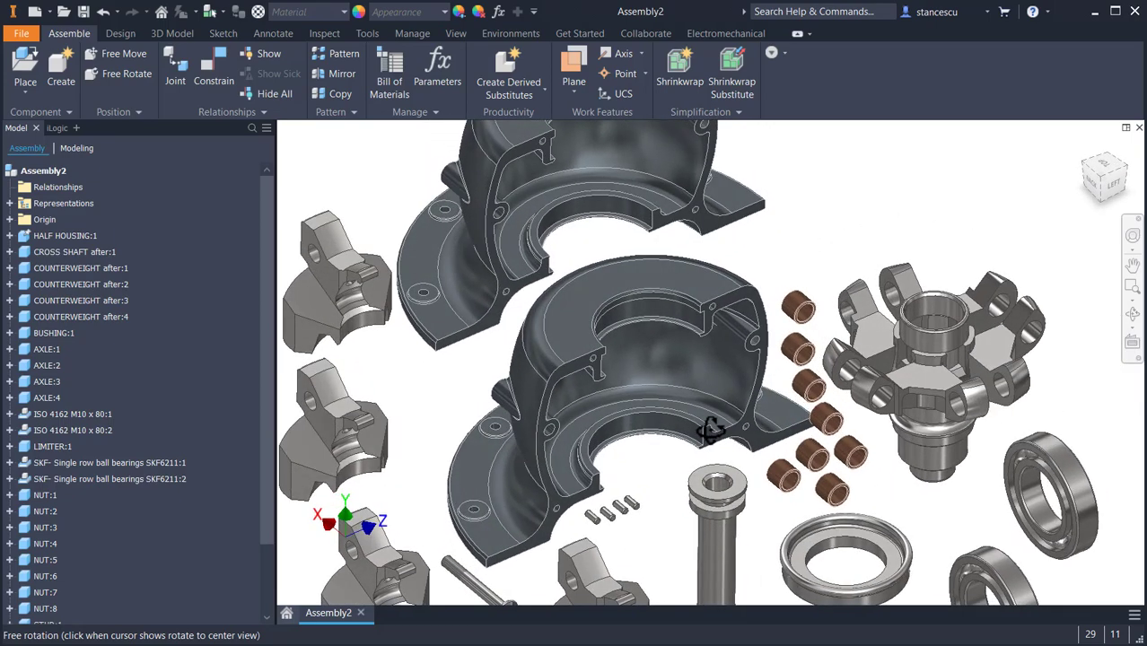
Reposition the first counterweight farther from the housings and shift the cross shaft slightly upward
middle_drag(705, 440, 769, 389)
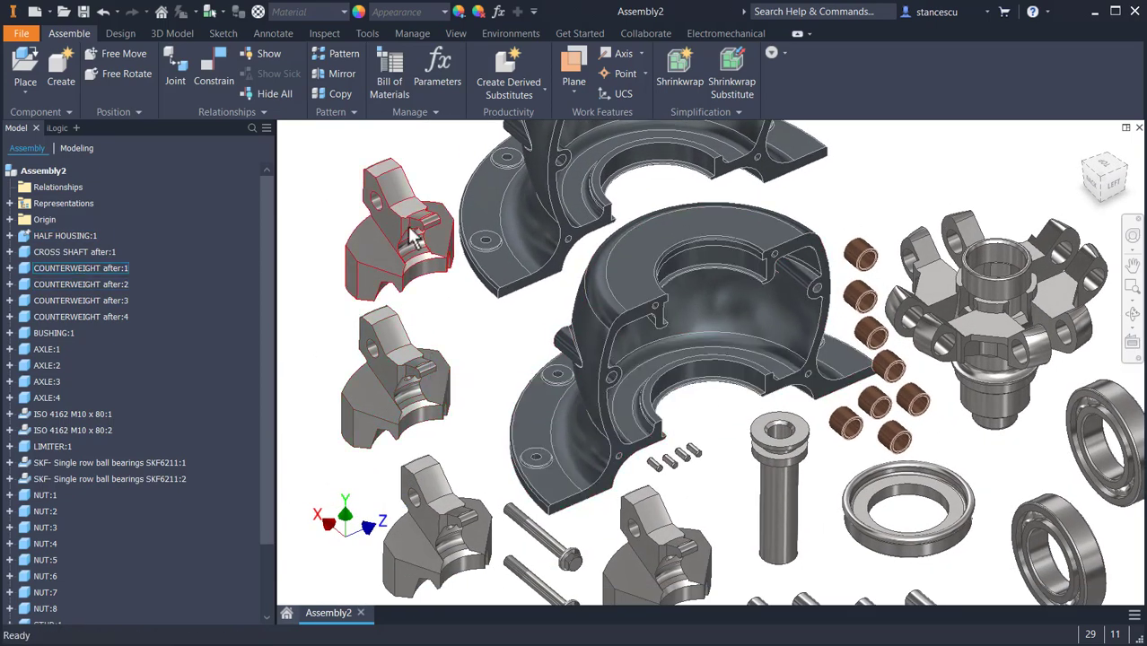
drag(409, 222, 370, 225)
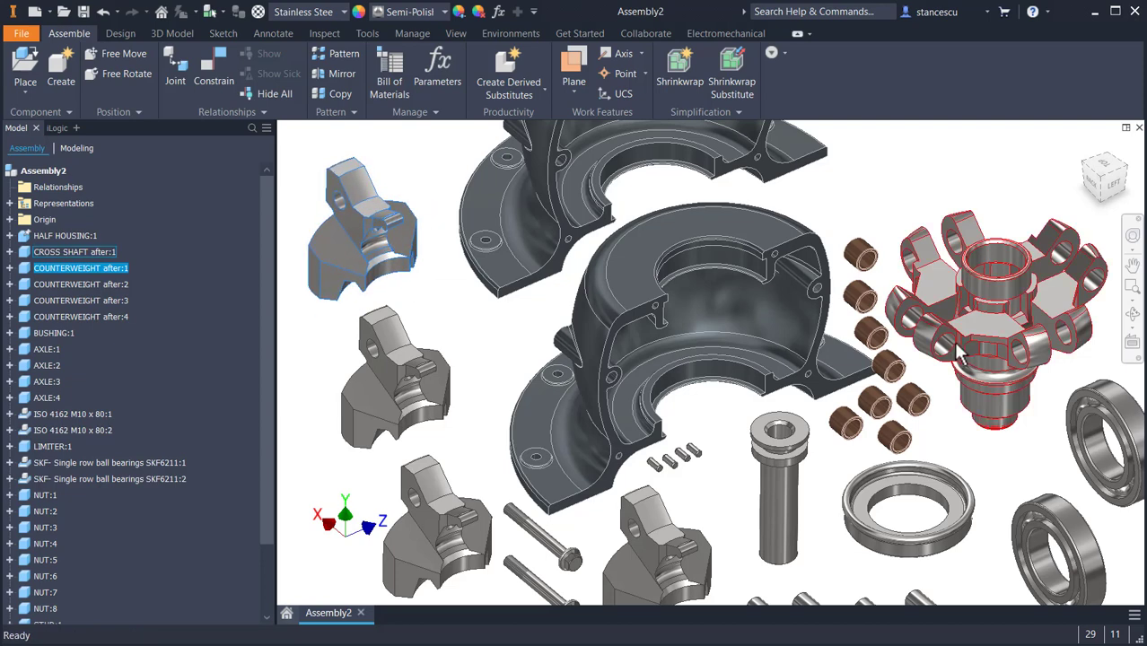
drag(957, 345, 959, 316)
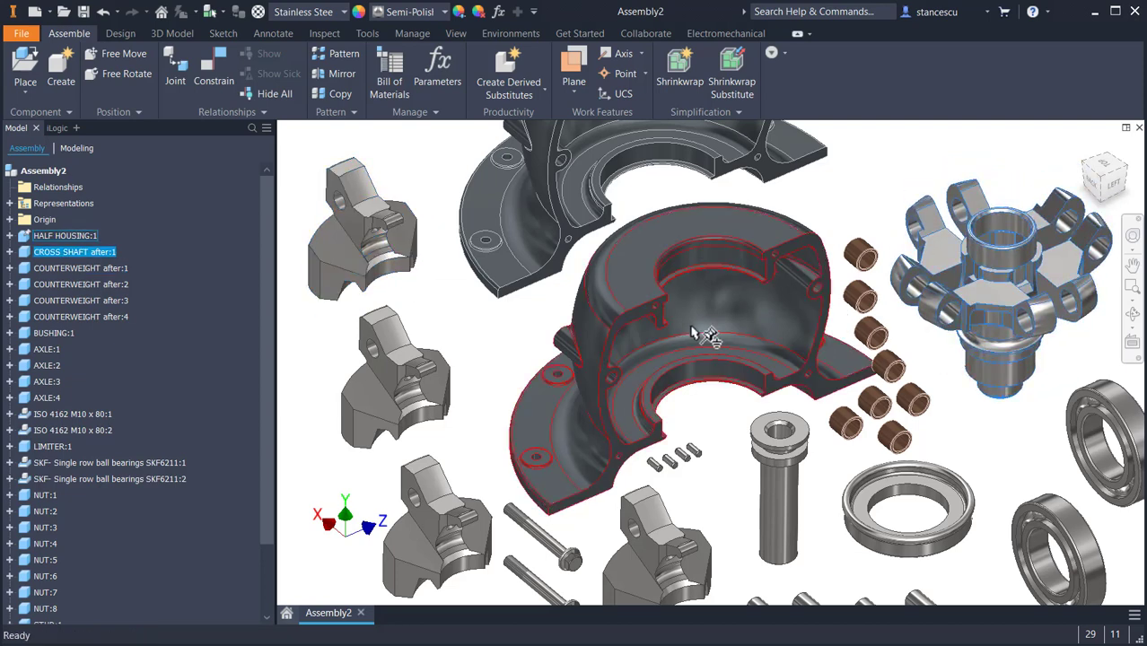
scroll(814, 422, up, 3)
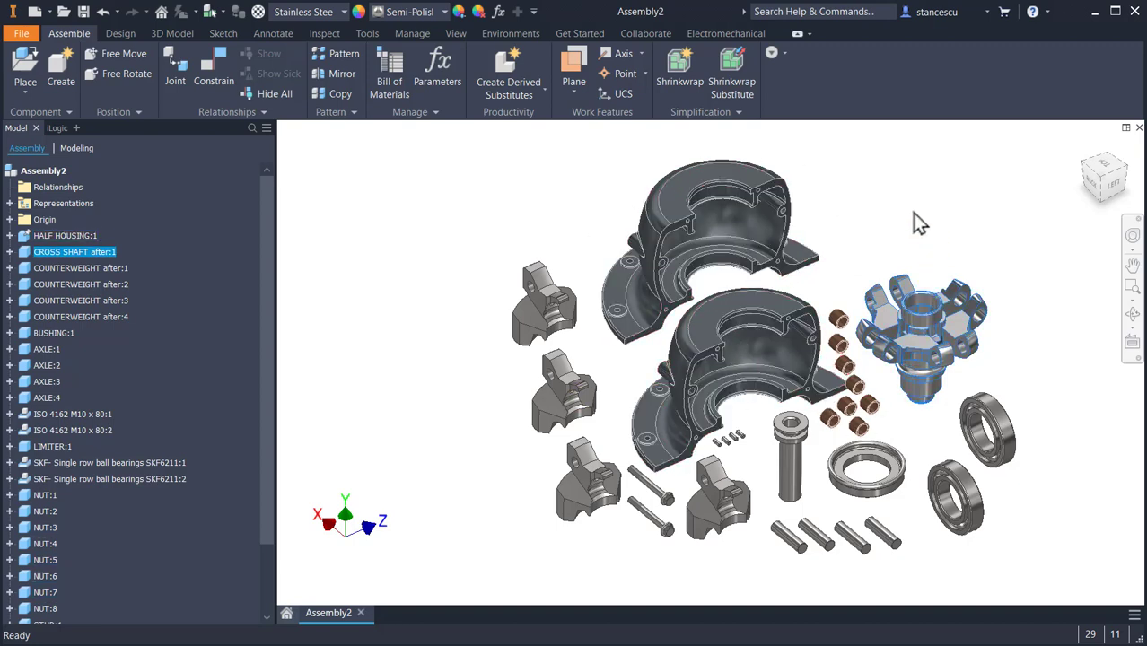
click(854, 228)
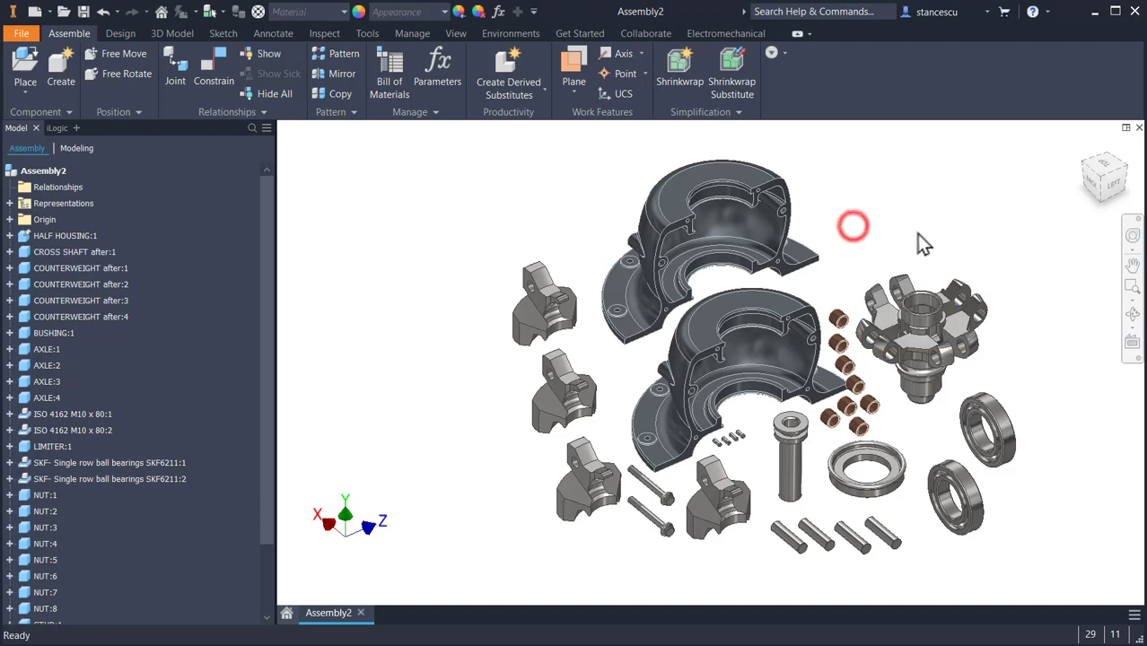
Create a new assembly from the metric Standard (mm).iam template and place HALF HOUSING.ipt grounded at the origin
click(32, 12)
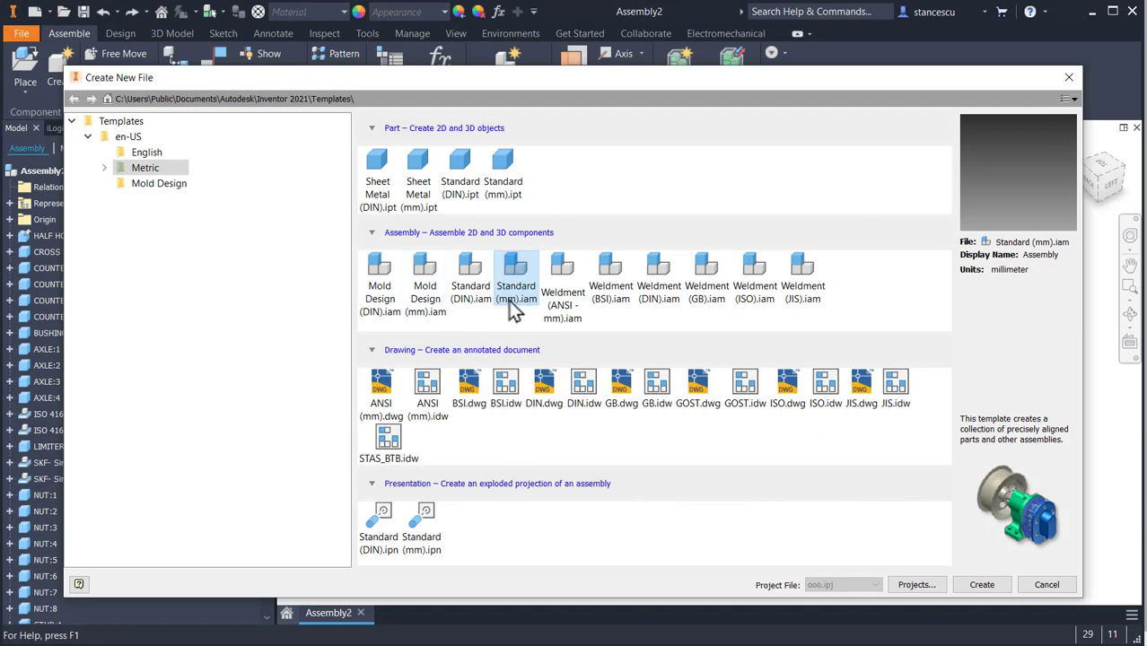
double_click(517, 272)
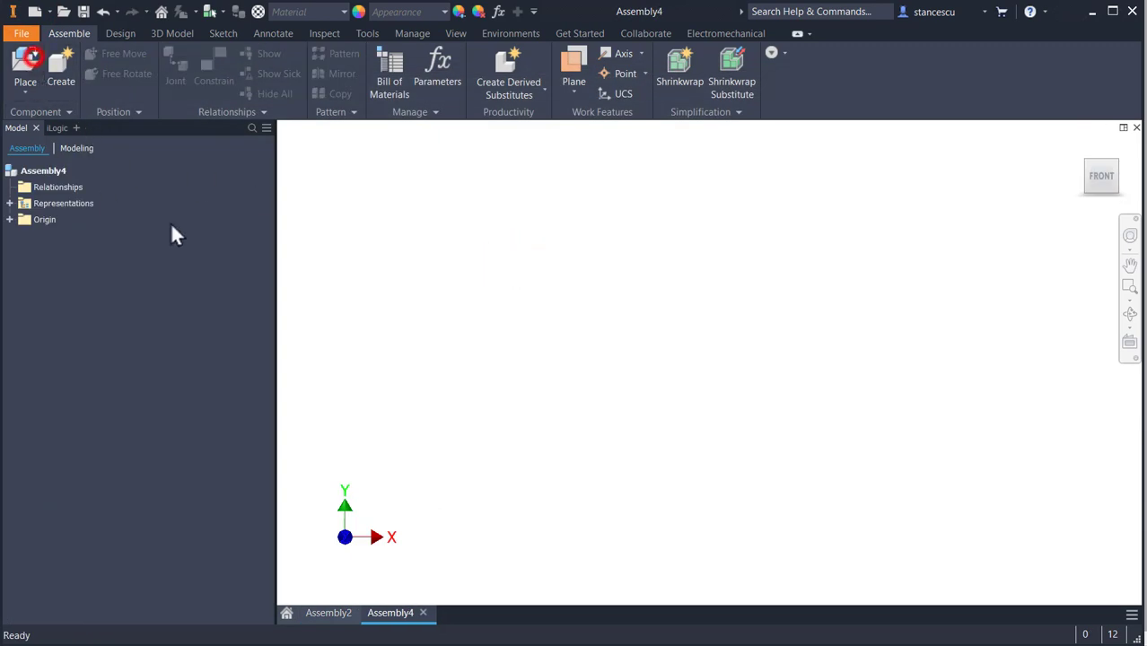
key(p)
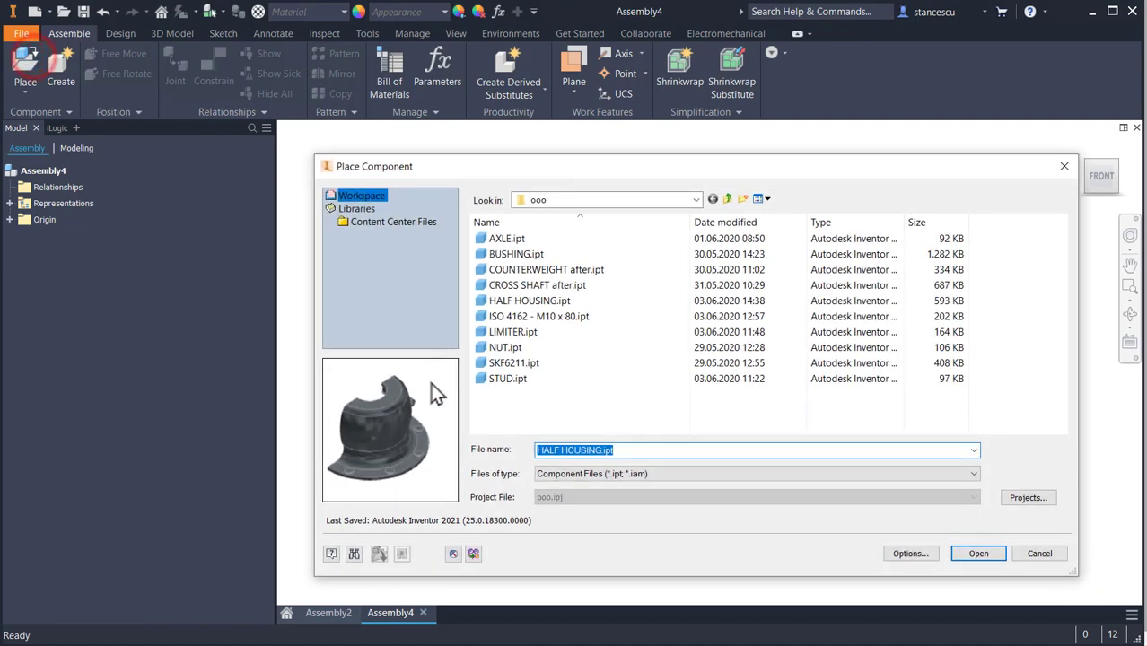
double_click(549, 305)
right_click(595, 303)
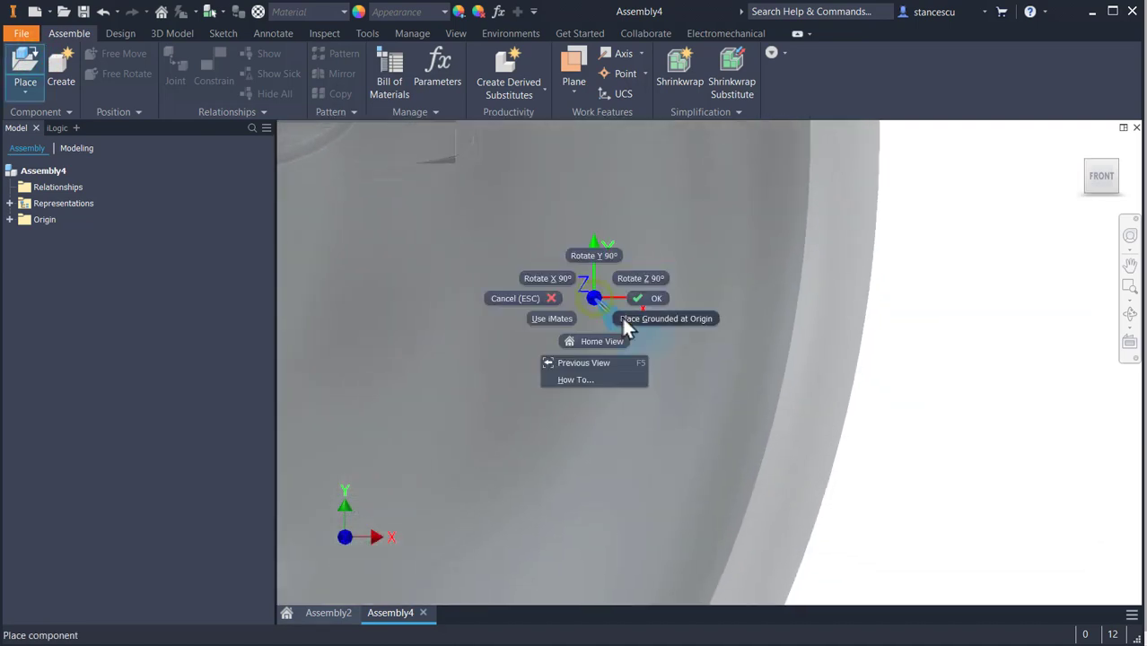
click(639, 319)
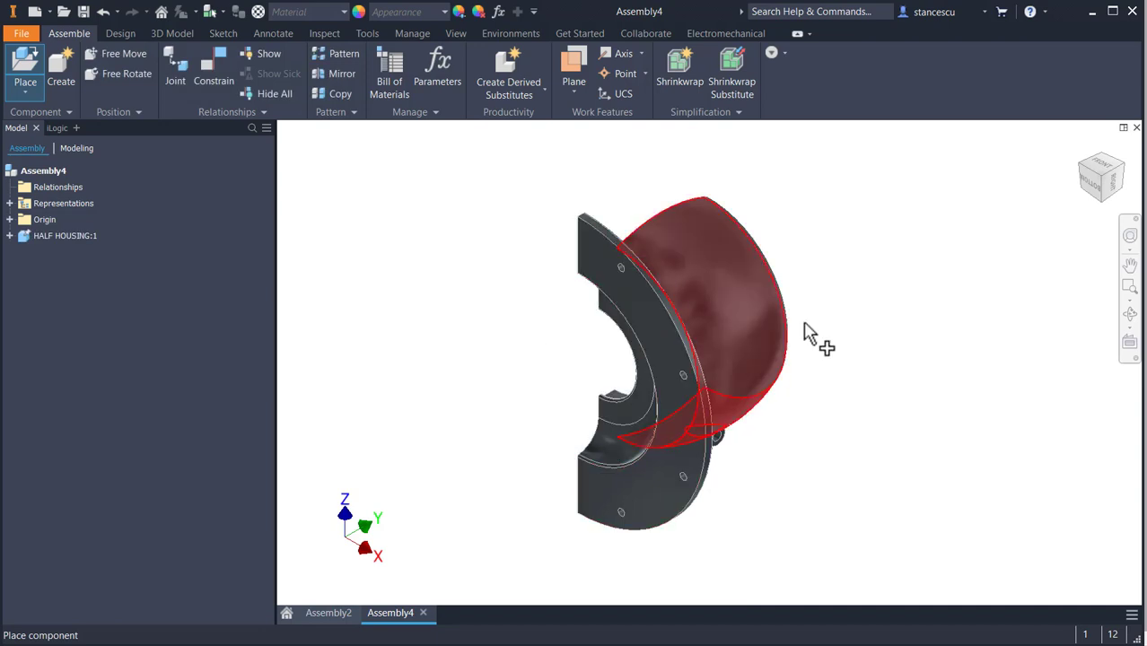
key(Escape)
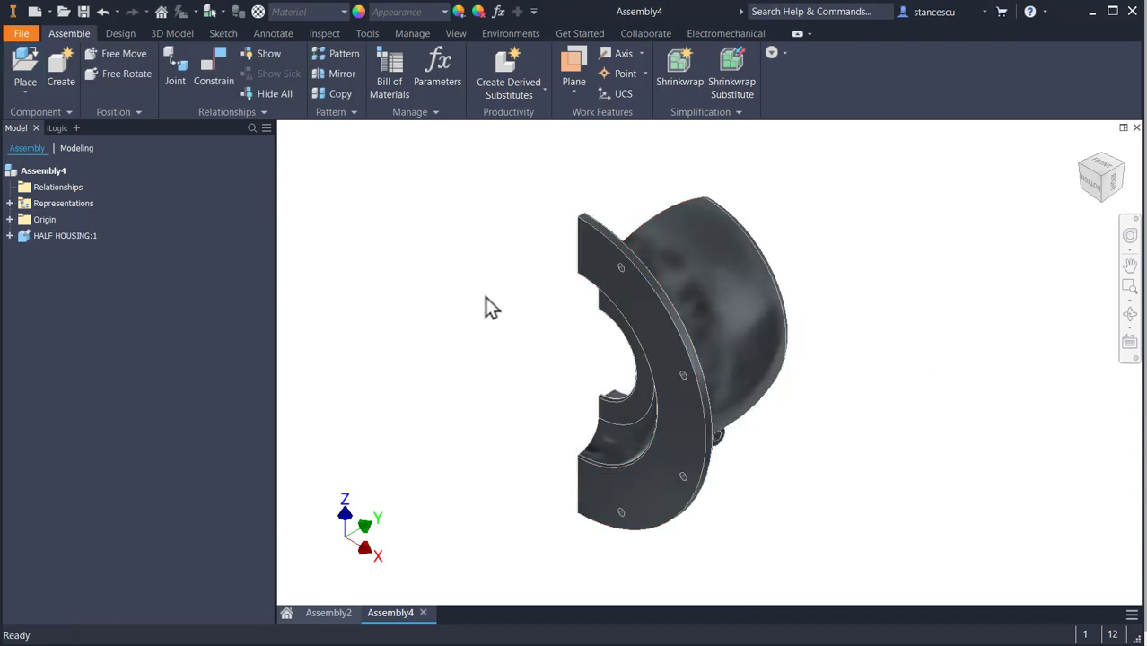
Orient the half housing to the top-back-left isometric view and set the current view as home
shift+middle_drag(485, 324, 668, 415)
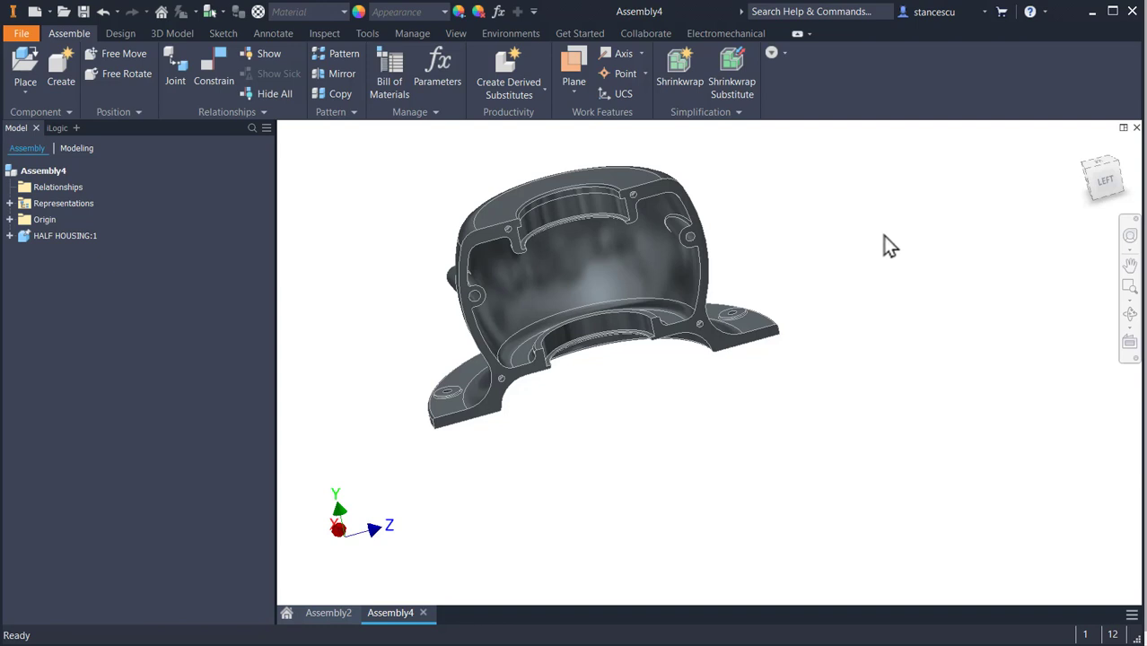
click(1086, 175)
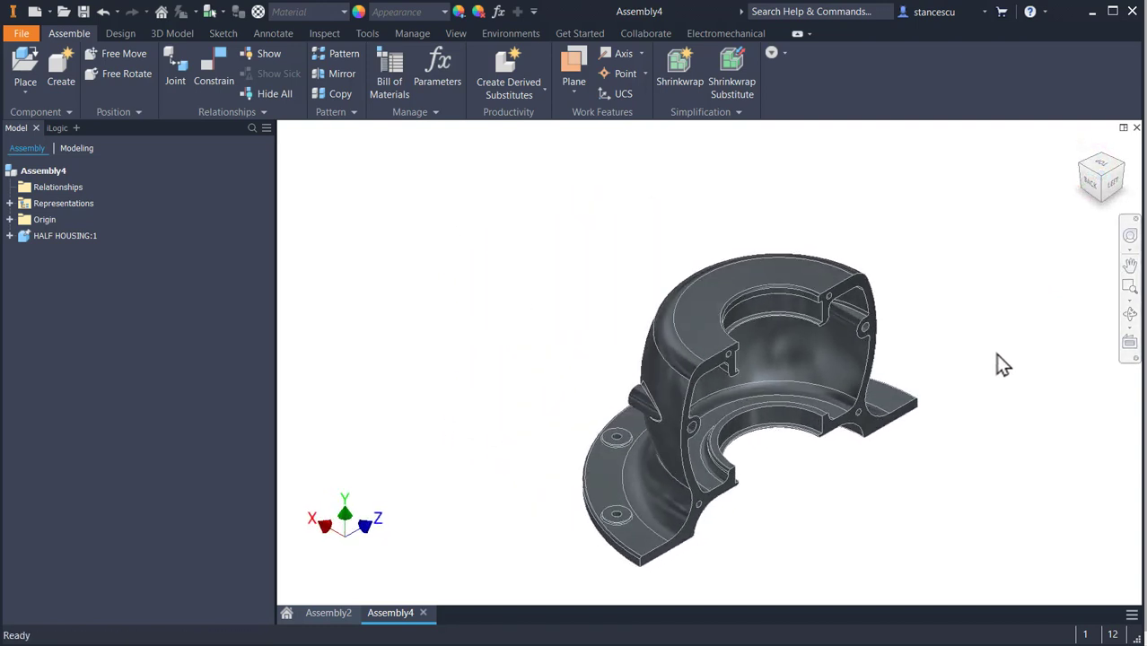
scroll(997, 353, down, 2)
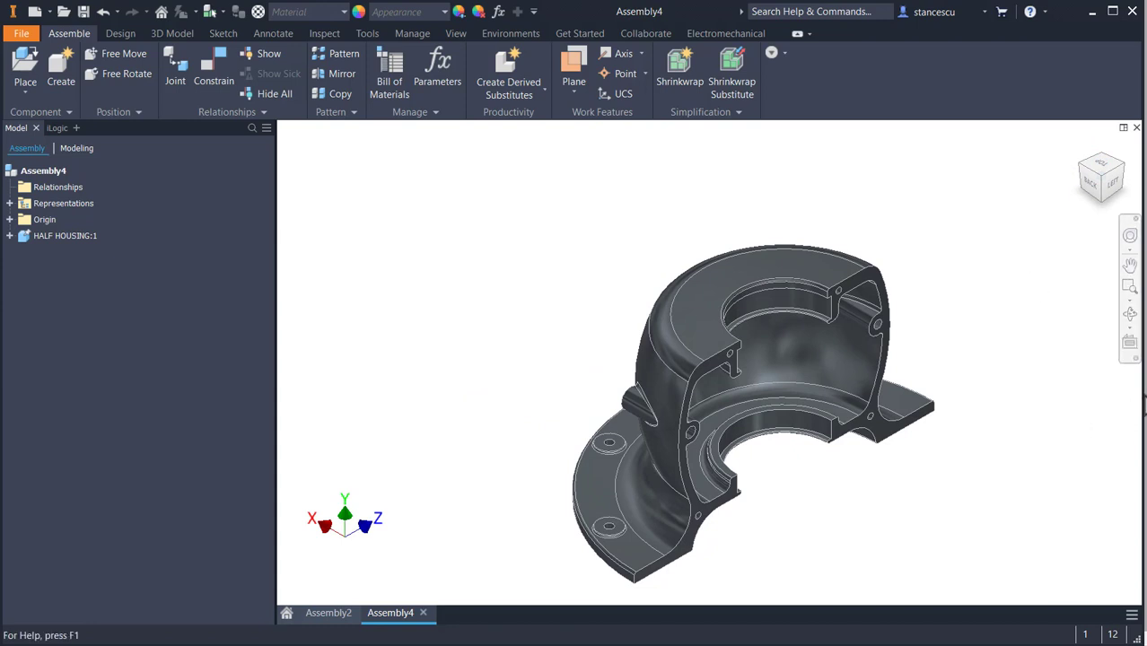
drag(1134, 390, 1036, 396)
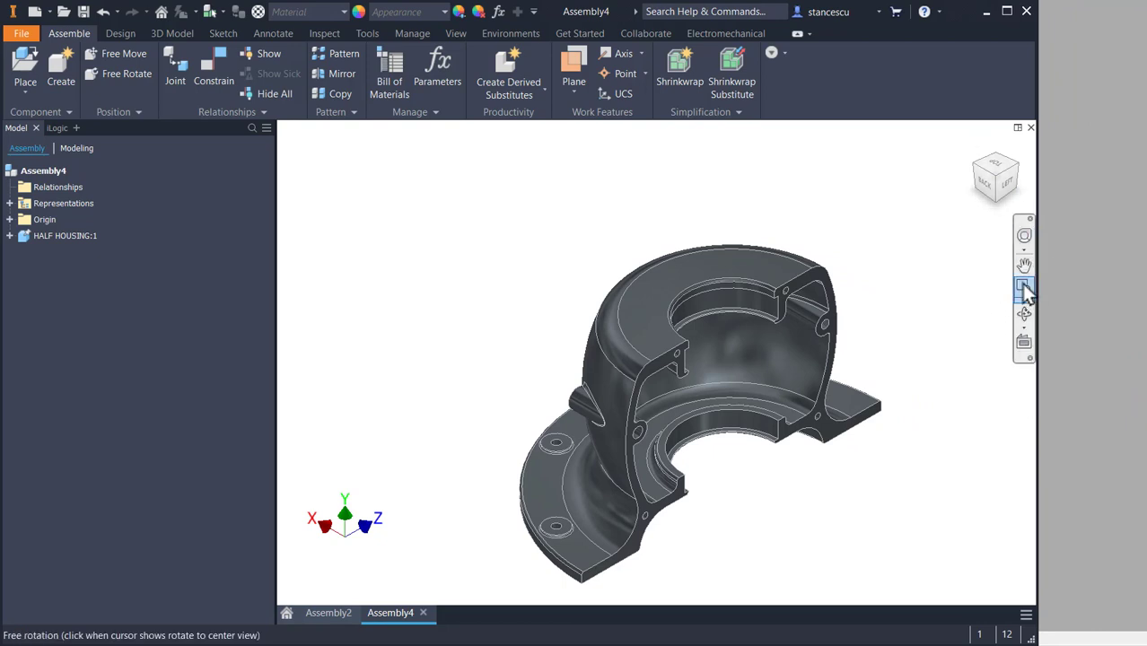
right_click(1006, 182)
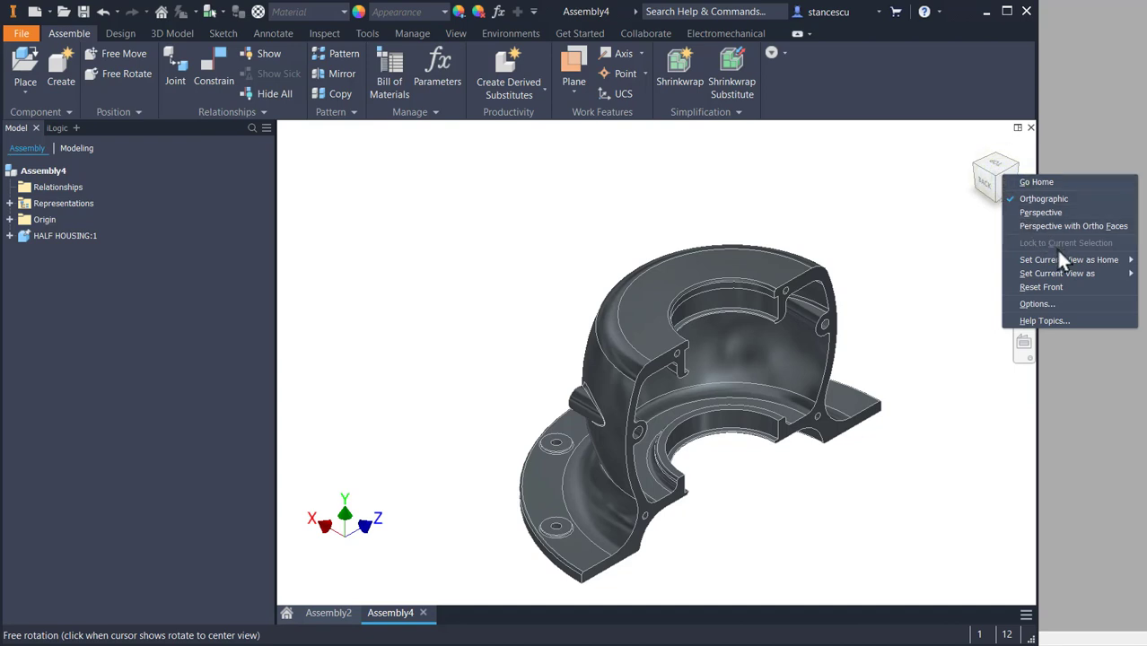
mouse_move(1093, 259)
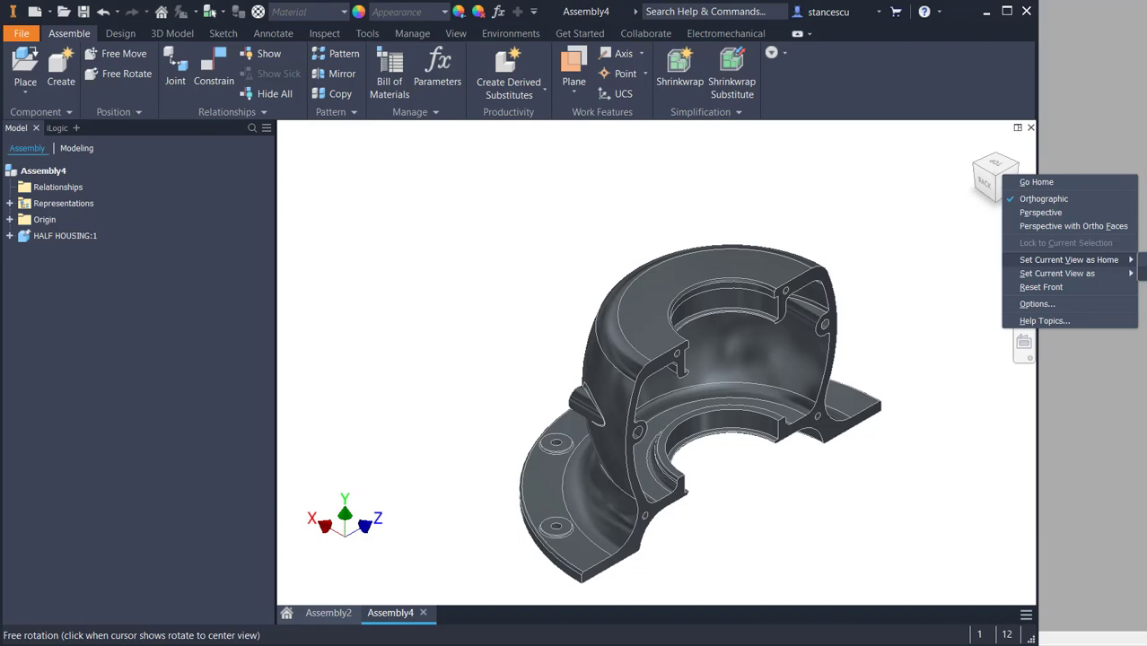
click(1142, 260)
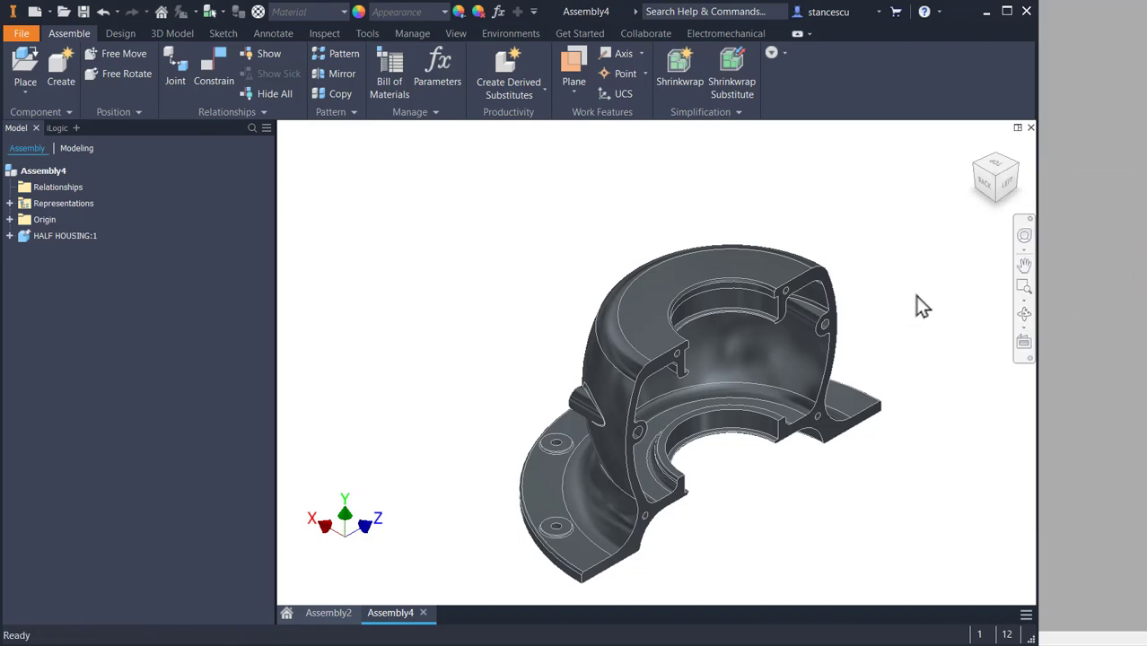
Orbit the half housing and return to the home view to check the new orientation
shift+middle_drag(794, 466, 786, 433)
click(977, 146)
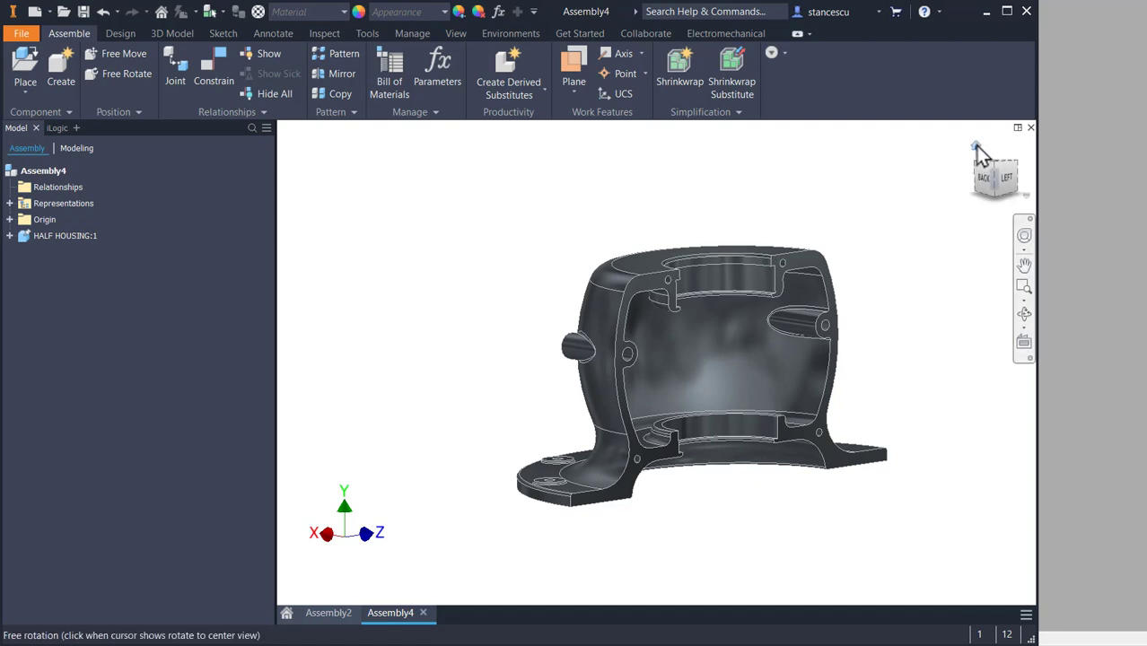
click(977, 146)
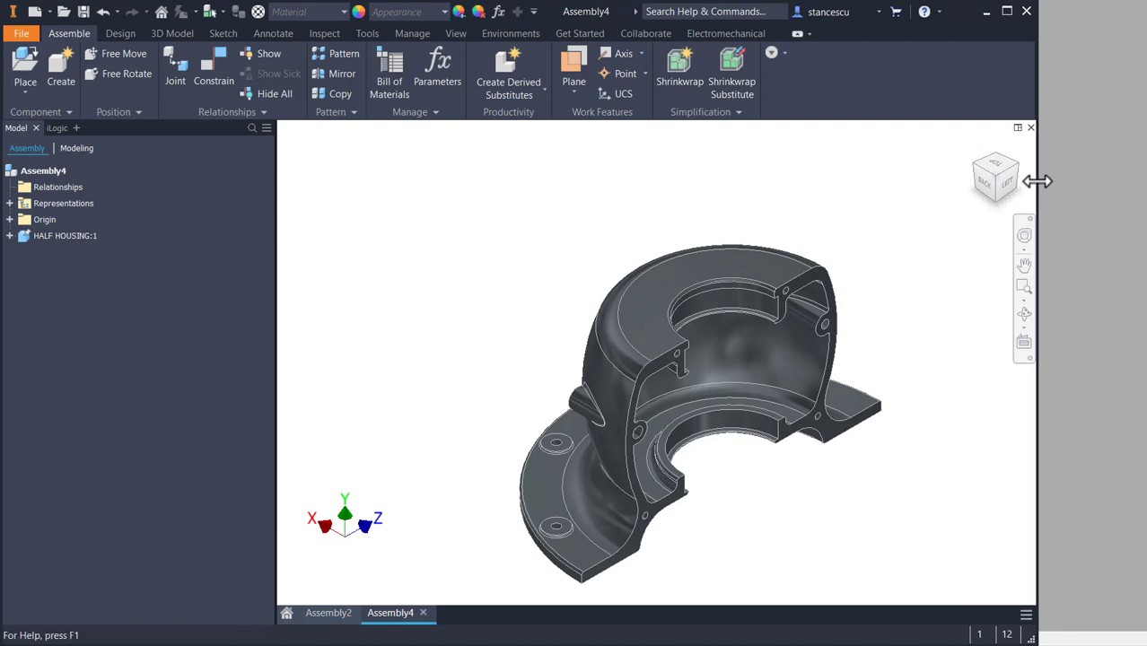
drag(1035, 185, 1137, 217)
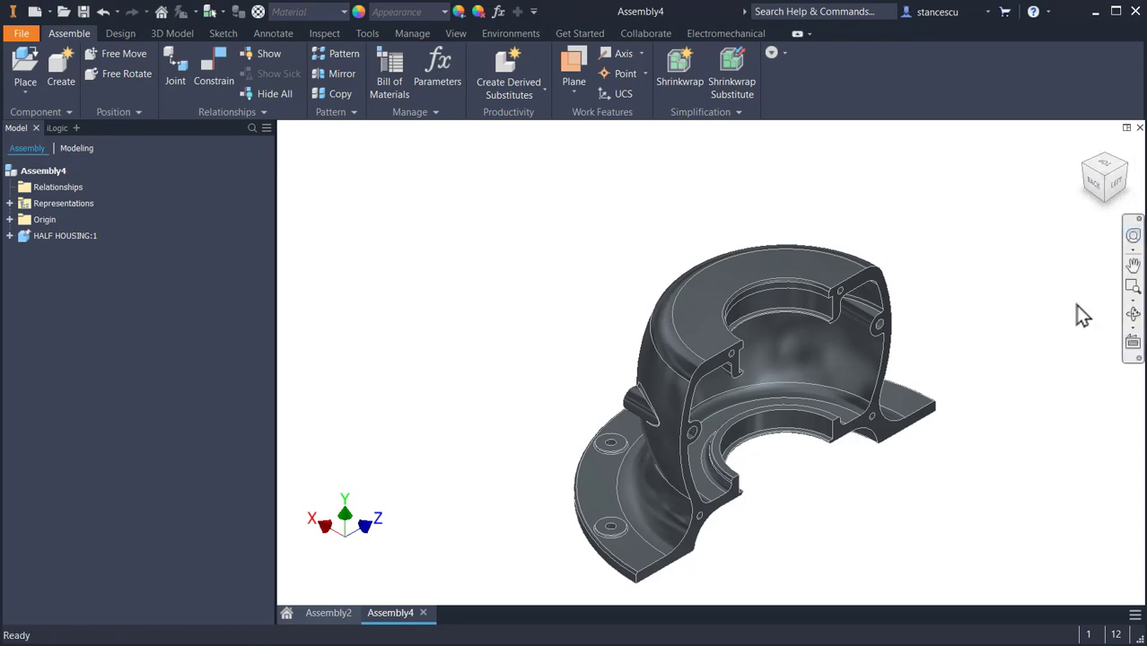
click(1009, 312)
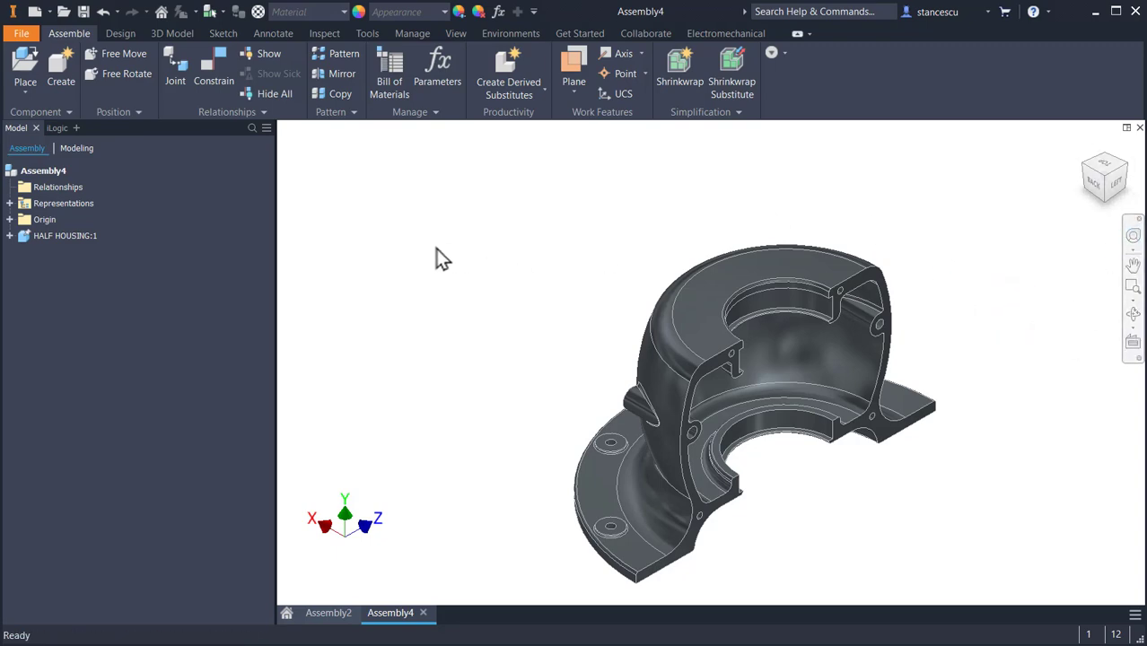
Place four instances of AXLE.ipt in a row beside the half housing's open side
click(21, 65)
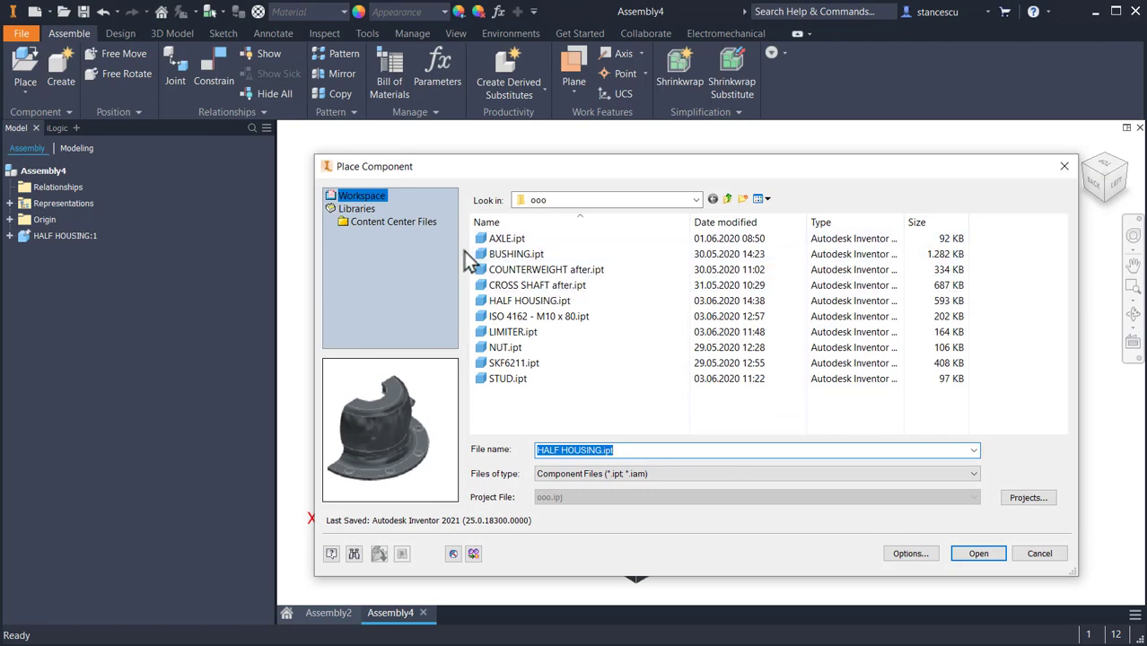
click(503, 241)
double_click(503, 241)
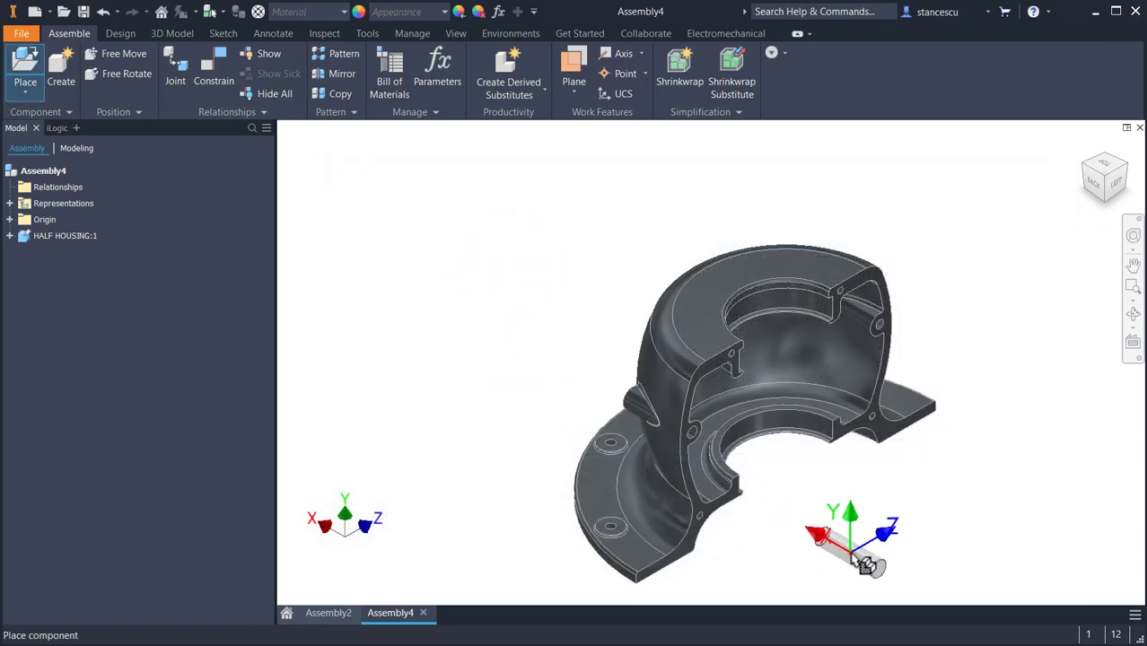
click(848, 557)
click(882, 544)
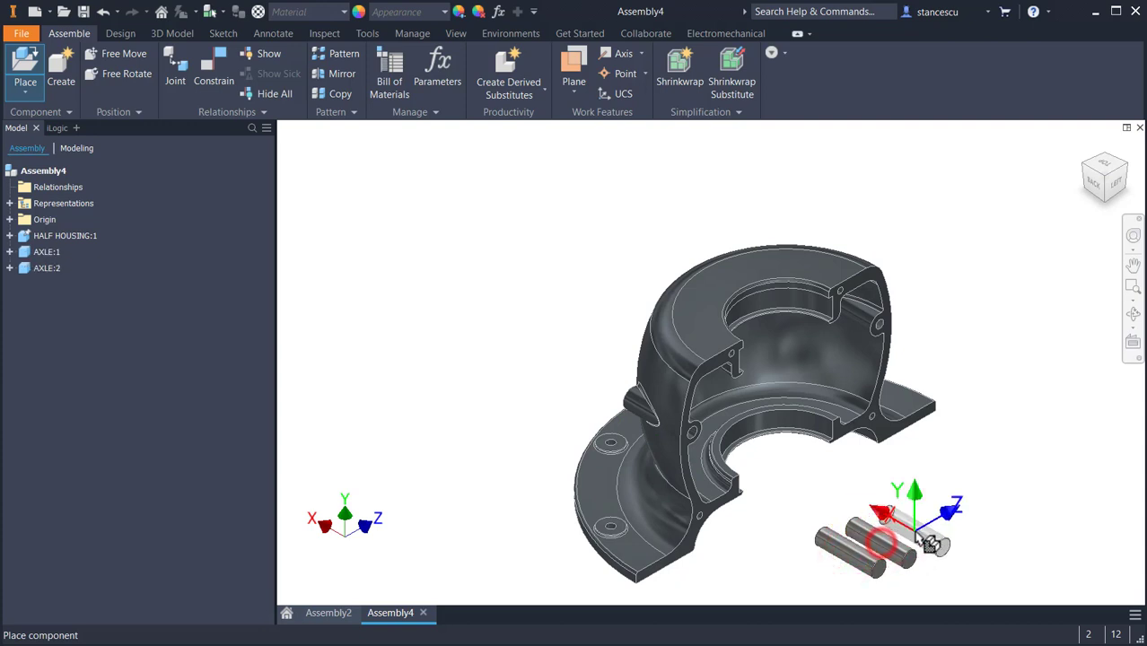
click(914, 529)
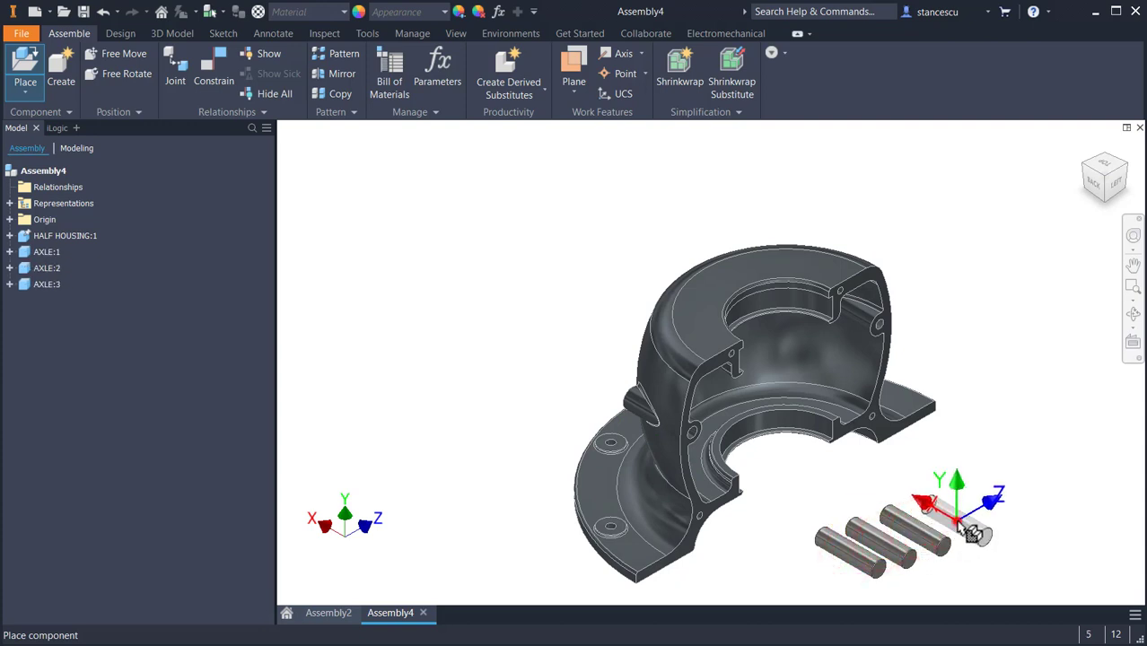
click(957, 517)
key(Escape)
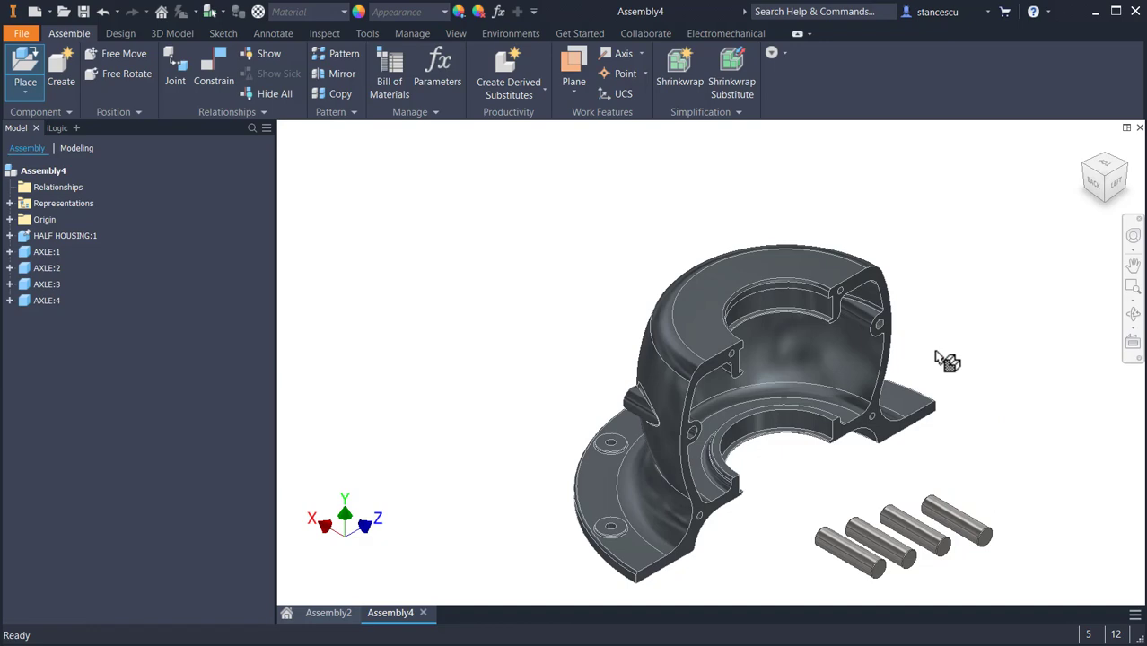
Place one instance of BUSHING.ipt between the half housing and the row of axles
key(p)
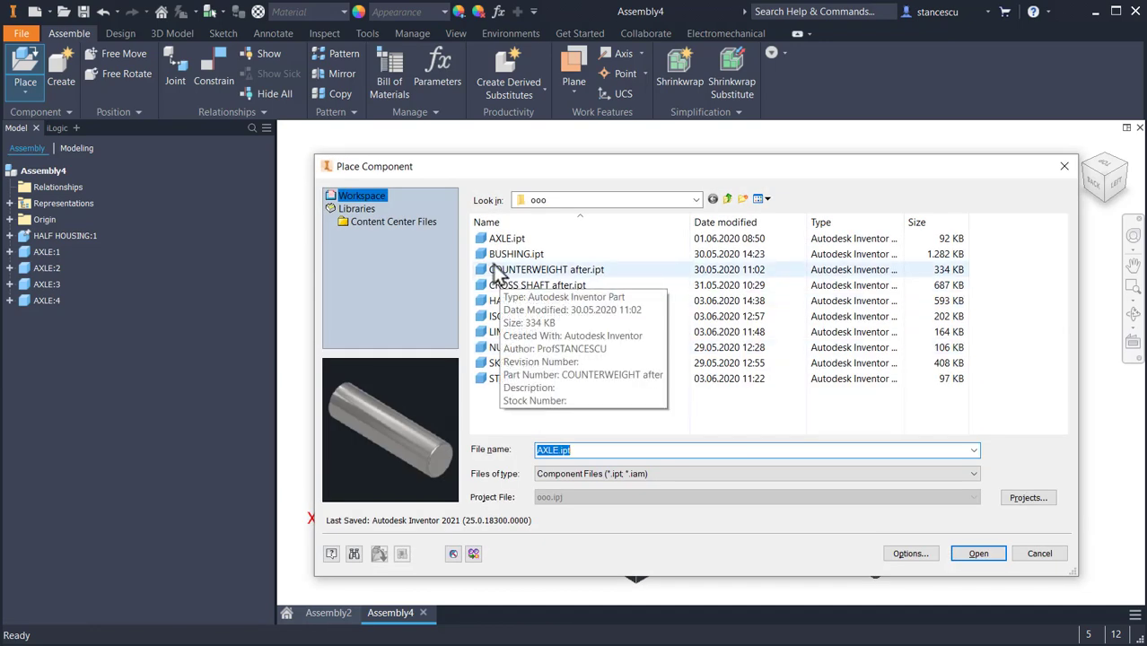
double_click(499, 255)
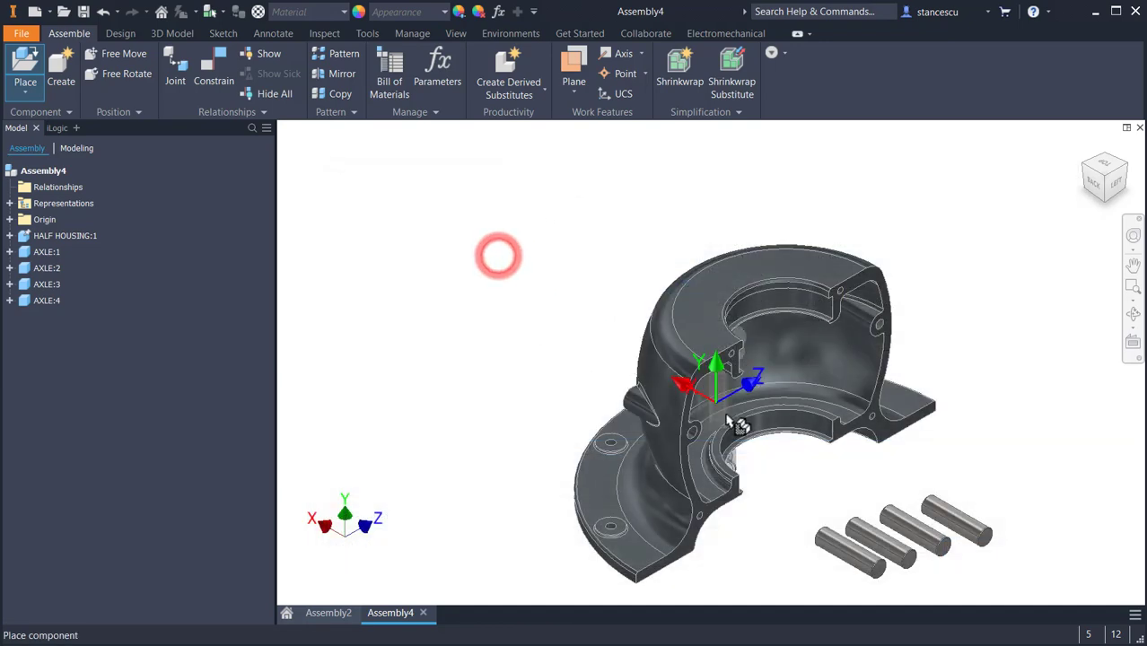
click(791, 519)
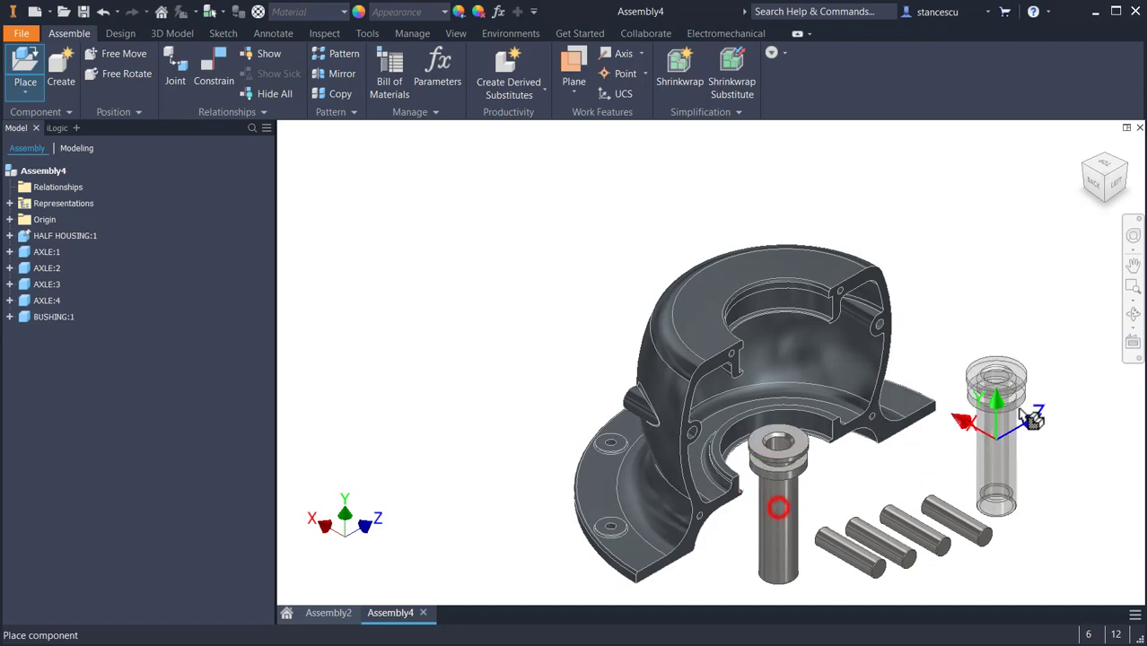
key(Escape)
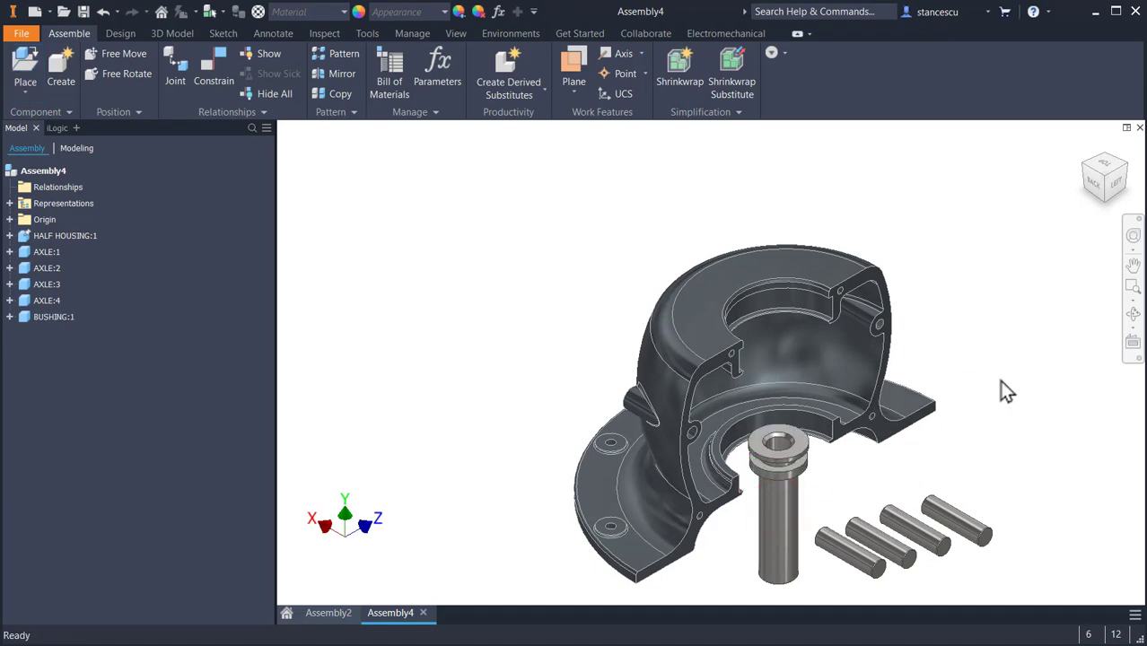
Place four instances of COUNTERWEIGHT after.ipt on the outer side of the half housing, away from the axles
key(p)
click(505, 272)
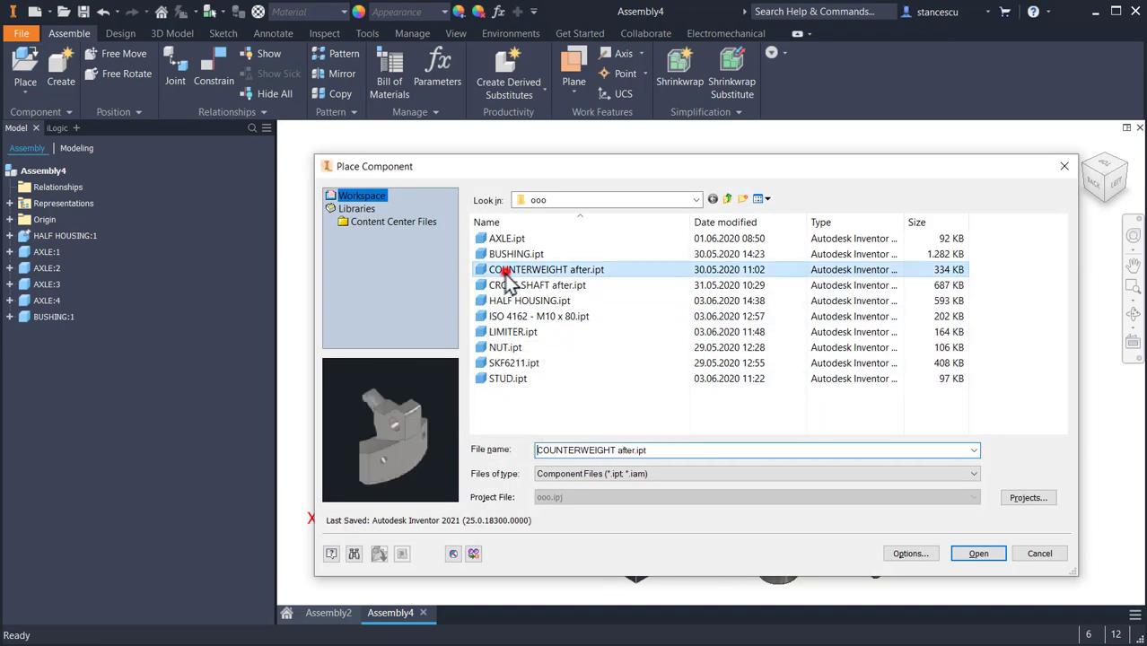
double_click(504, 272)
click(350, 205)
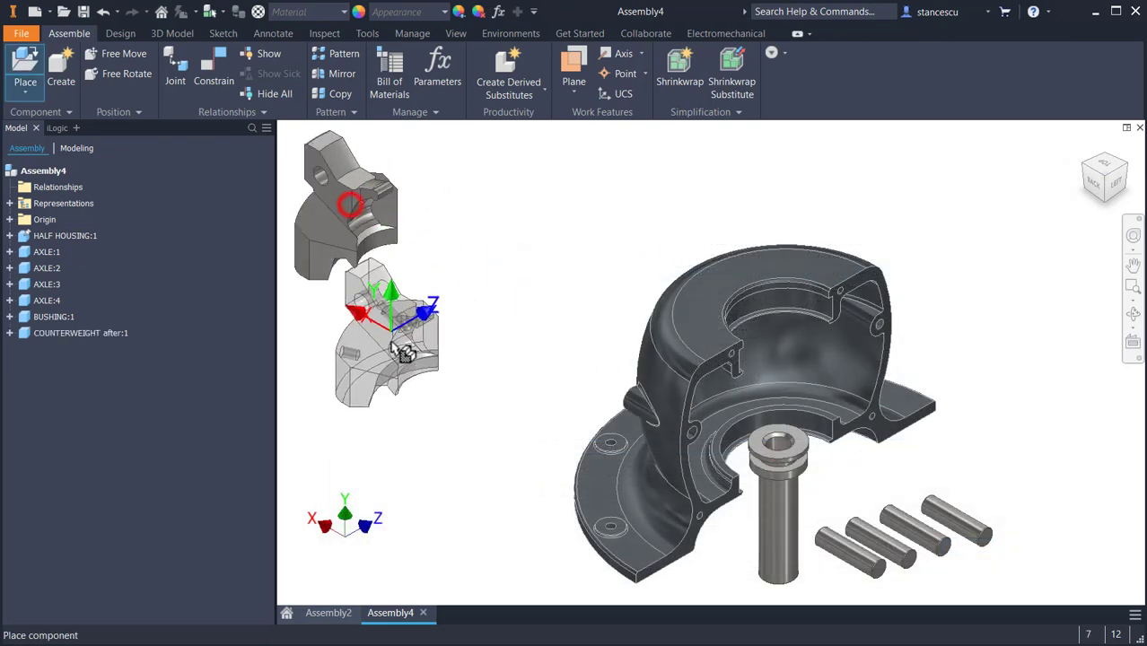
click(395, 377)
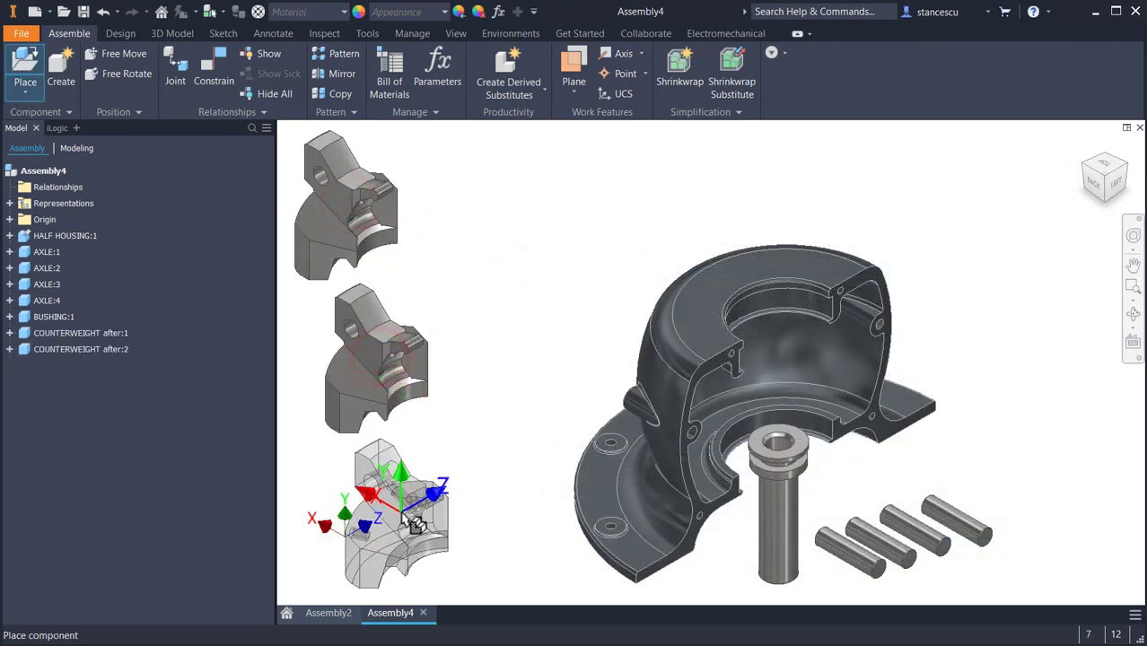
click(415, 525)
click(524, 510)
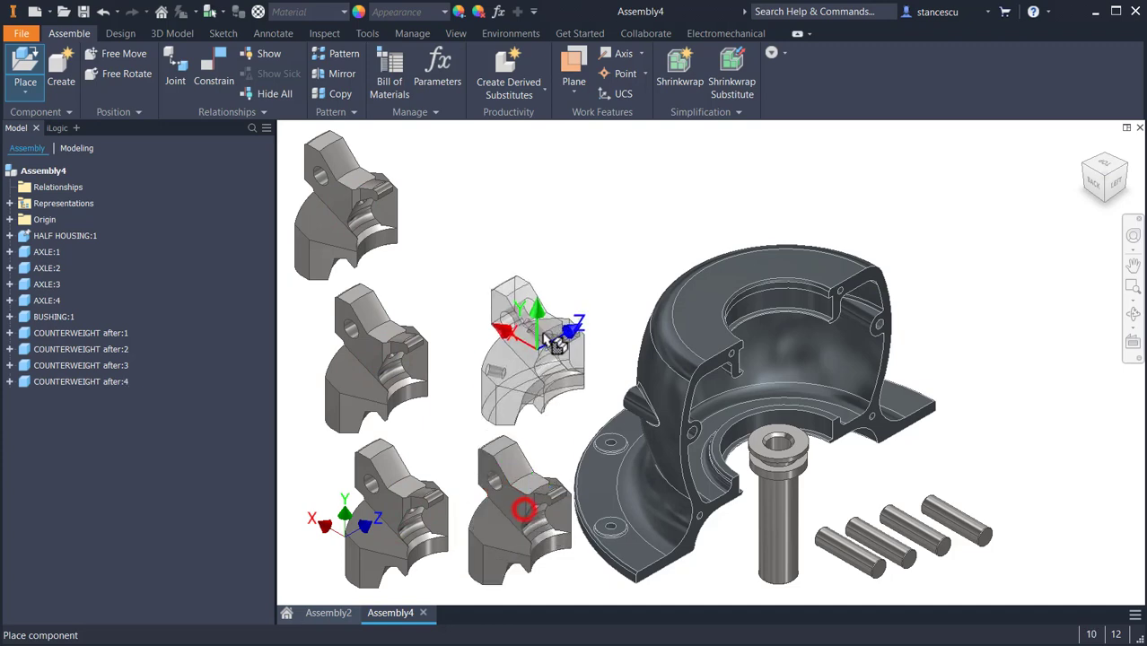
Place one instance of CROSS SHAFT after.ipt beside the half housing, above the row of axles
key(Escape)
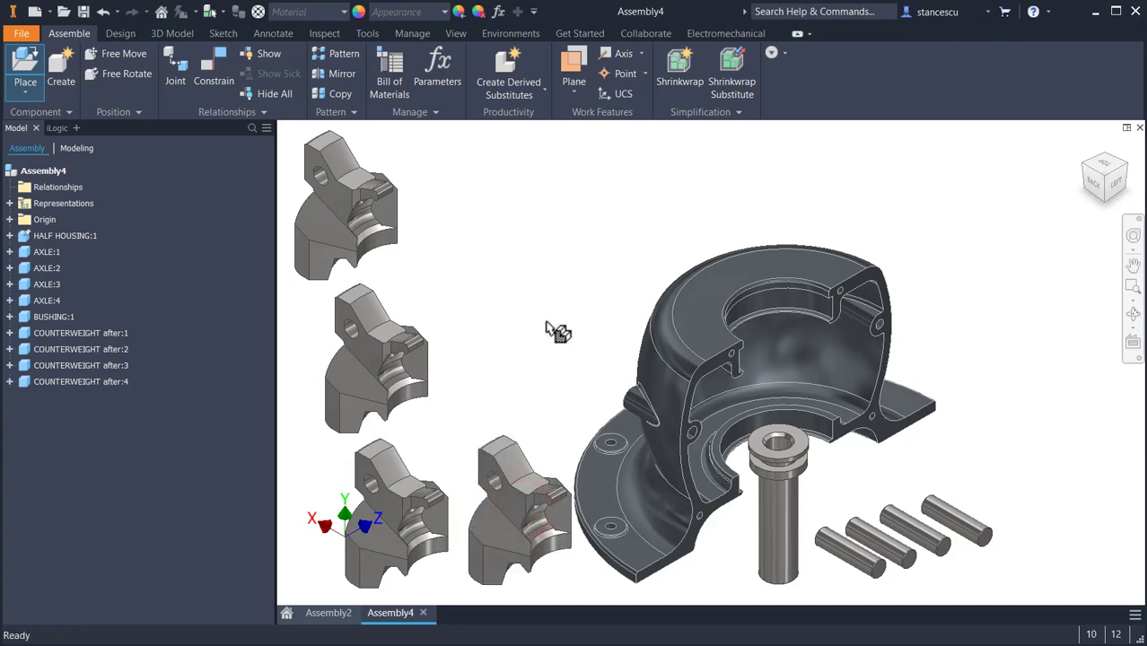
key(p)
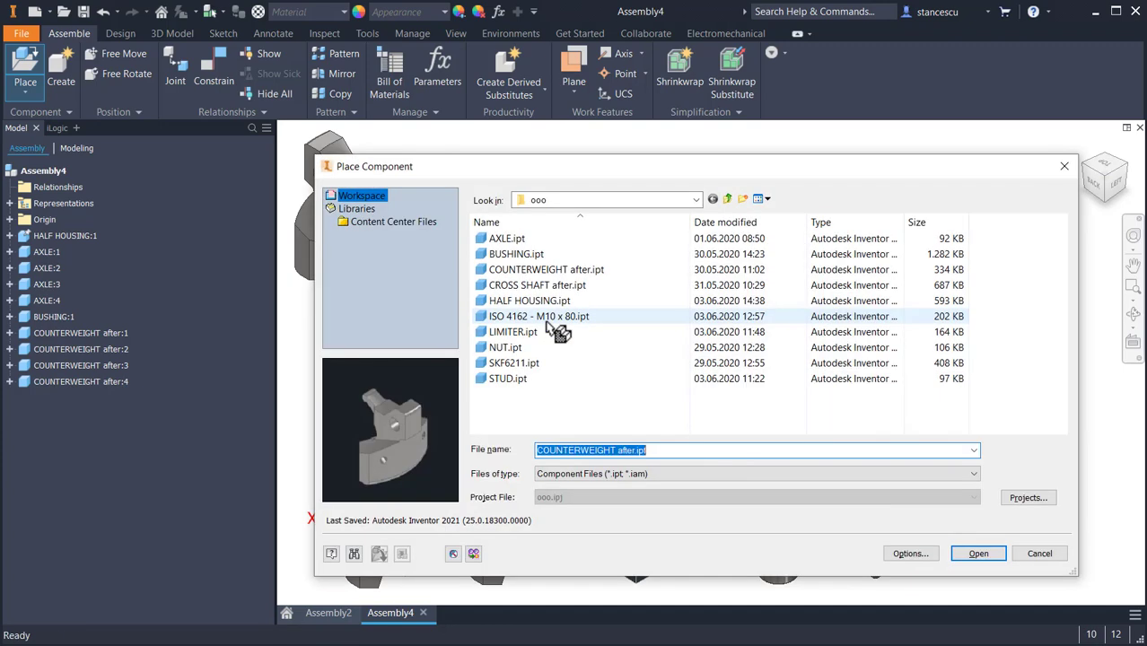
double_click(536, 286)
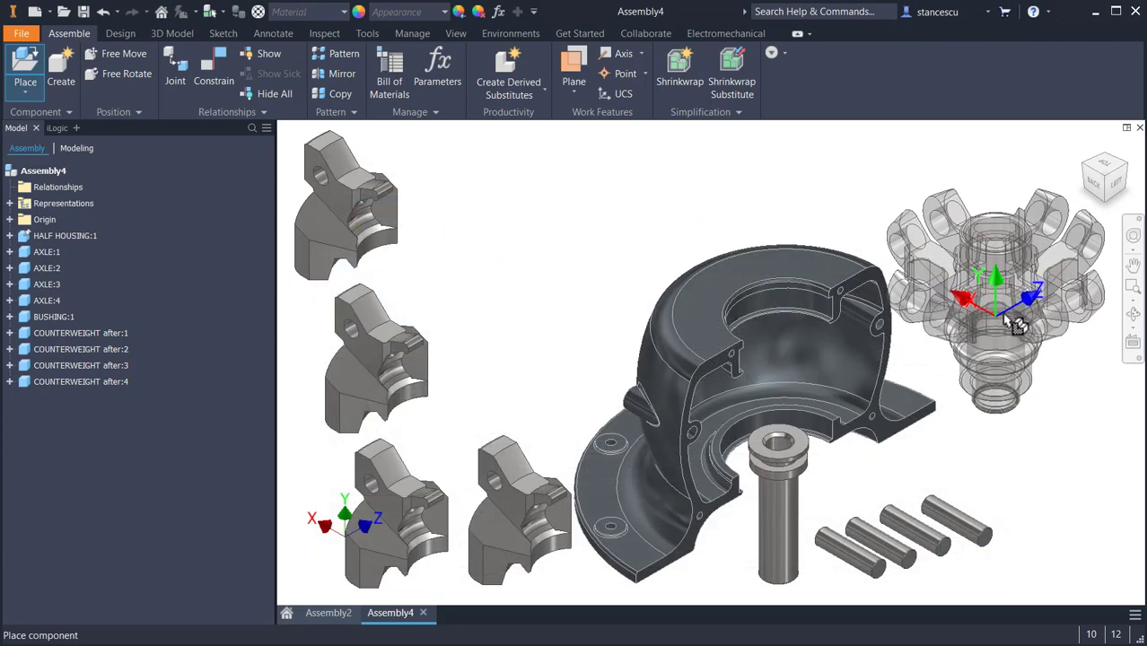
click(1028, 323)
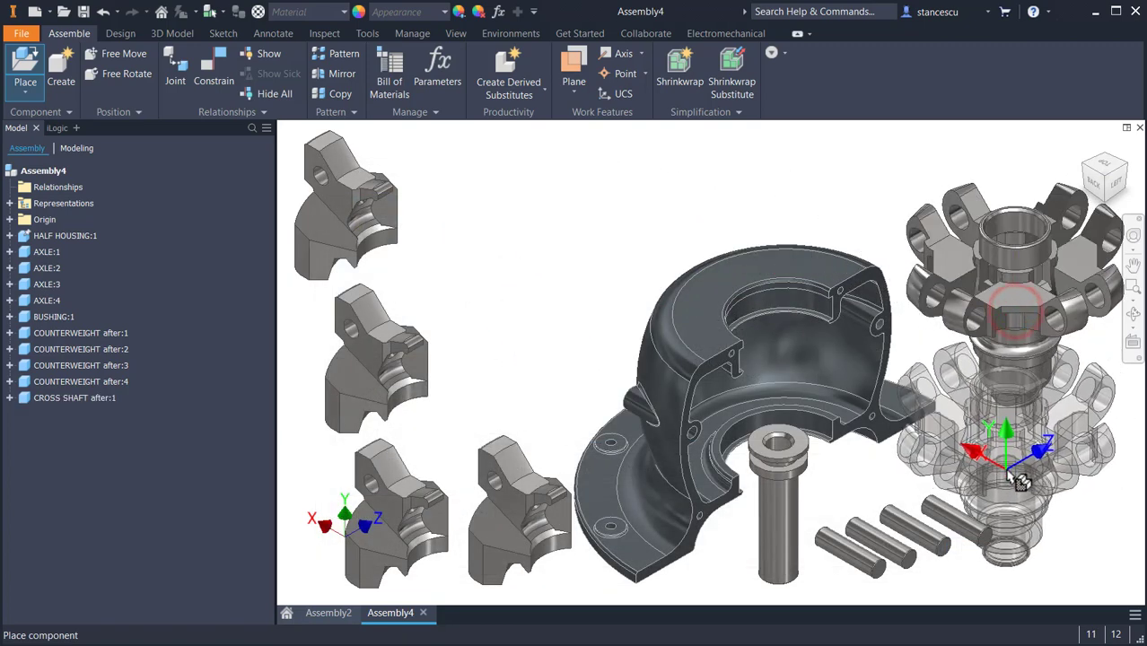
key(Escape)
Place a second instance of HALF HOUSING.ipt behind the grounded half housing
key(p)
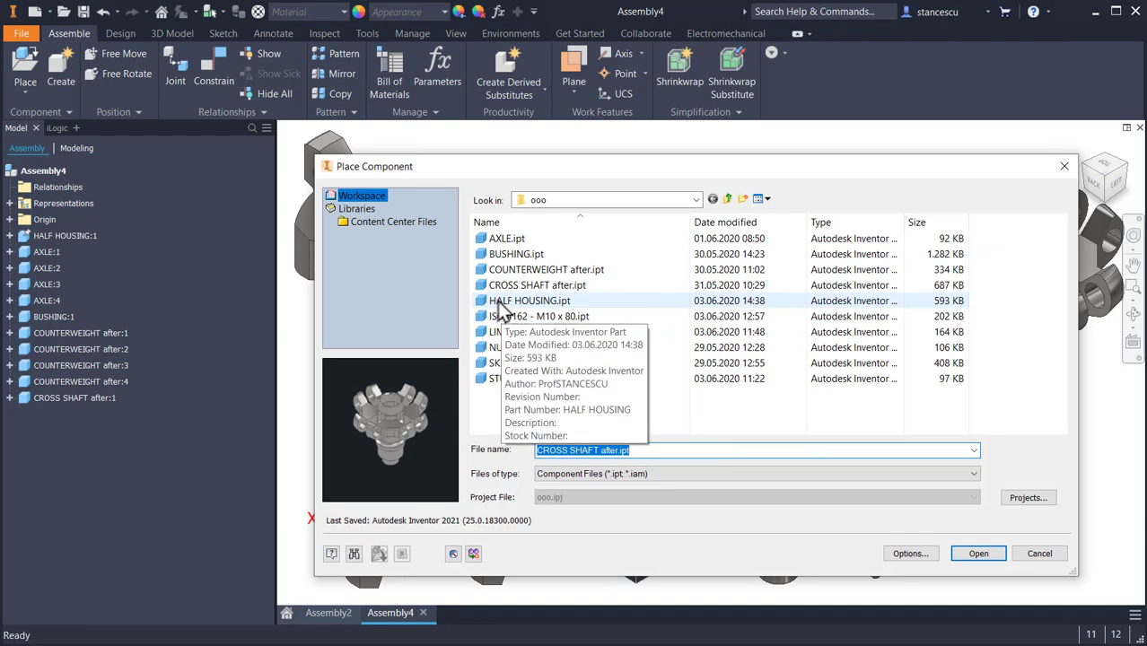
double_click(500, 305)
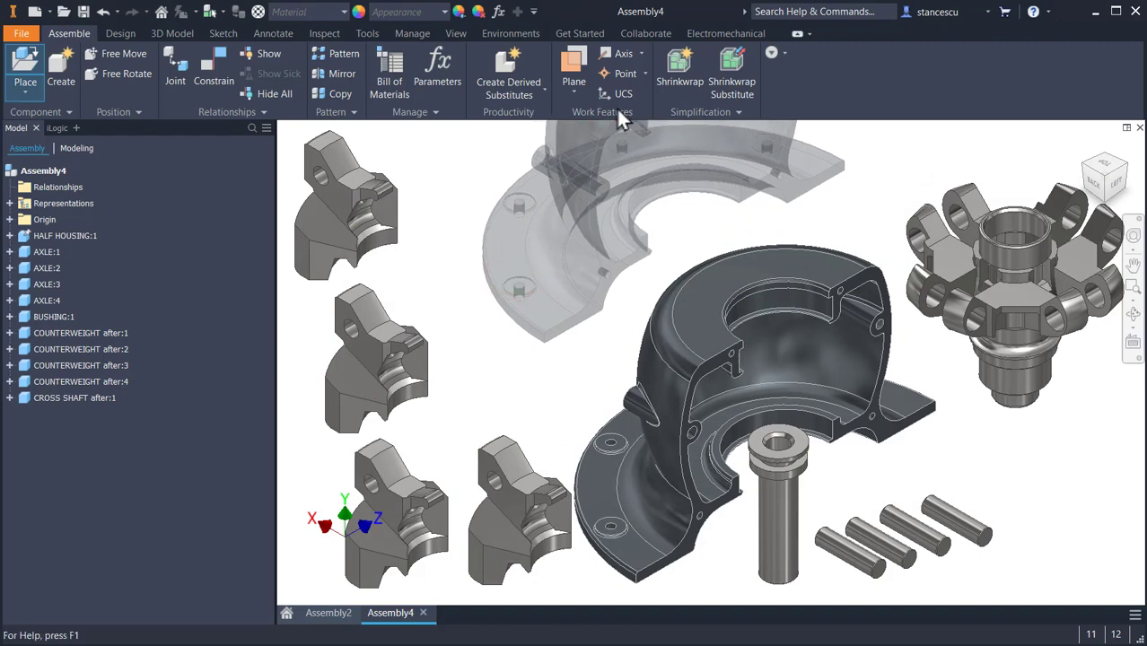
click(614, 128)
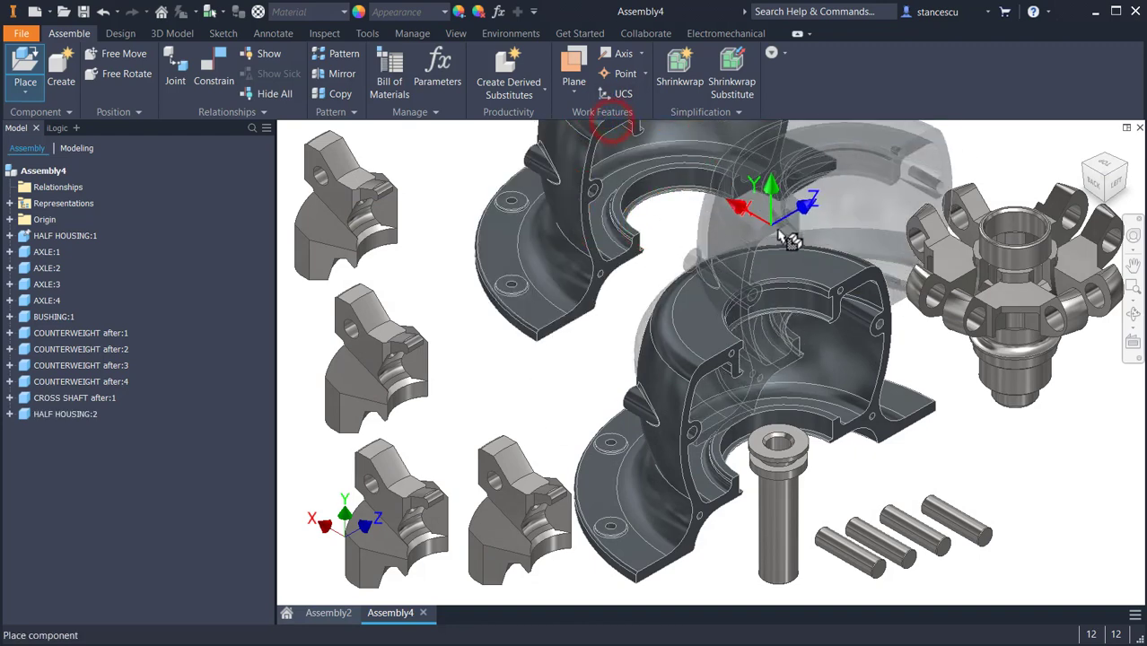
key(Escape)
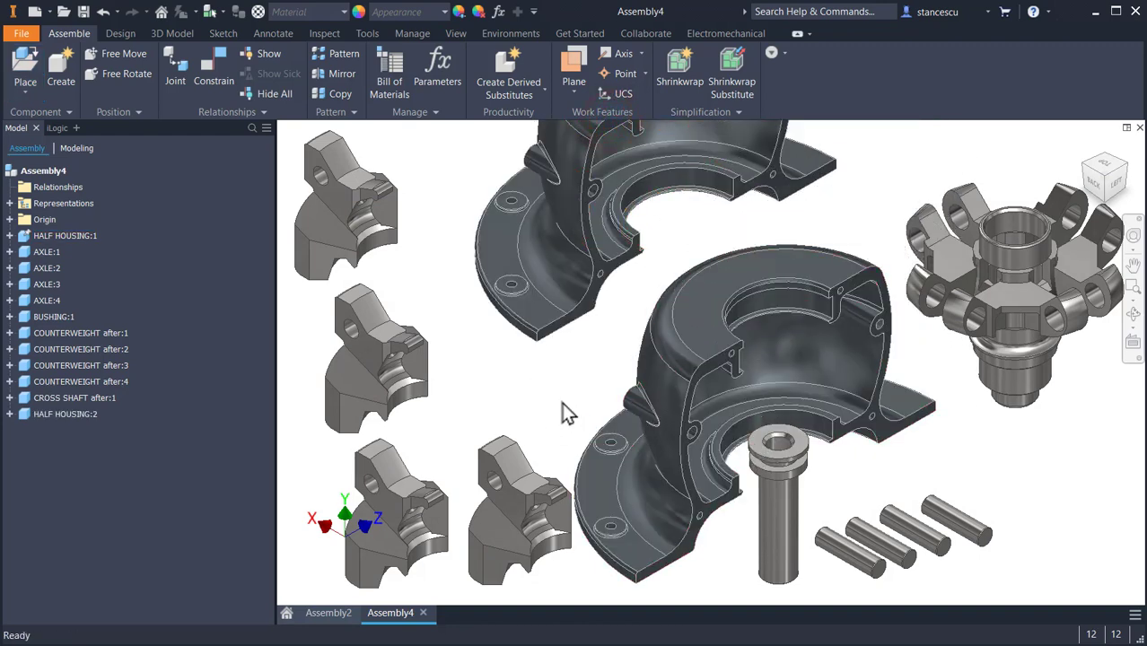
Place one instance of ISO 4162 - M10 x 80.ipt between the counterweights and the half housing, and delete it from the assembly
key(p)
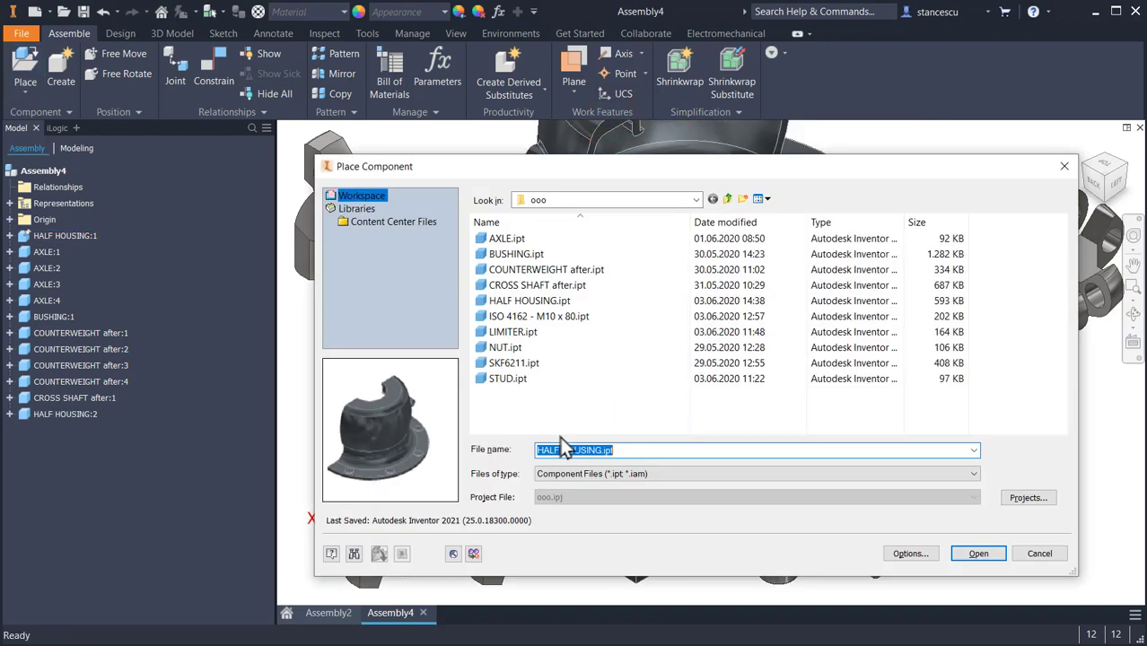
double_click(514, 317)
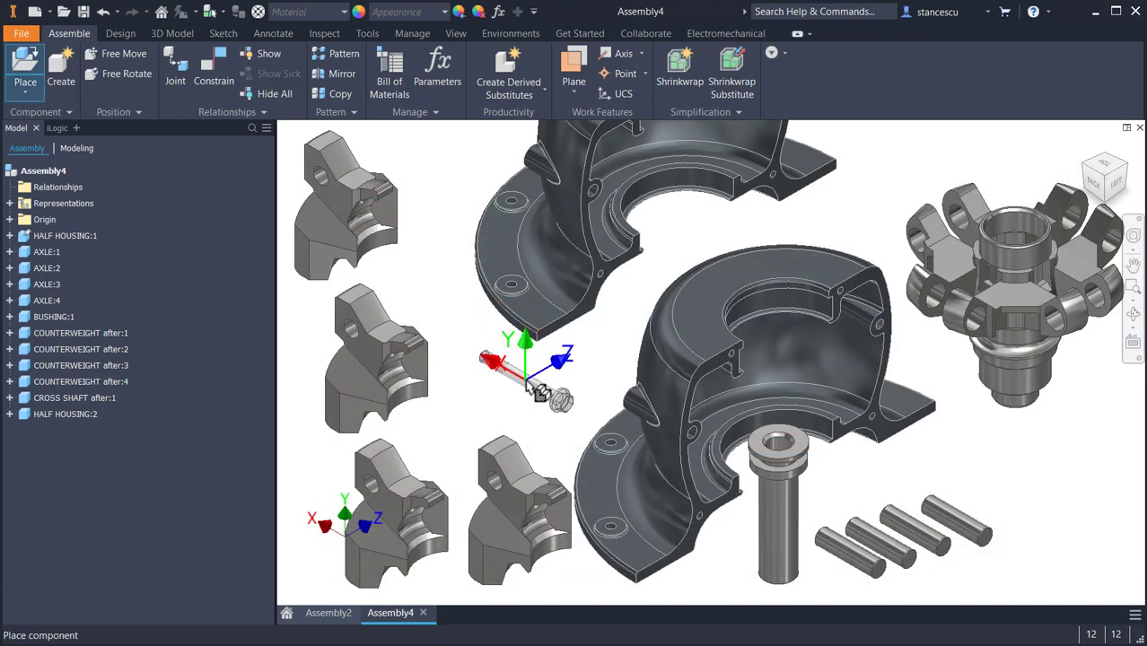
click(529, 384)
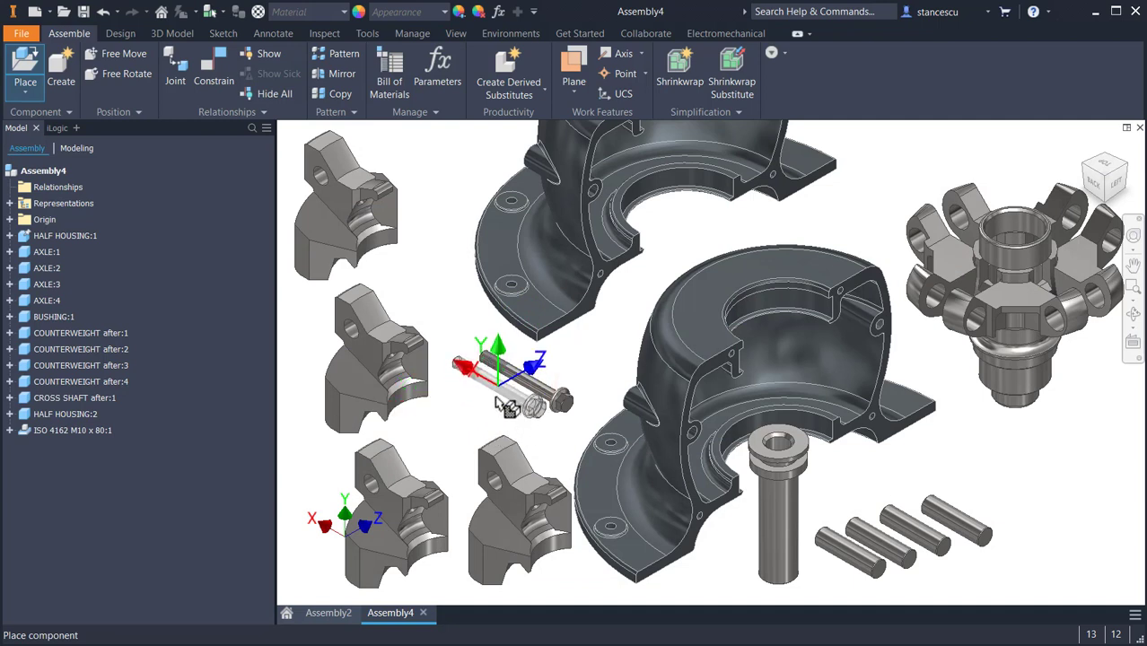
key(Escape)
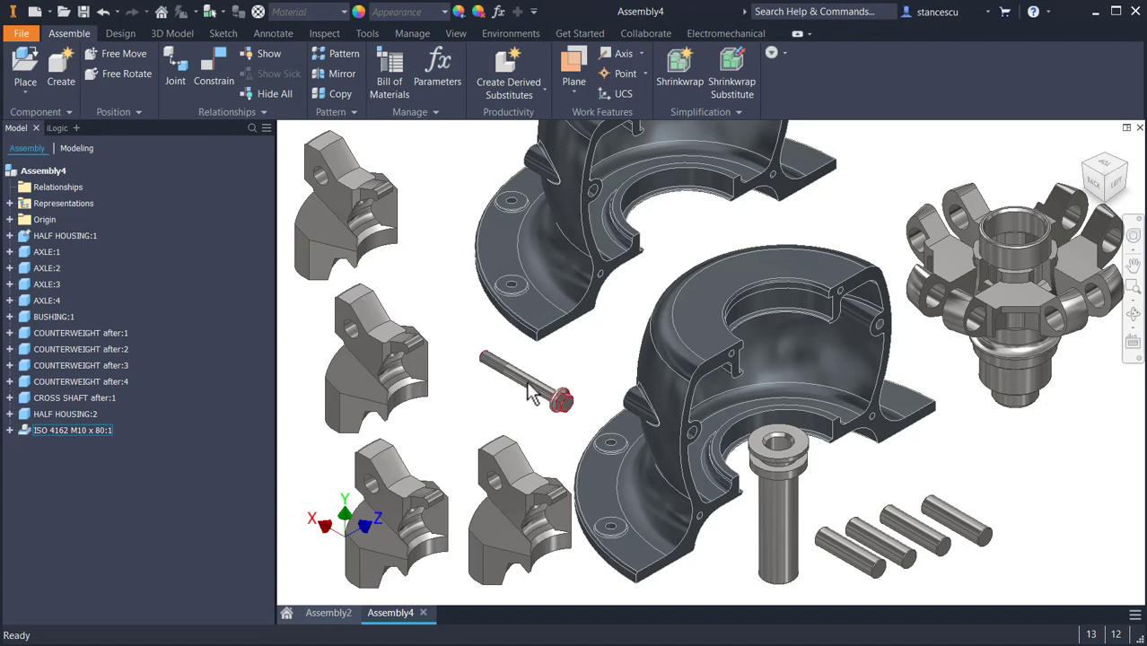
click(529, 392)
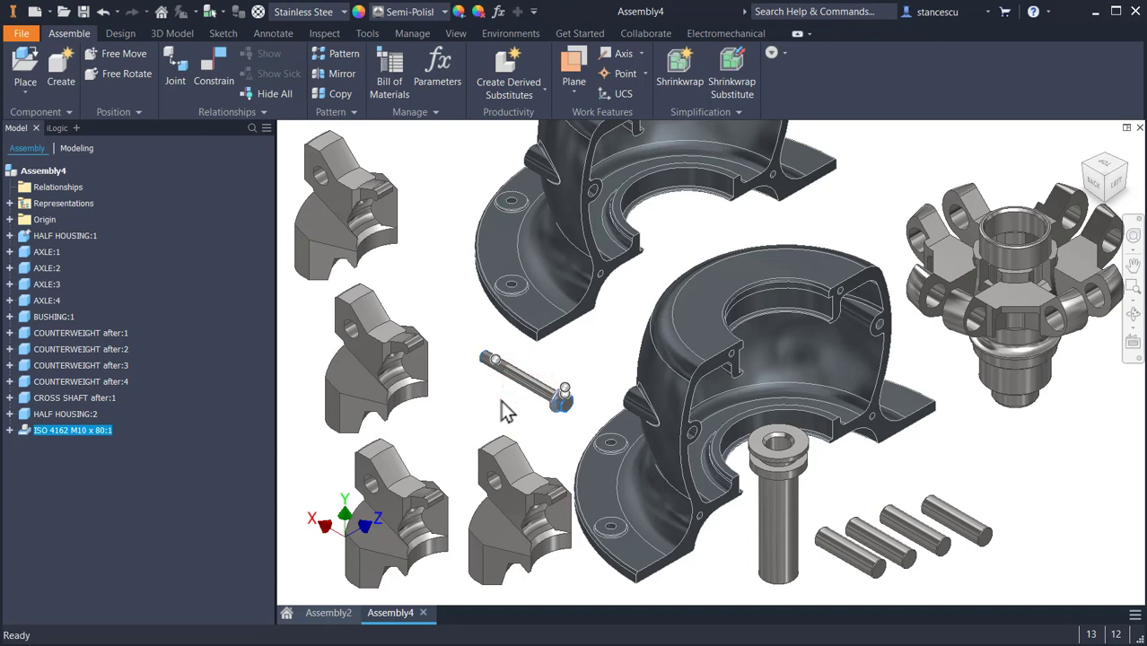
key(Delete)
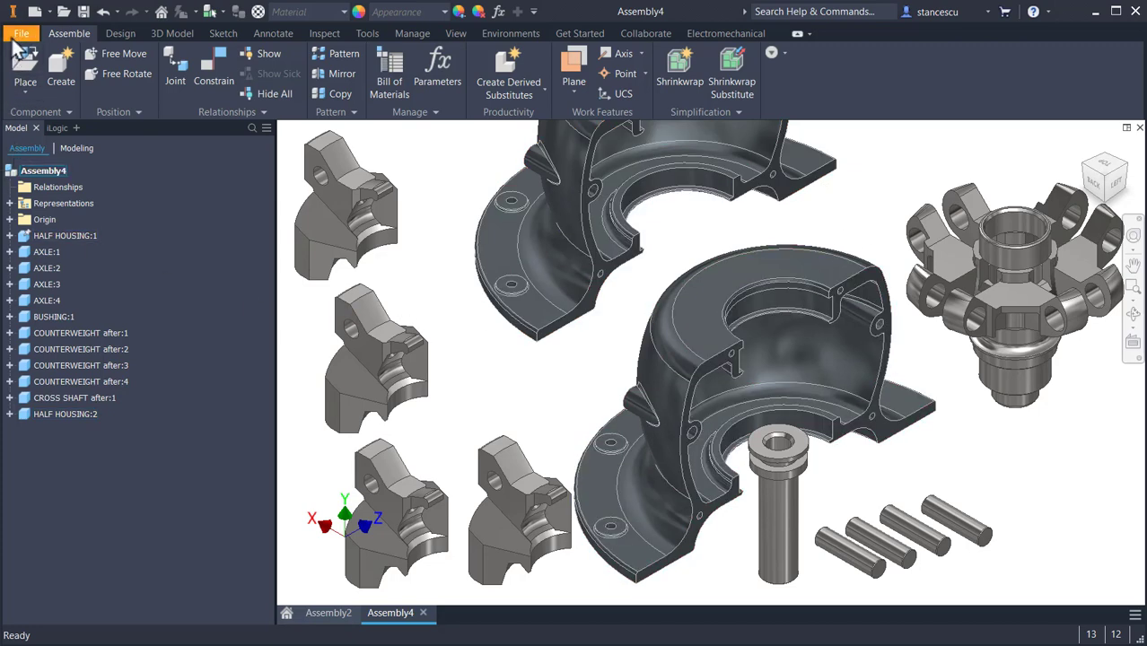
Open the ISO 4162 flanged hex bolt from the Content Center as a standard part with M10 thread and 80 mm nominal length
click(20, 34)
mouse_move(69, 134)
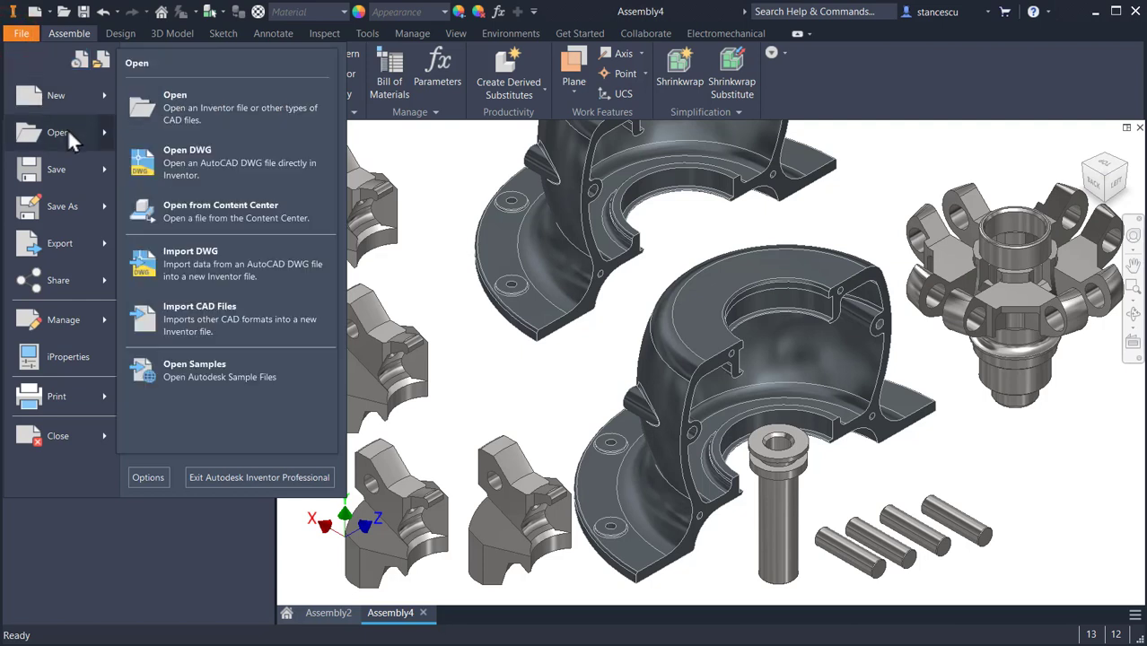
click(204, 216)
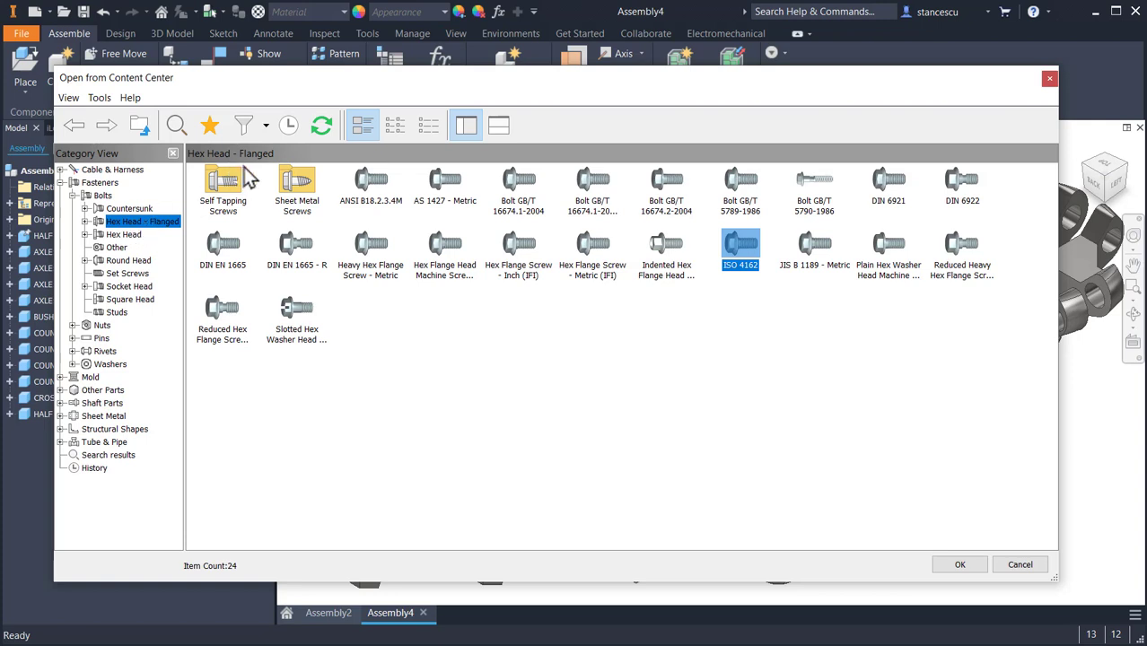
double_click(744, 251)
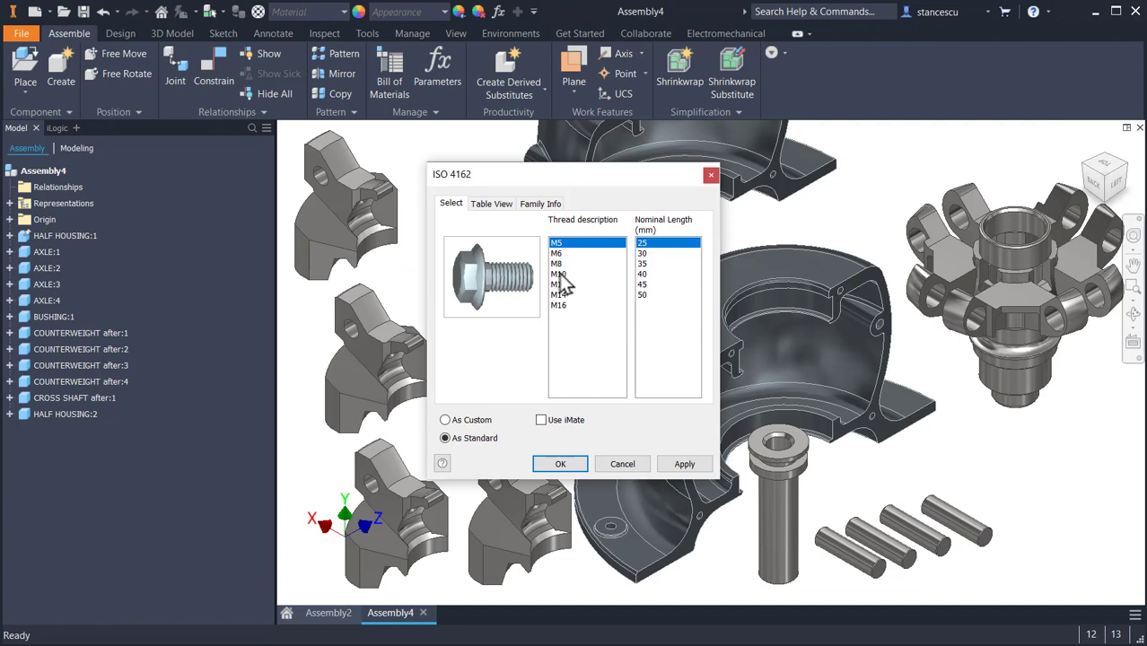
click(562, 274)
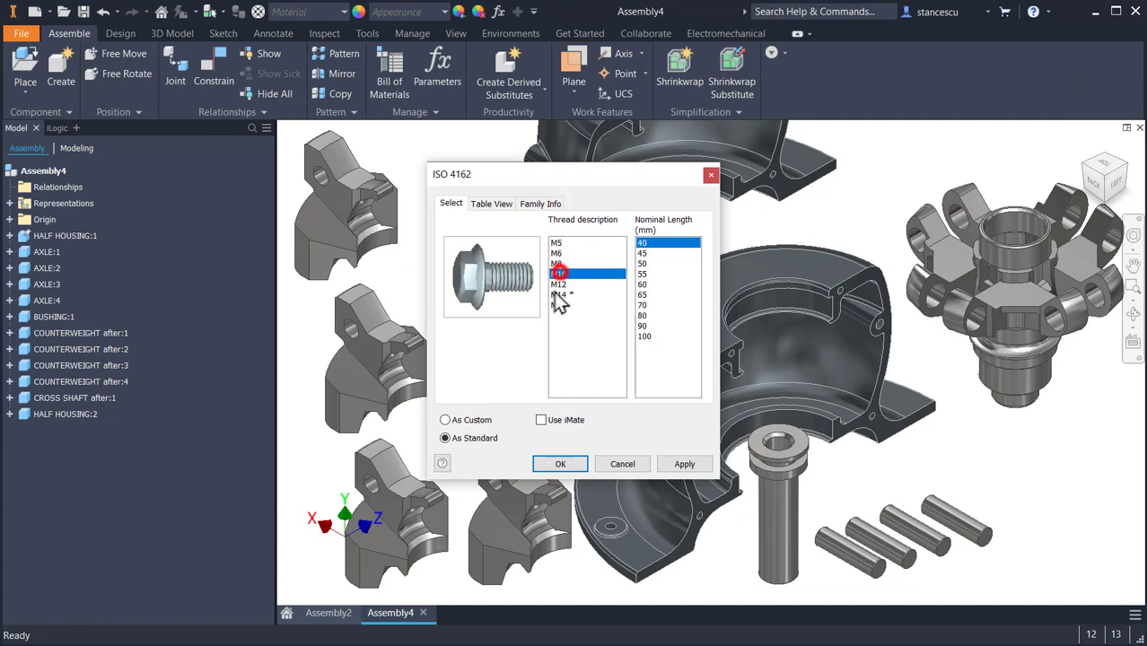
click(643, 315)
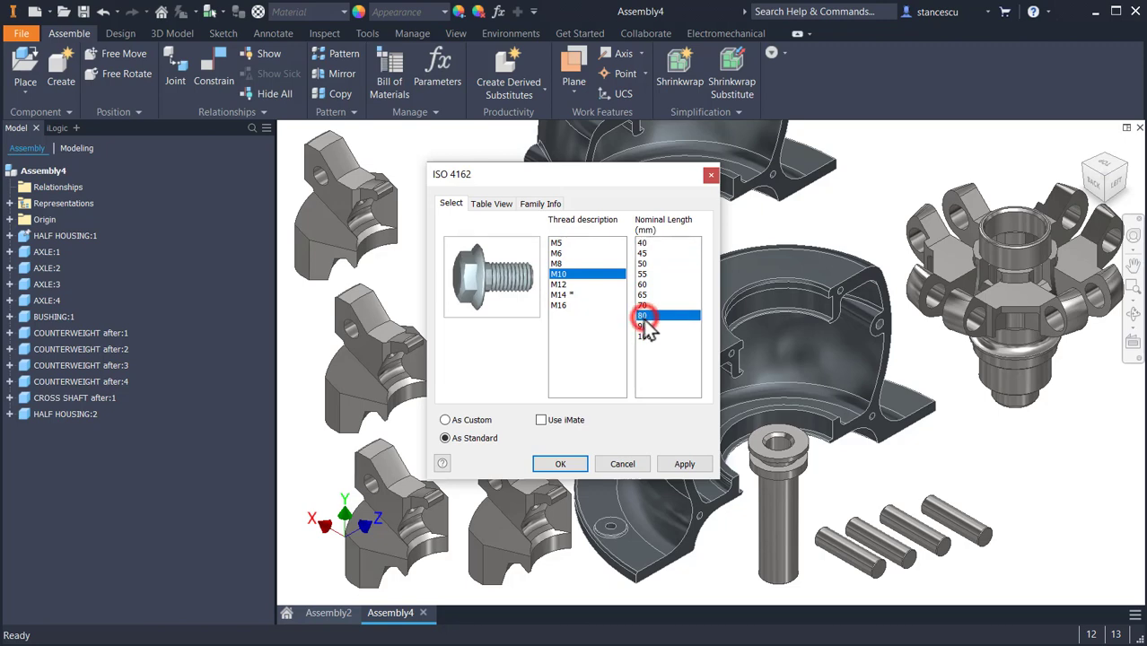
click(559, 464)
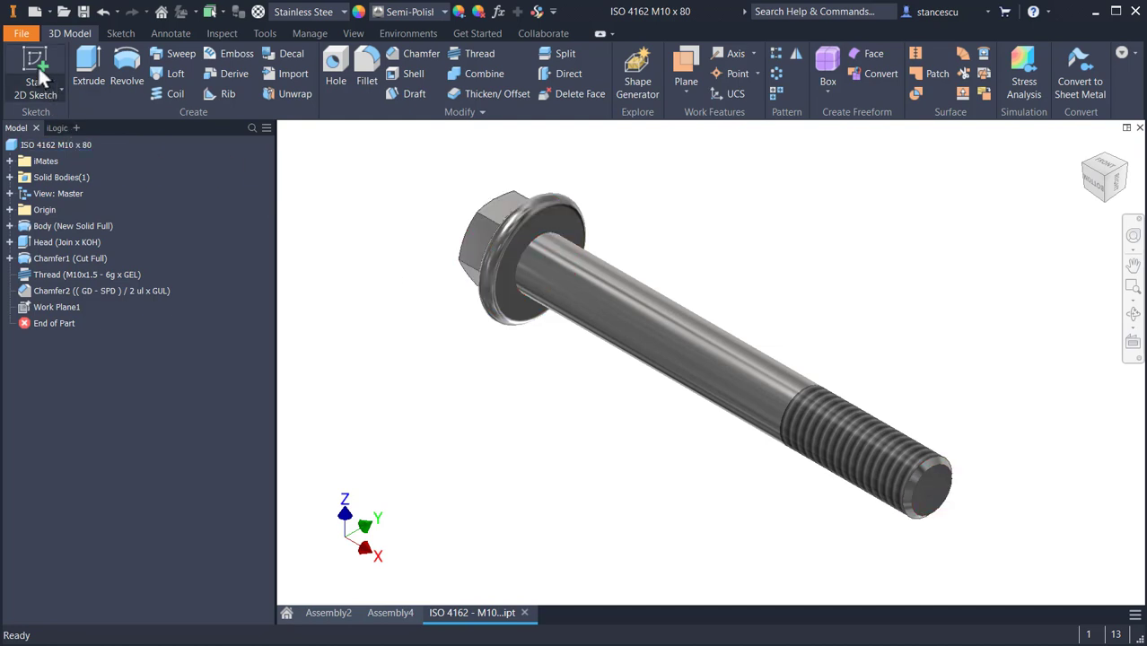
Save the bolt as ISO 4162 - M10 x 80.ipt in the project workspace folder, replacing the existing file, and close the part
click(21, 36)
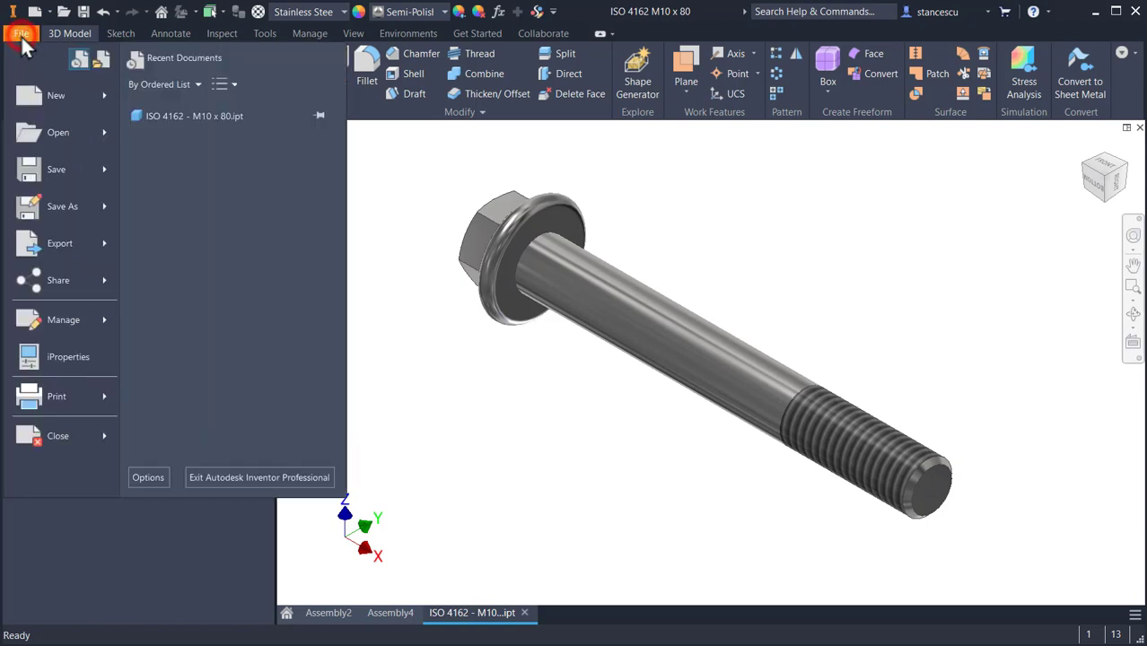
click(63, 205)
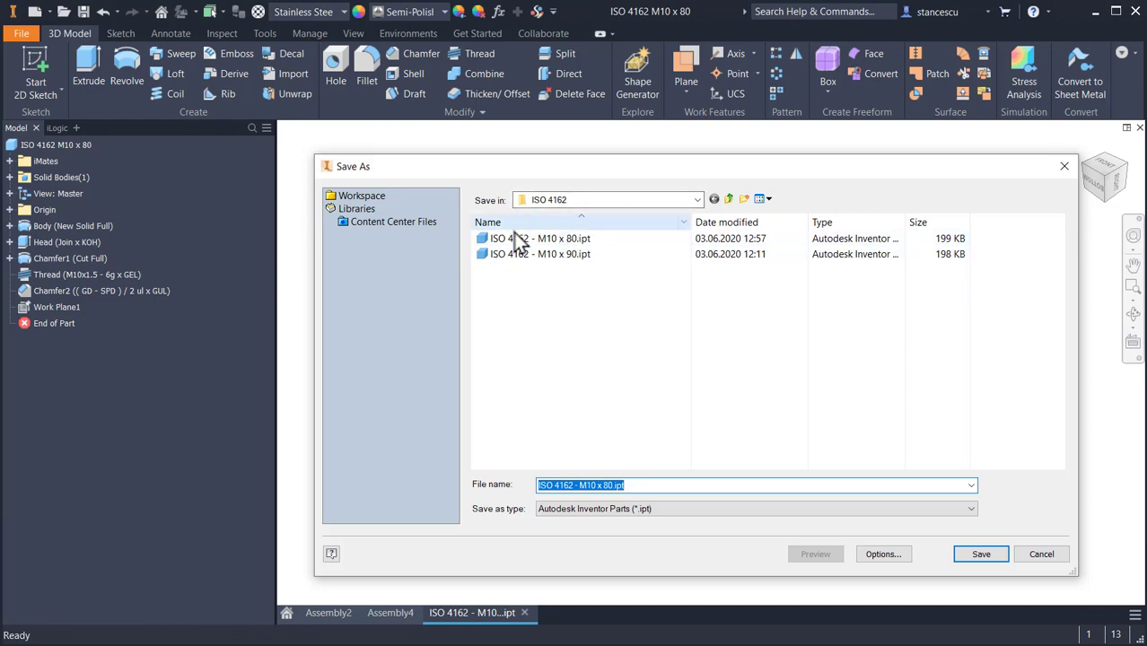
click(697, 200)
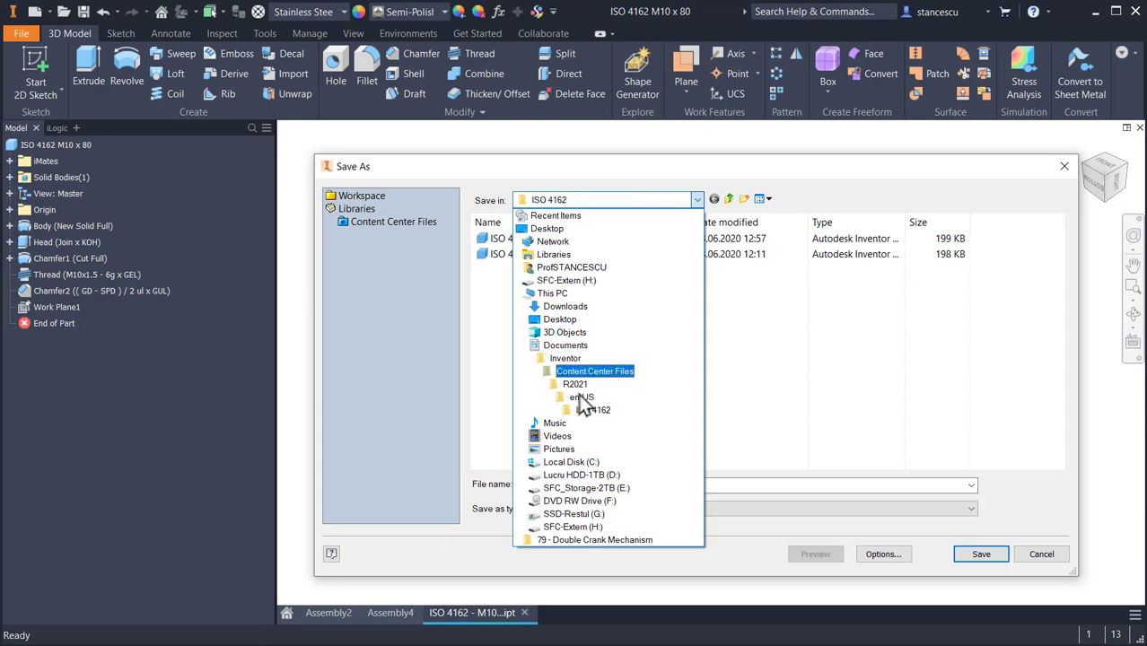
click(683, 198)
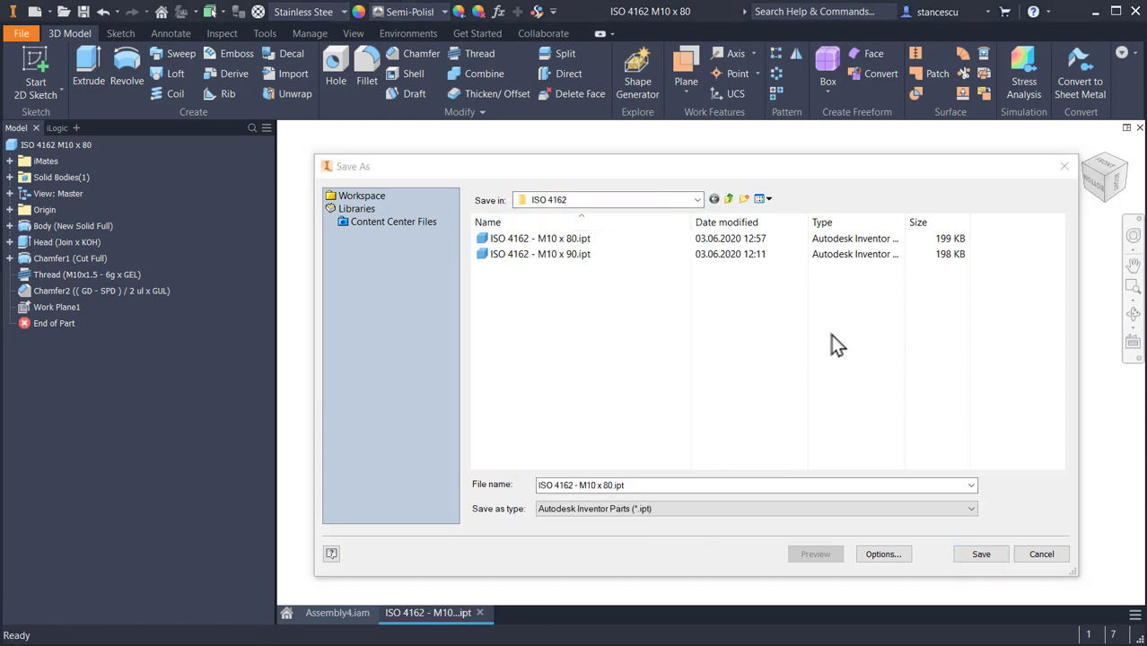
click(362, 196)
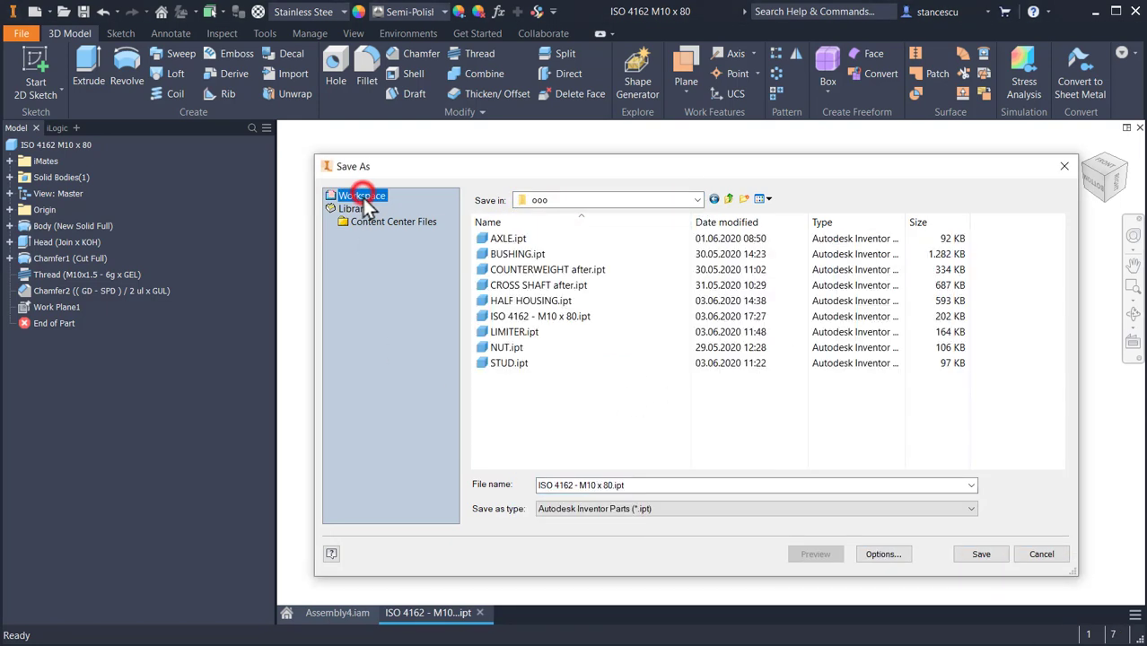
click(978, 555)
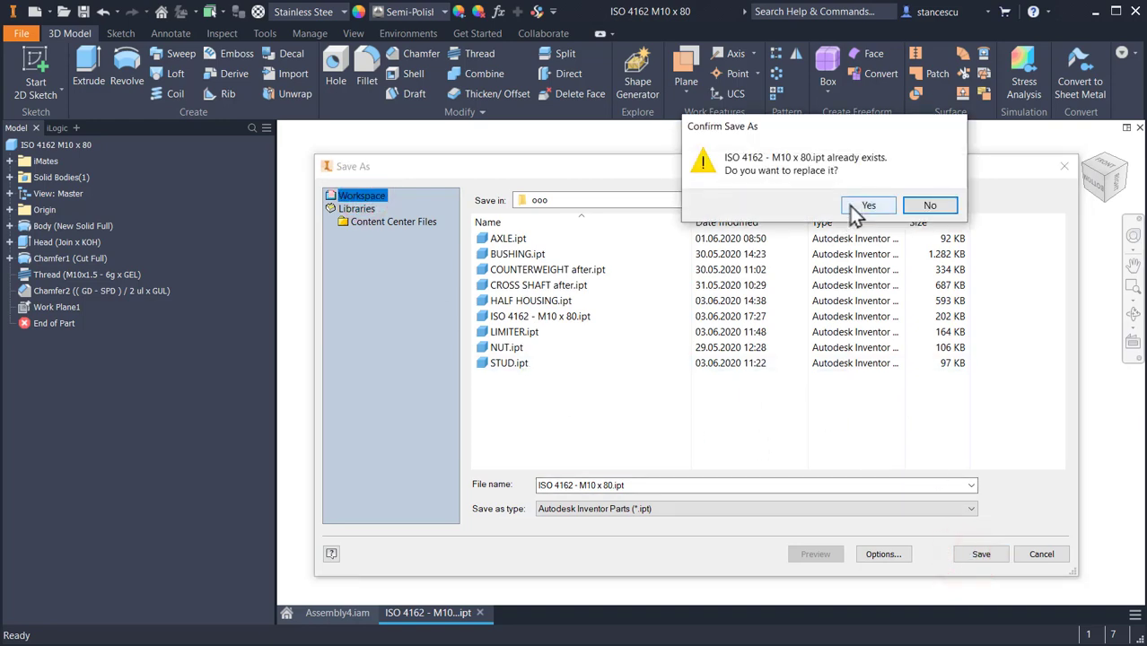
click(853, 206)
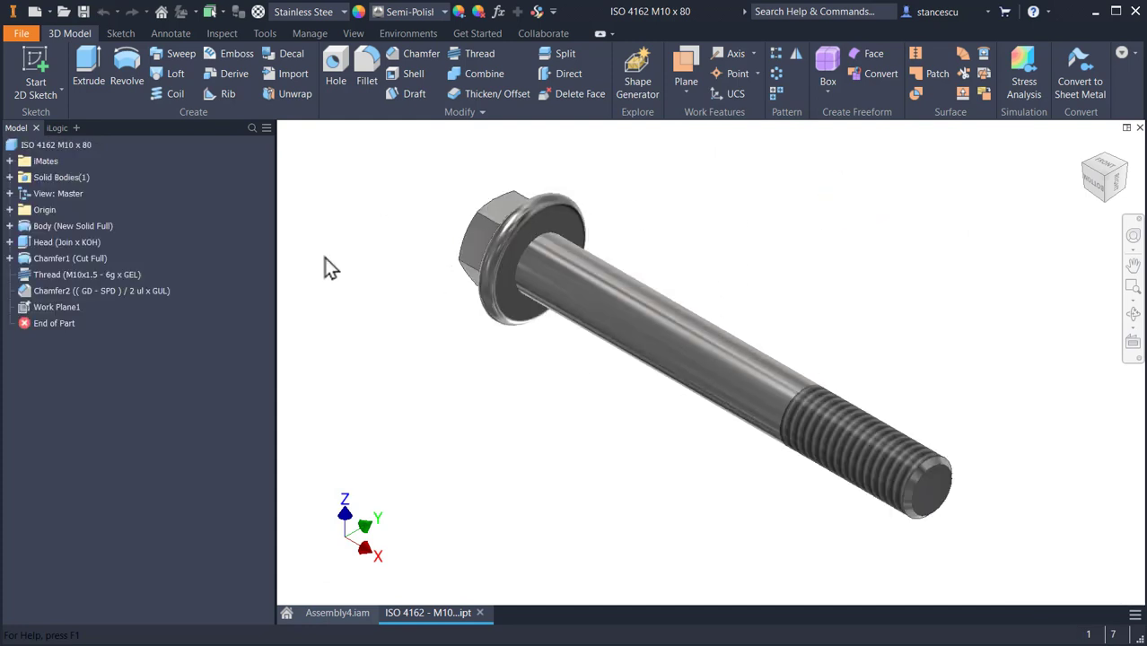
click(1140, 127)
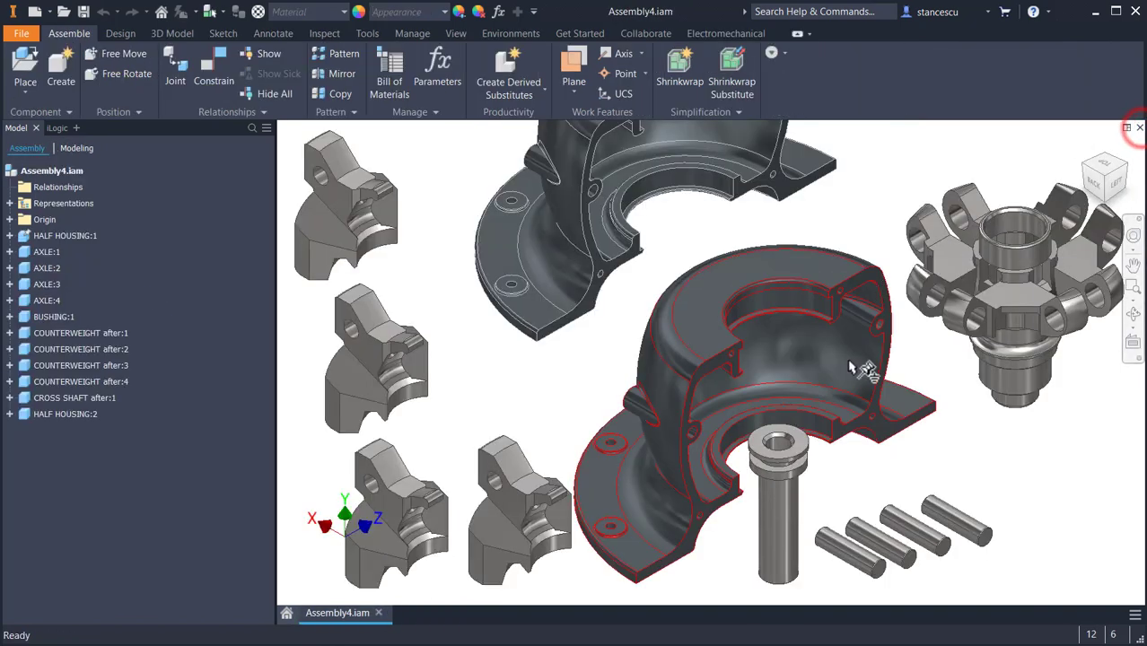
Place two instances of ISO 4162 - M10 x 80.ipt in the free space between the counterweights and the half housings
click(25, 66)
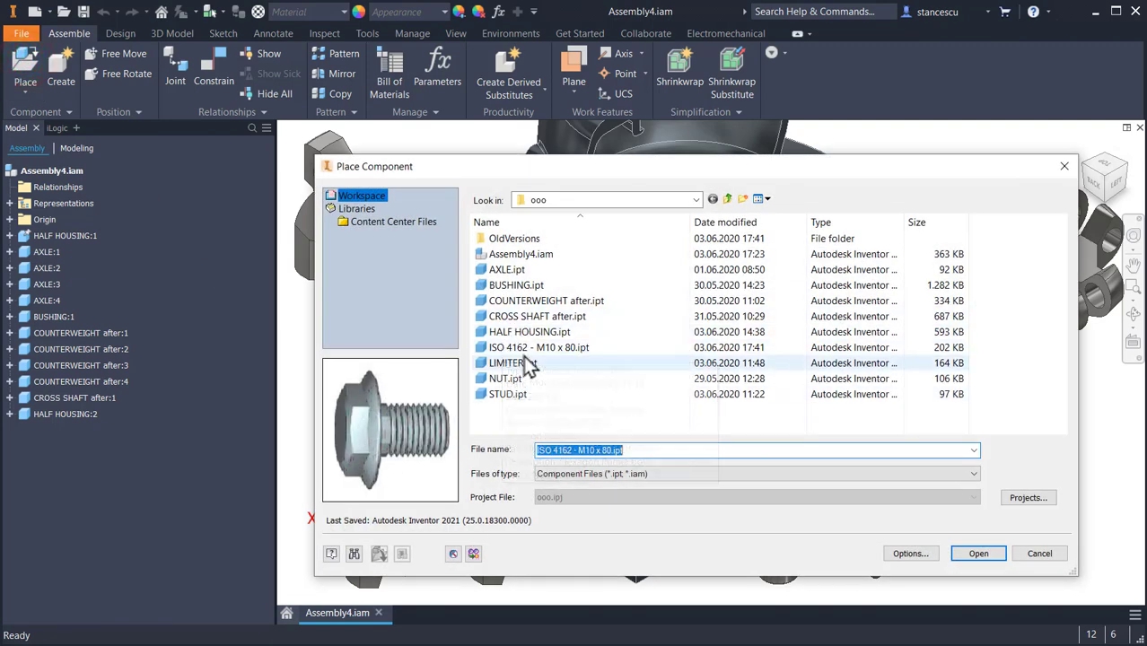
double_click(535, 351)
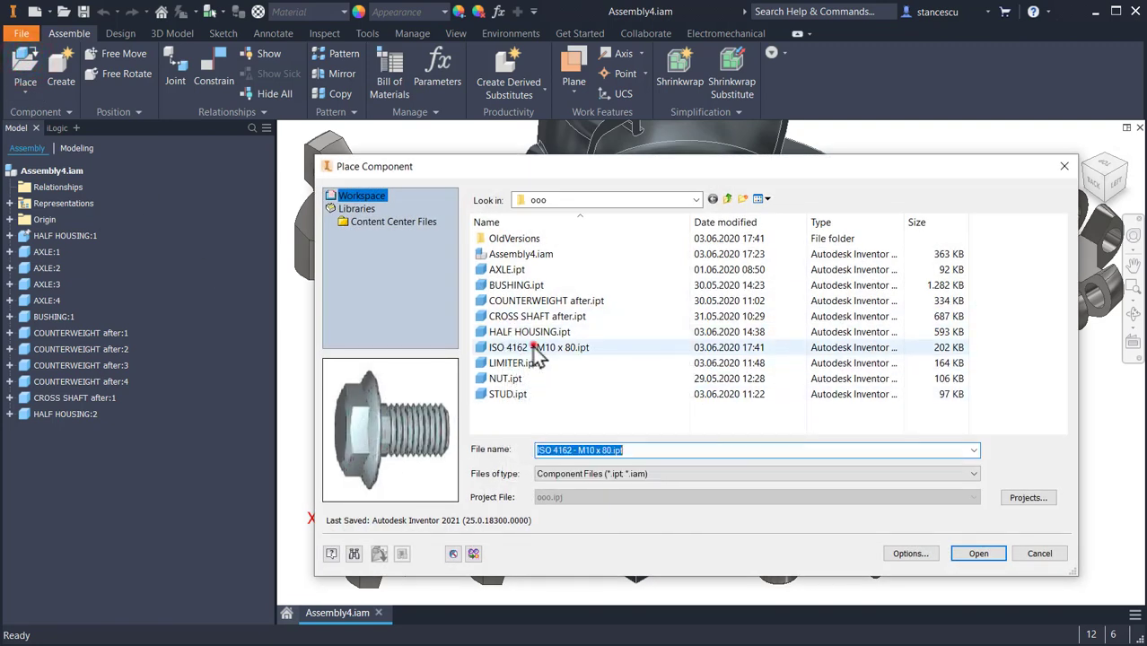
click(532, 375)
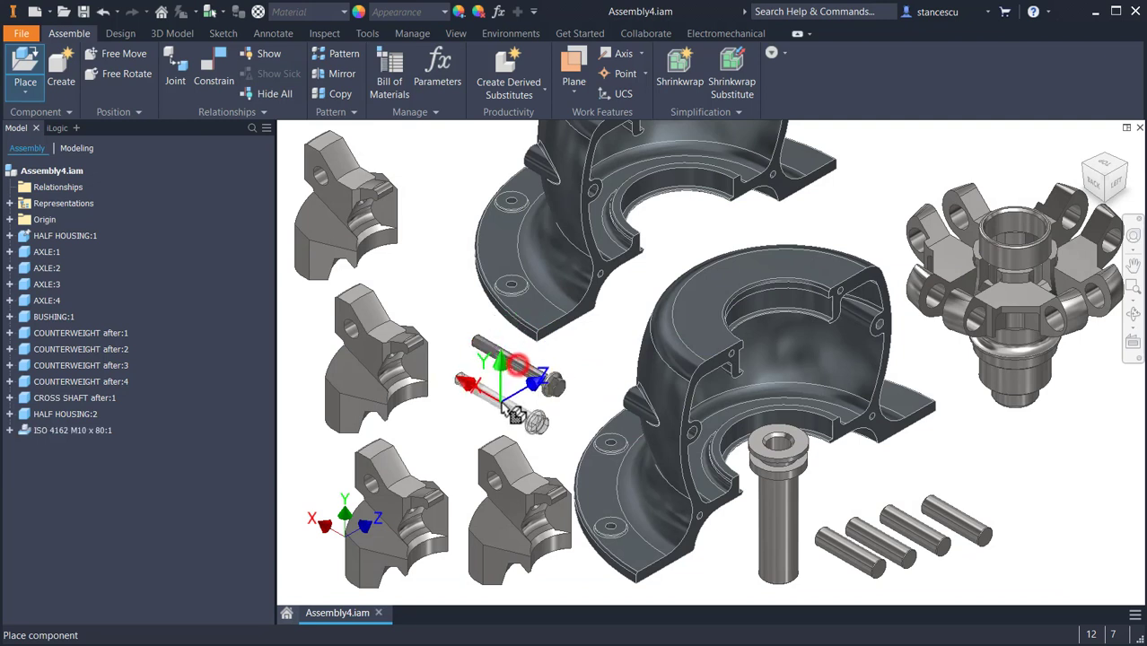
click(505, 400)
key(Escape)
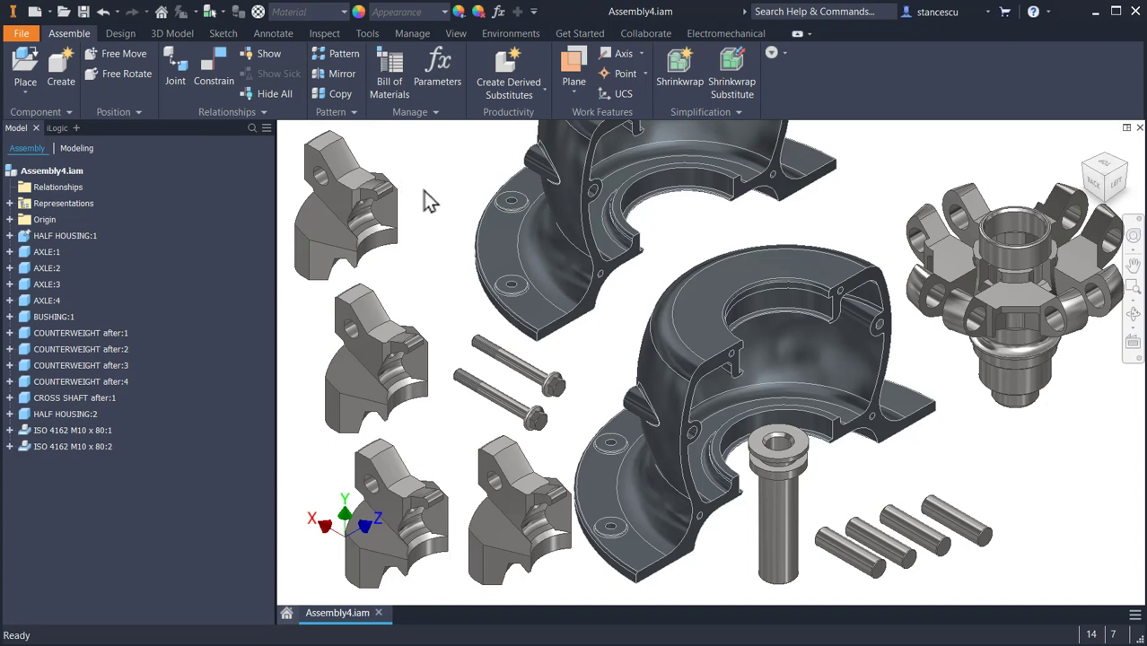
Open the SKF single row ball bearings family from the Content Center's deep groove ball bearings under shaft parts
click(25, 34)
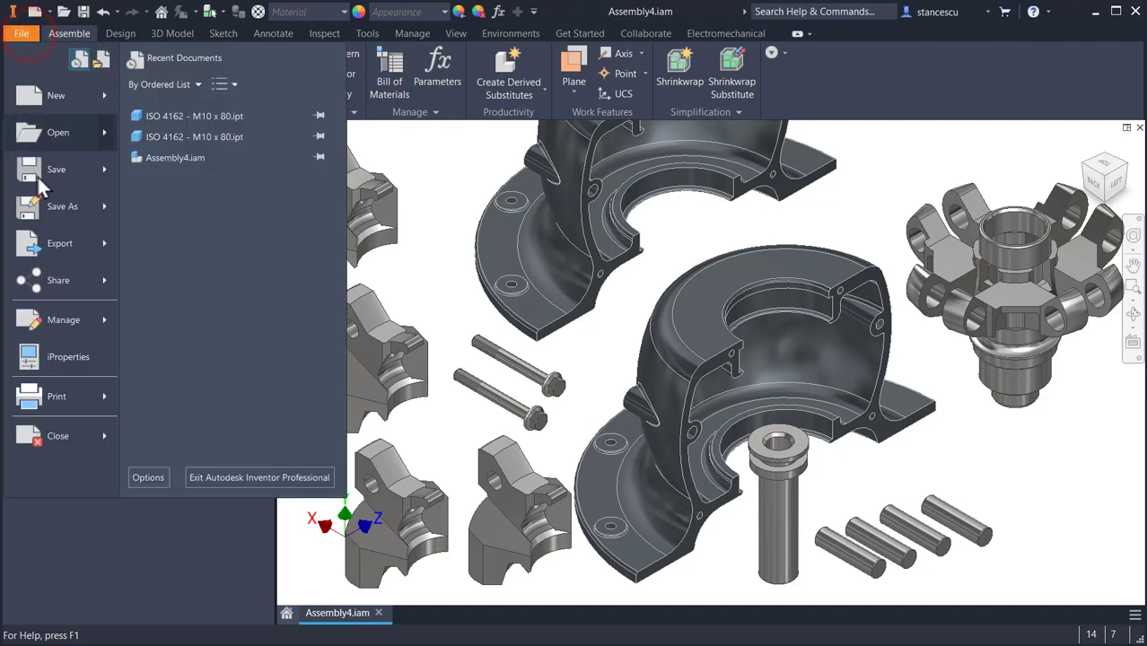
mouse_move(64, 205)
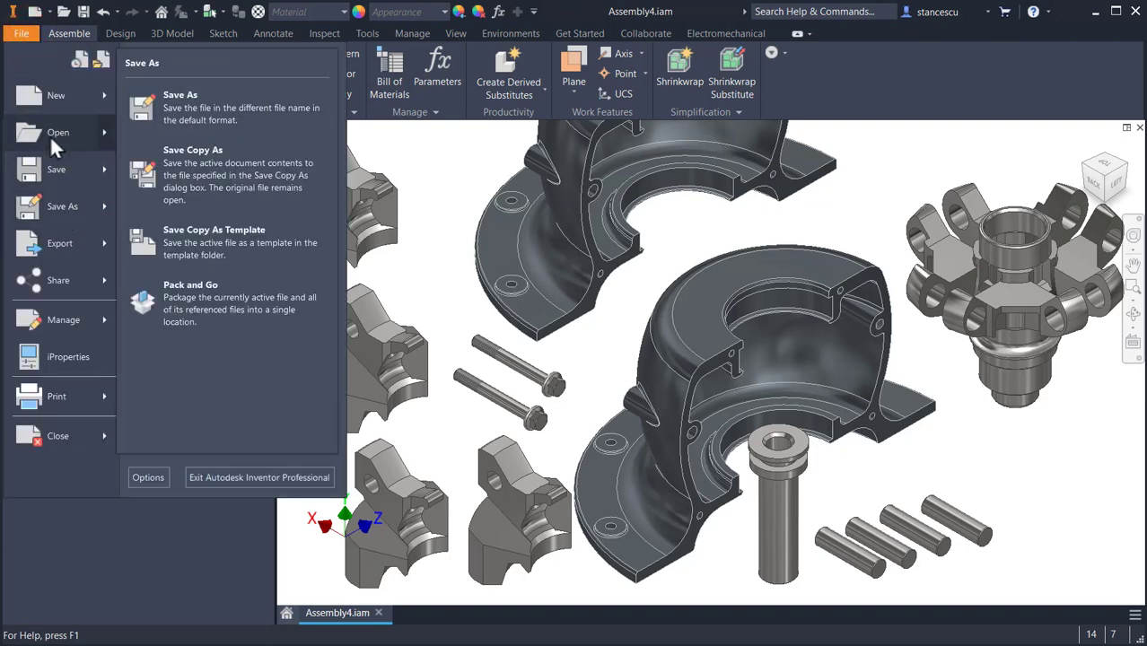
mouse_move(52, 141)
click(190, 218)
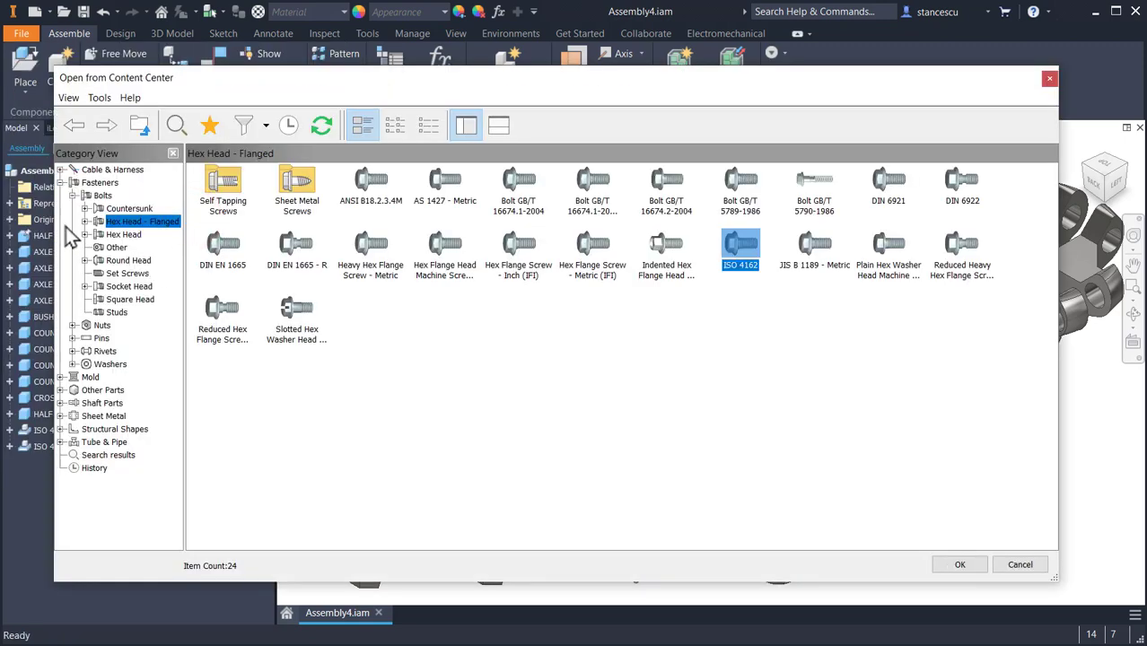
click(61, 403)
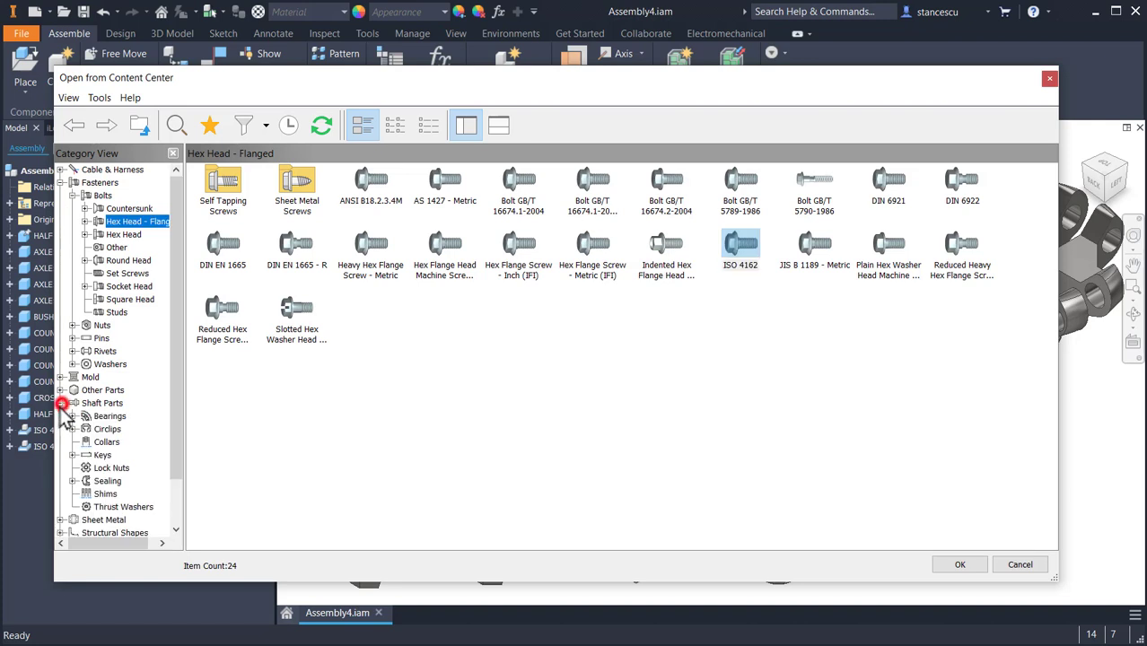
click(108, 416)
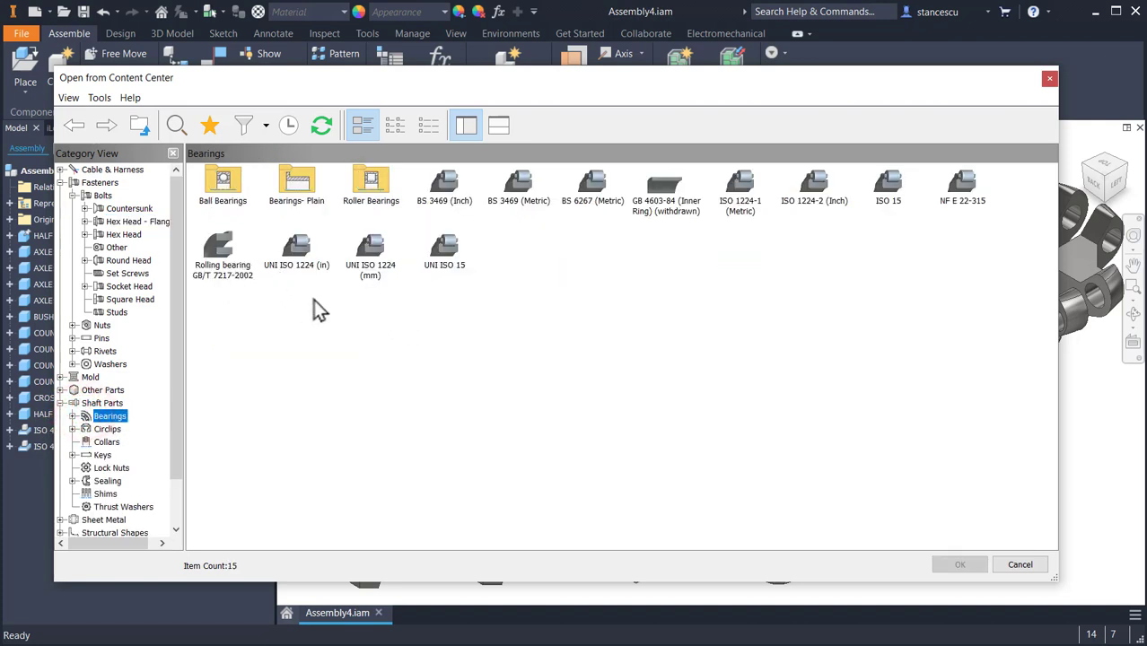
click(371, 186)
double_click(222, 191)
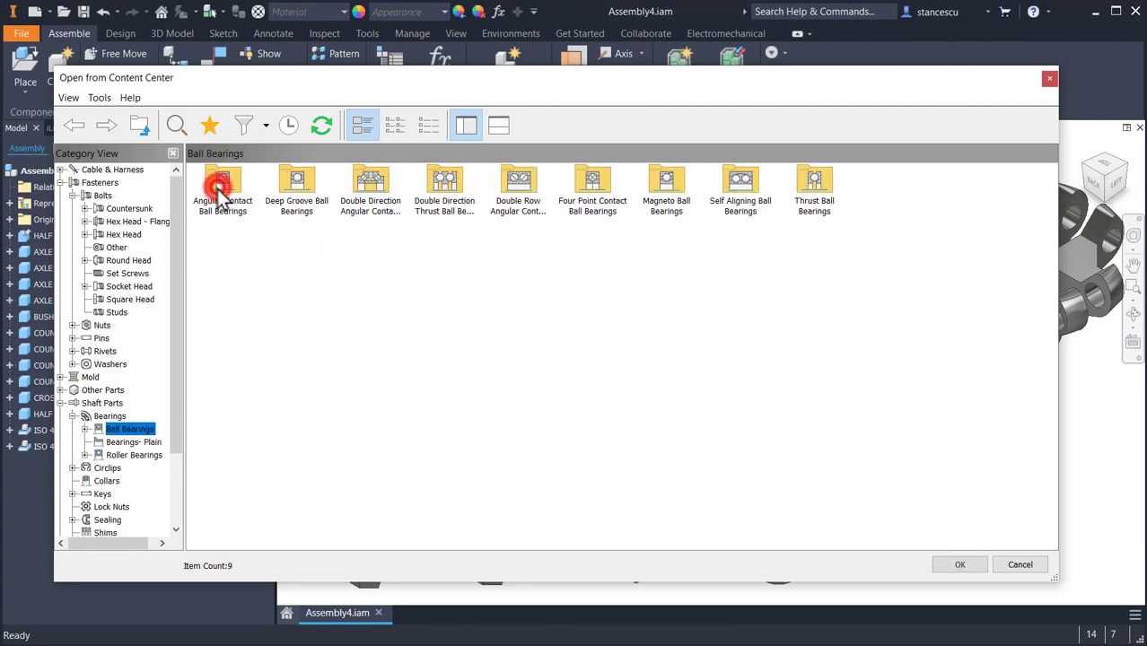
double_click(297, 184)
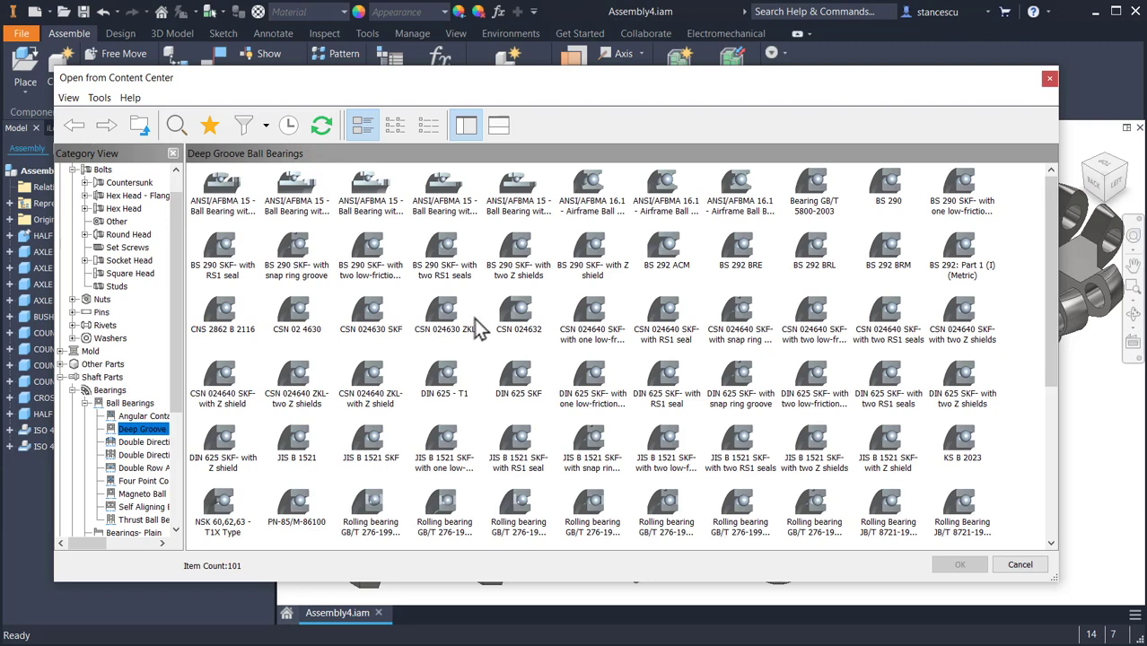
scroll(483, 325, down, 3)
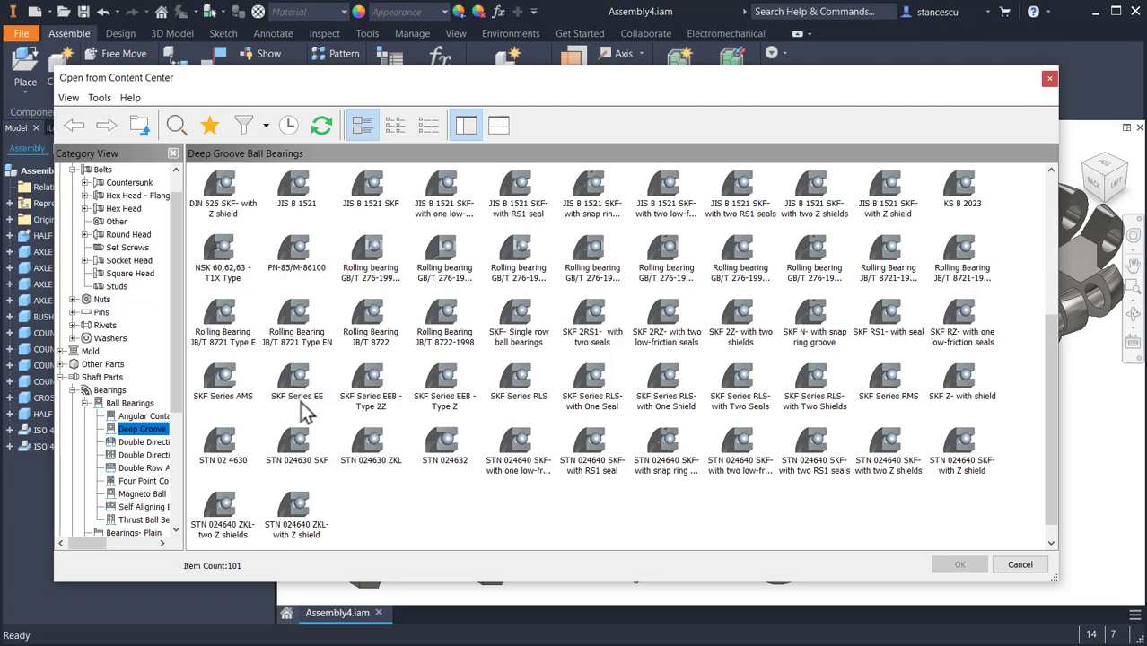
double_click(516, 316)
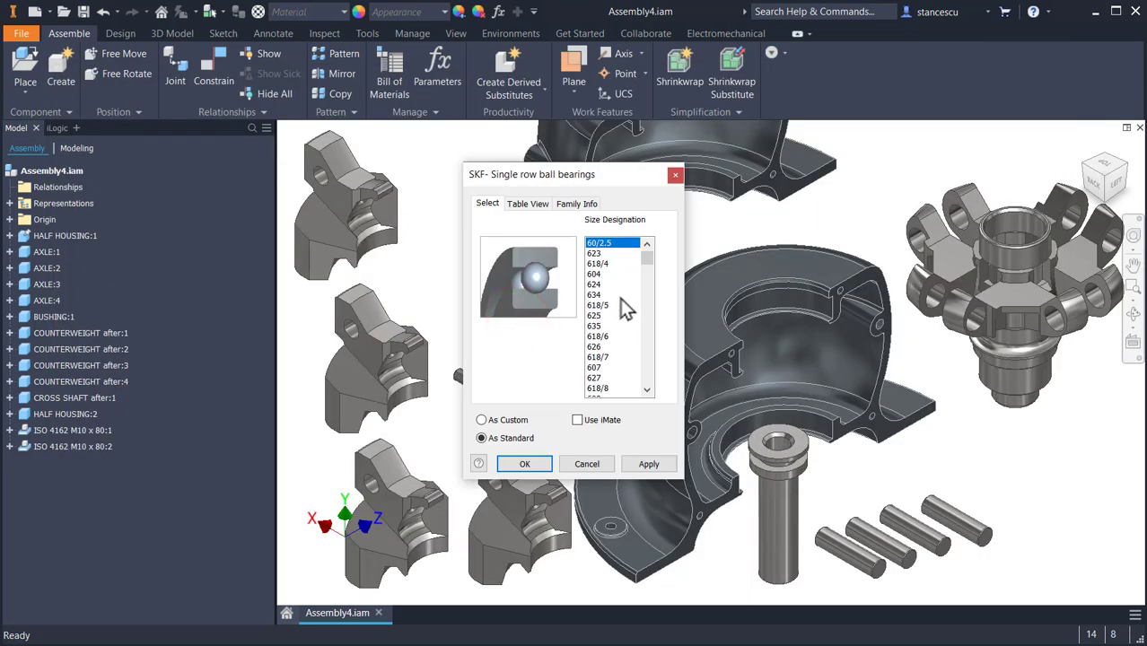
Choose size designation 6211 with 55 mm inside and 100 mm outside diameter from the bearing table and open it as a standard part
click(531, 204)
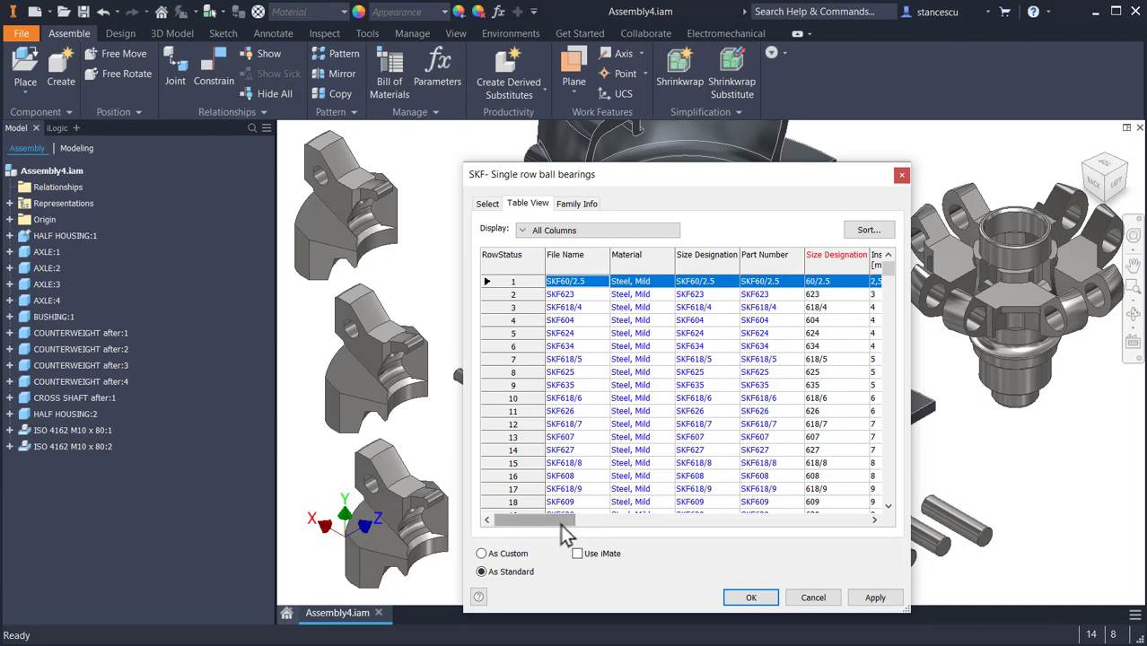
drag(560, 521, 590, 530)
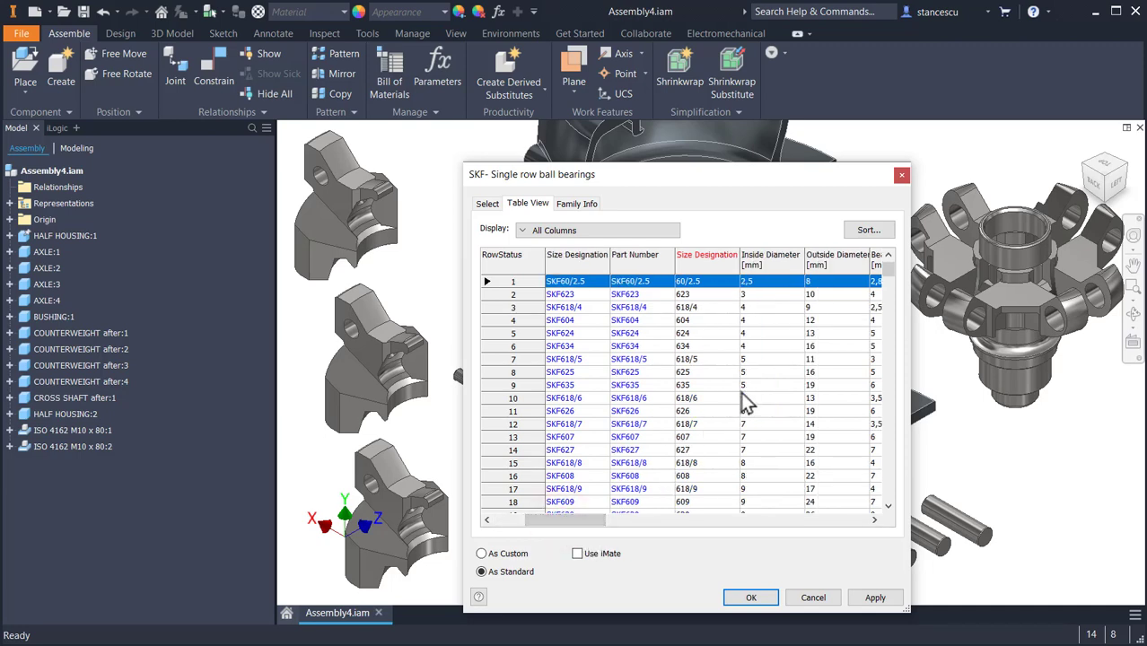
scroll(740, 392, down, 3)
scroll(741, 392, down, 2)
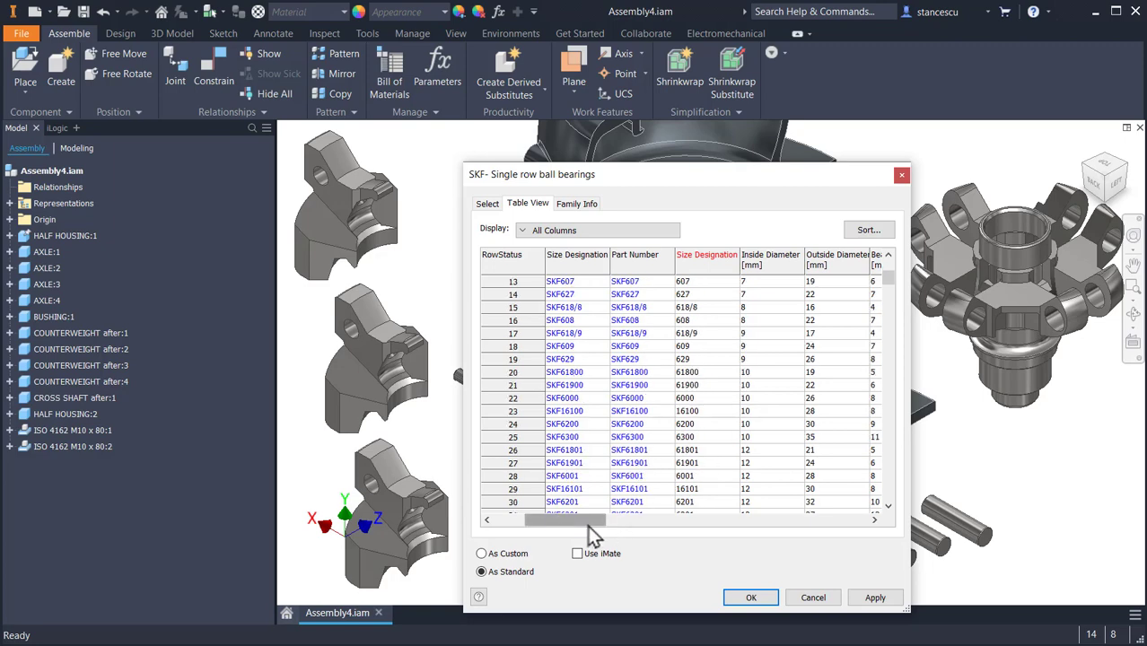
drag(593, 518, 614, 531)
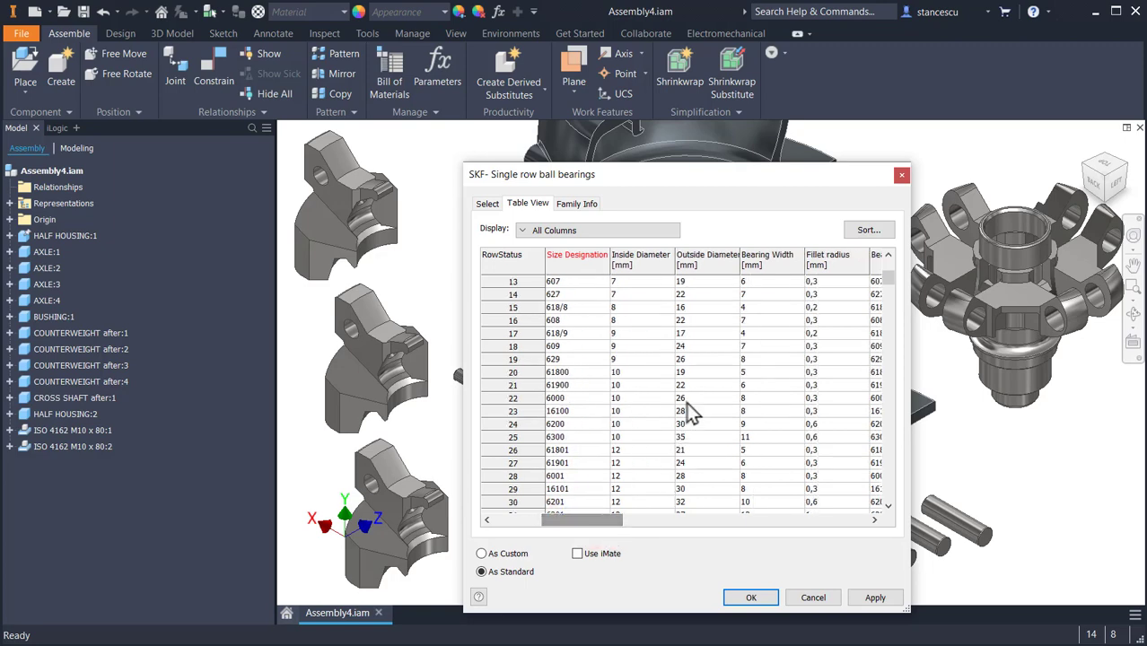
scroll(702, 395, down, 1)
scroll(702, 395, down, 4)
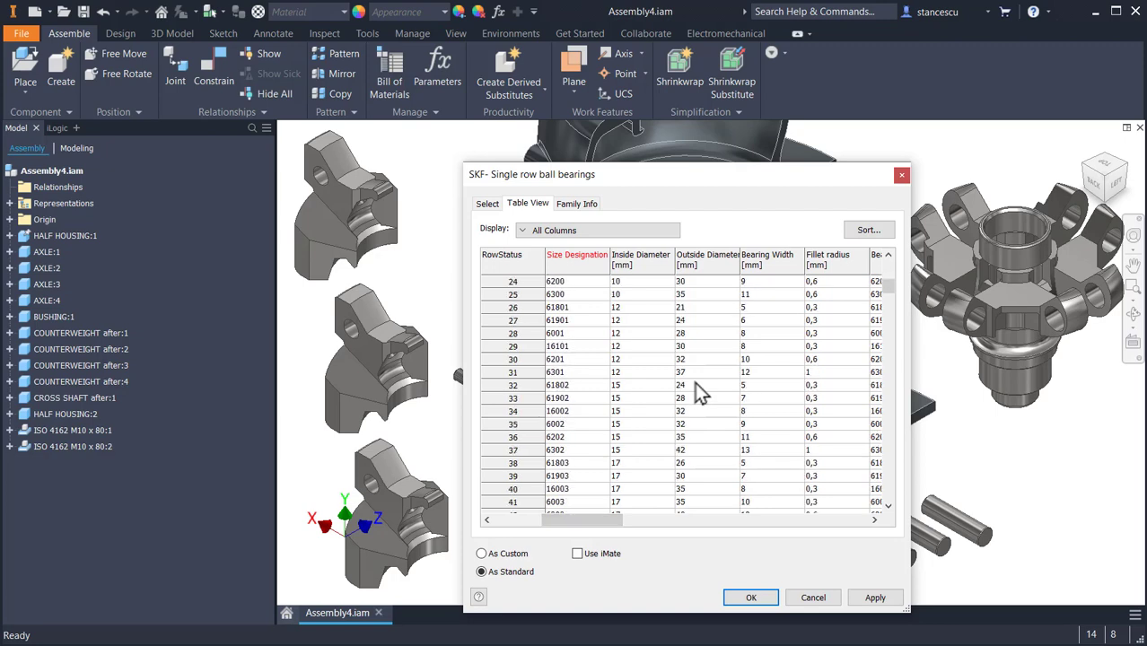
scroll(702, 395, down, 9)
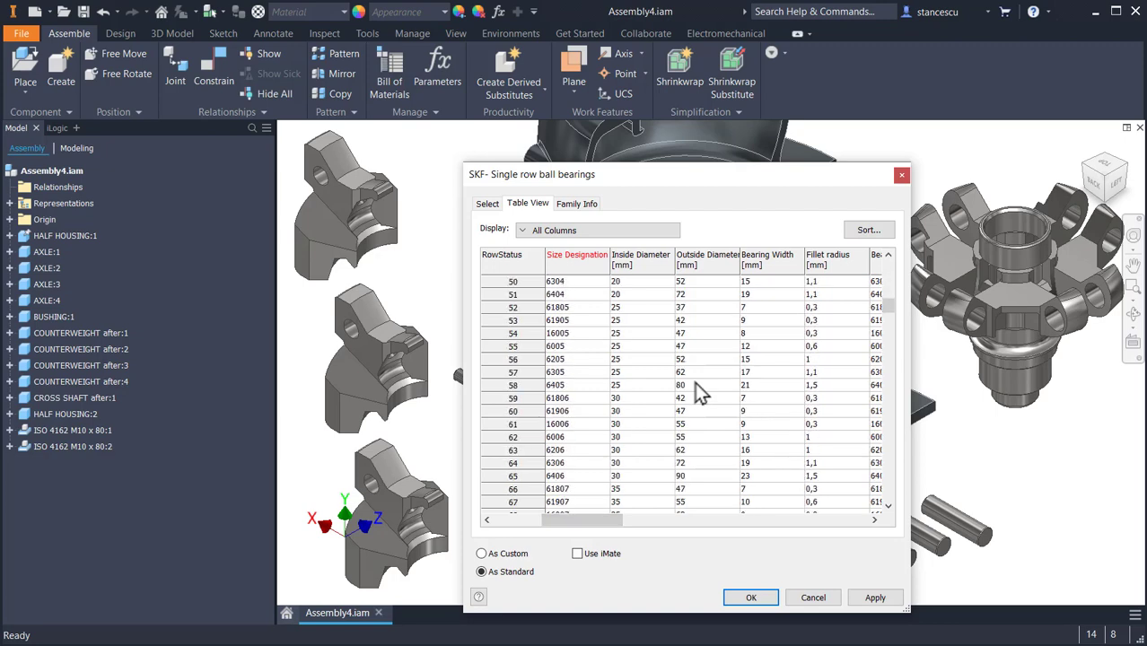
scroll(702, 395, up, 3)
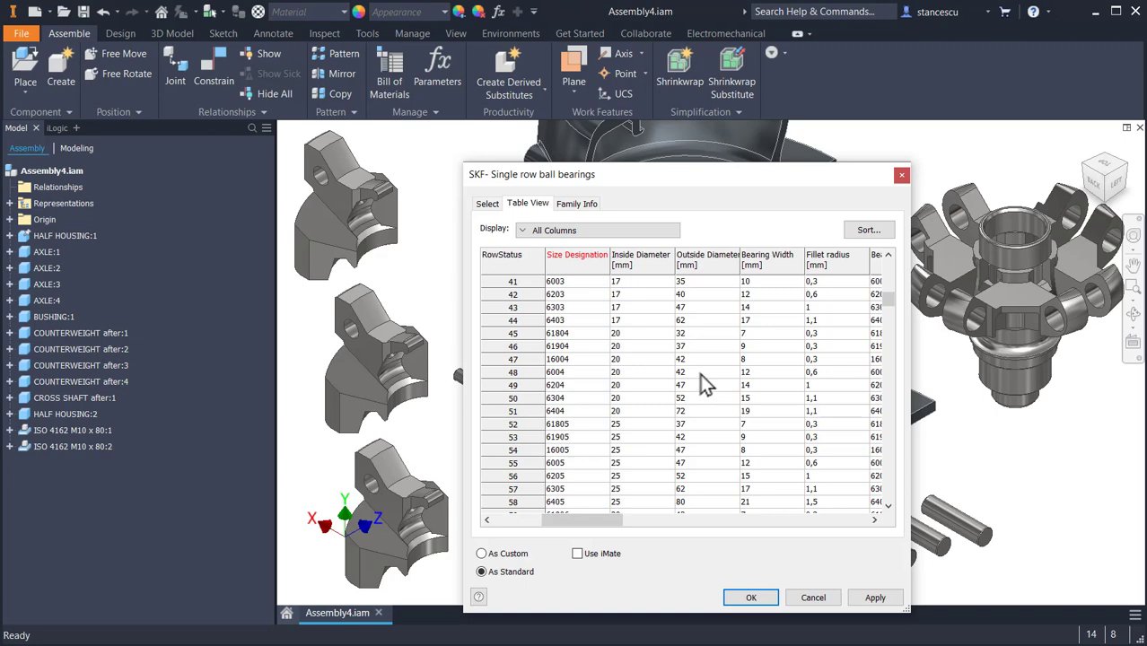
scroll(631, 422, down, 16)
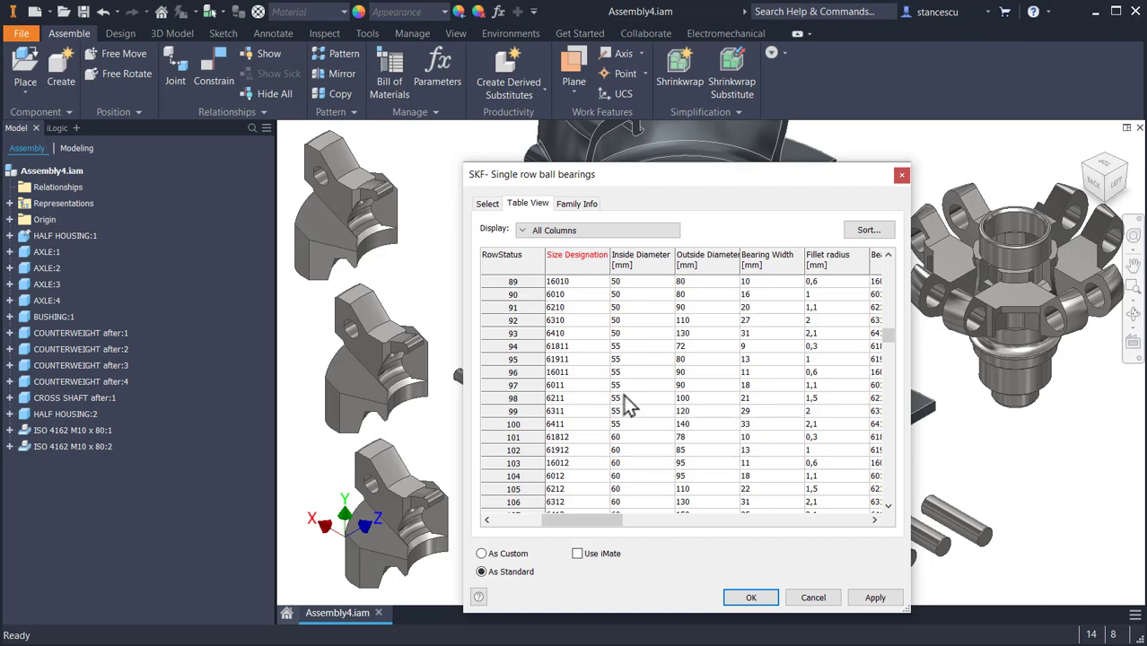
click(562, 399)
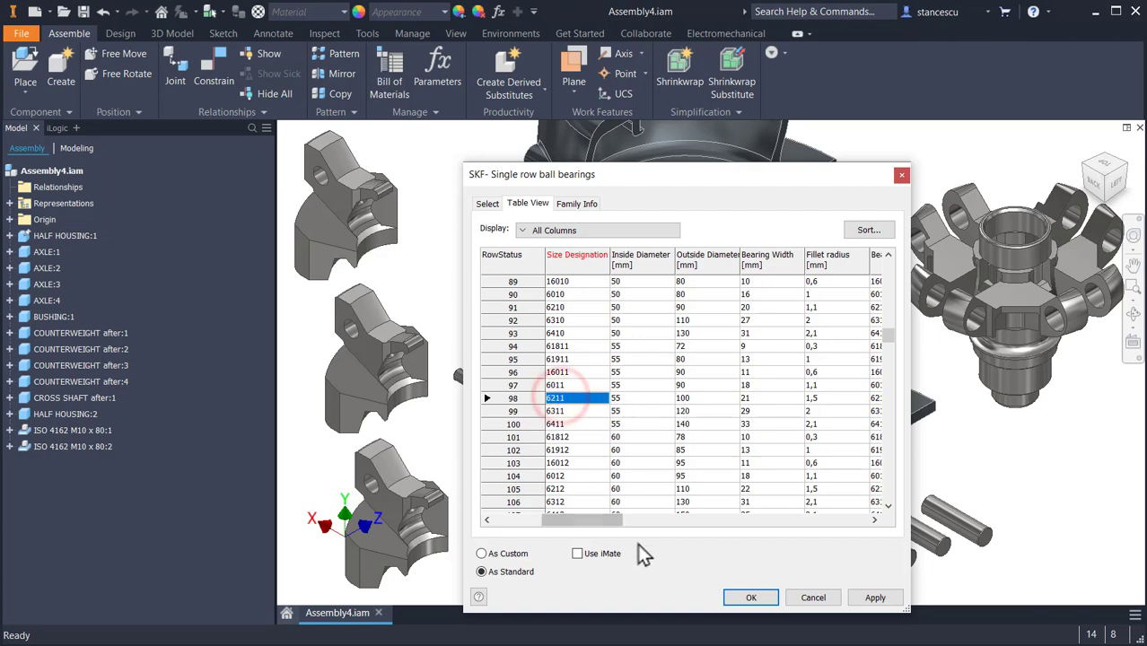
drag(591, 518, 544, 519)
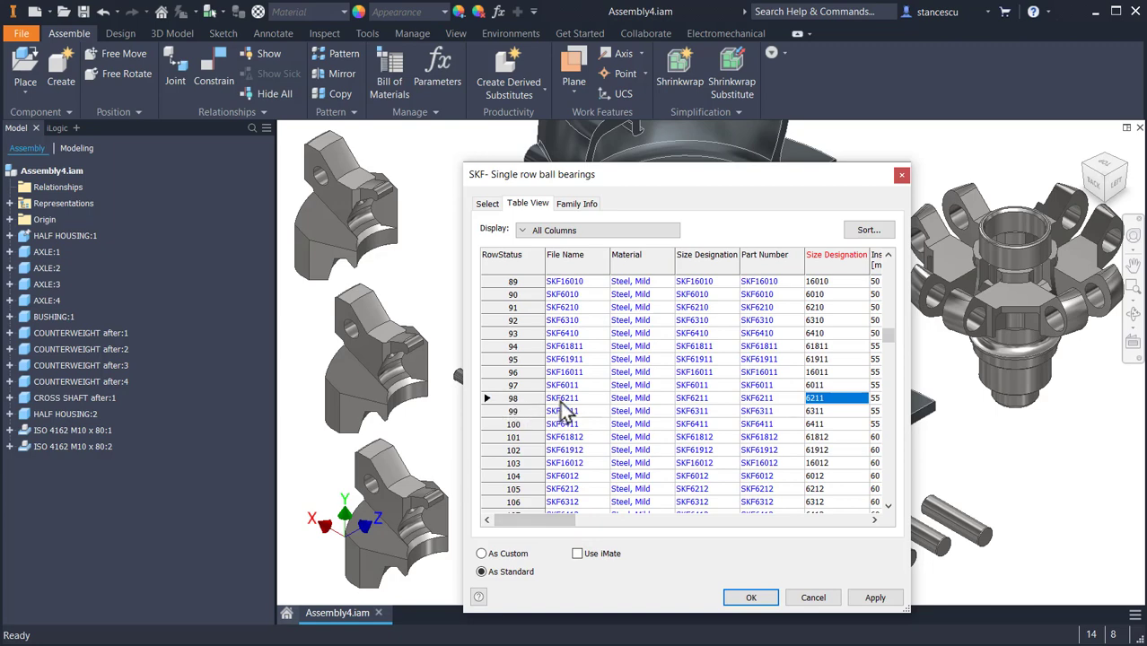
click(750, 597)
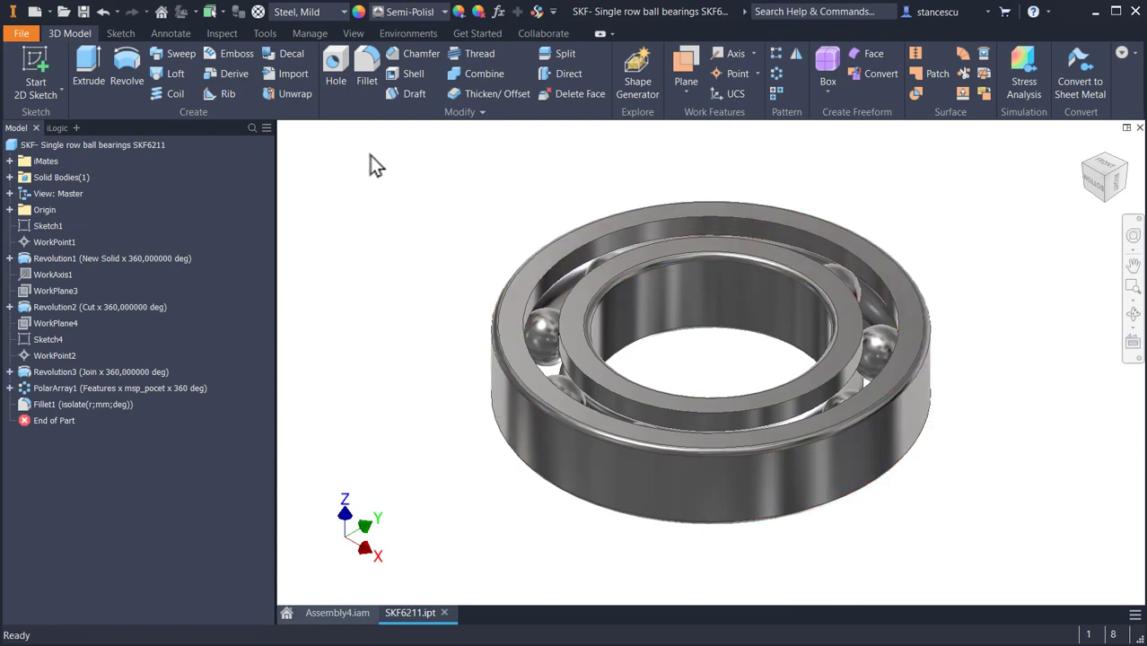
Save the bearing as SKF6211.ipt in the project workspace folder and close the part
click(15, 36)
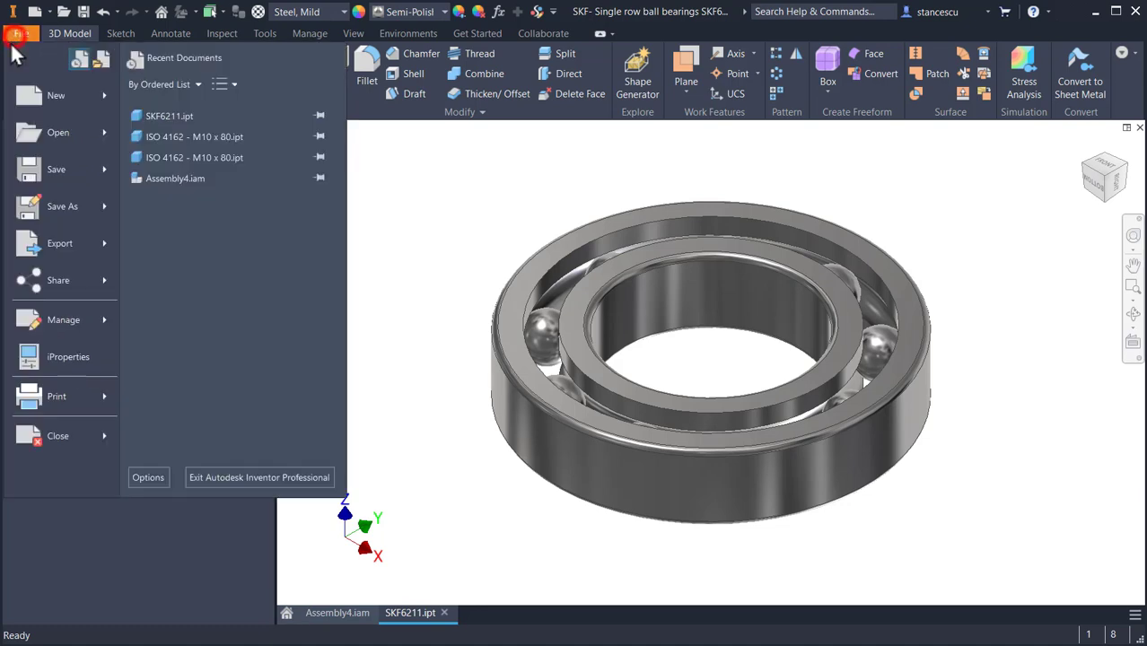
click(62, 206)
click(337, 197)
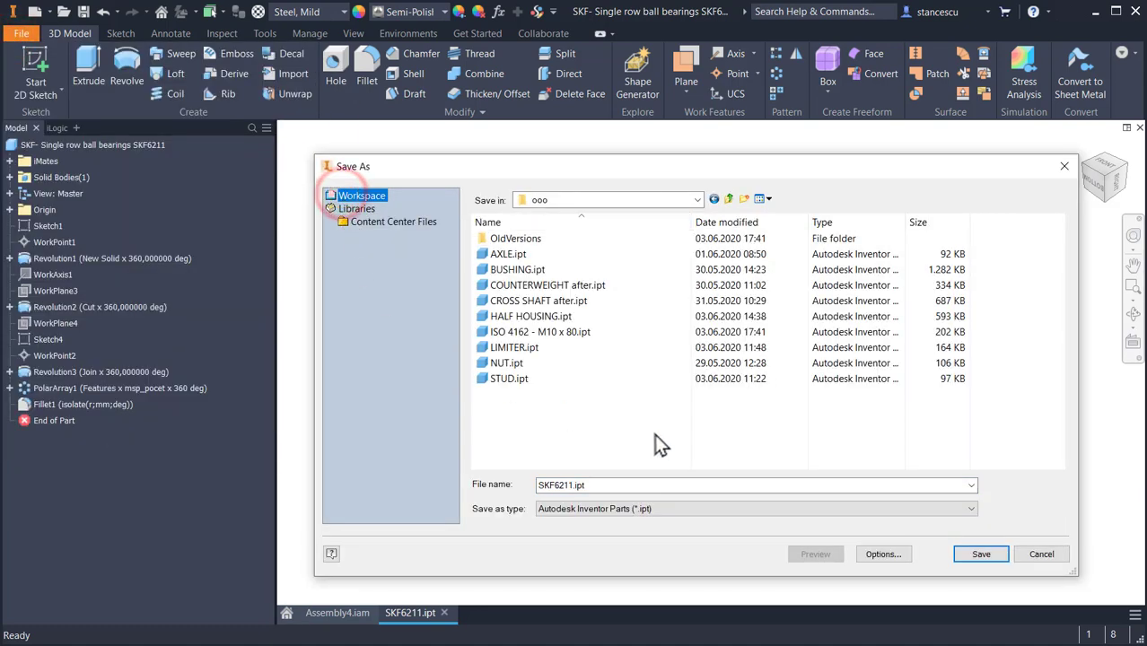
click(981, 554)
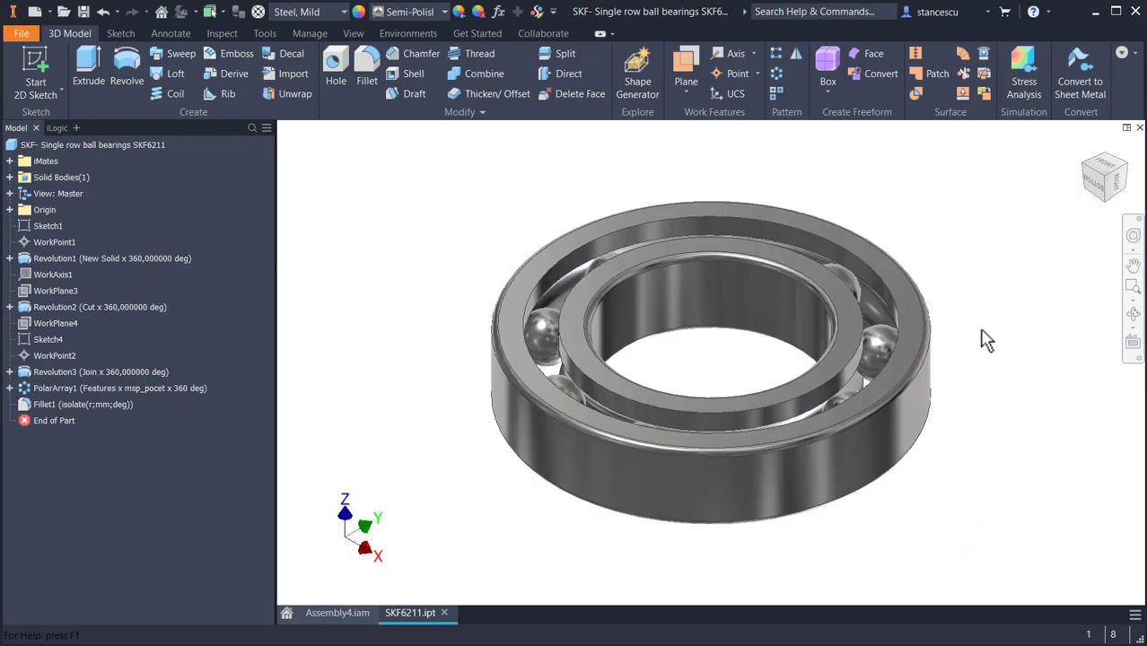
click(1138, 127)
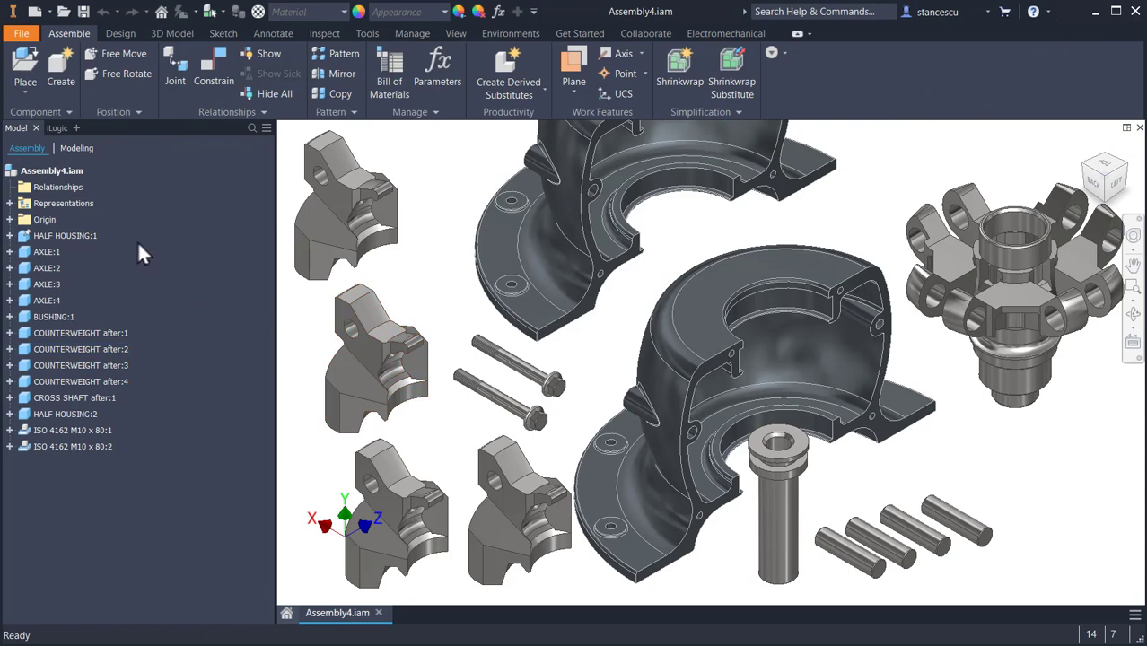
Place two instances of SKF6211.ipt in the free space below the cross shaft, beside the axles
click(25, 66)
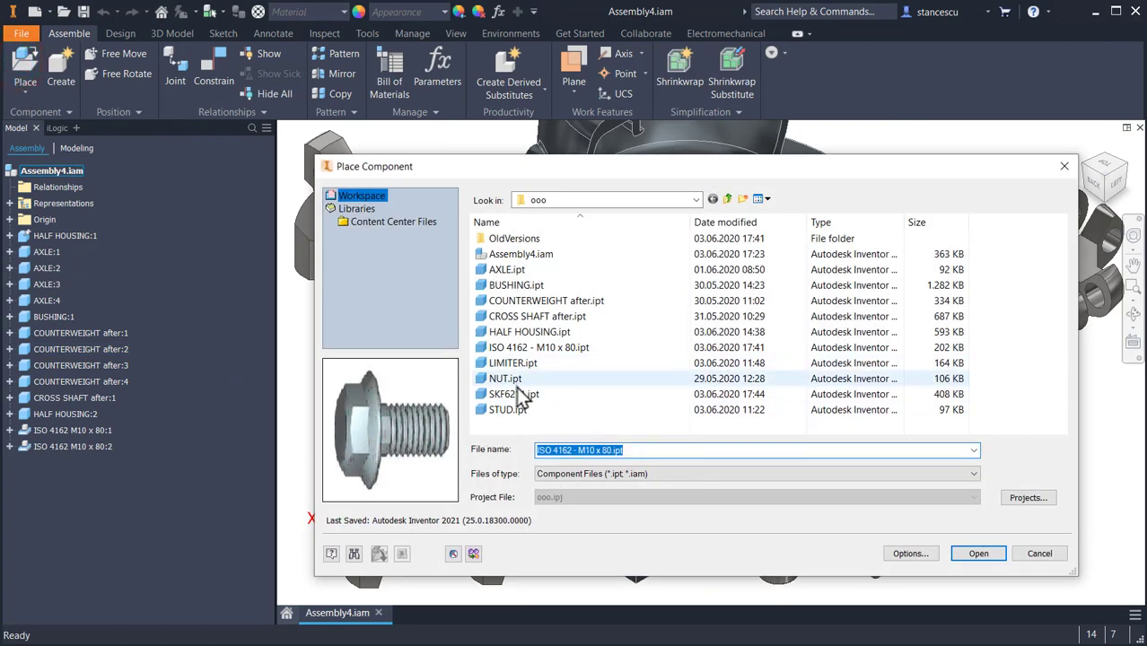
double_click(514, 395)
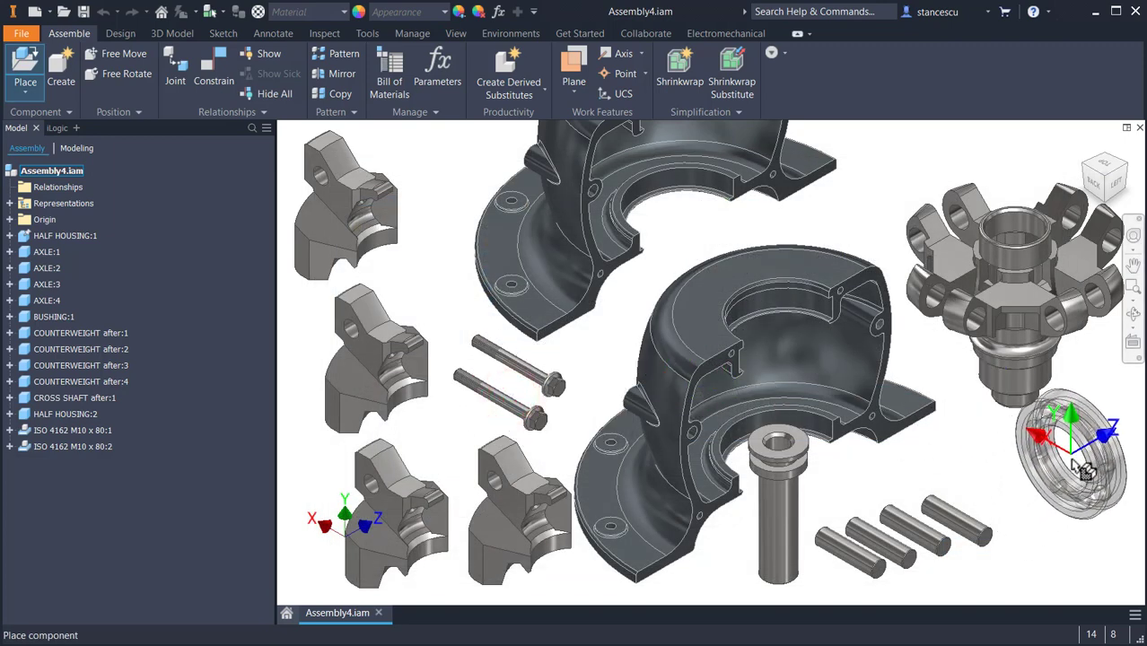
click(1086, 481)
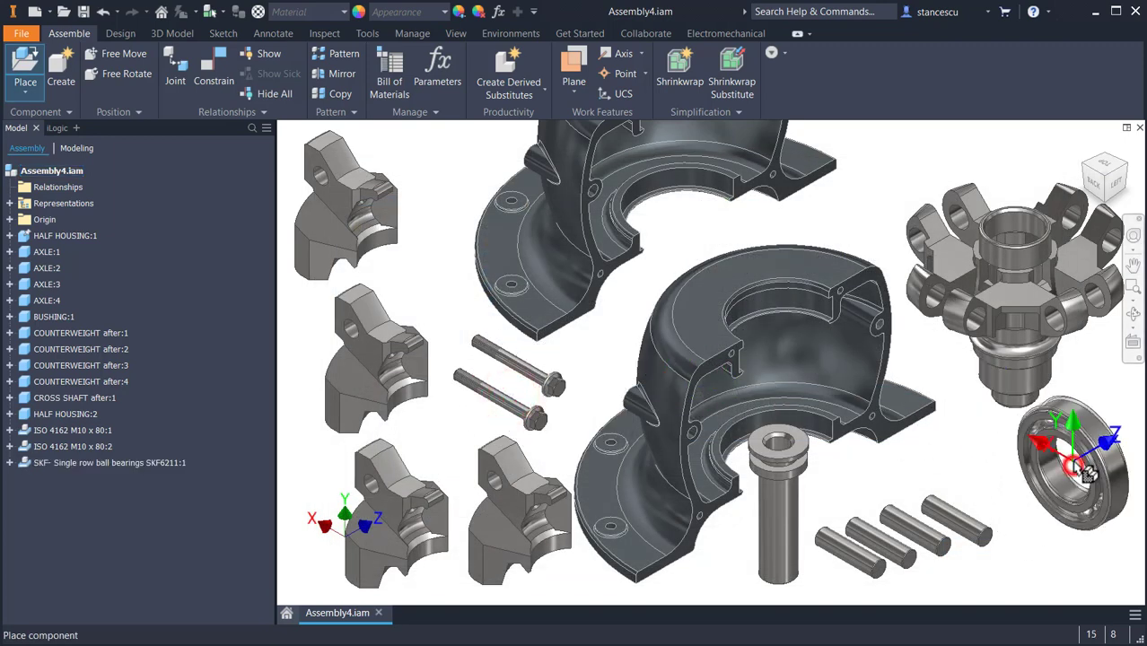
click(1030, 520)
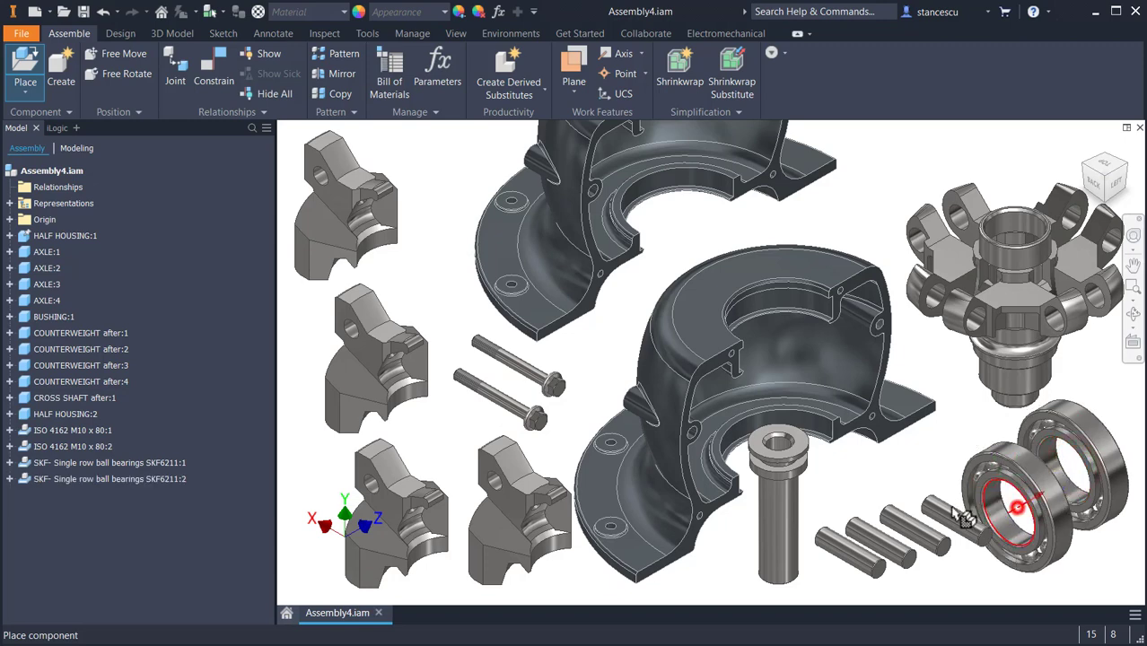
key(Escape)
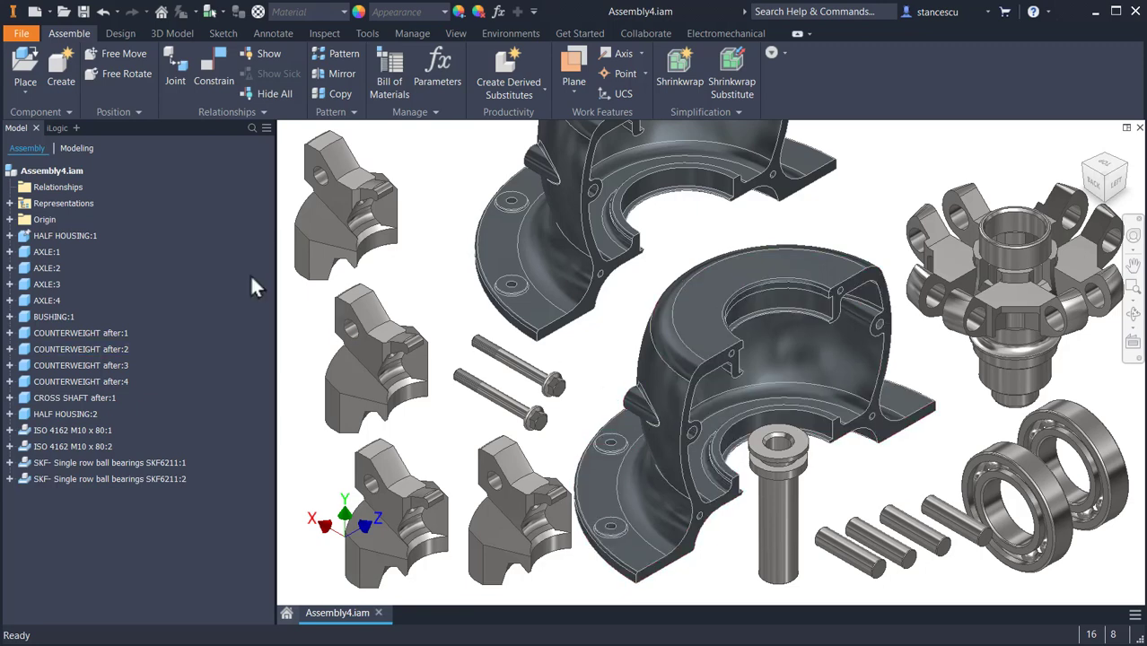
Place one instance of LIMITER.ipt in the free space below the bushing
click(27, 67)
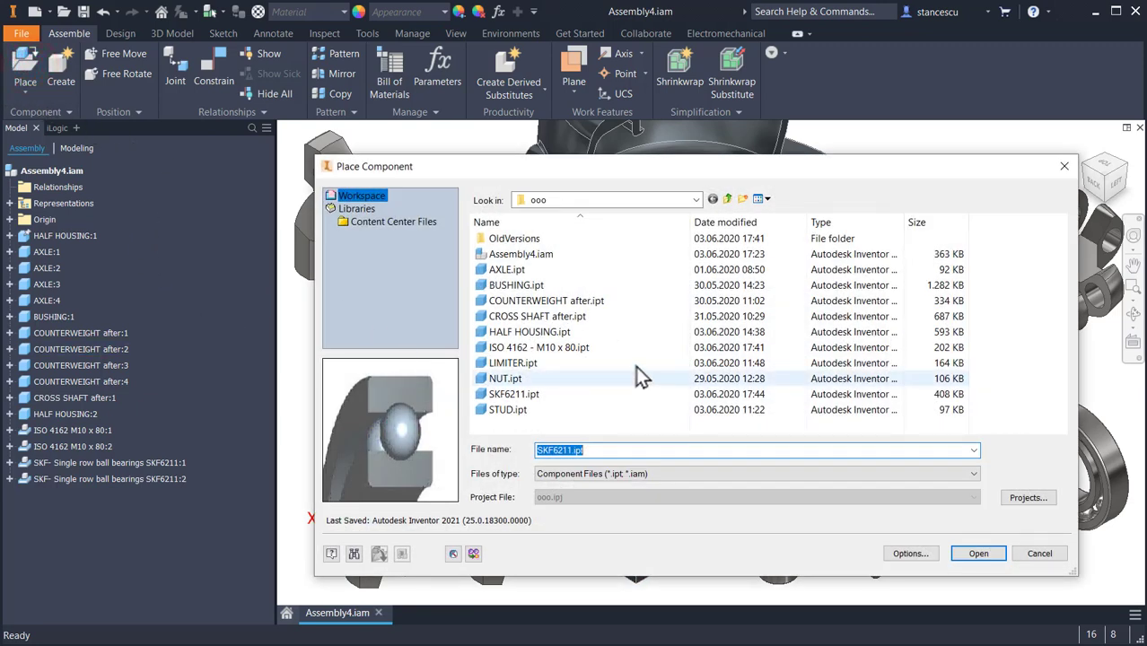
double_click(520, 363)
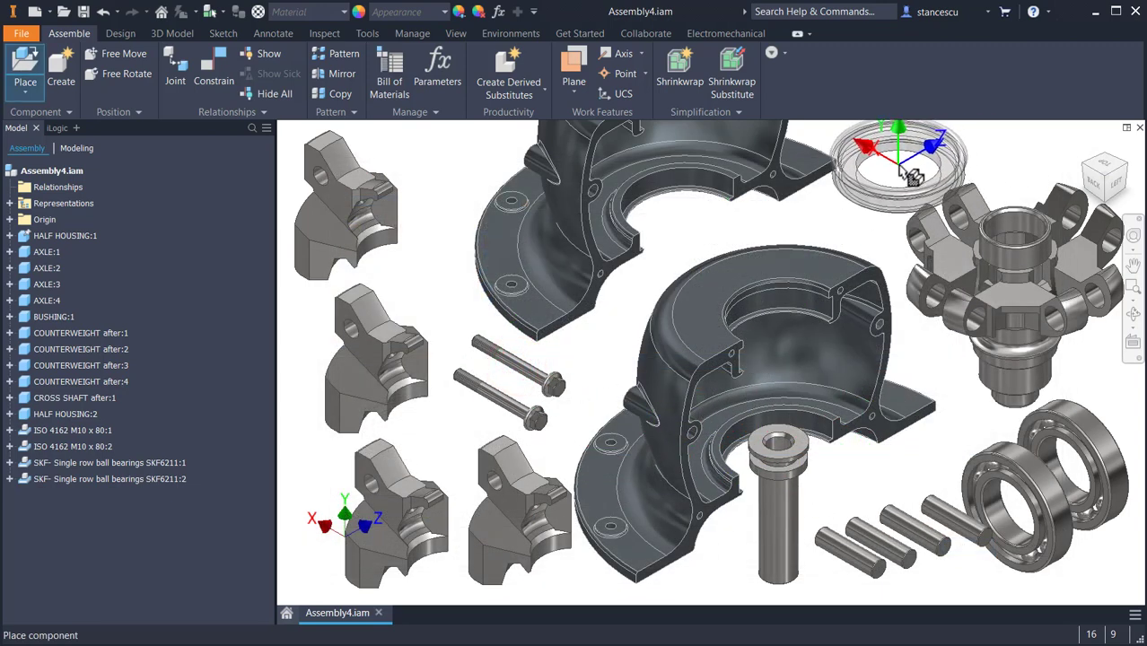
scroll(857, 250, down, 3)
middle_drag(856, 306, 842, 232)
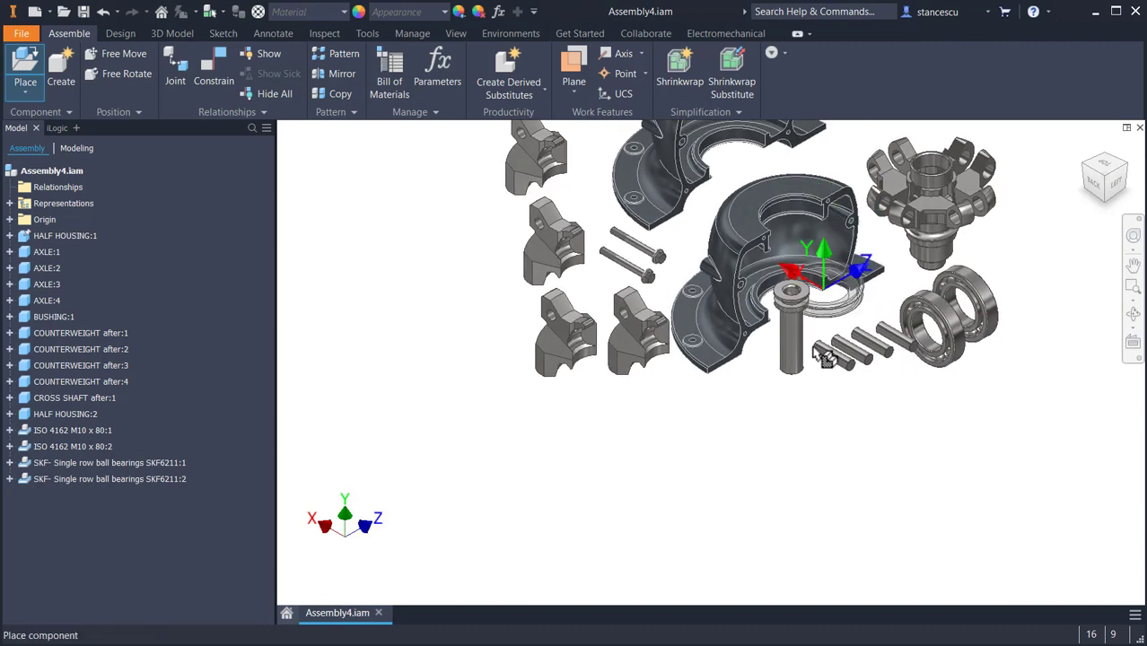
click(770, 422)
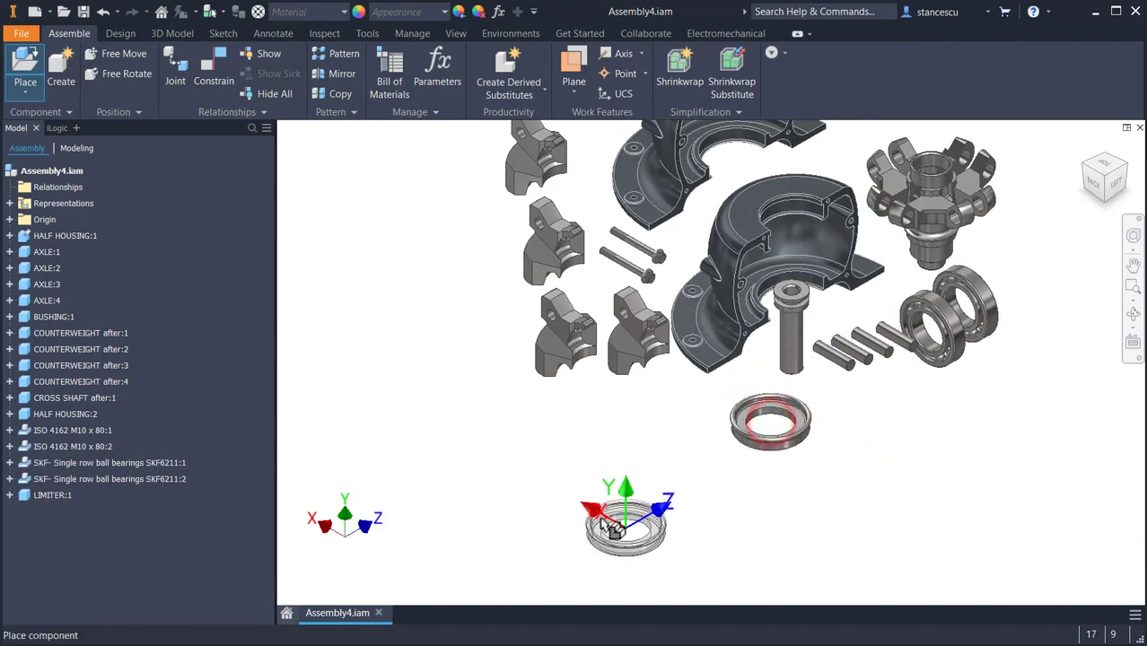
key(Escape)
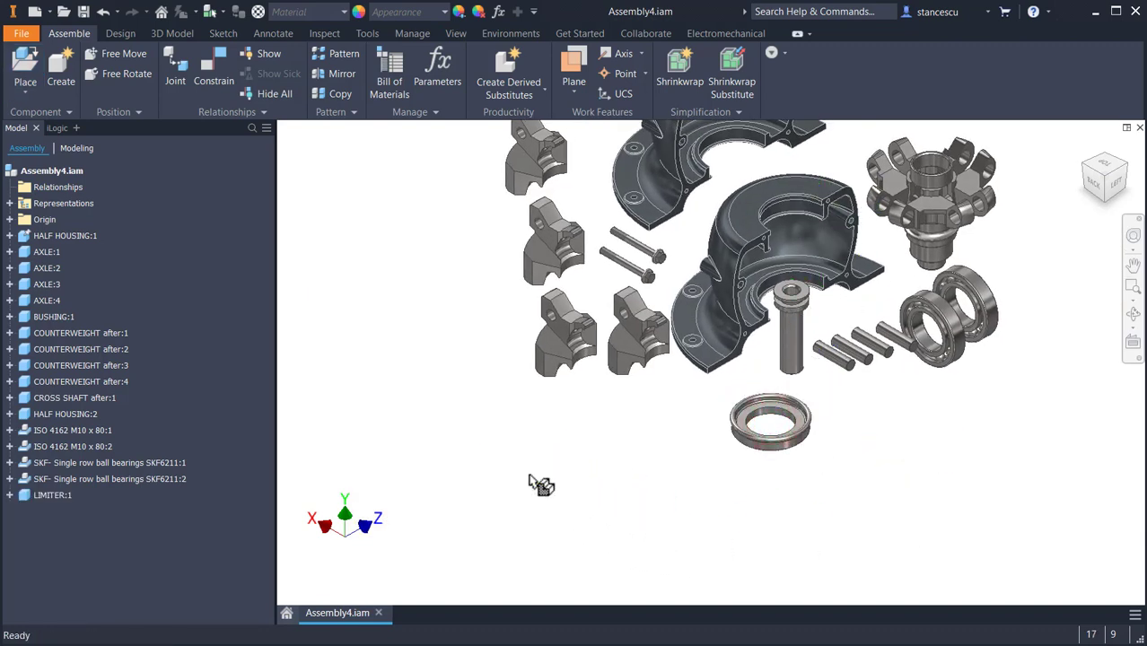
Place eight instances of NUT.ipt in the free space around the front half housing, between it and the cross shaft and axles
click(24, 65)
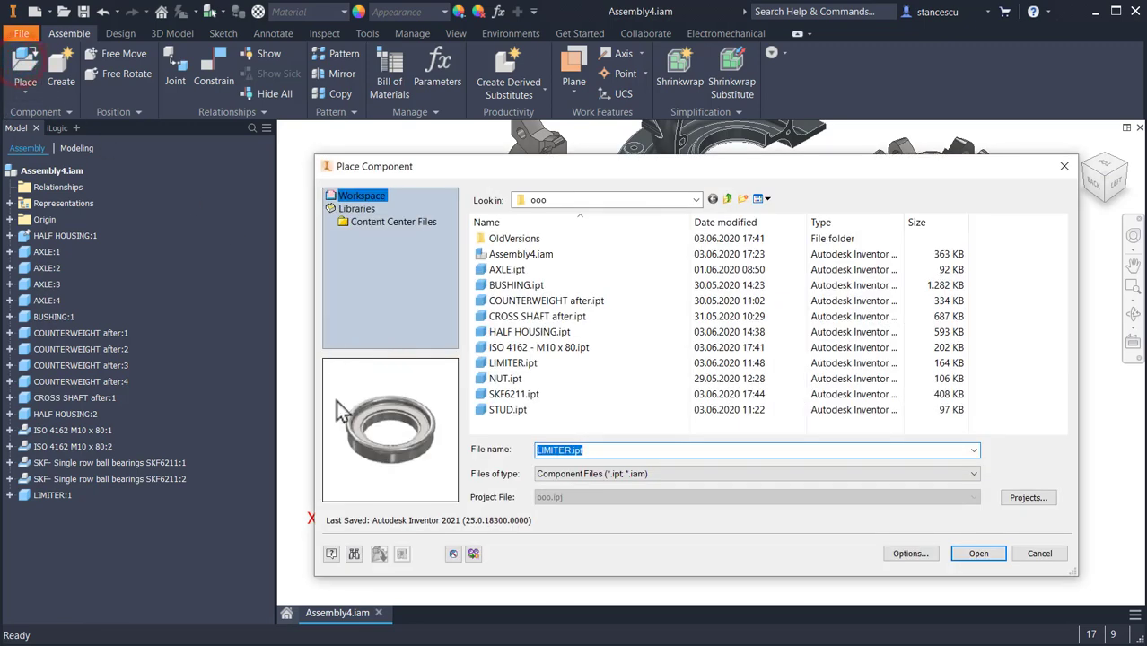
double_click(506, 379)
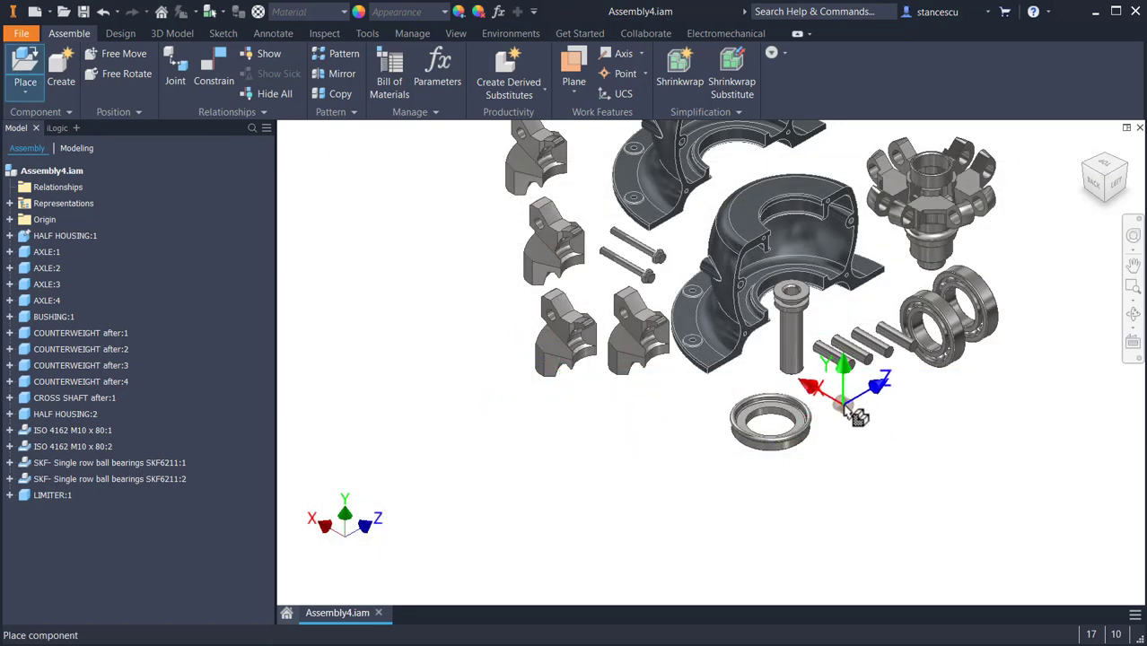
click(831, 309)
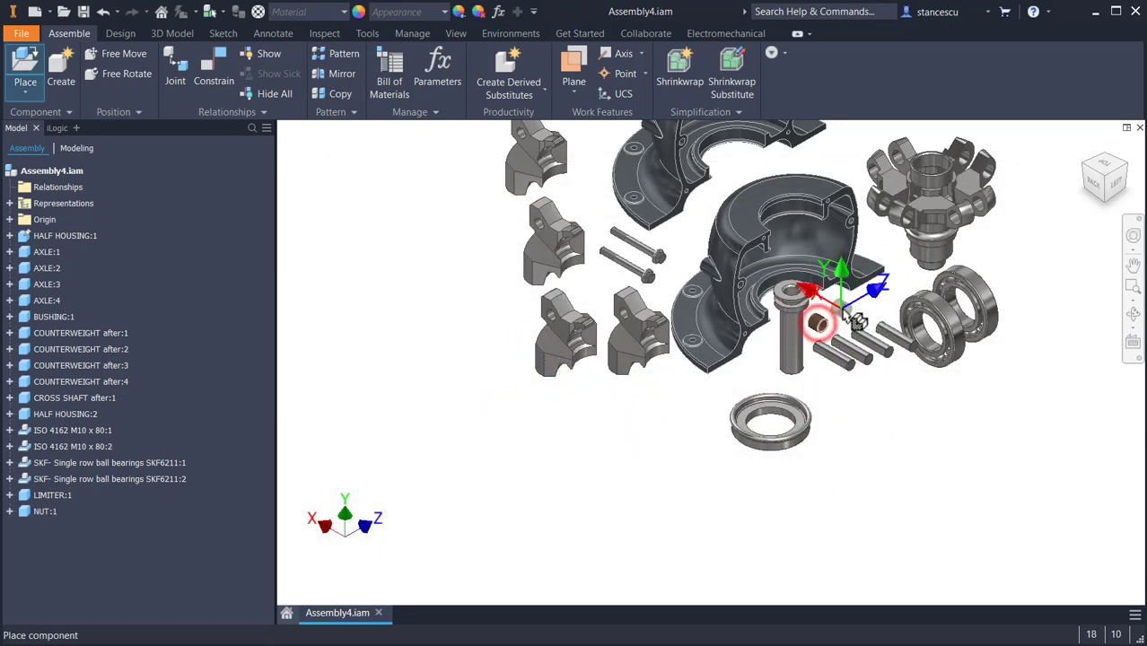
click(842, 308)
click(868, 300)
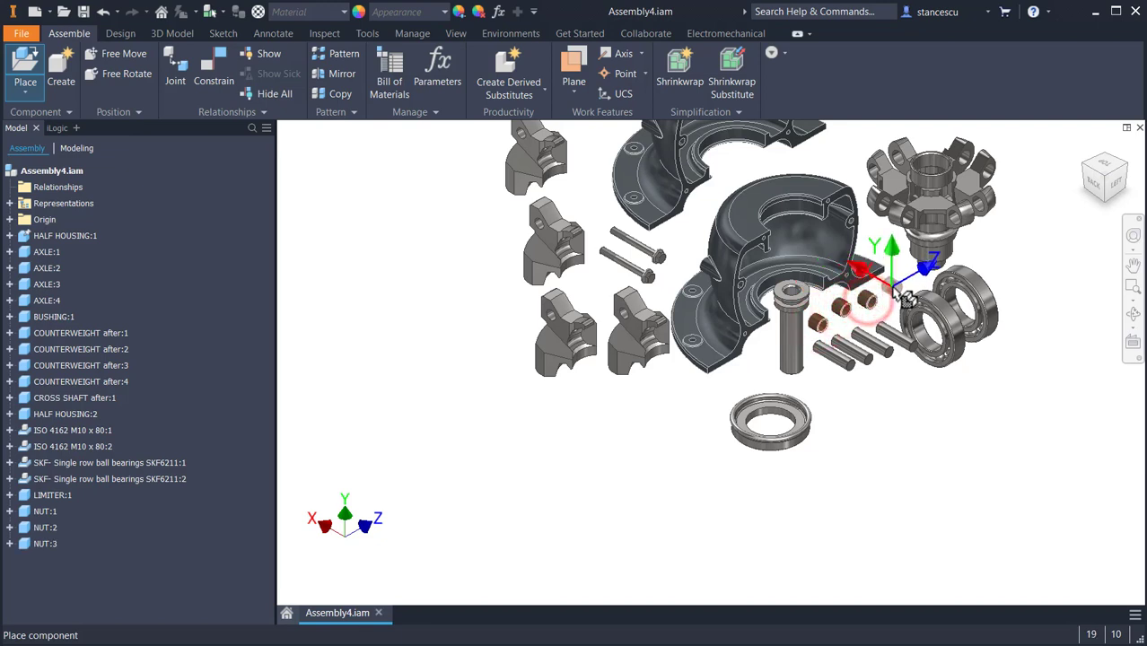
click(902, 289)
click(896, 262)
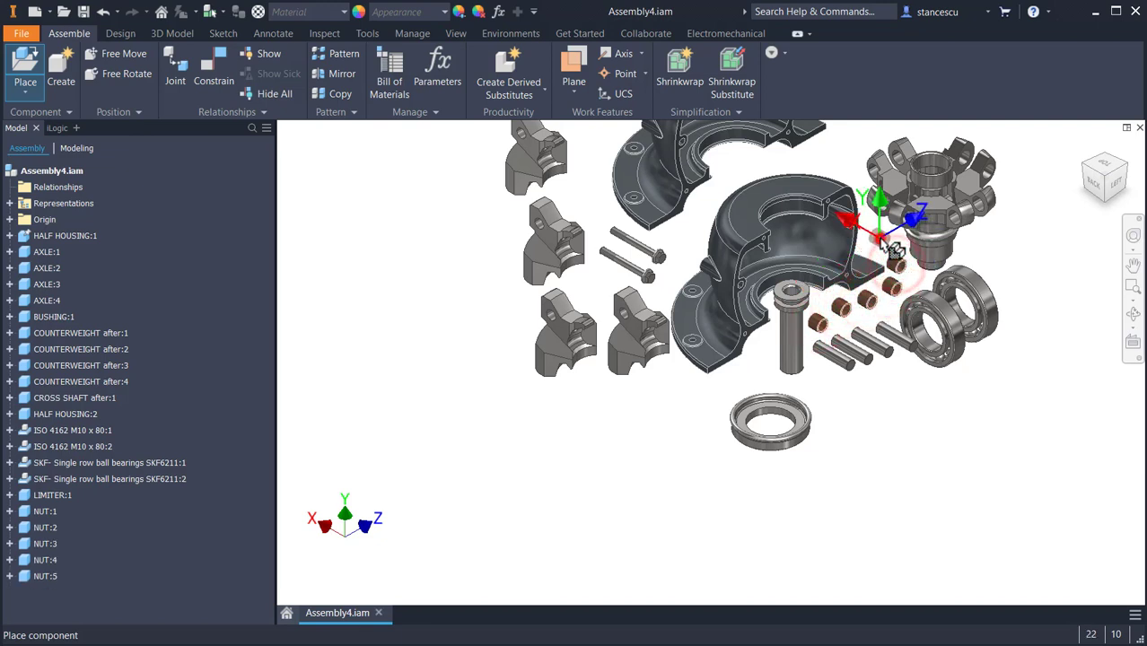
click(894, 254)
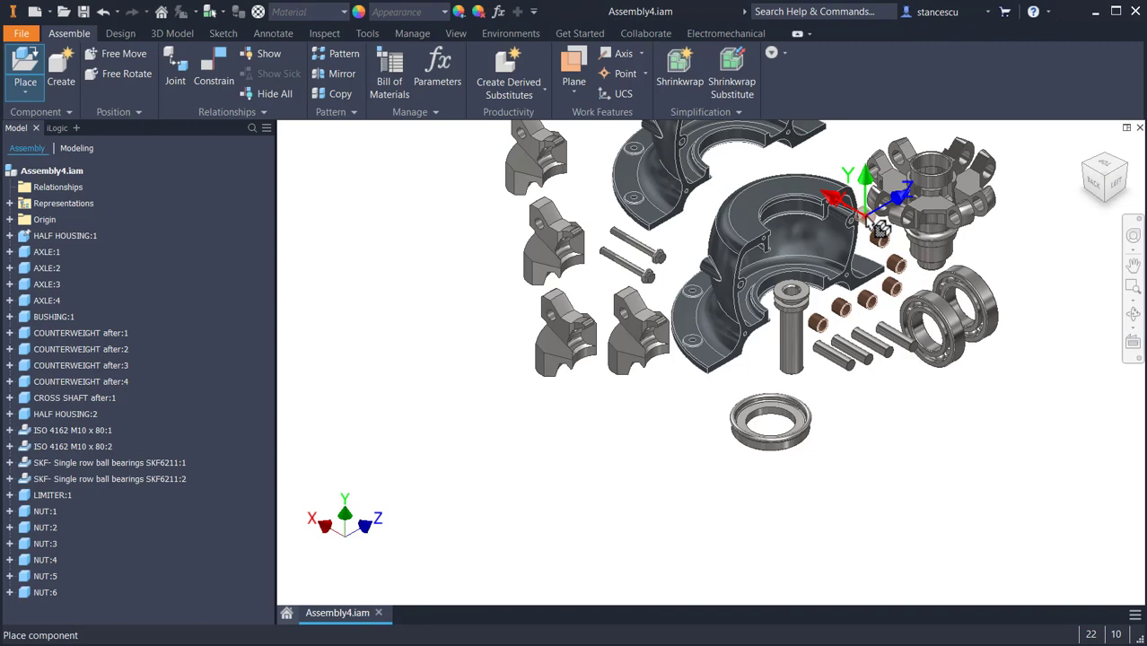
click(865, 217)
click(851, 172)
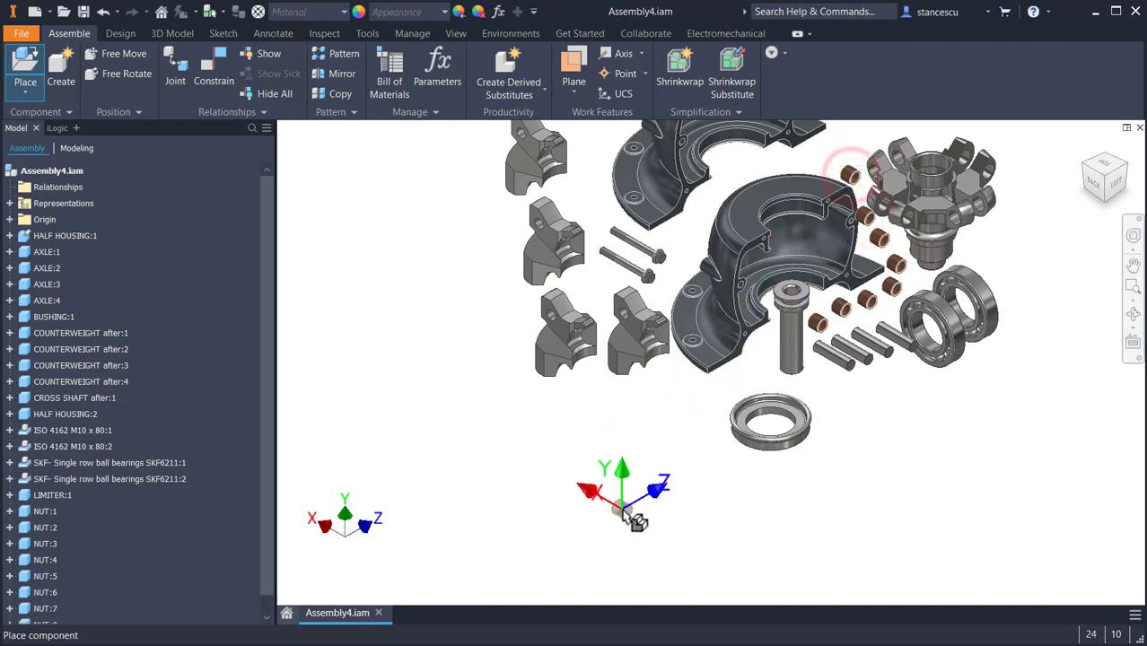
key(Escape)
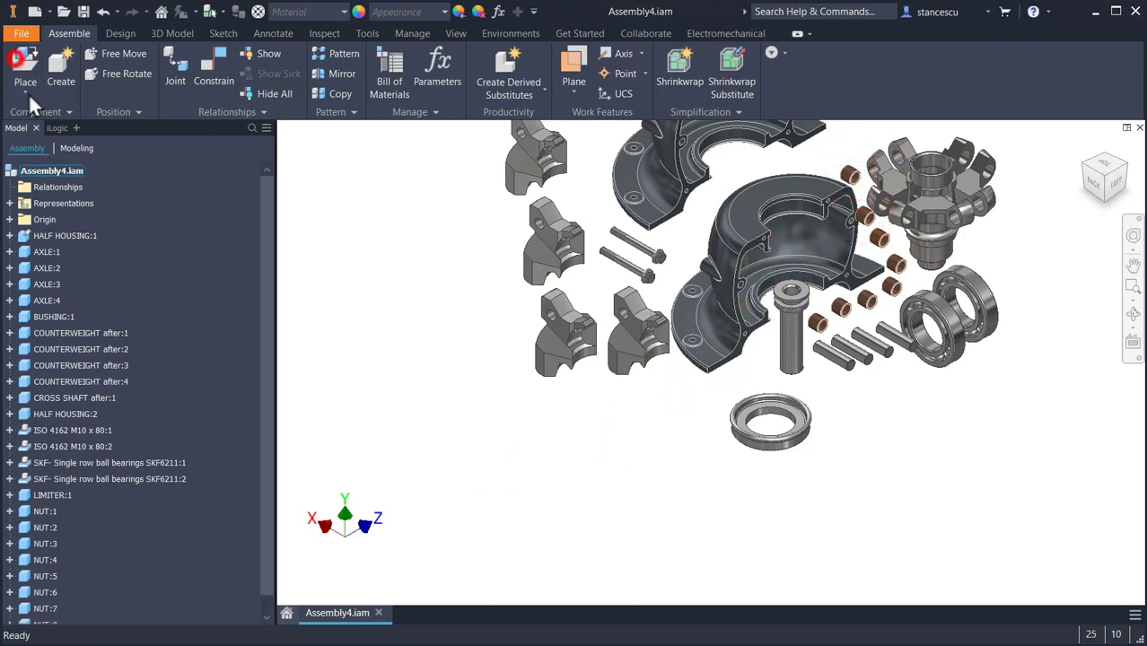
Place four instances of STUD.ipt in a row between the front half housing and the bushing
click(28, 92)
click(489, 379)
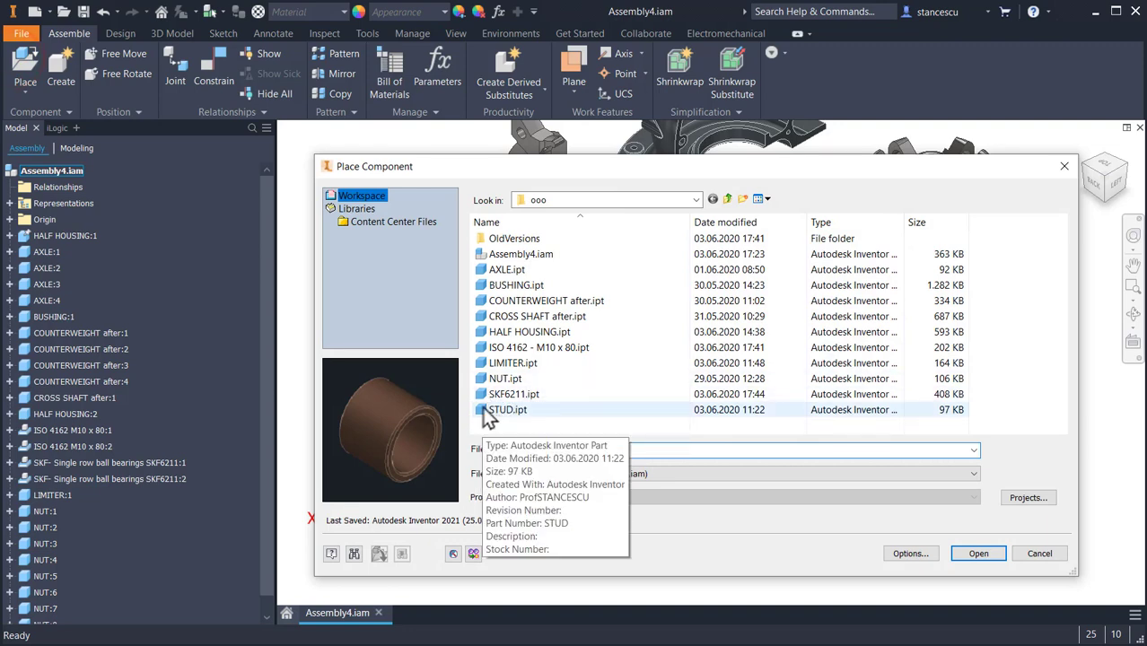
double_click(489, 411)
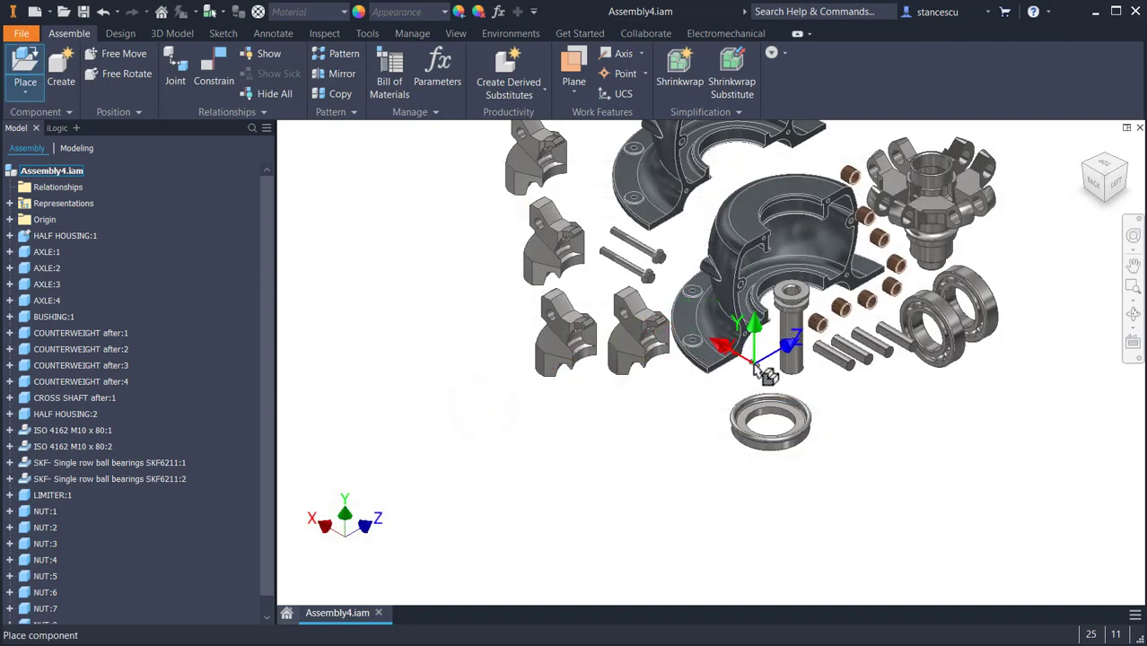
scroll(759, 361, down, 5)
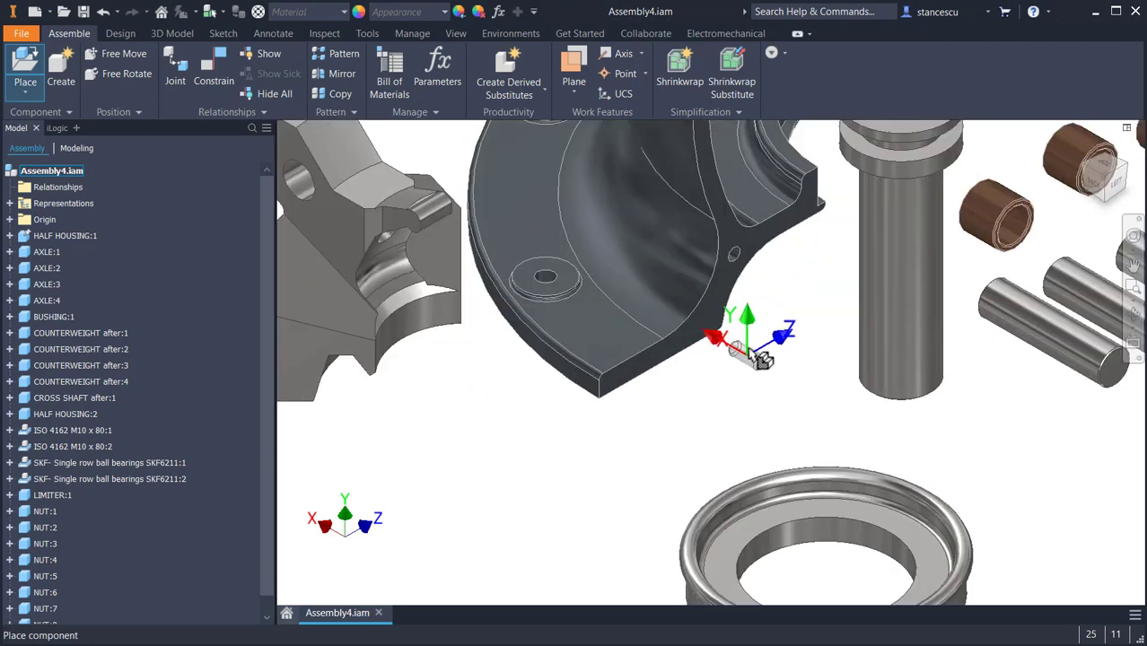
click(759, 341)
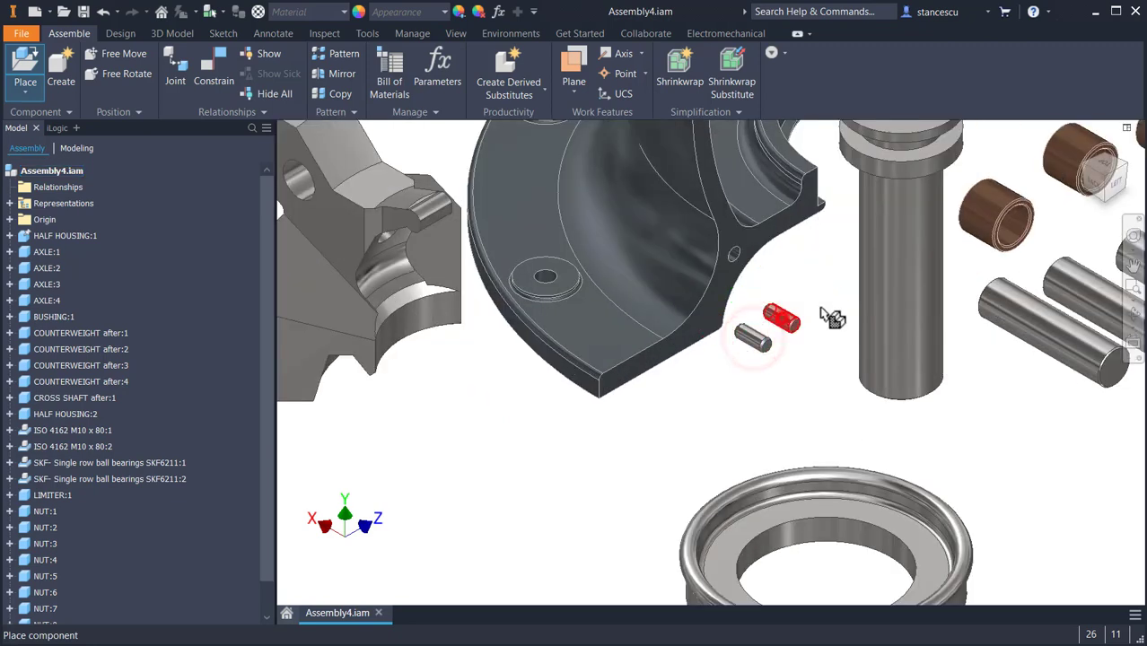
click(832, 317)
click(835, 291)
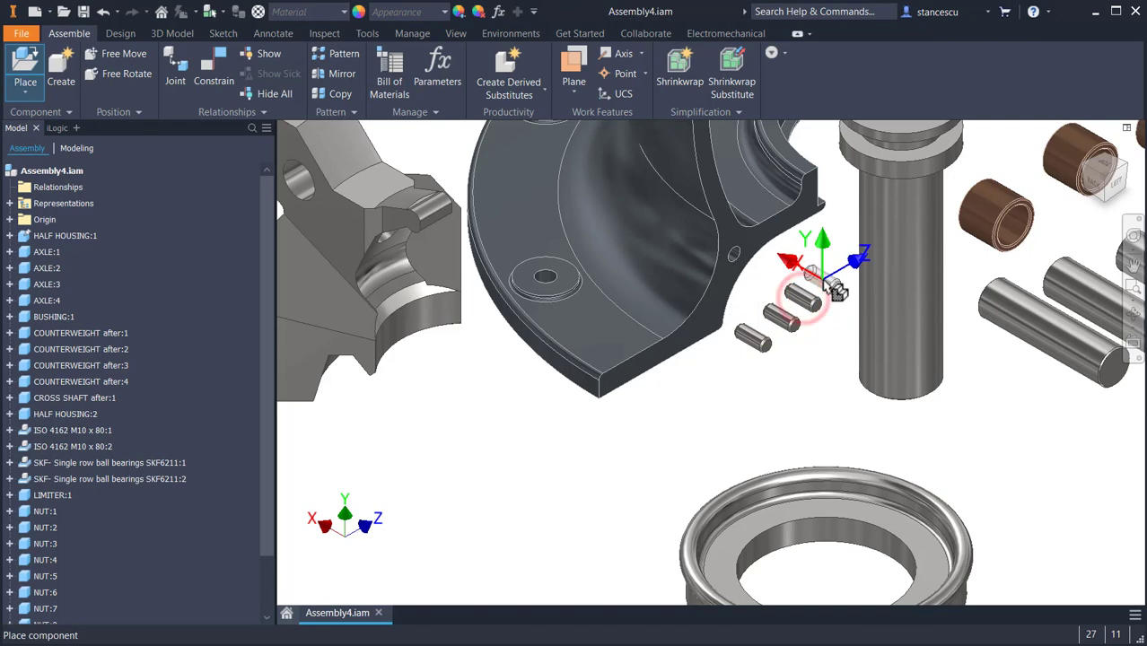
click(836, 293)
key(Escape)
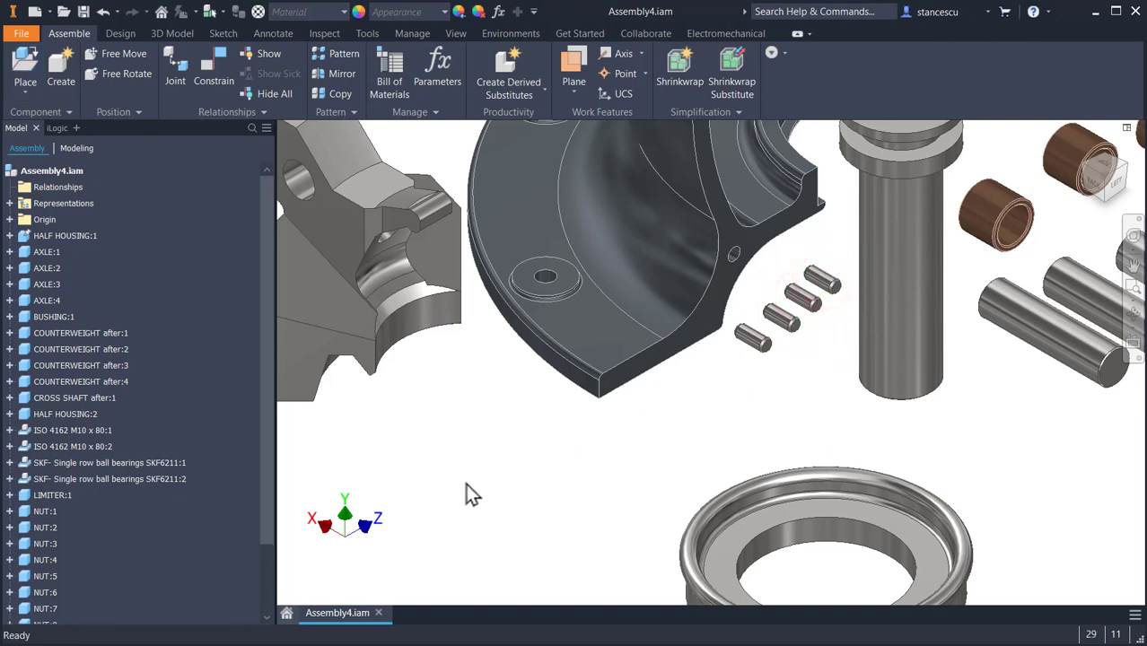
Move the cross shaft into free space away from the nuts and bearings
key(Home)
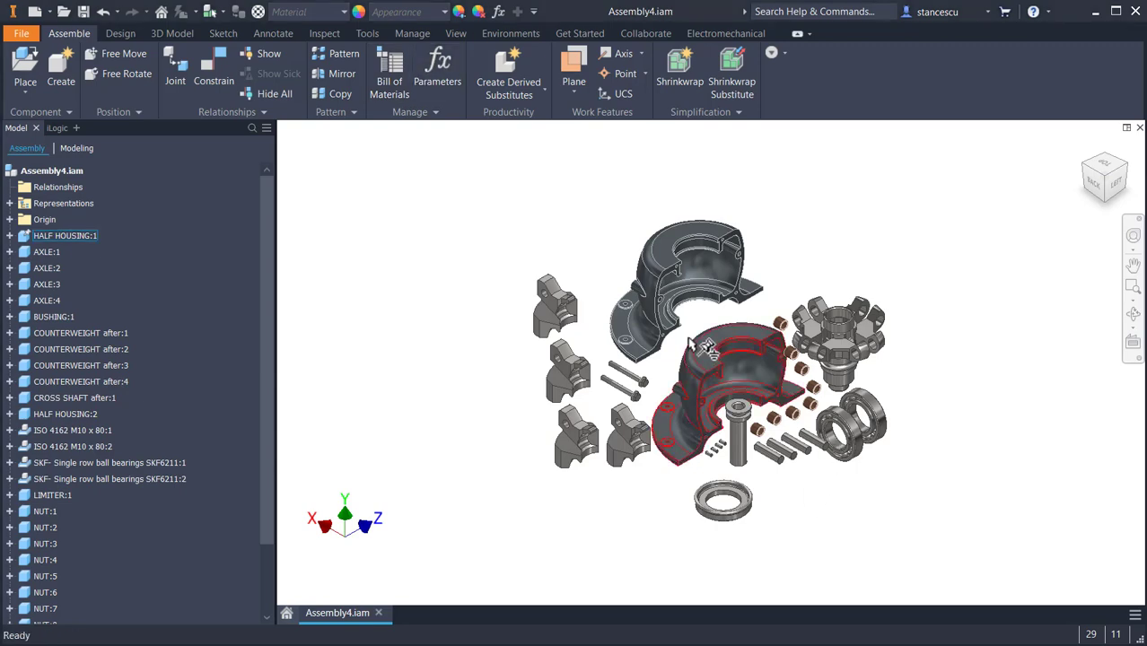
scroll(811, 377, up, 3)
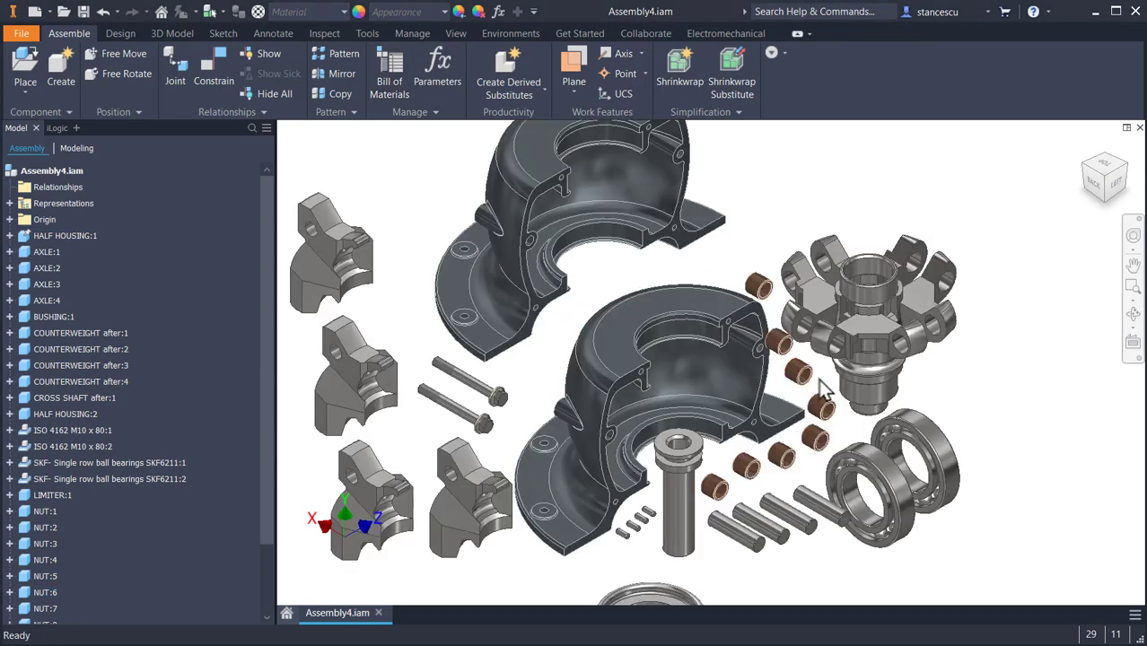
scroll(901, 379, up, 3)
scroll(875, 364, down, 2)
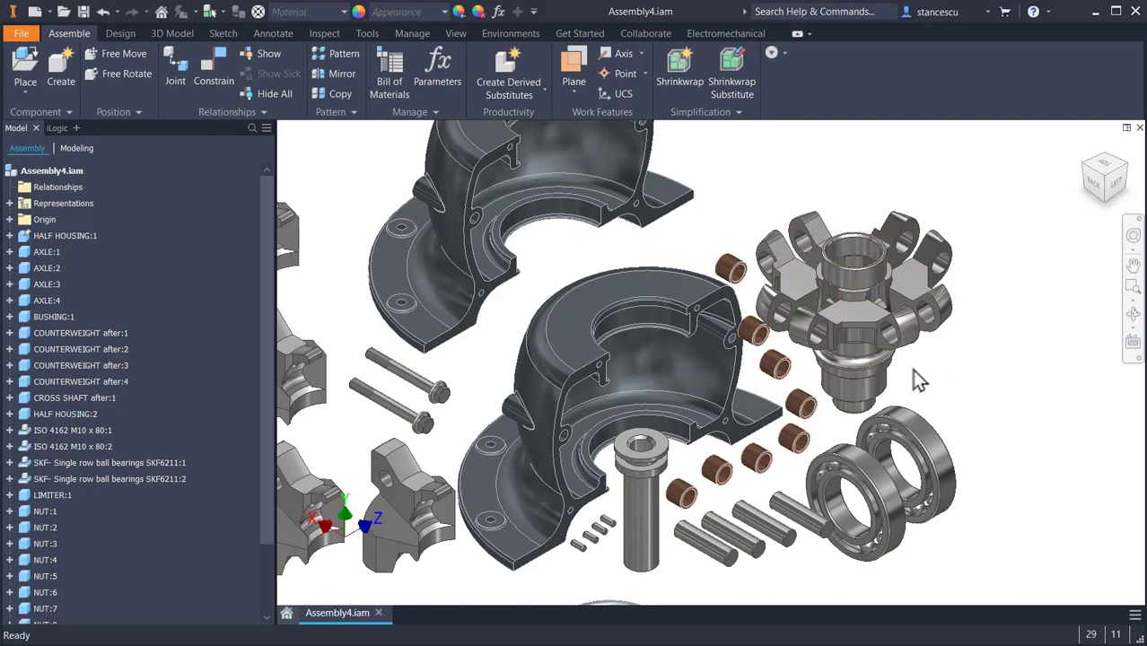
drag(860, 360, 928, 328)
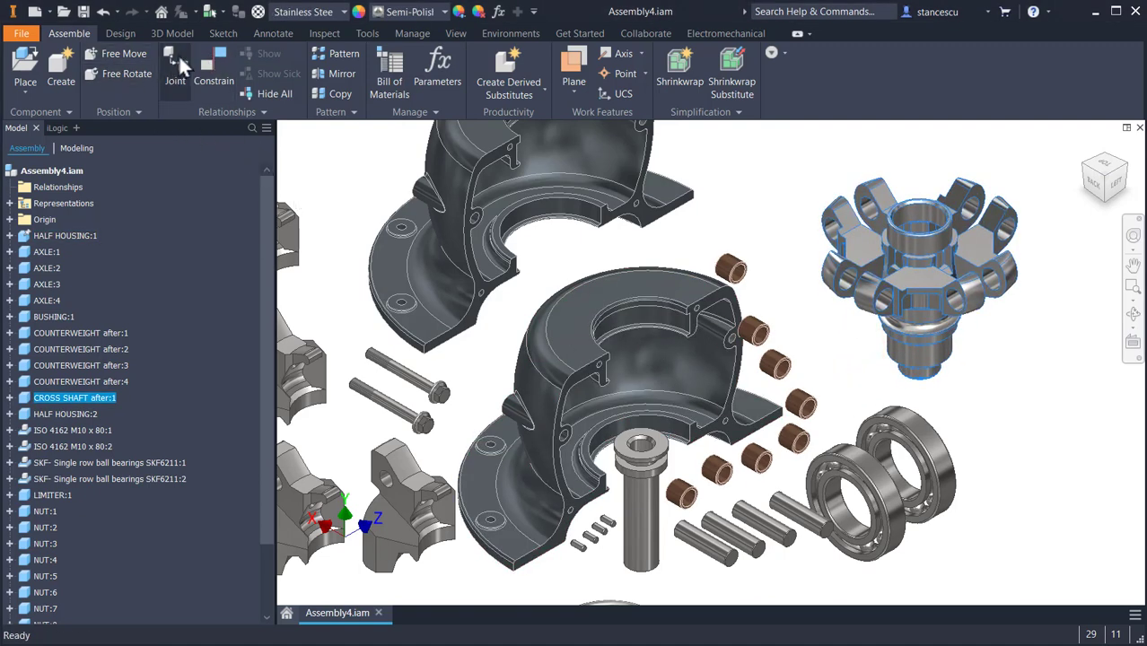
Apply an opposed Insert constraint with 0 mm offset between the front bearing's inner-ring edge and the circular shoulder edge of the cross shaft's upper journal
click(209, 66)
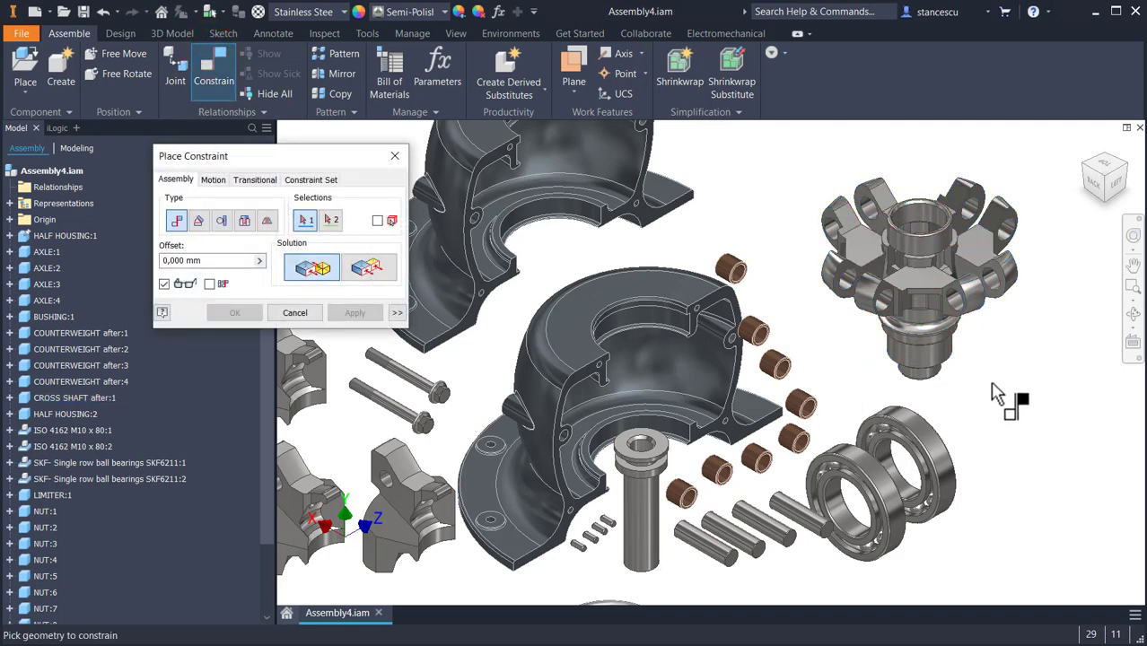
click(244, 223)
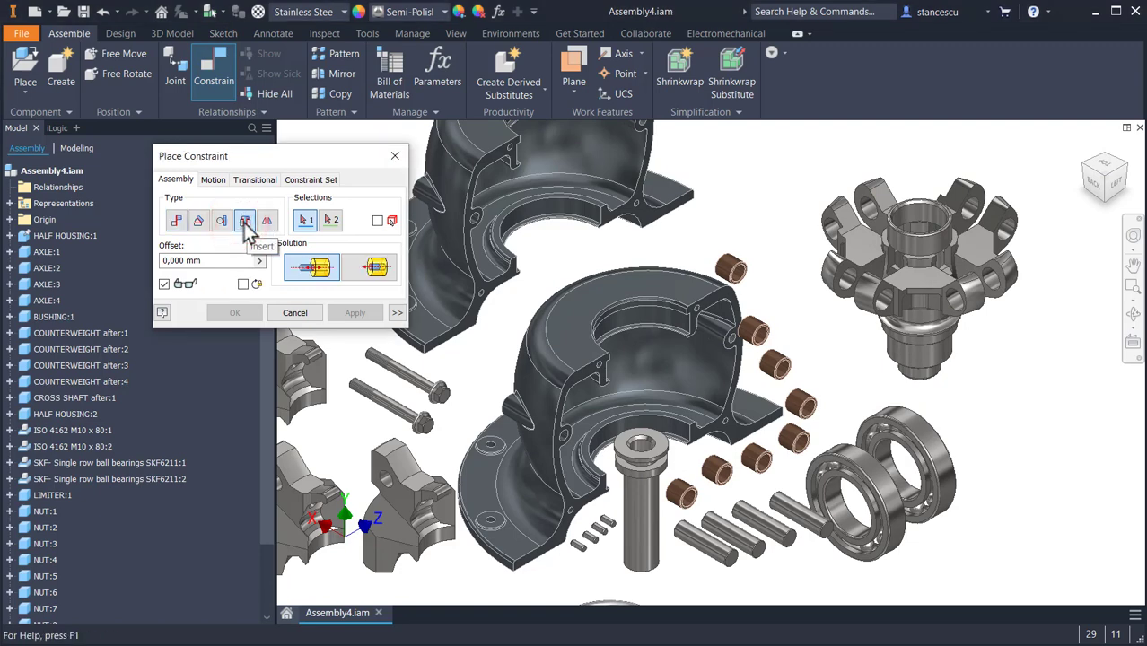
scroll(839, 477, up, 5)
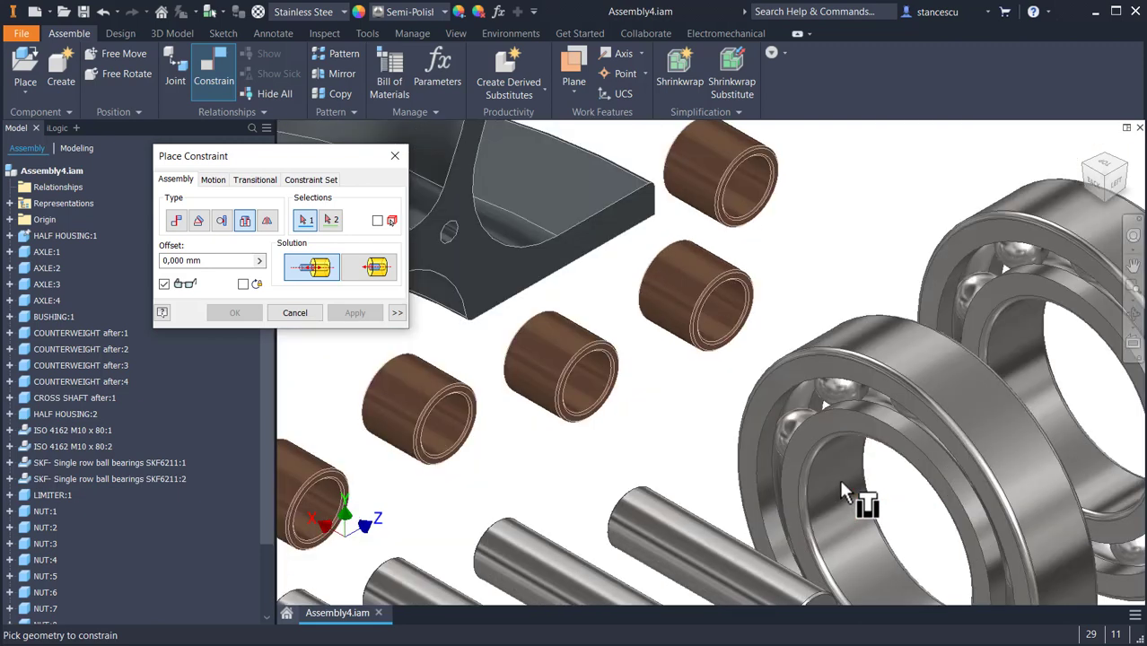
click(847, 431)
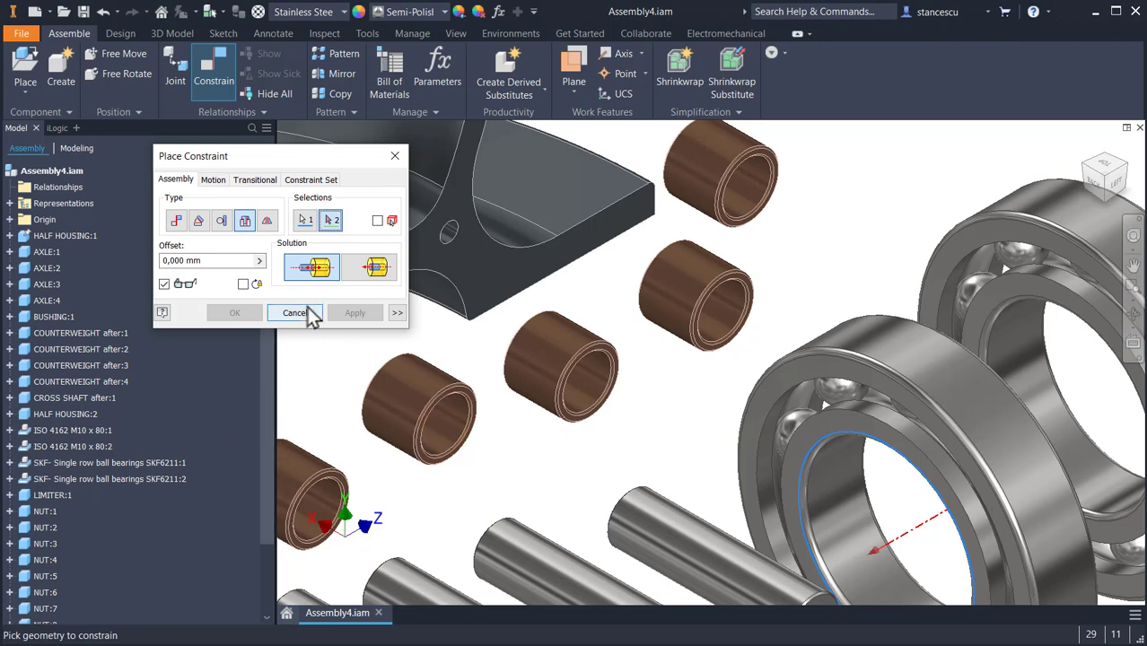
middle_drag(814, 243, 826, 404)
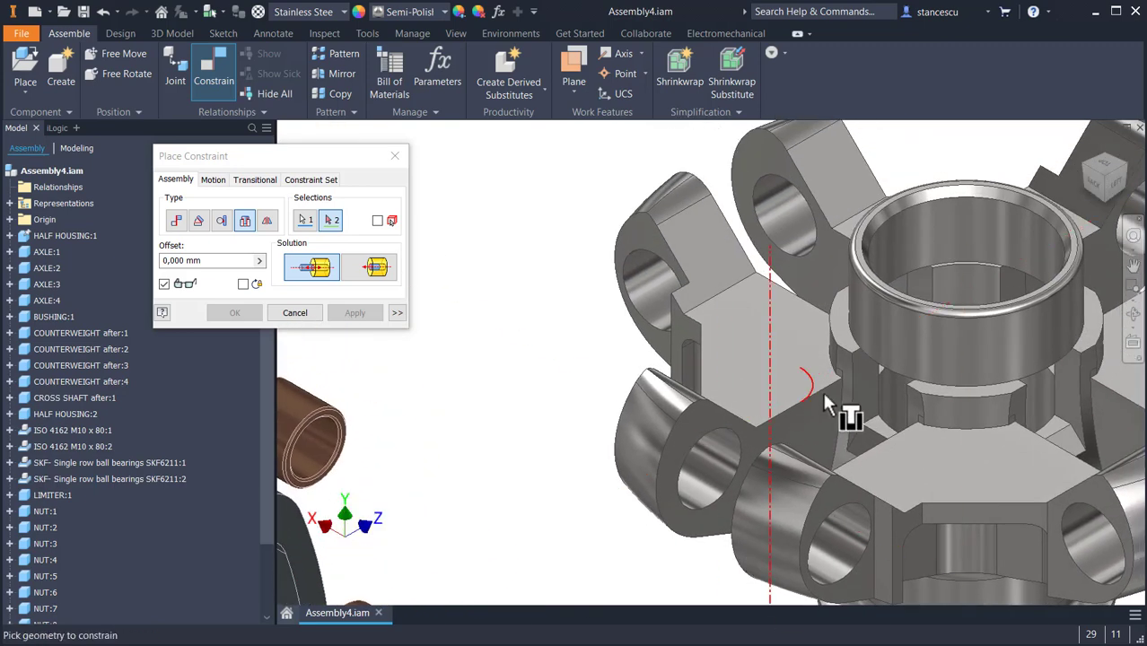
click(930, 388)
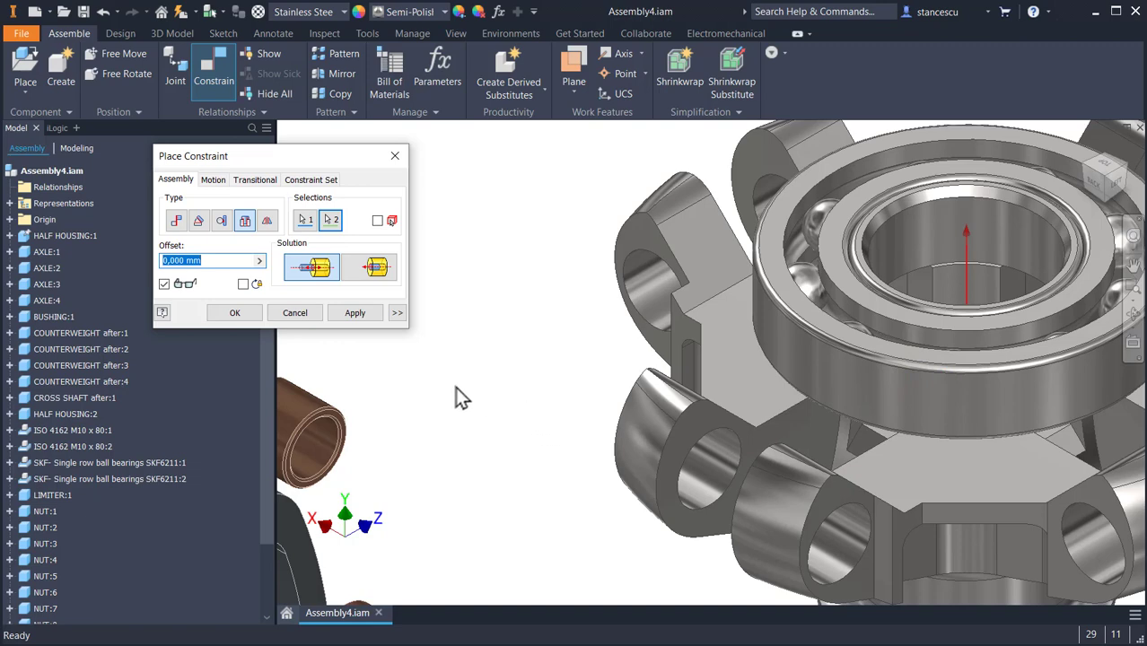
click(353, 314)
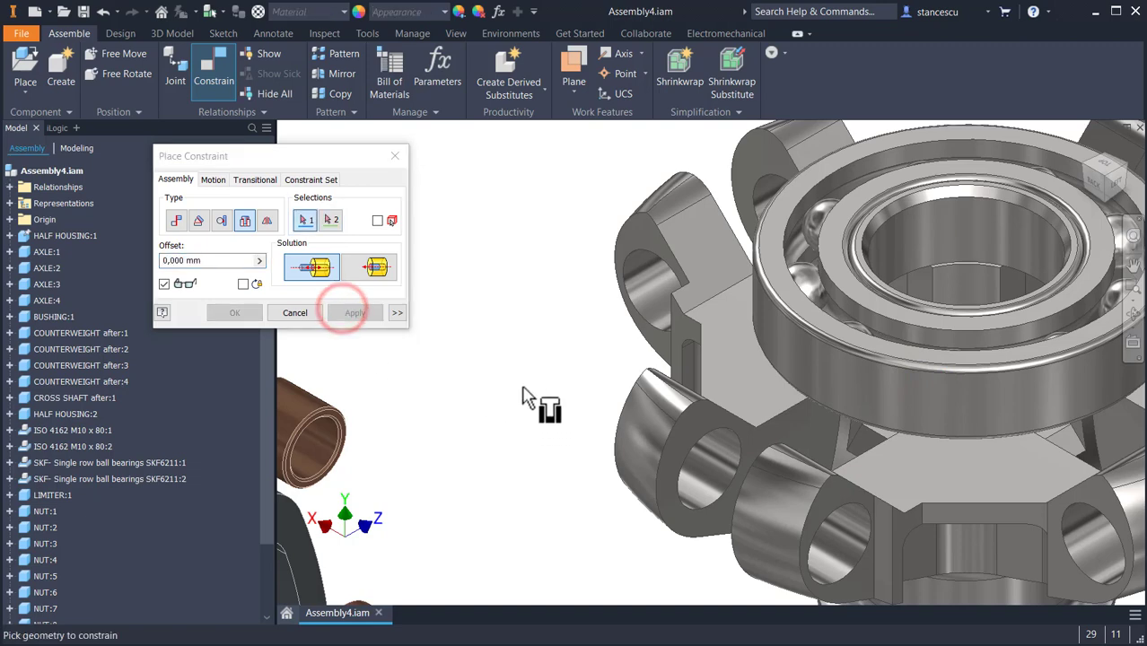
Seat the remaining bearing on the cross shaft's lower journal with an opposed Insert constraint at 0 mm offset, matching its inner-ring edge to the shoulder edge
scroll(546, 397, down, 2)
middle_drag(620, 485, 738, 256)
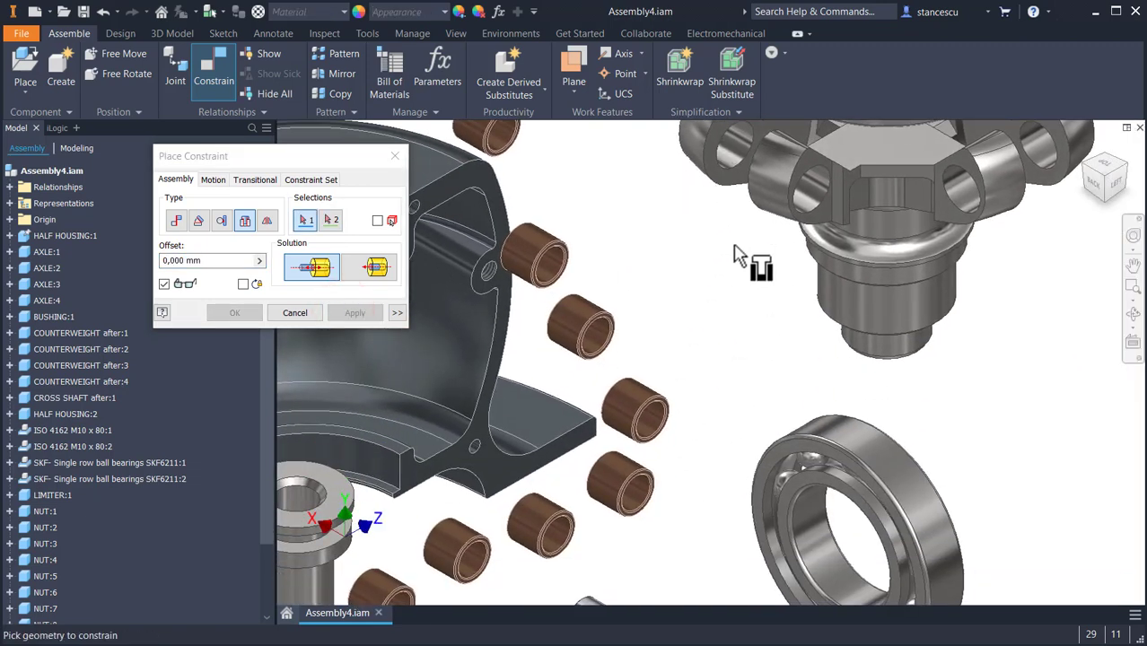
click(791, 500)
shift+middle_drag(901, 391, 936, 336)
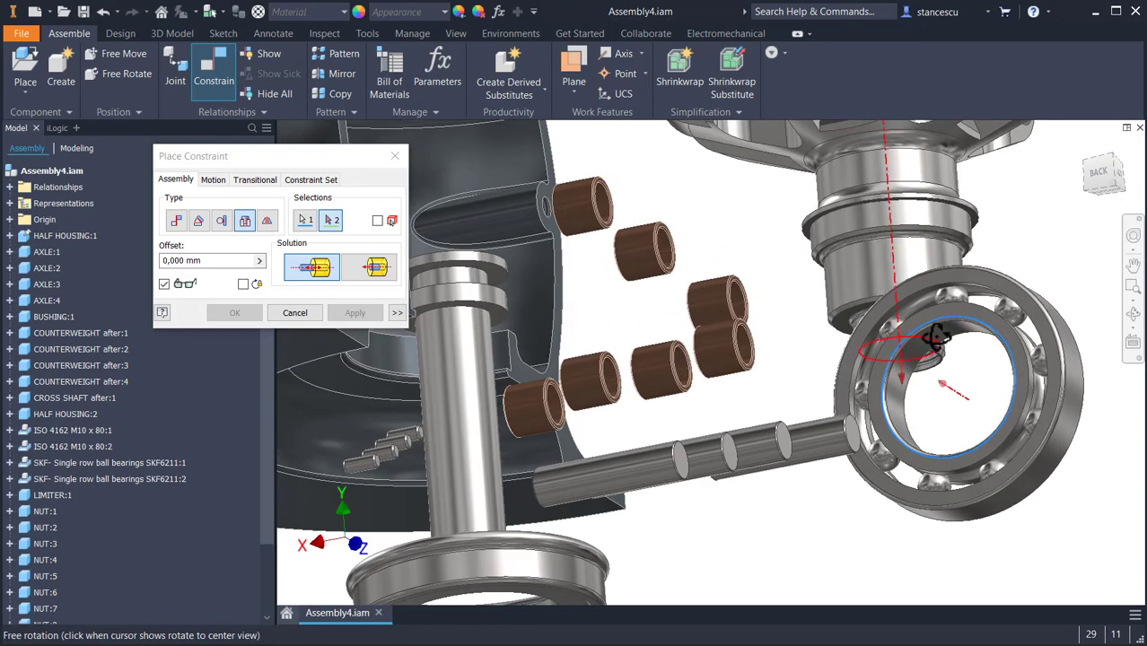
scroll(854, 267, up, 2)
scroll(849, 277, up, 4)
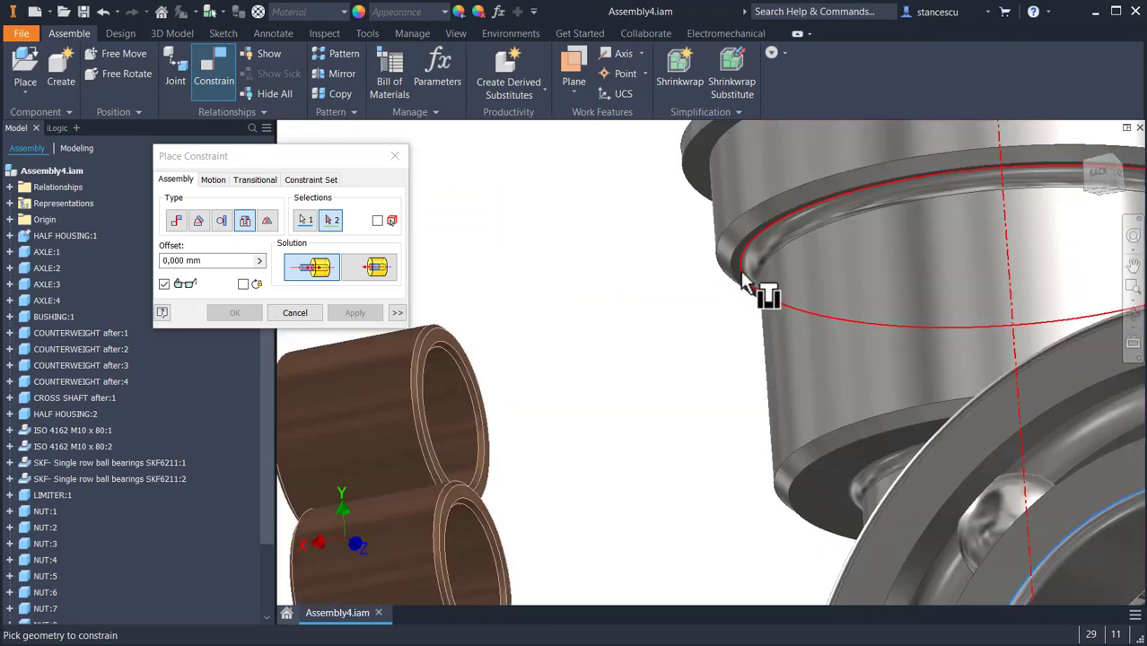
scroll(740, 273, up, 2)
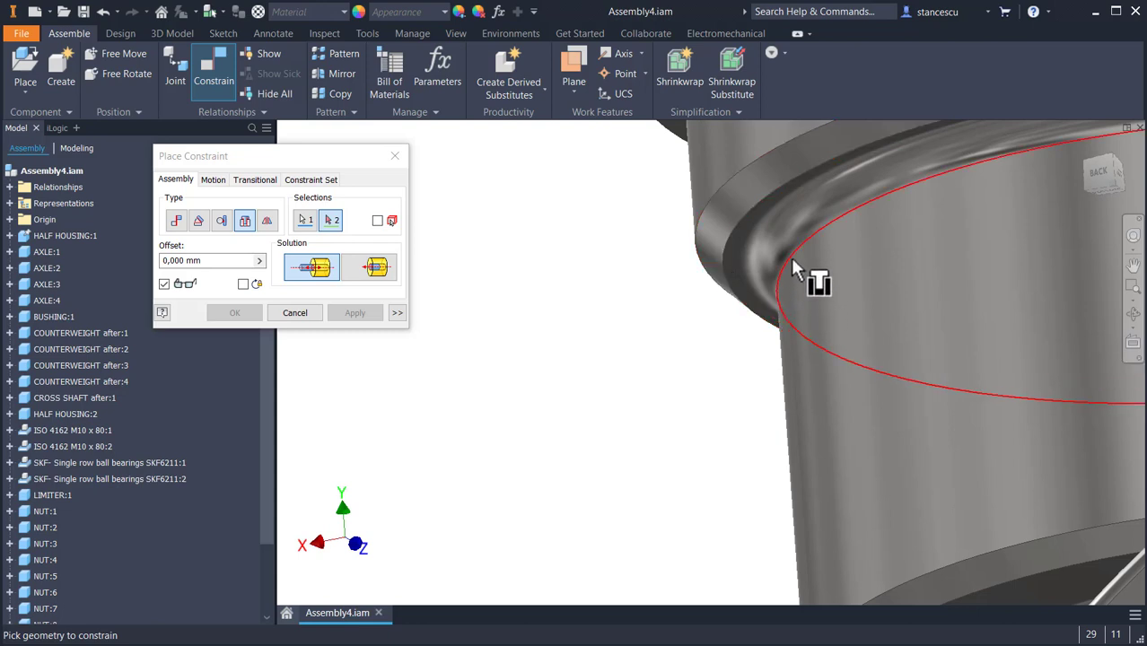
click(742, 287)
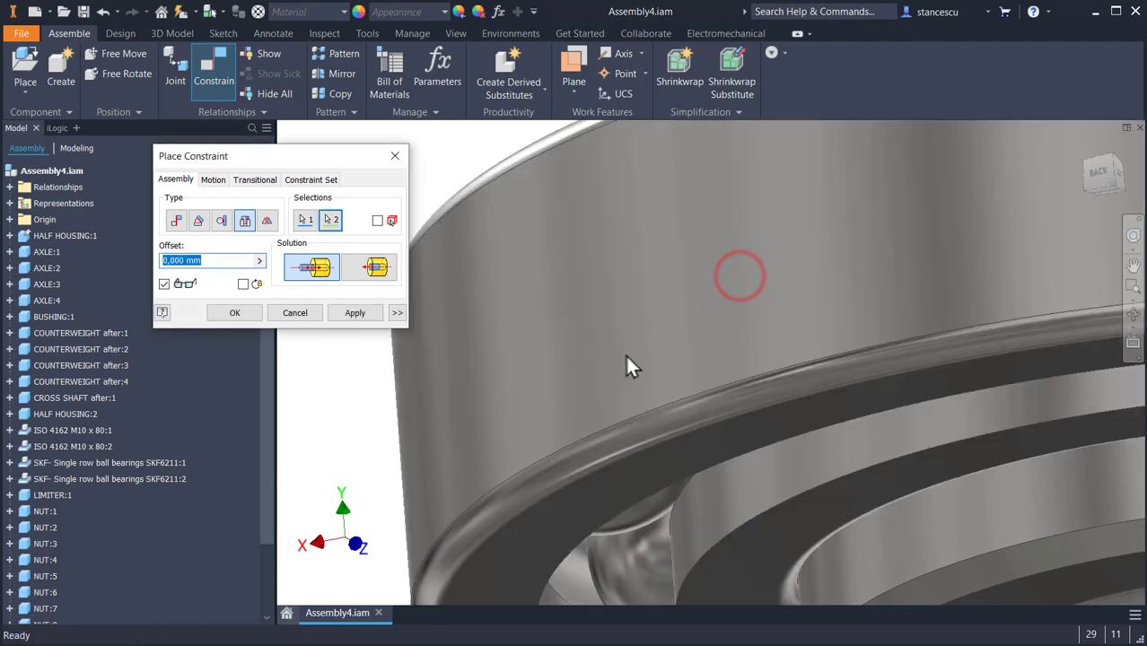
shift+middle_drag(691, 357, 707, 382)
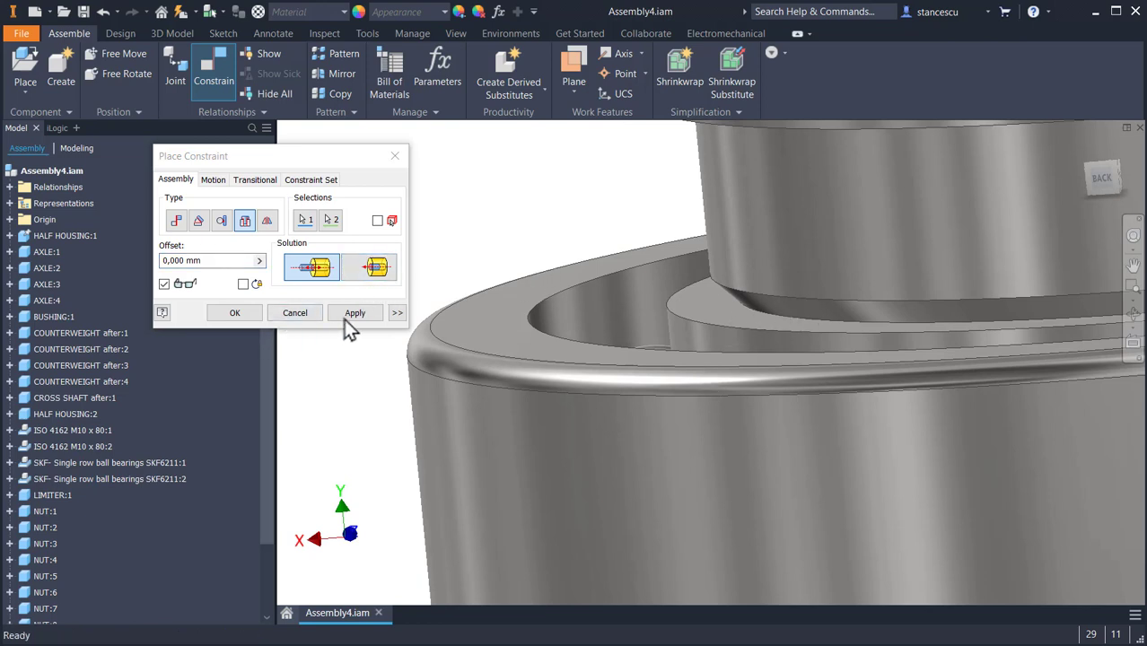
scroll(671, 323, up, 2)
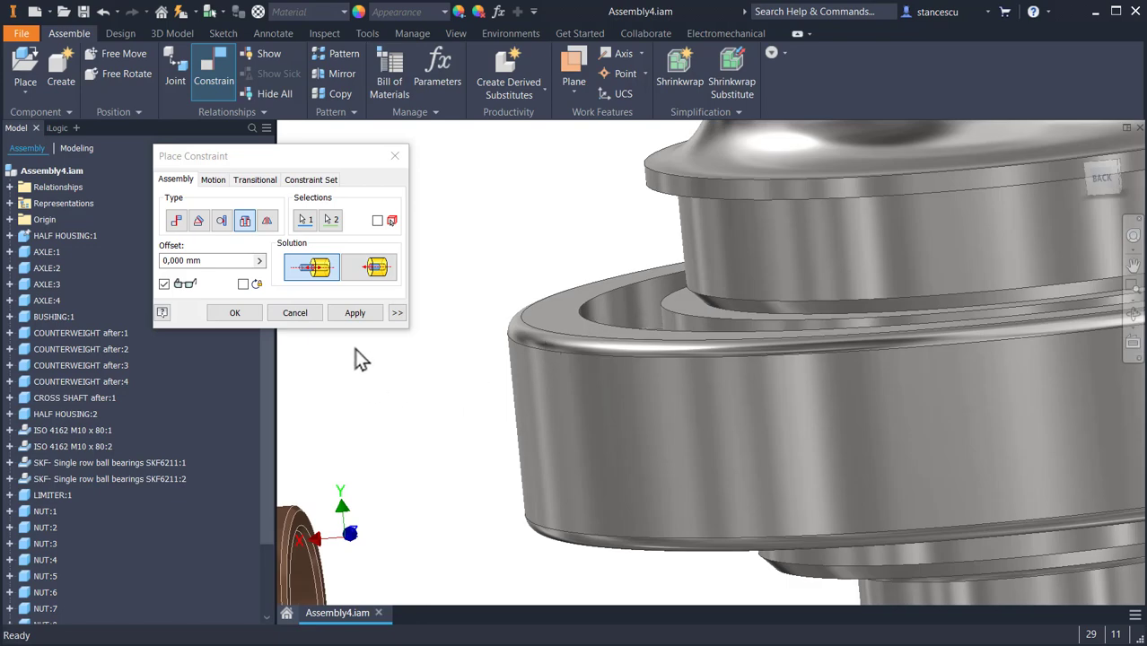
click(257, 310)
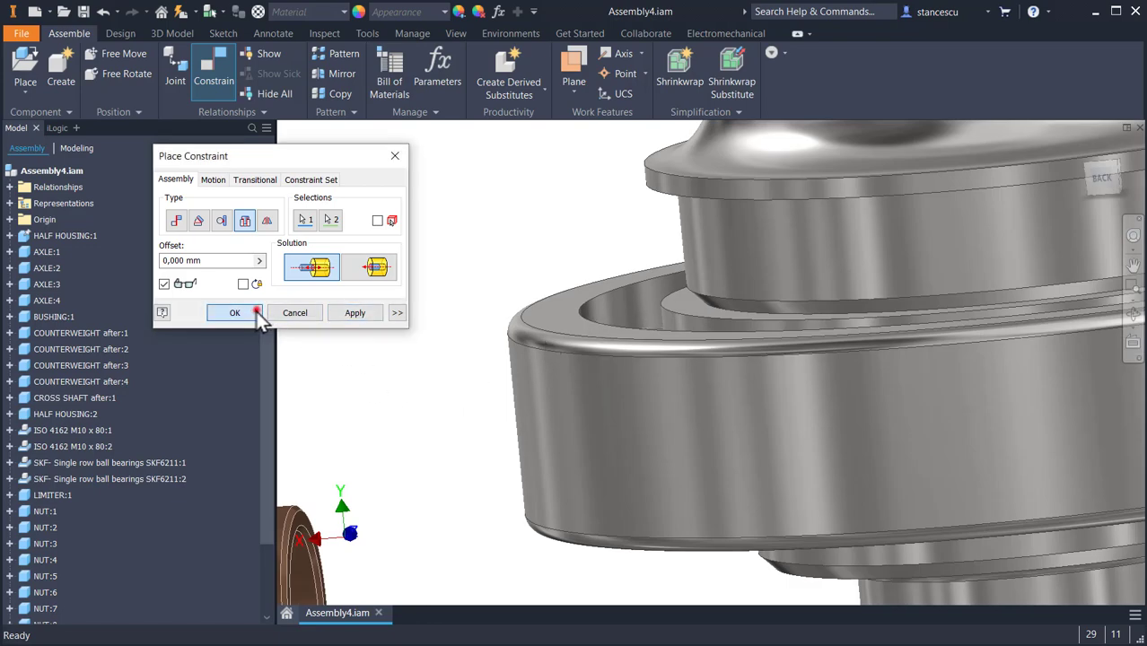
click(389, 358)
key(F6)
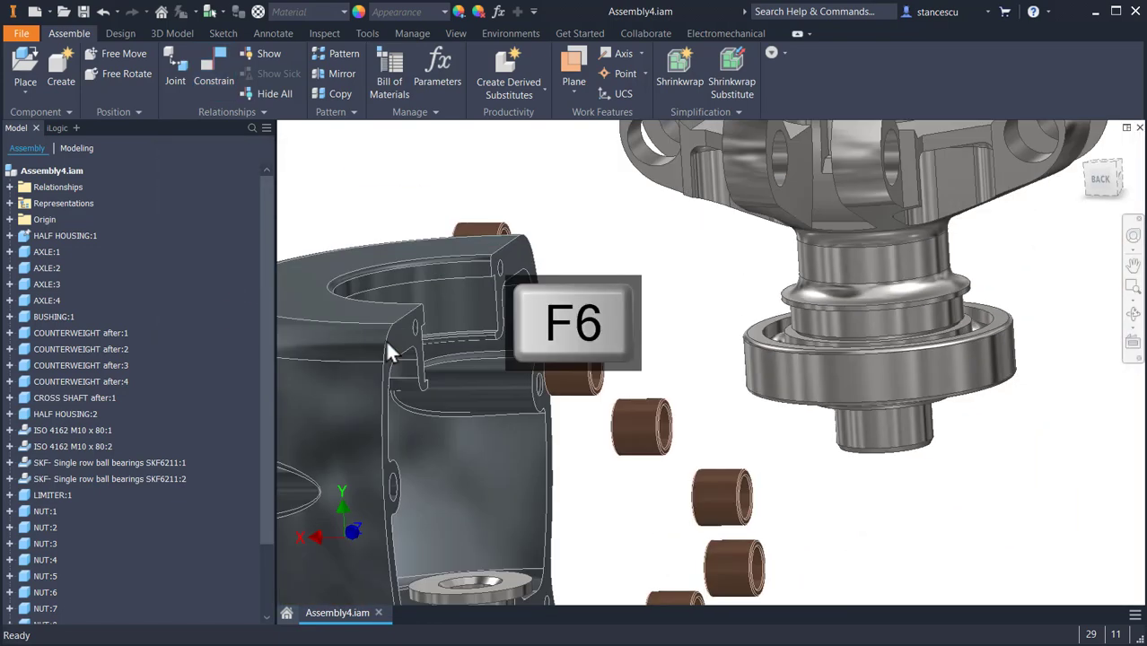
scroll(854, 368, up, 6)
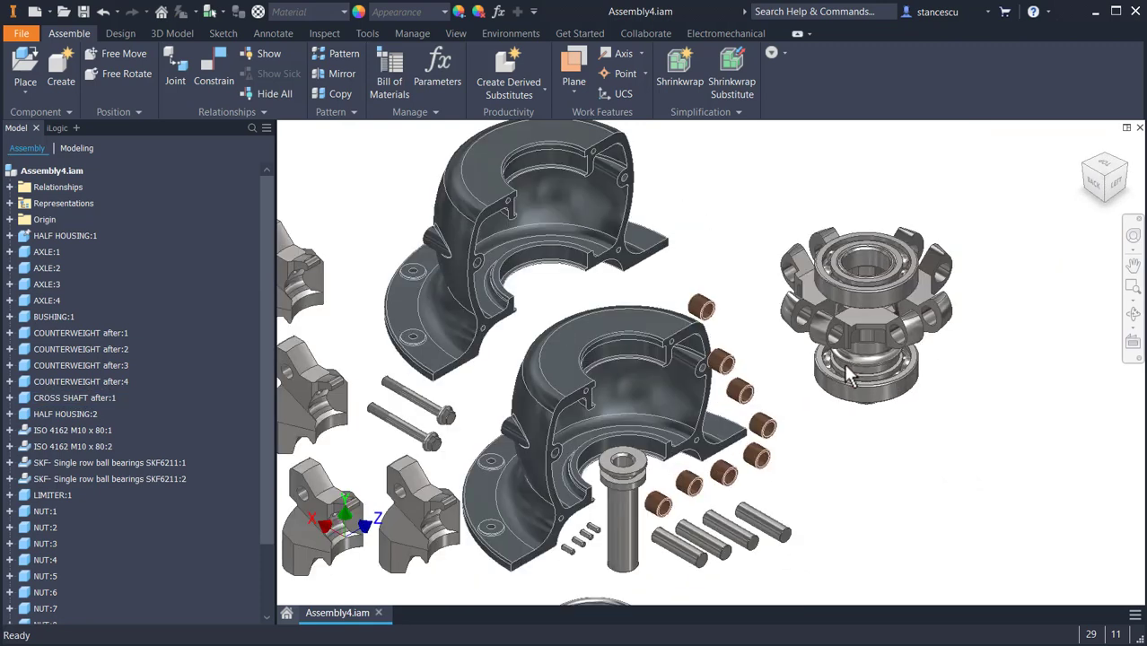
Seat the lower bearing in the front half housing with an opposed Insert constraint at 0 mm offset, matching its outer-ring edge to the housing's lower seat edge
shift+middle_drag(787, 408, 814, 398)
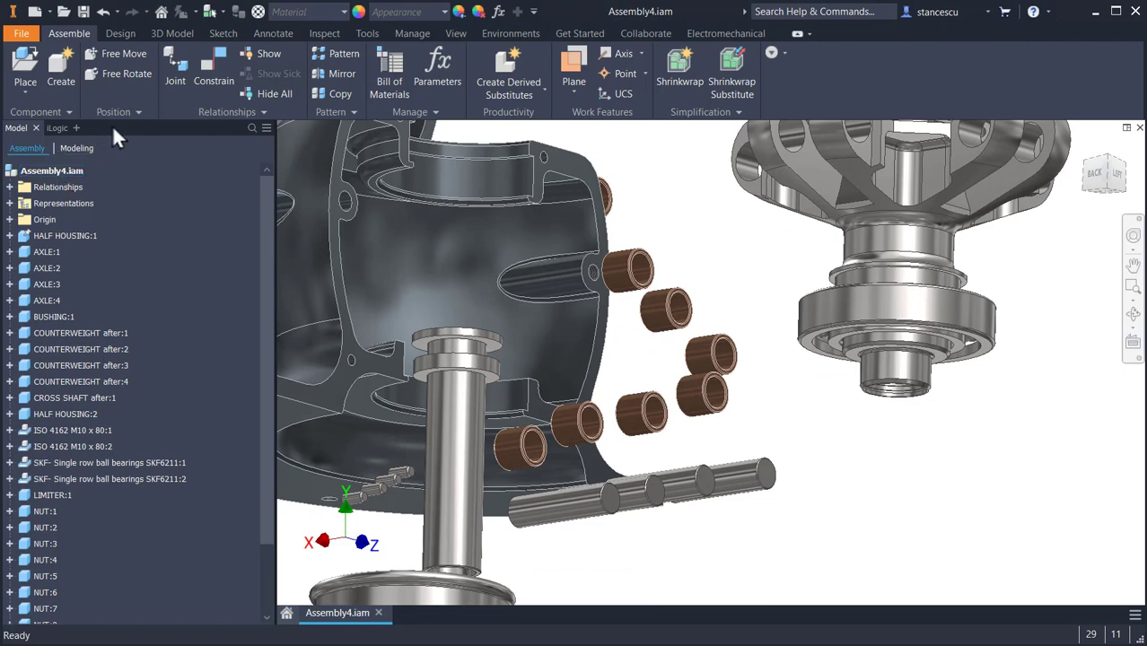
click(207, 67)
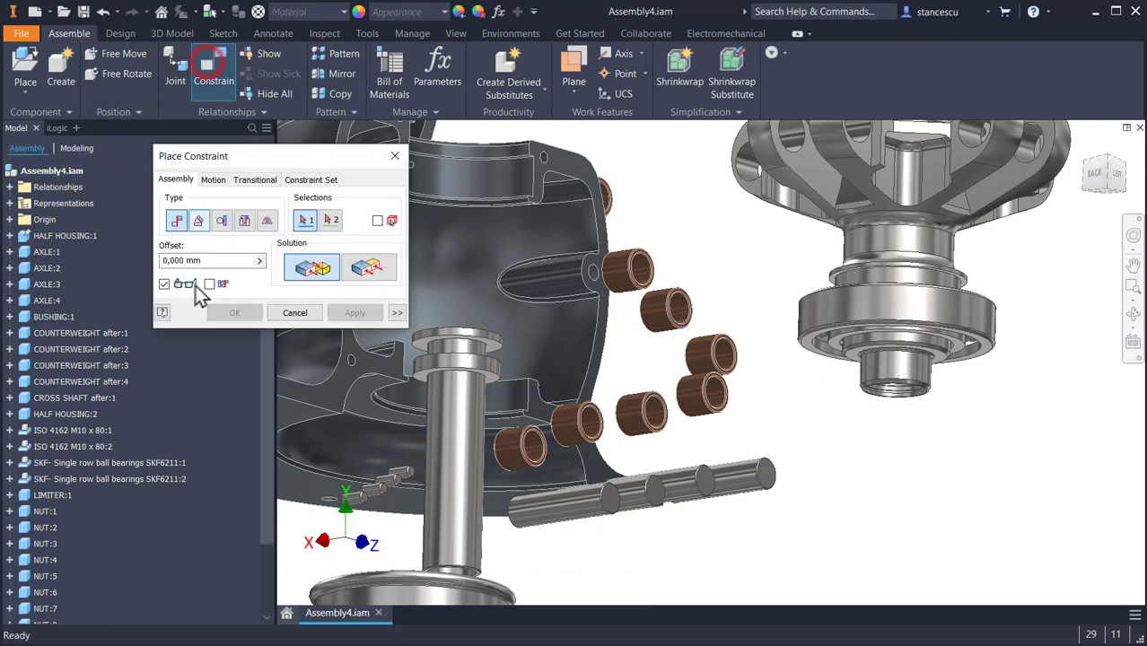
click(245, 220)
scroll(828, 401, up, 3)
scroll(827, 401, up, 2)
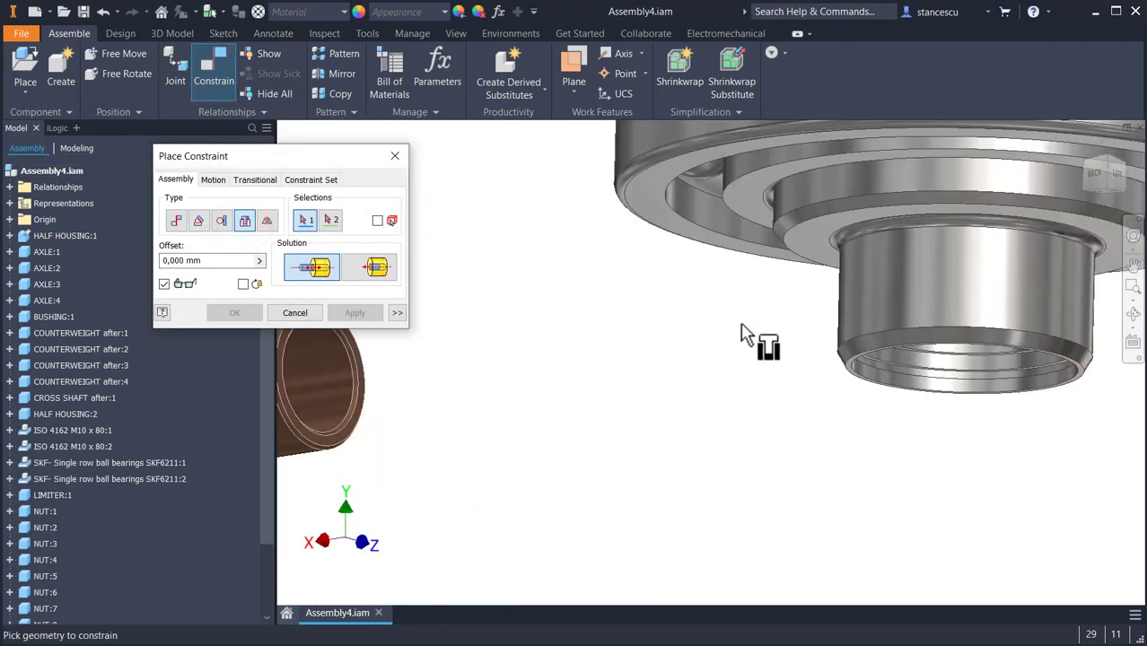
scroll(758, 303, up, 3)
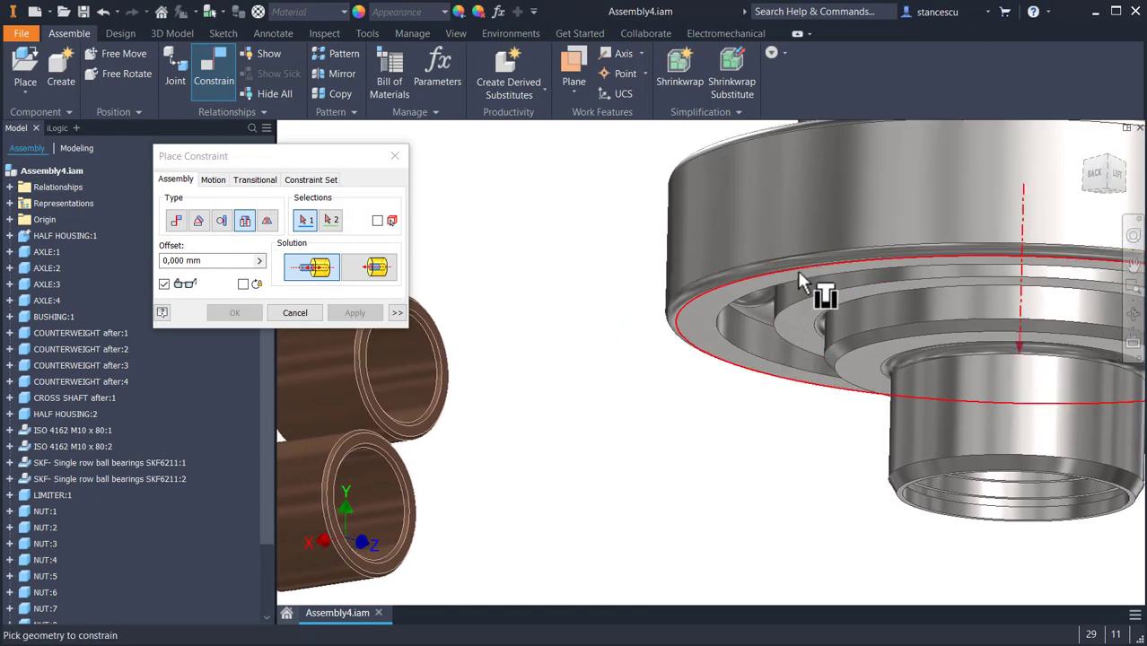
click(802, 280)
scroll(622, 390, down, 2)
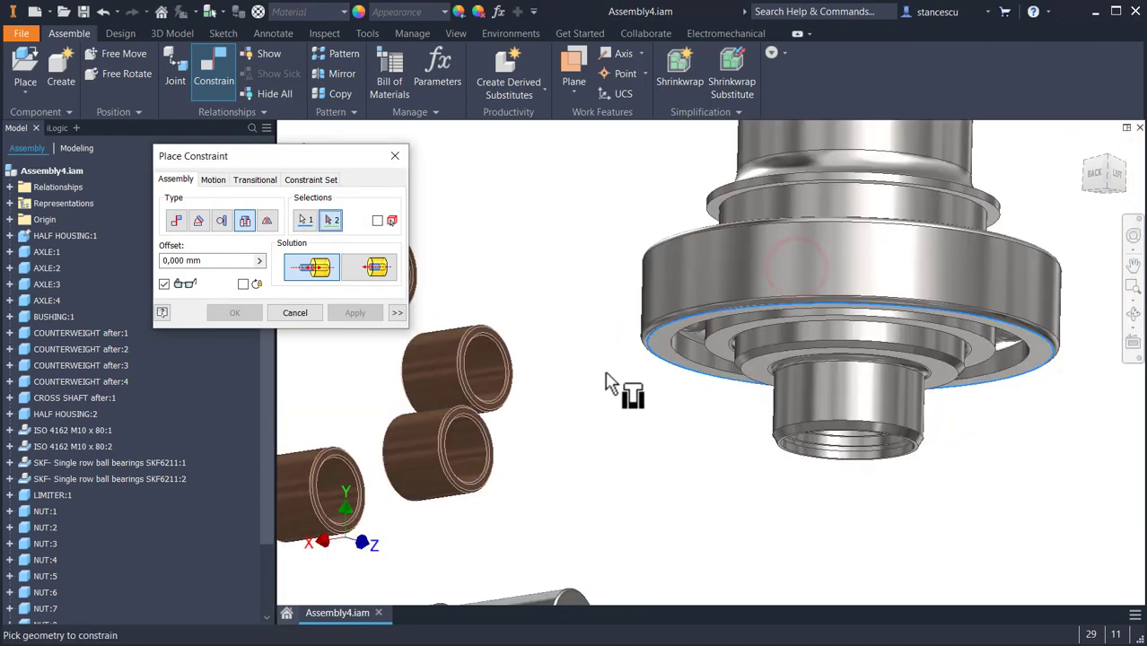
mouse_move(623, 389)
middle_down()
mouse_move(970, 367)
mouse_move(1001, 303)
middle_up()
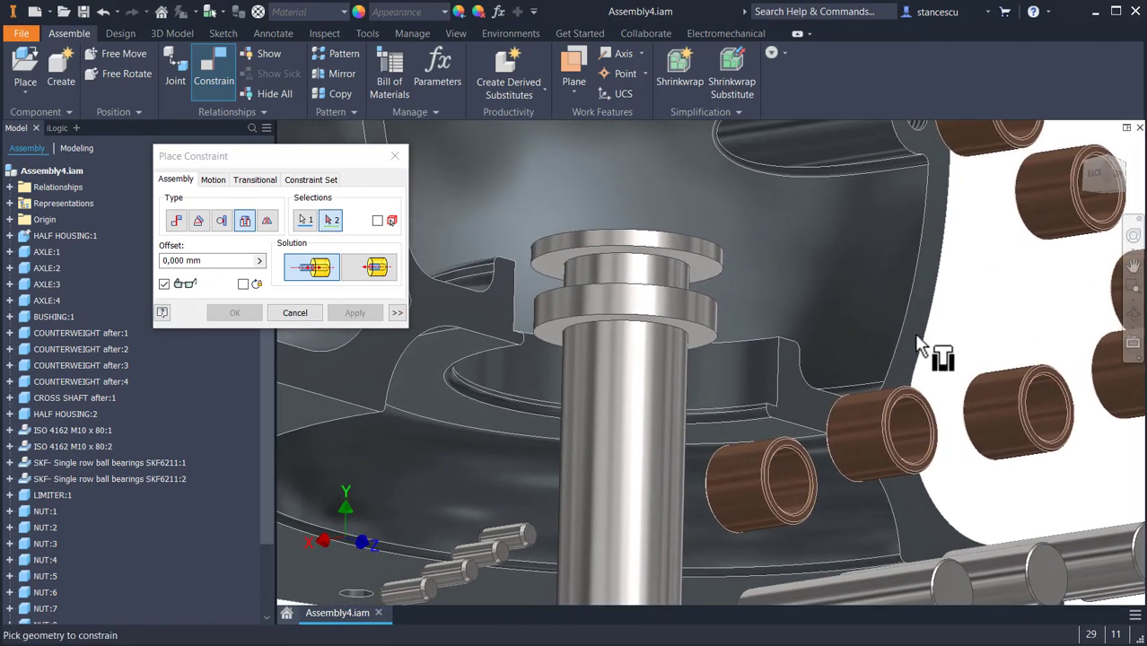
mouse_move(916, 337)
shift+middle_down()
mouse_move(925, 374)
mouse_move(878, 384)
mouse_move(883, 397)
mouse_move(829, 315)
shift+middle_up()
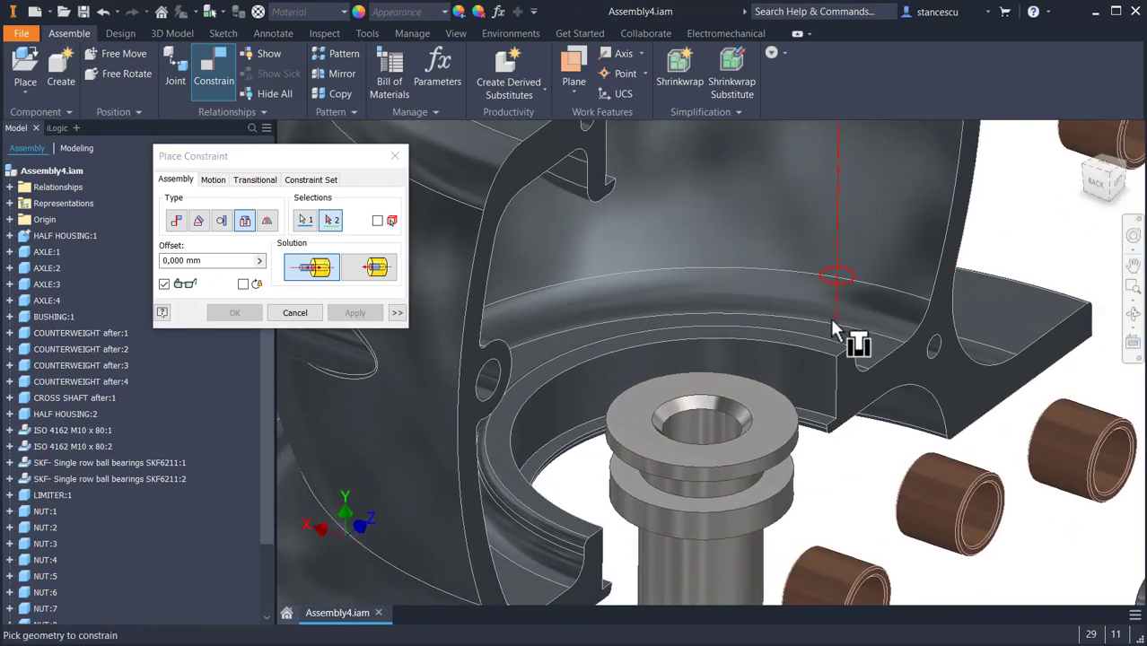
click(813, 414)
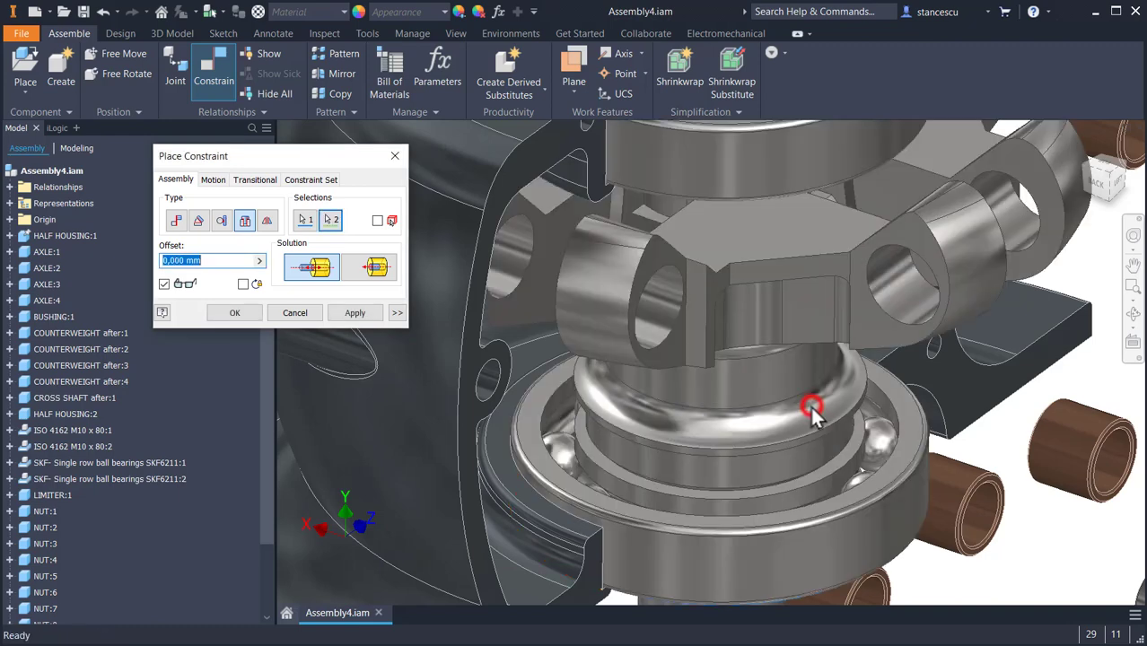
click(338, 314)
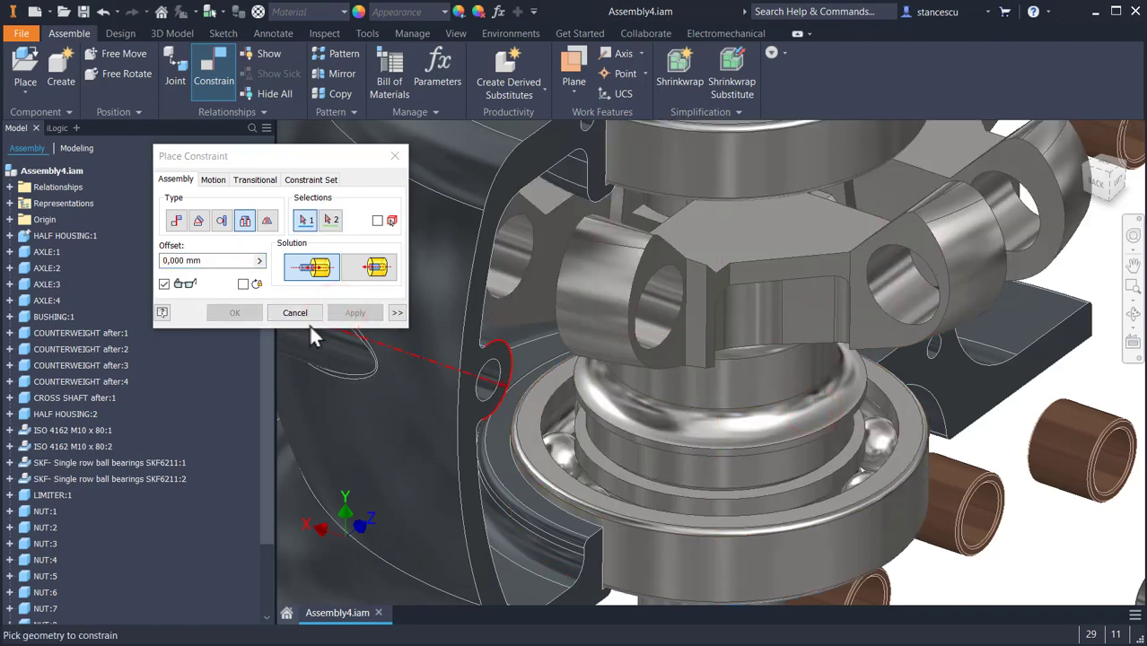
click(293, 313)
scroll(709, 354, down, 2)
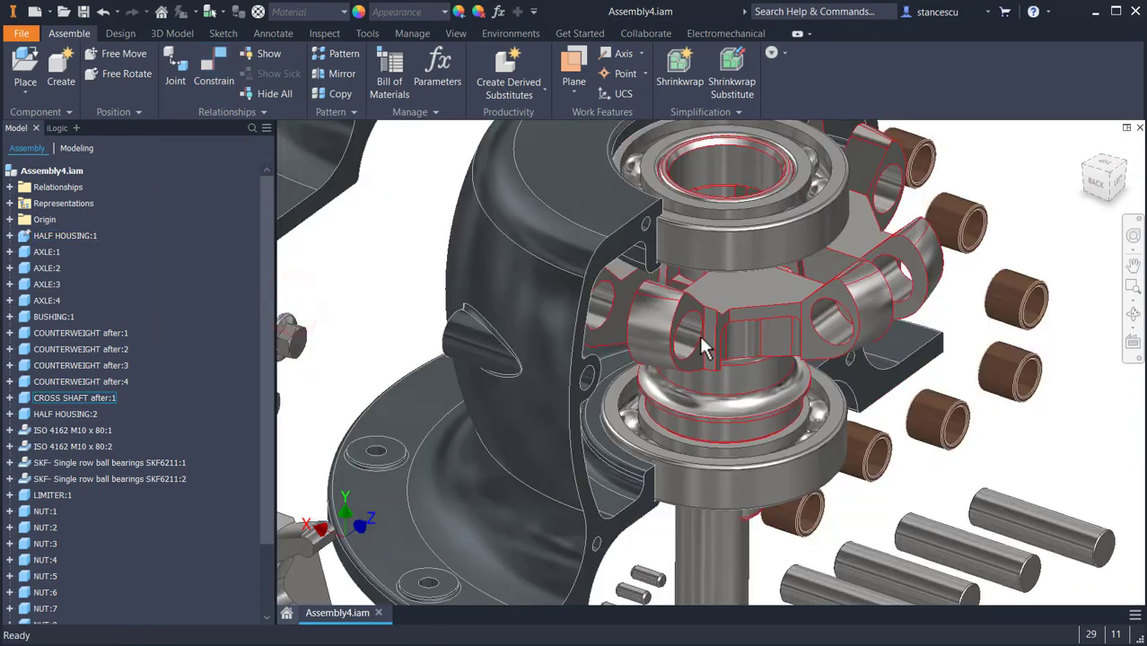
Turn the cross shaft about its axis in both directions to check how it rotates within the bearings and housing
drag(727, 340, 790, 330)
shift+middle_drag(799, 341, 786, 367)
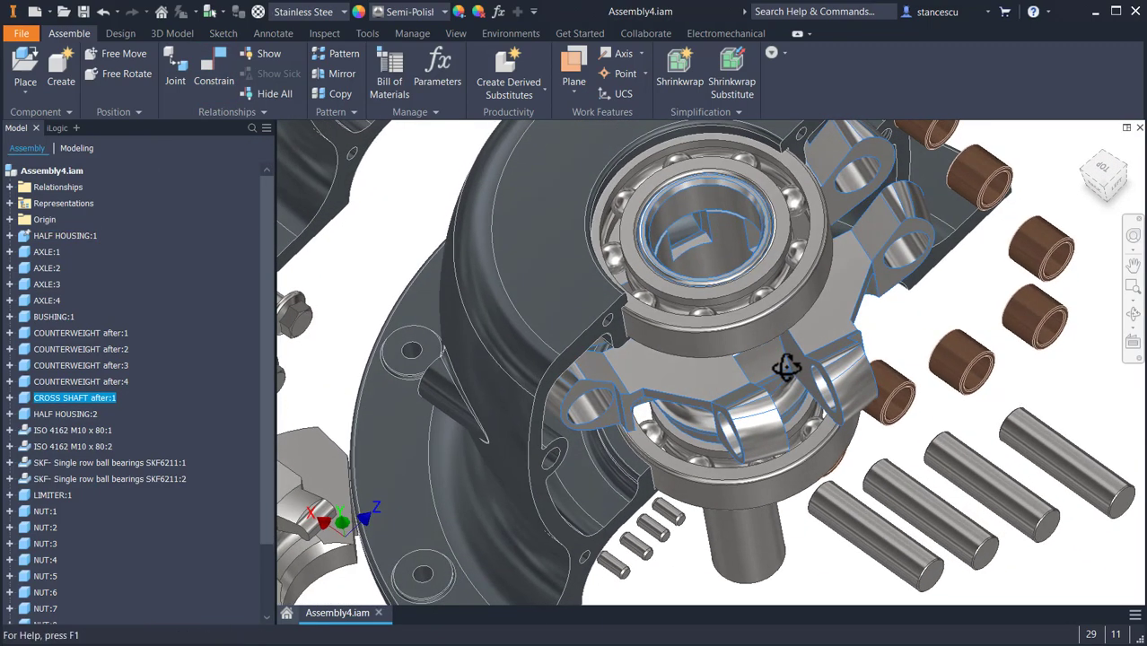
drag(704, 395, 752, 301)
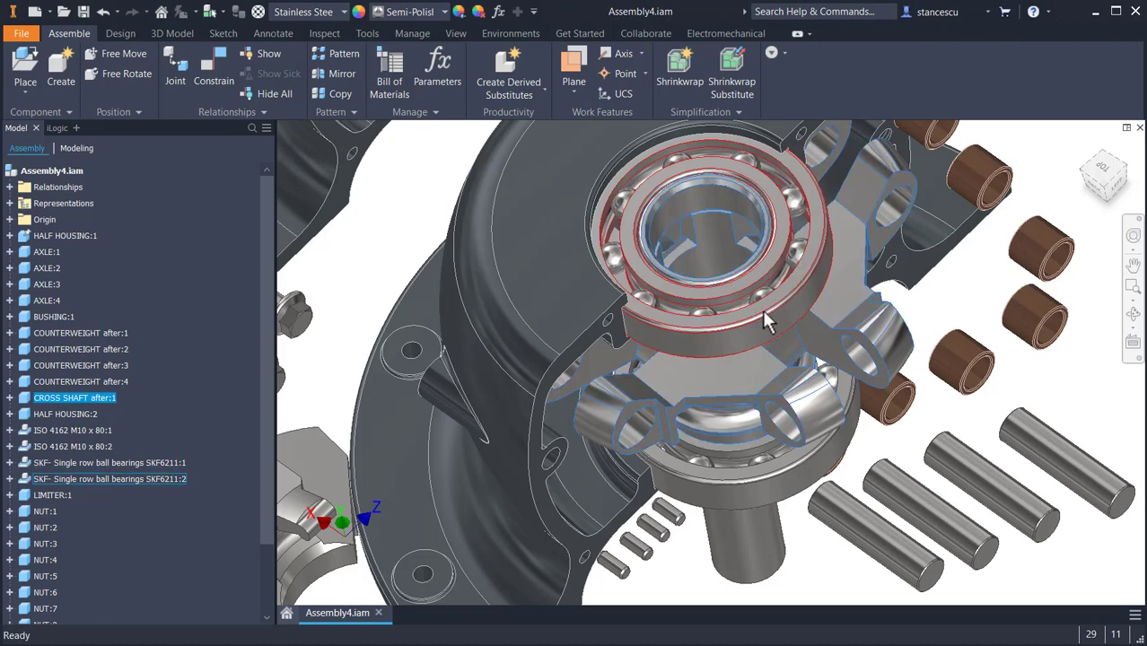
shift+middle_drag(721, 386, 734, 366)
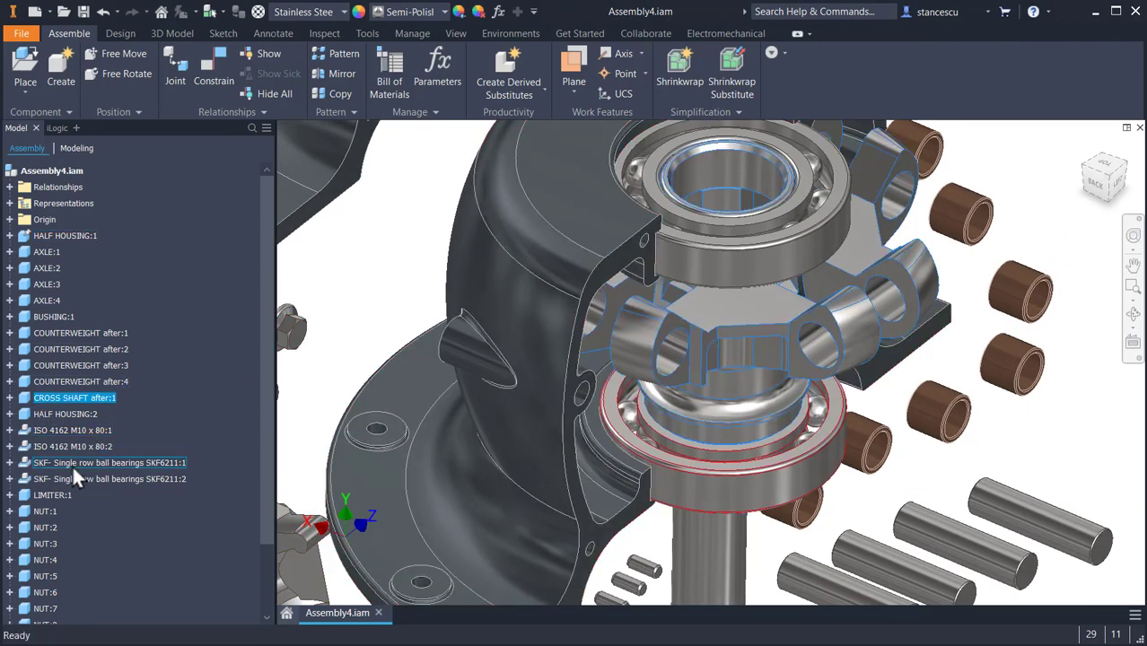
Mate the lower bearing's YZ Plane to the cross shaft's XY Plane with 0 mm offset
click(9, 398)
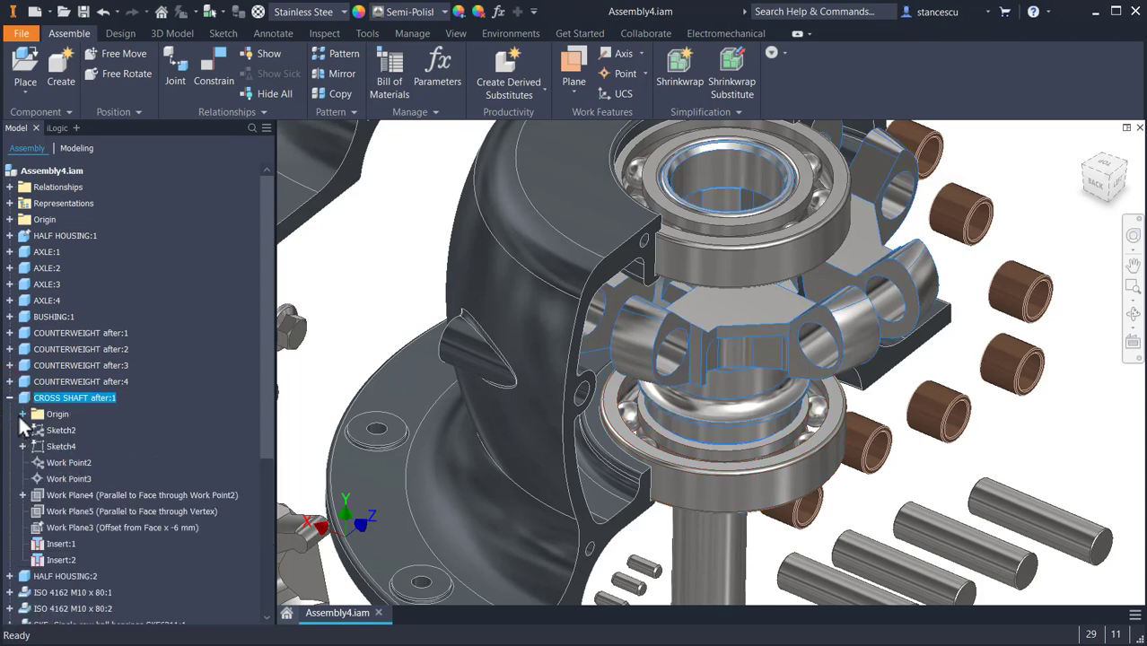
click(22, 415)
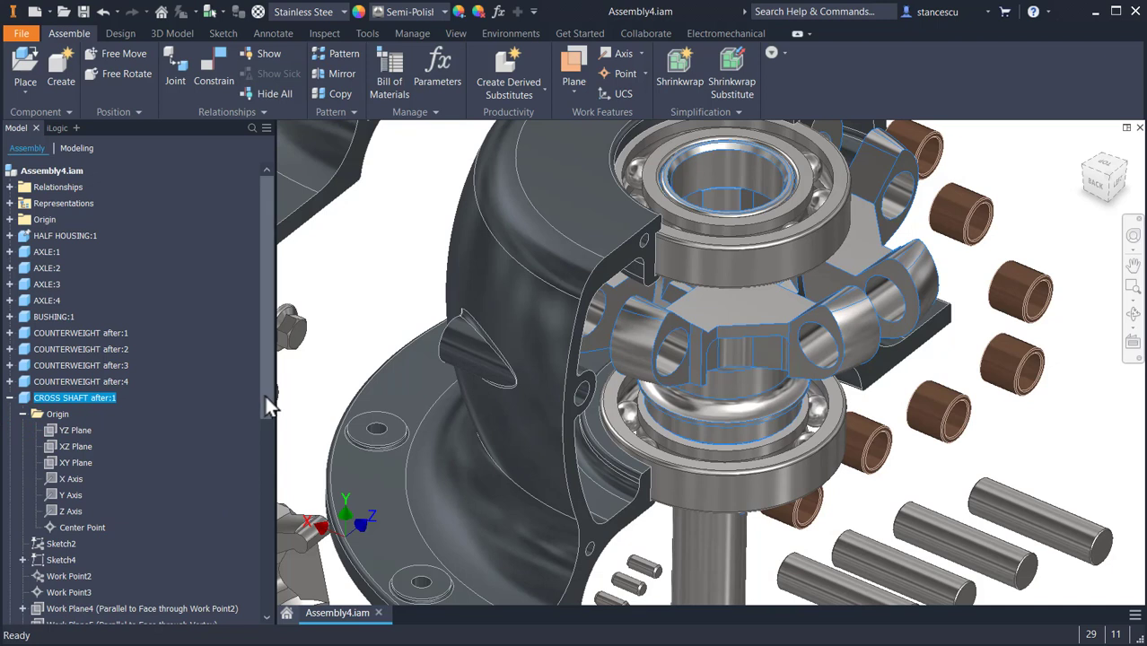
drag(266, 396, 284, 508)
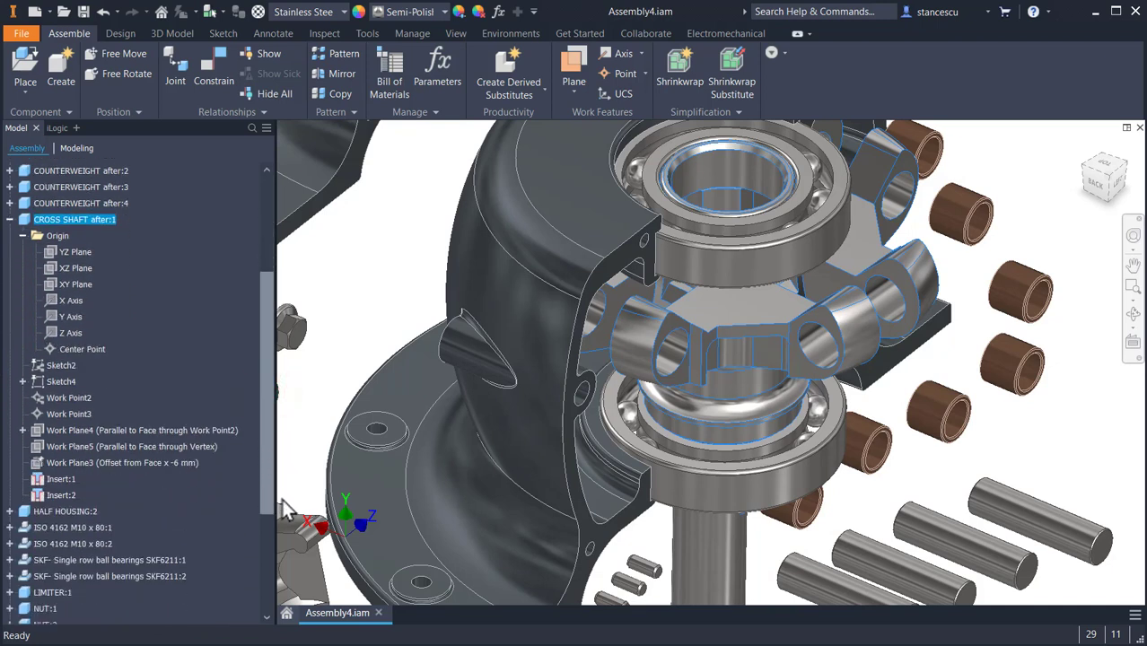
click(10, 560)
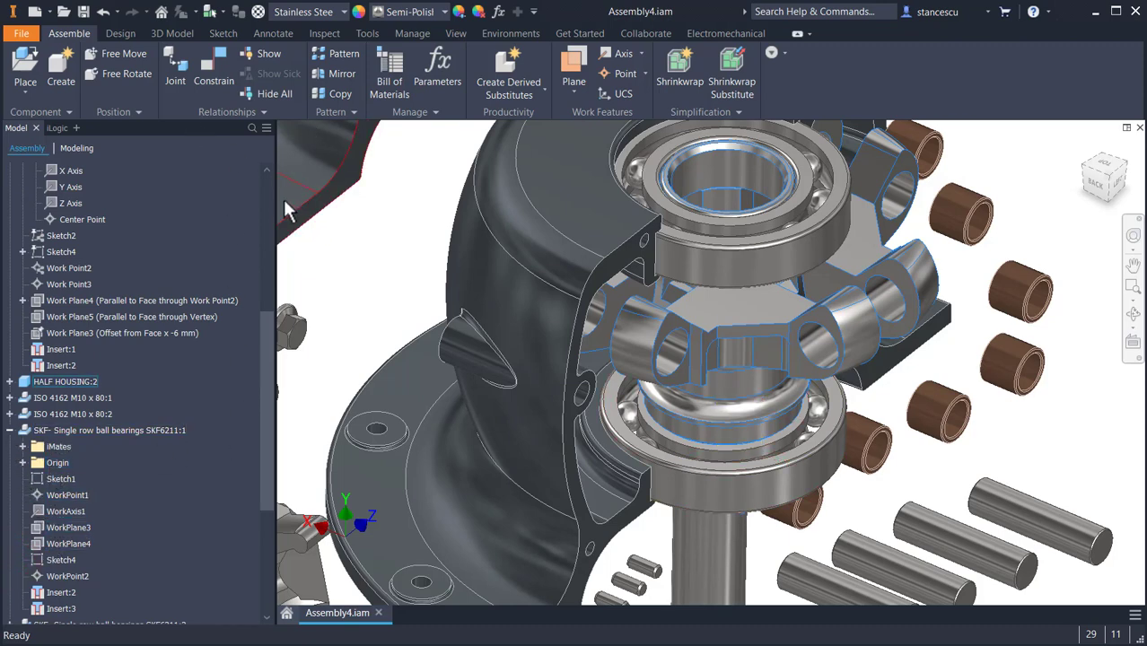
click(208, 72)
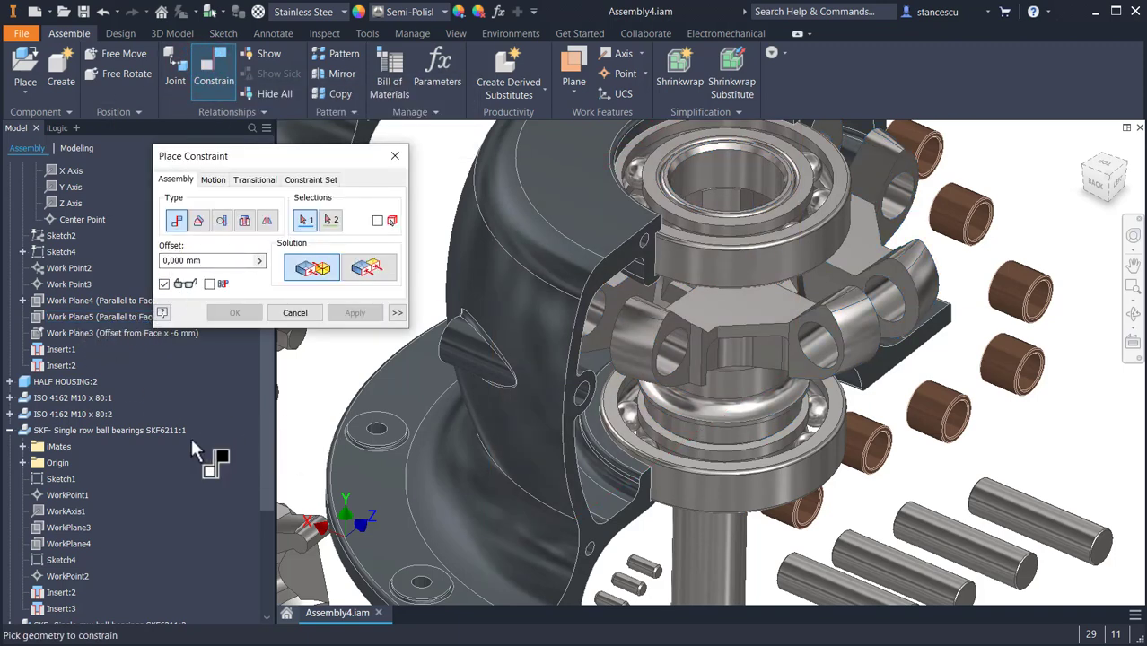
click(22, 463)
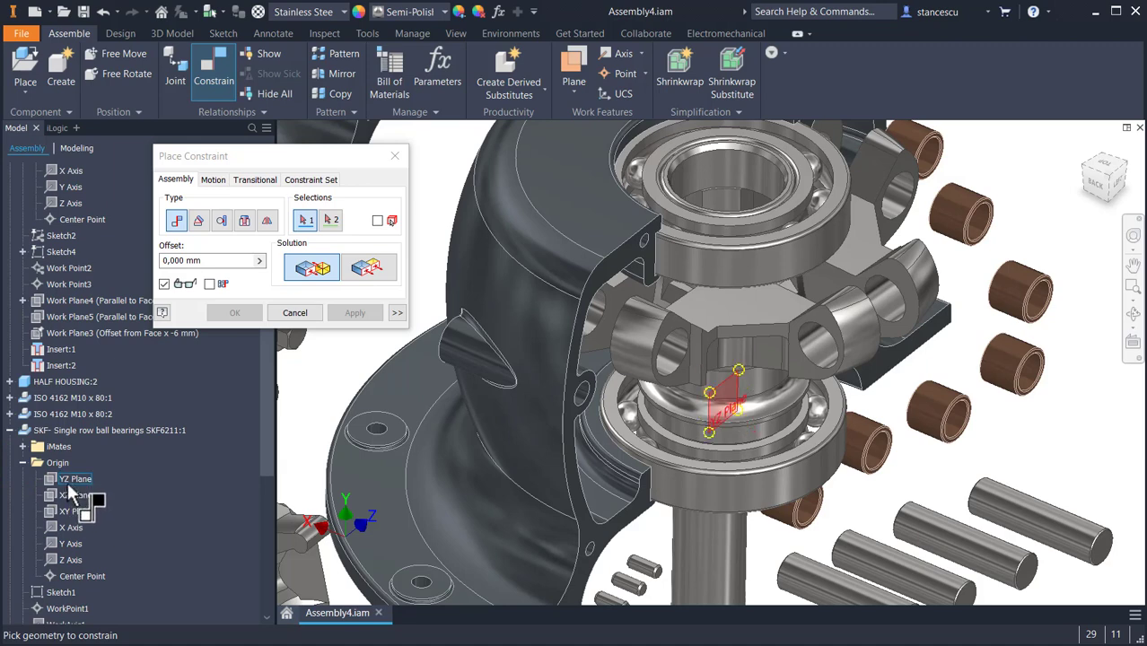
click(71, 483)
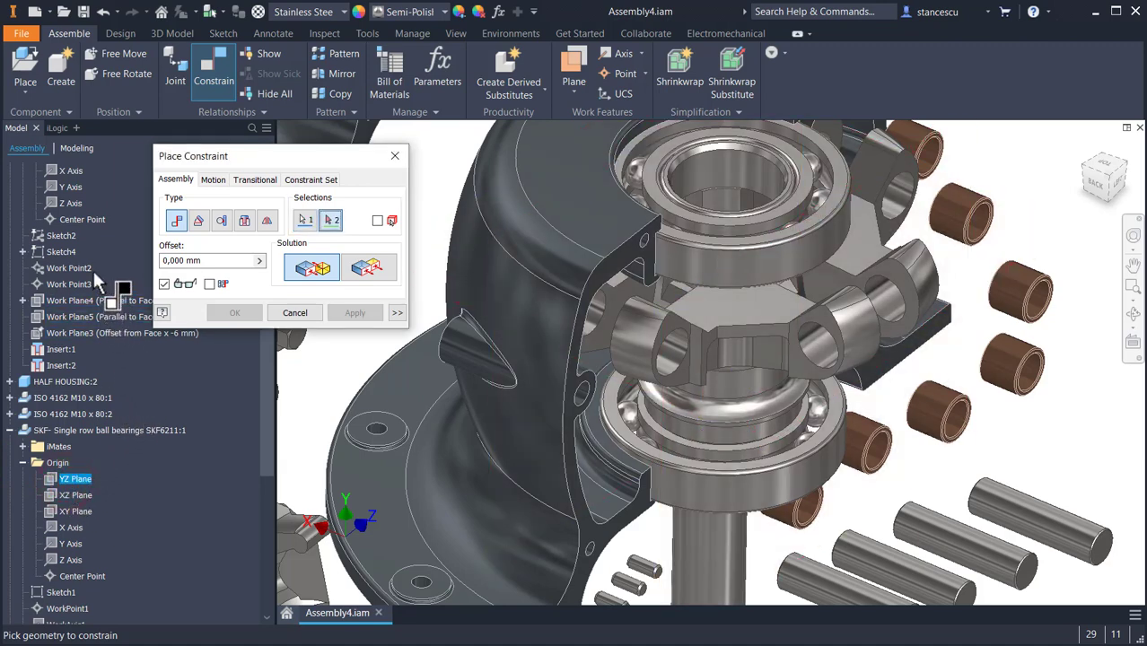
scroll(95, 225, up, 4)
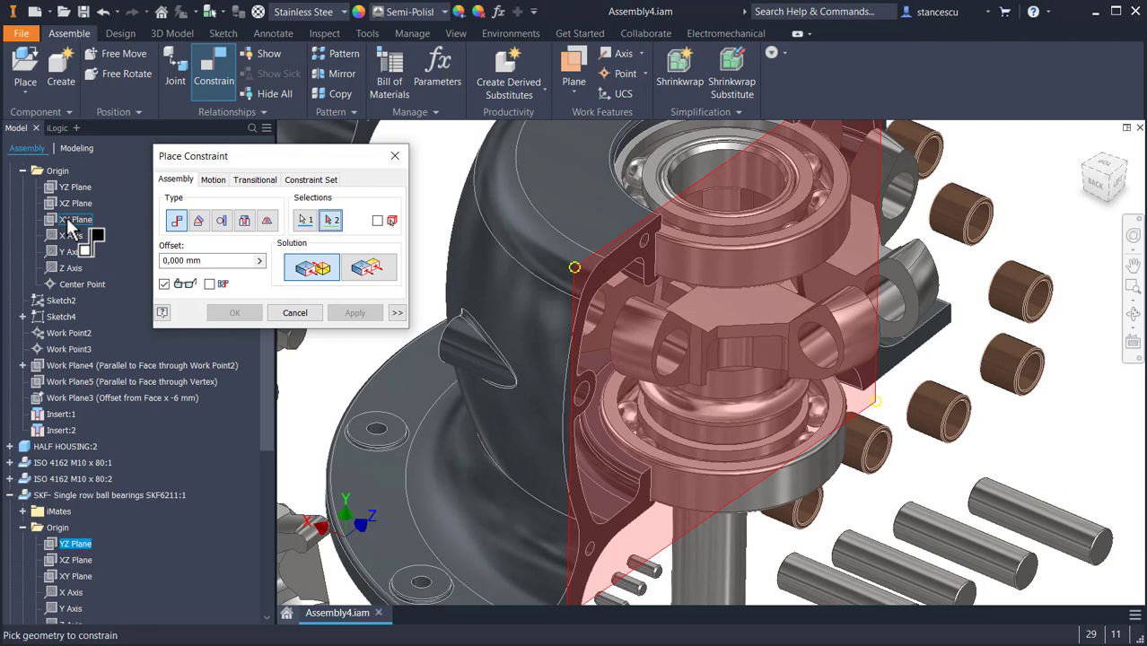
click(68, 219)
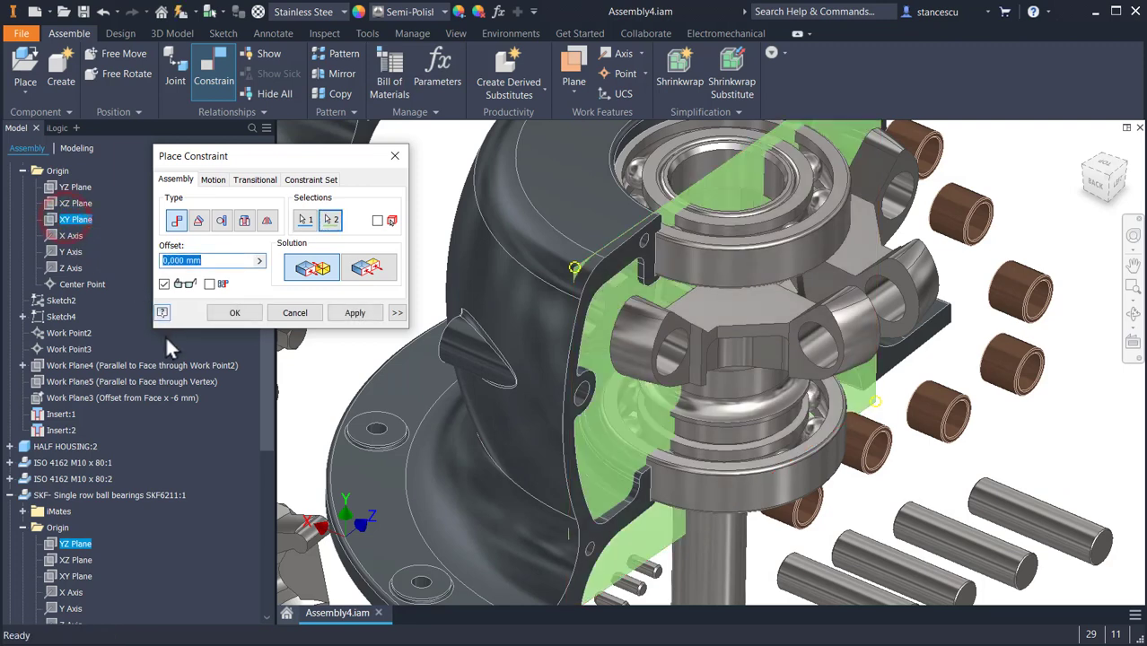
click(355, 314)
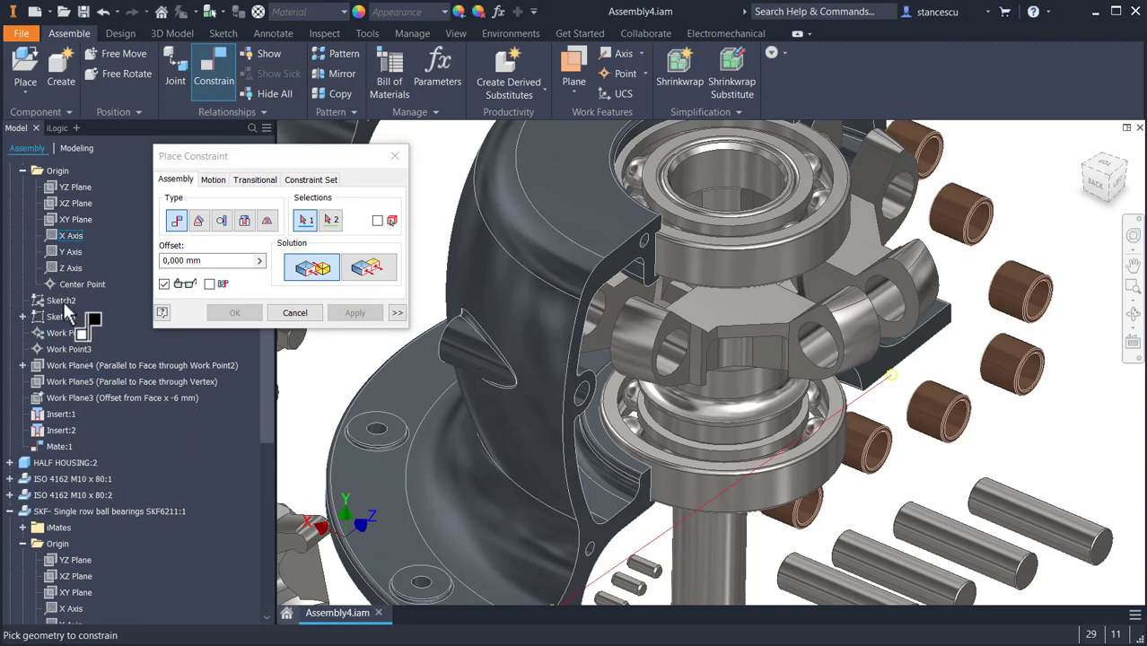
Mate the cross shaft's XY Plane to the upper bearing's YZ Plane with 0 mm offset, and turn the shaft to test its rotation
click(69, 218)
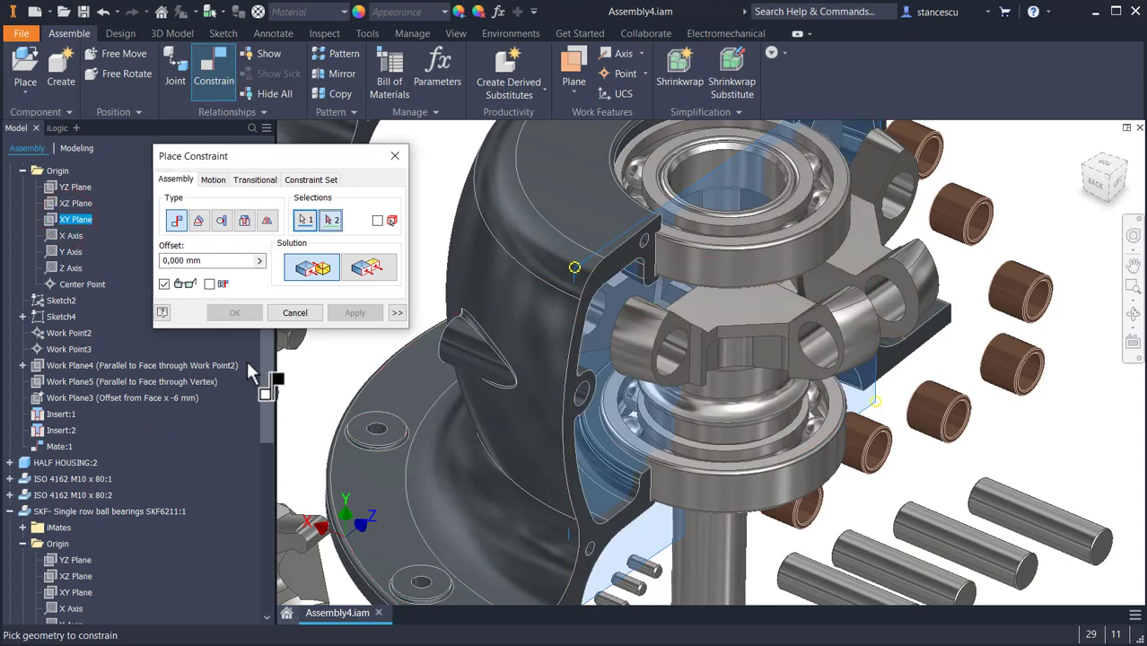
click(11, 512)
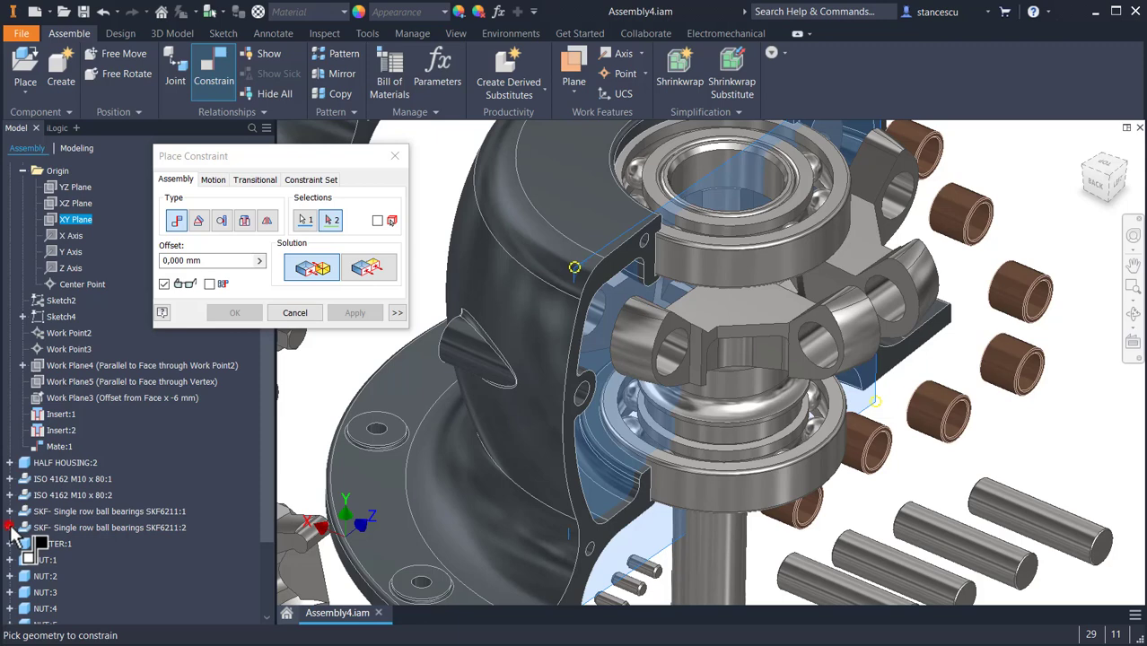
click(9, 527)
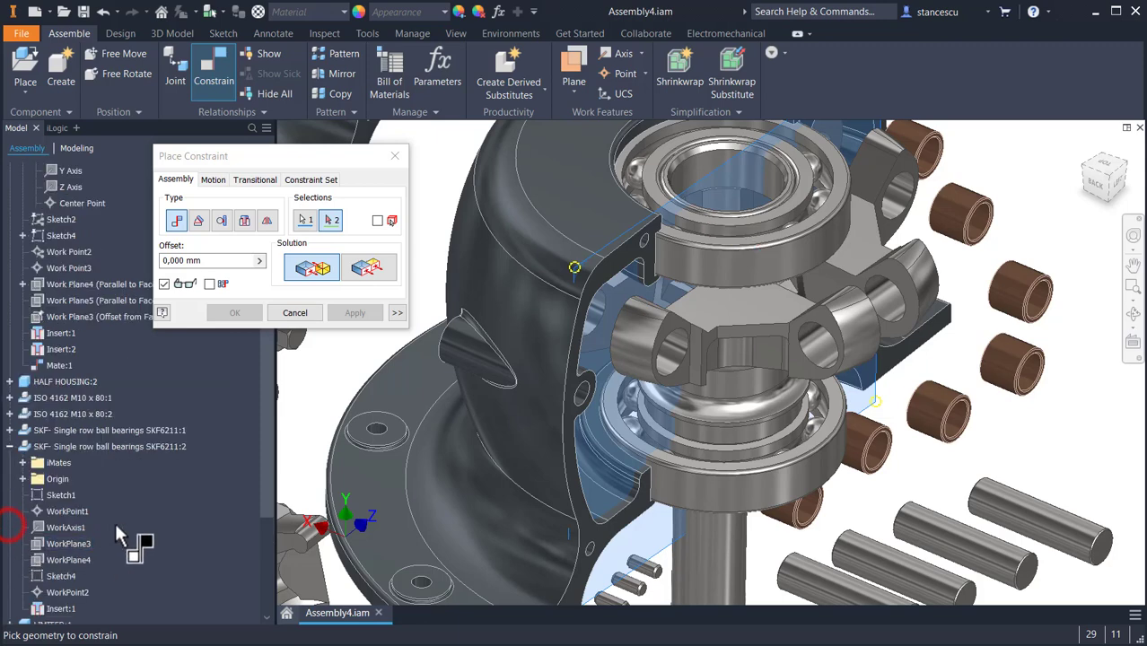
click(23, 480)
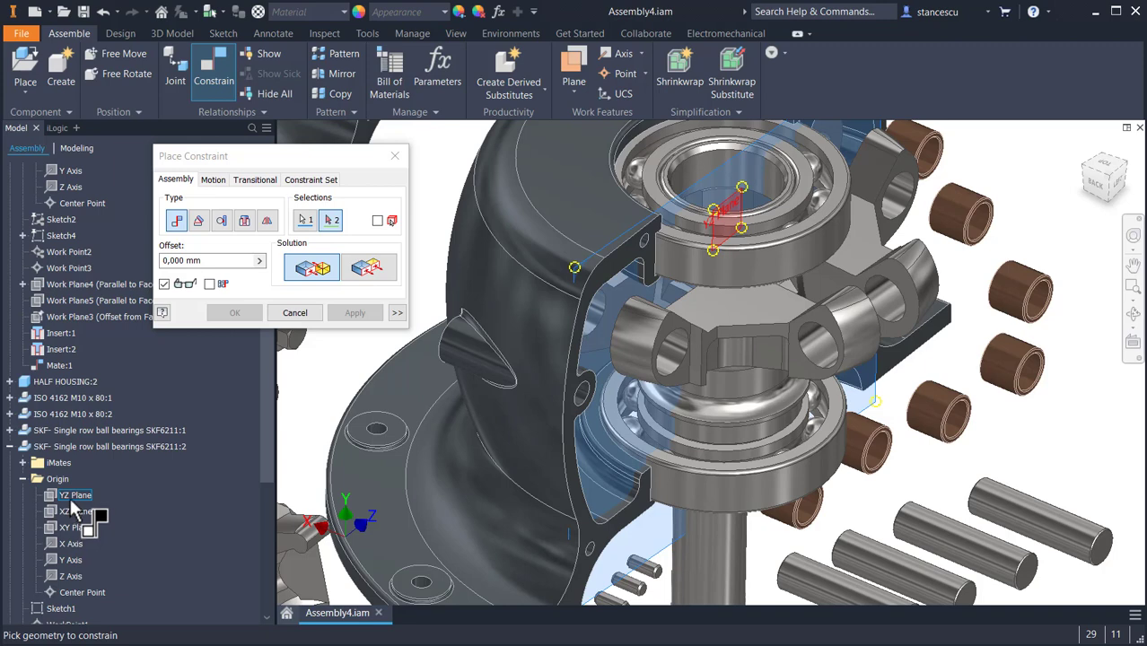
click(69, 496)
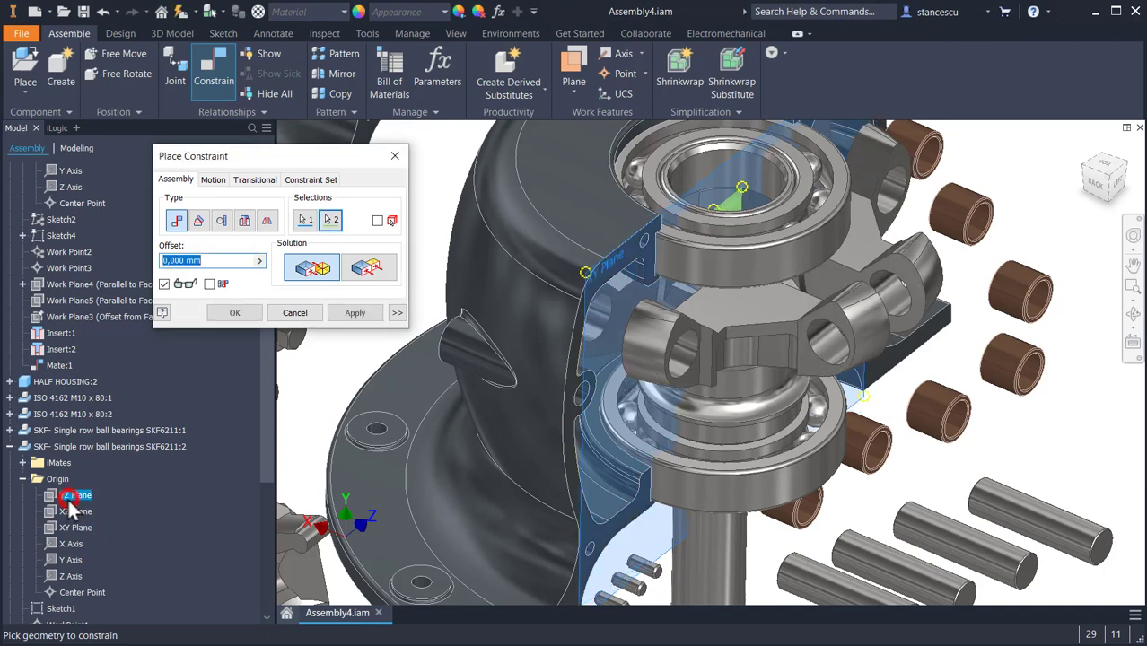
click(234, 312)
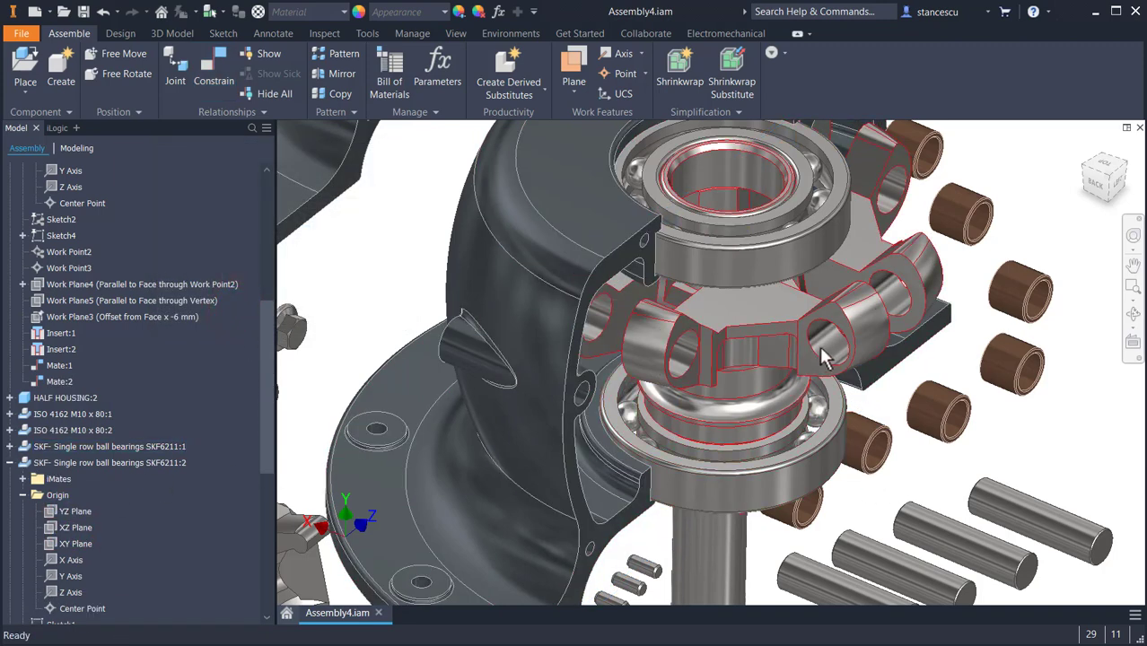
drag(802, 329, 737, 328)
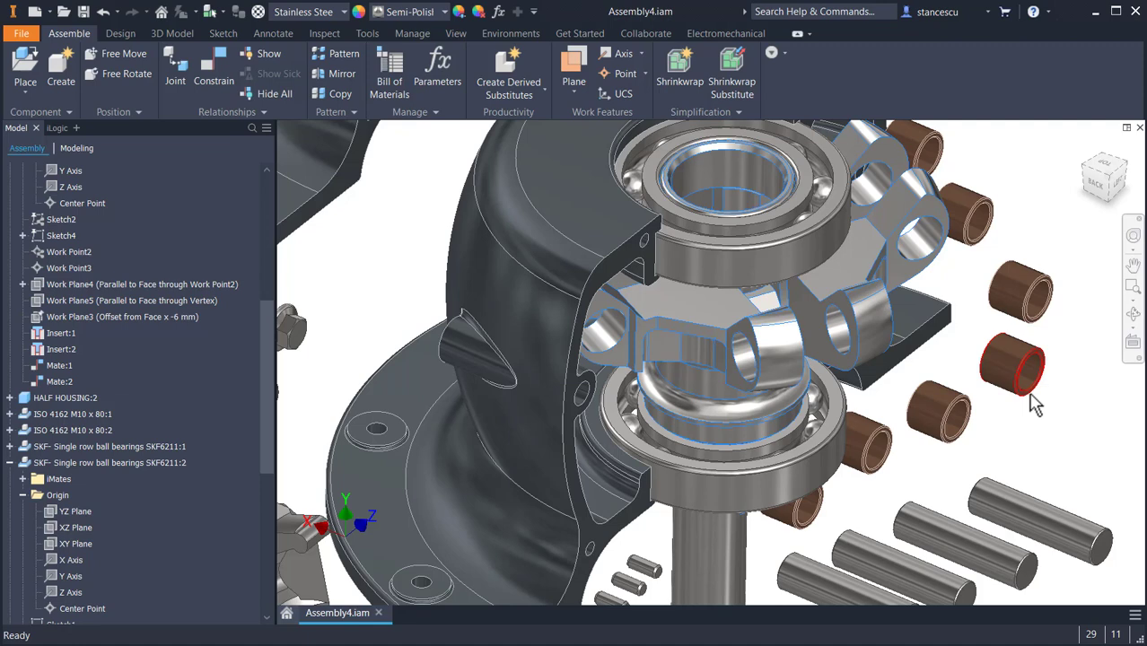
Insert the first brown bushing into the cross shaft's nearest lug hole with an aligned Insert constraint at 0 mm offset, matching their circular edges
middle_drag(1016, 484, 908, 499)
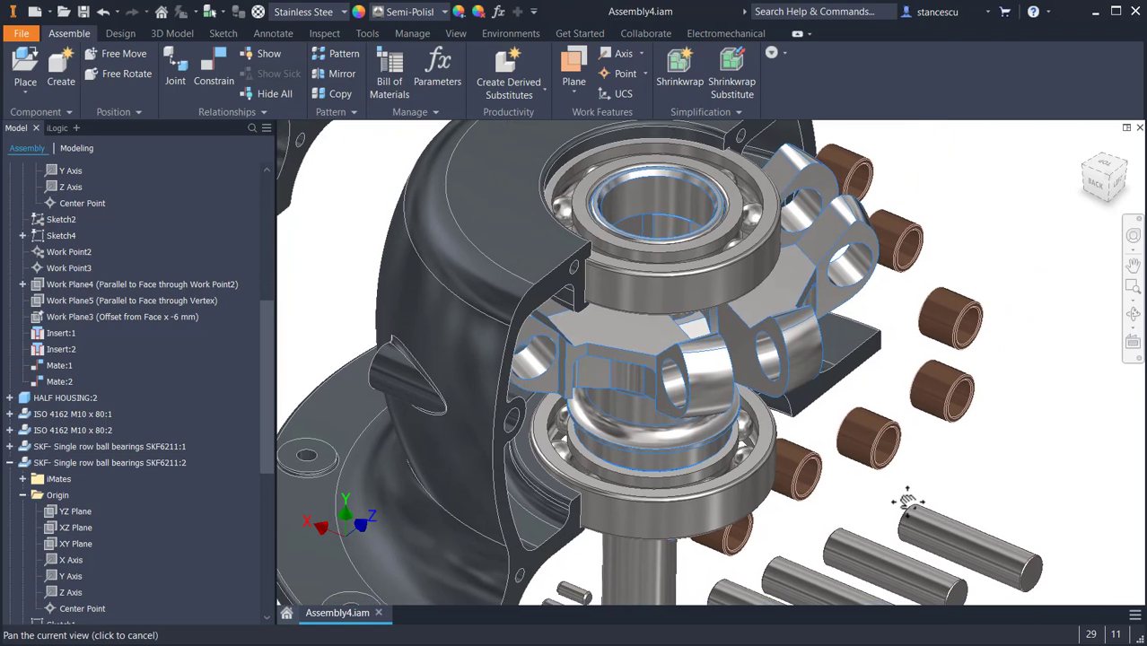
click(208, 82)
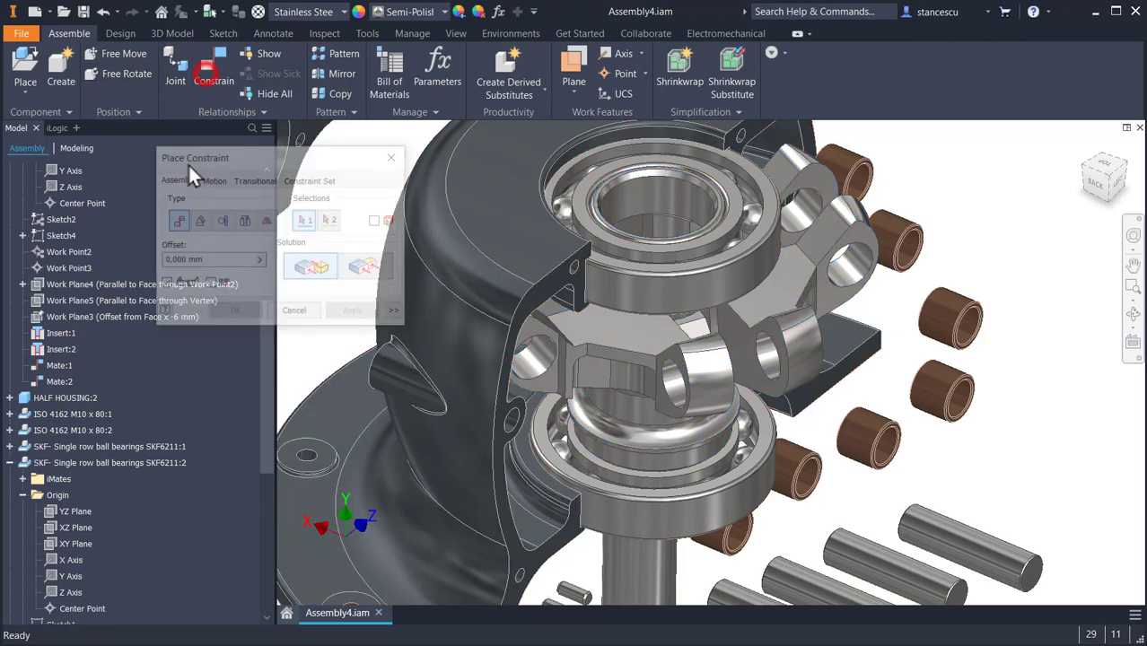
click(245, 222)
click(361, 268)
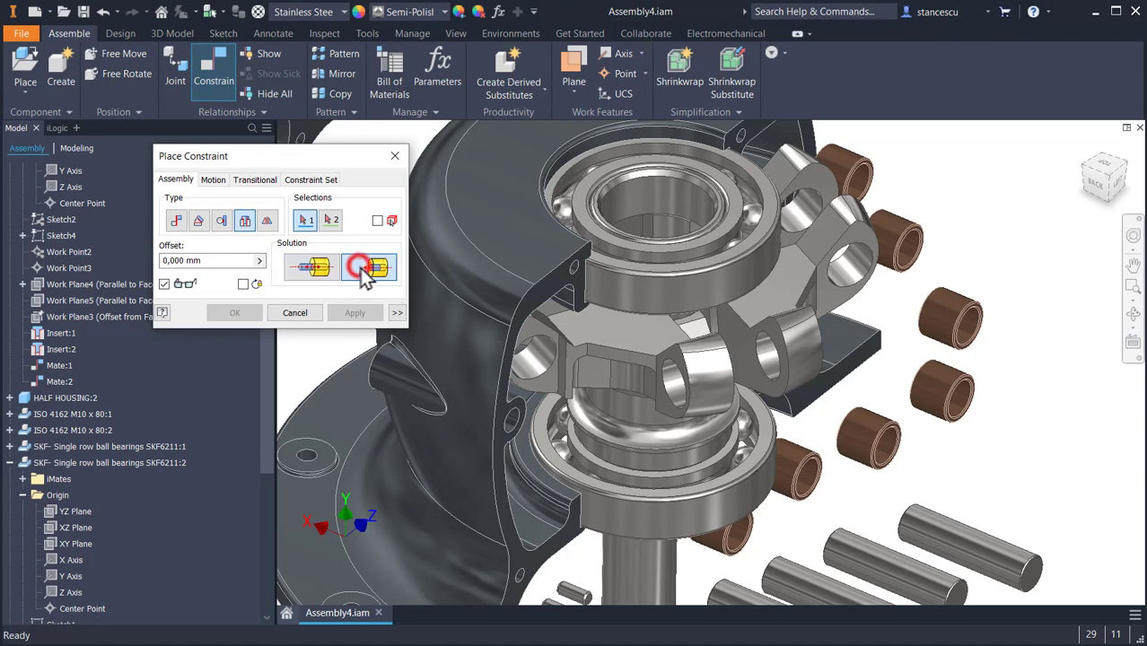
scroll(781, 521, down, 5)
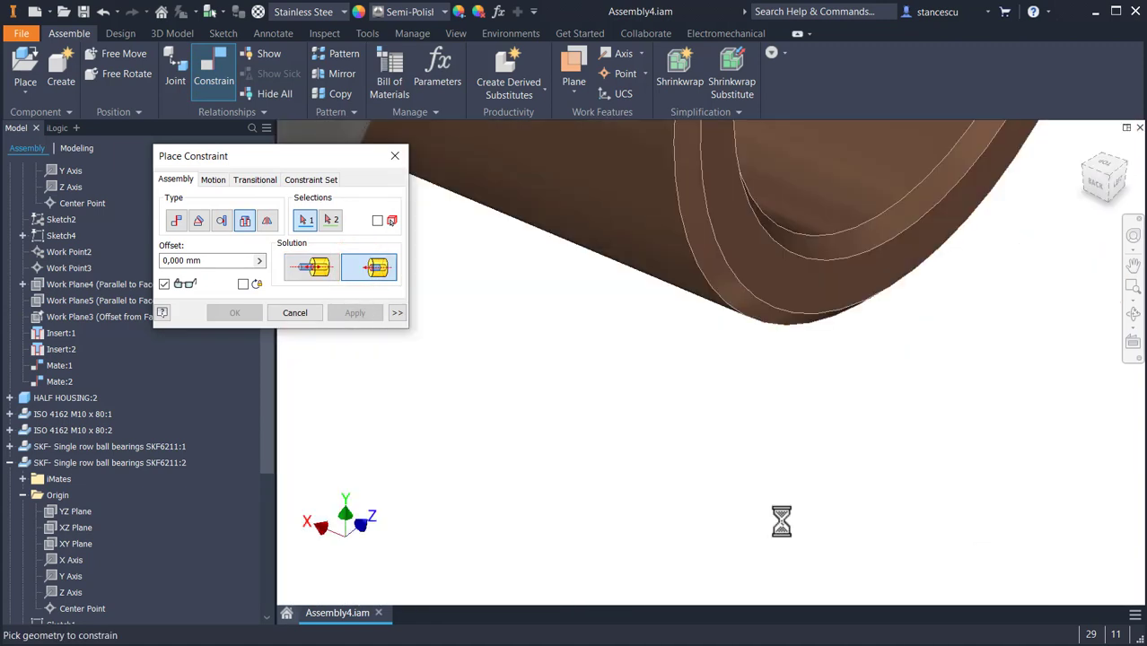
scroll(781, 522, up, 5)
scroll(817, 493, down, 2)
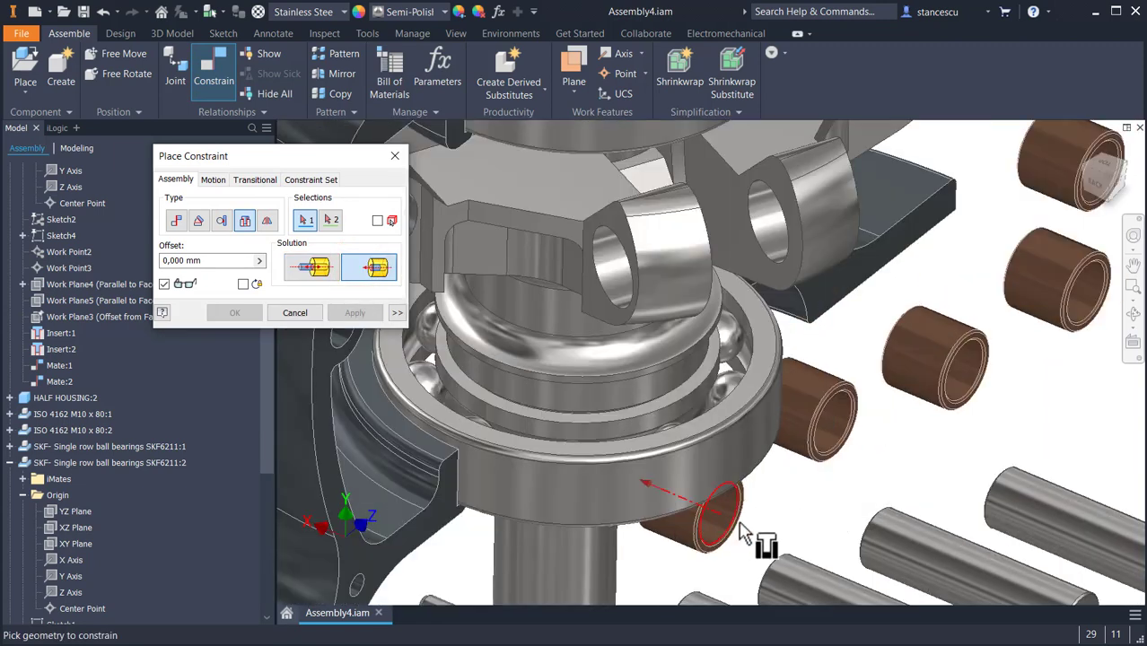
scroll(741, 532, down, 2)
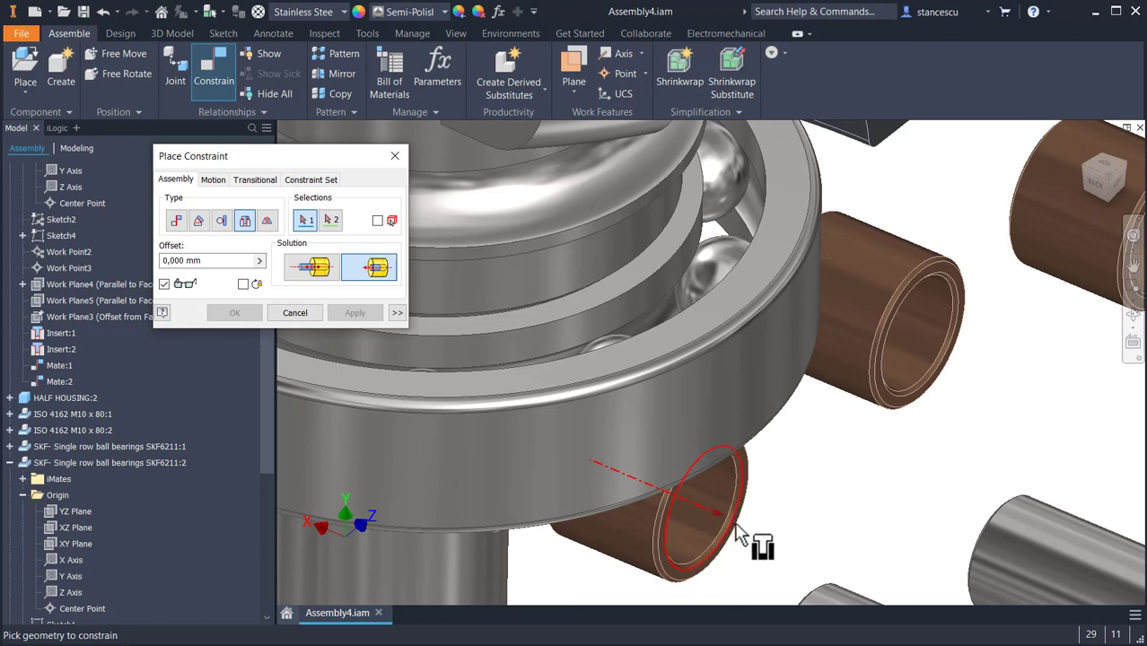
click(740, 534)
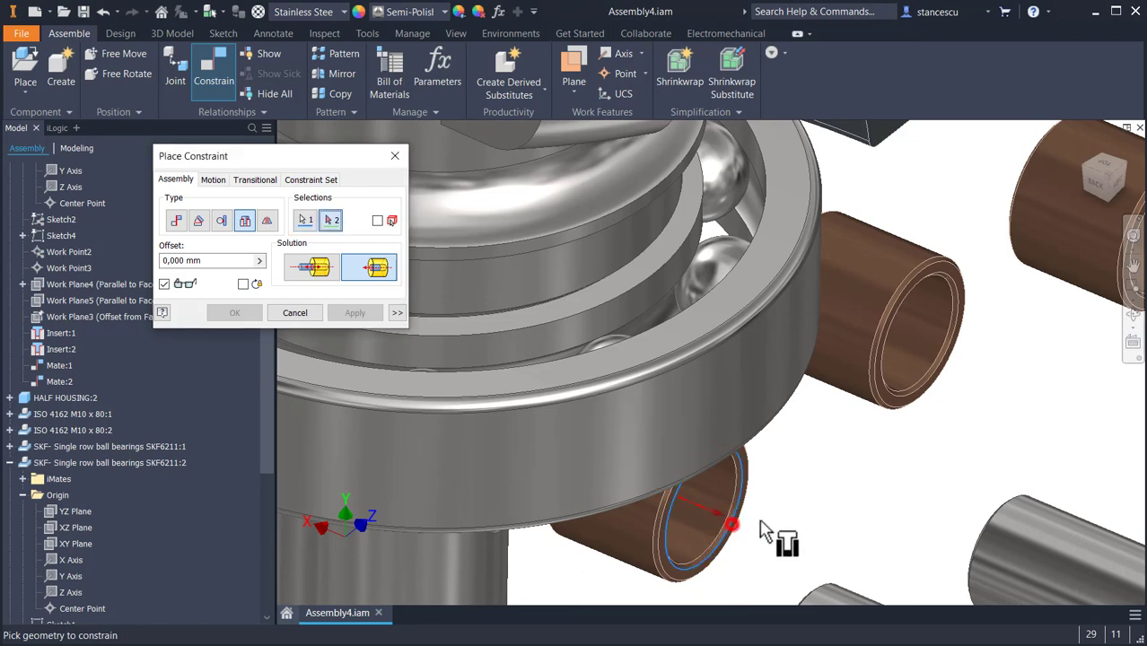
middle_drag(813, 458, 912, 589)
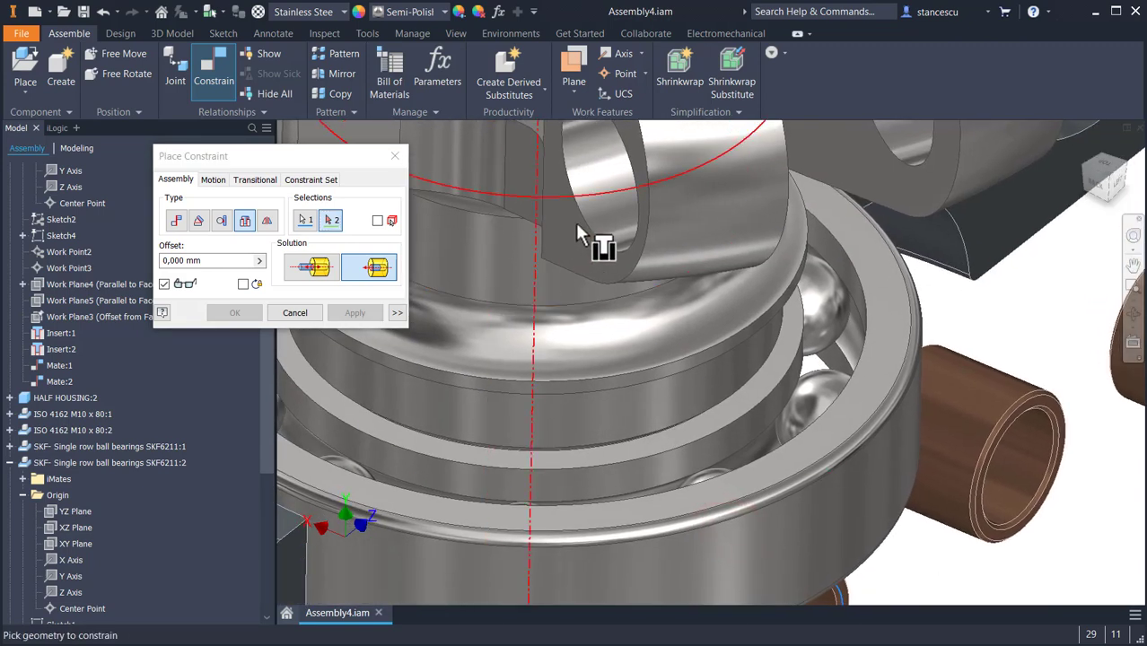
click(583, 223)
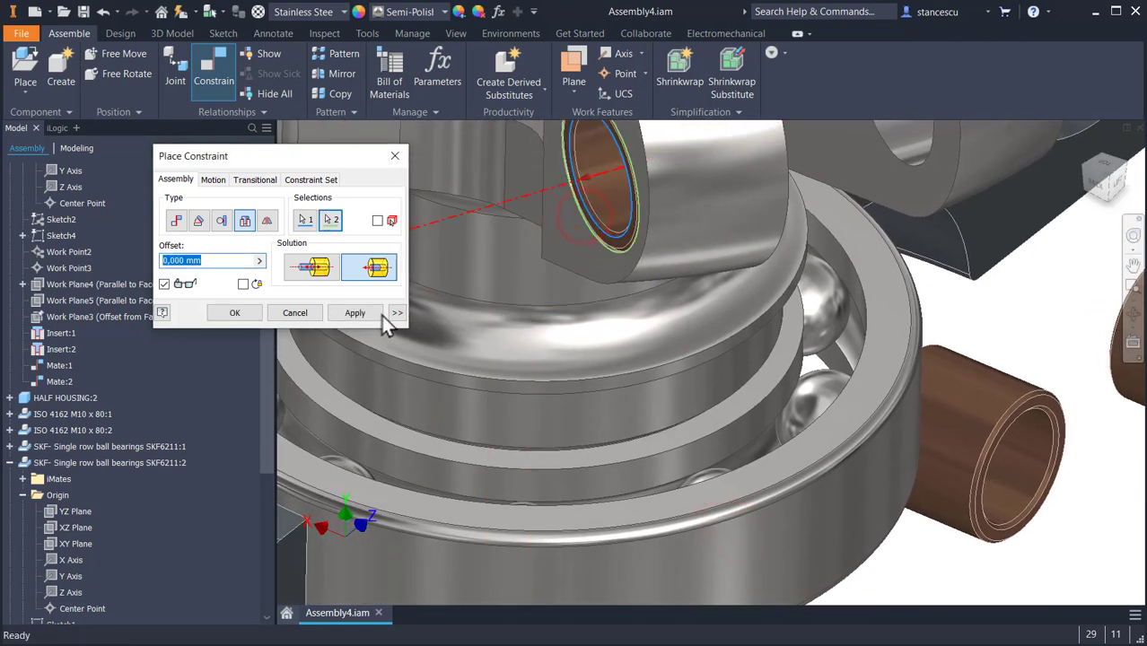
click(354, 313)
Insert a second bushing into the coaxial lug hole of the same fork with an aligned Insert constraint at 0 mm offset
middle_drag(878, 569, 860, 525)
click(959, 486)
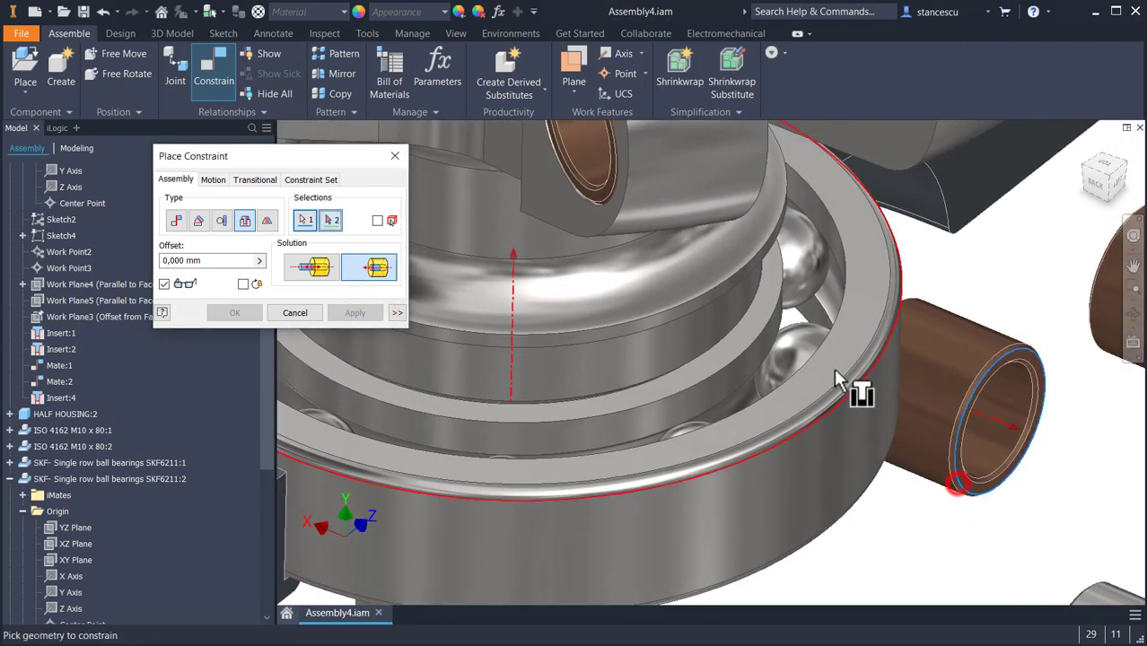
middle_drag(857, 290, 836, 588)
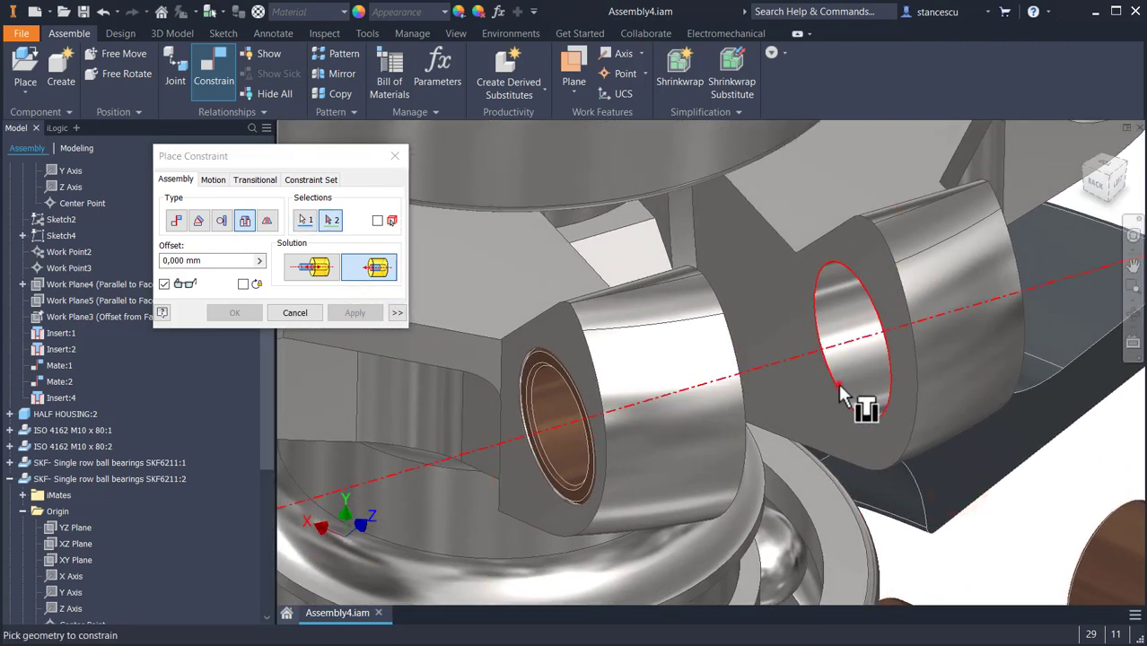
click(838, 387)
click(356, 316)
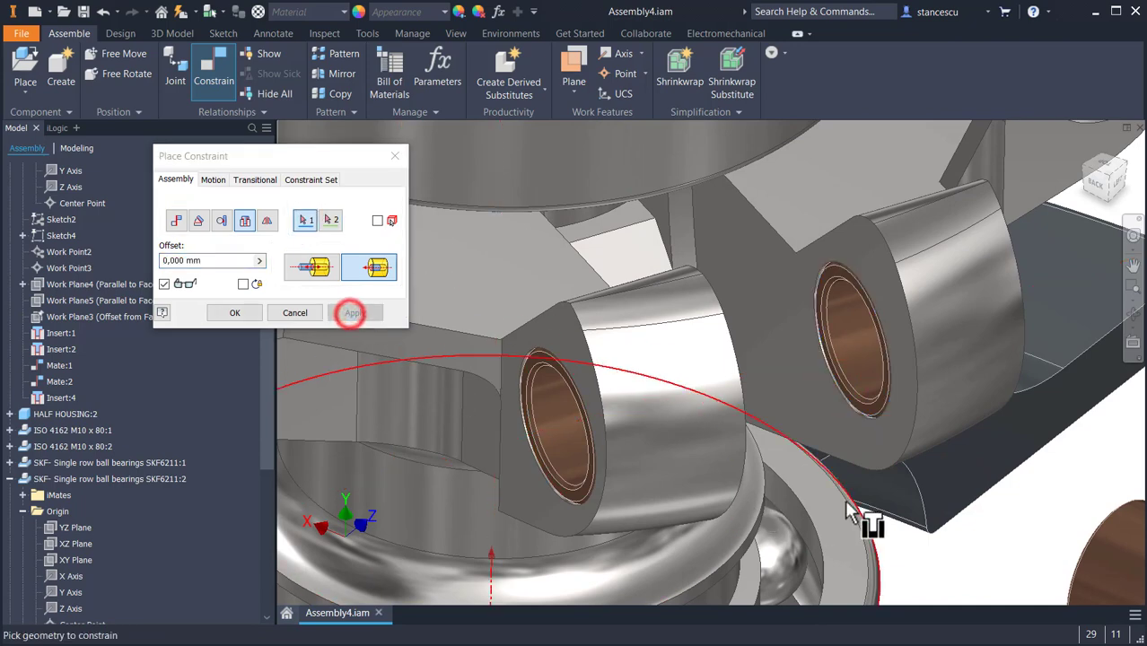
click(294, 312)
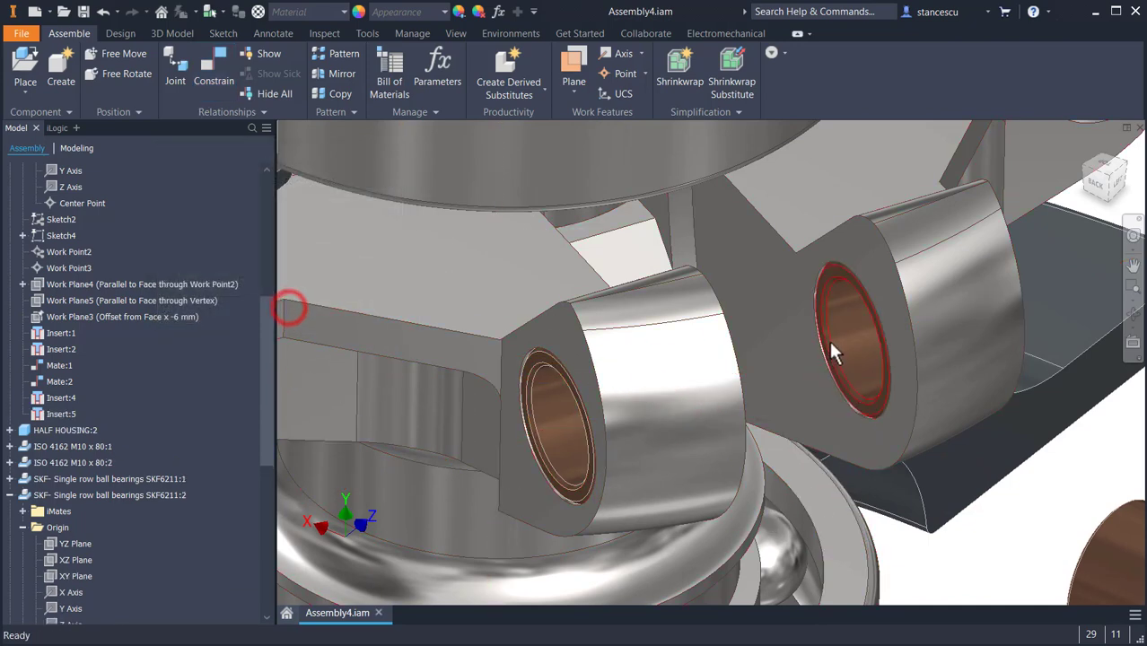
Turn the cross shaft to expose an empty fork and fit a bushing into its near lug hole with an aligned Insert at 0 mm offset
drag(812, 356, 368, 416)
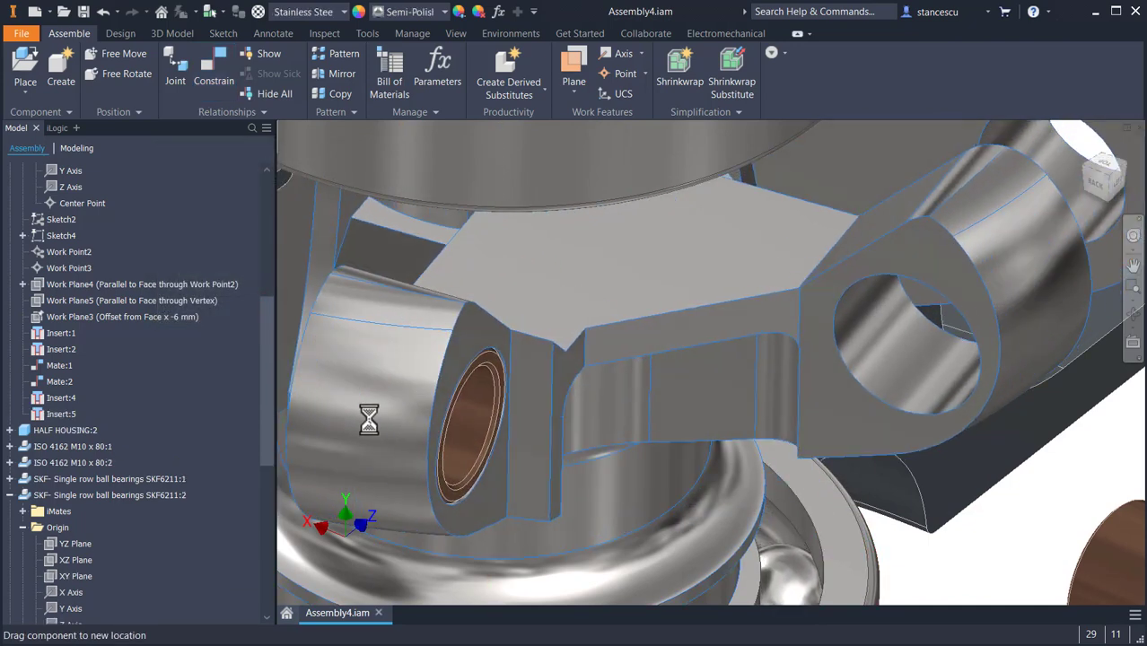
middle_drag(794, 458, 508, 395)
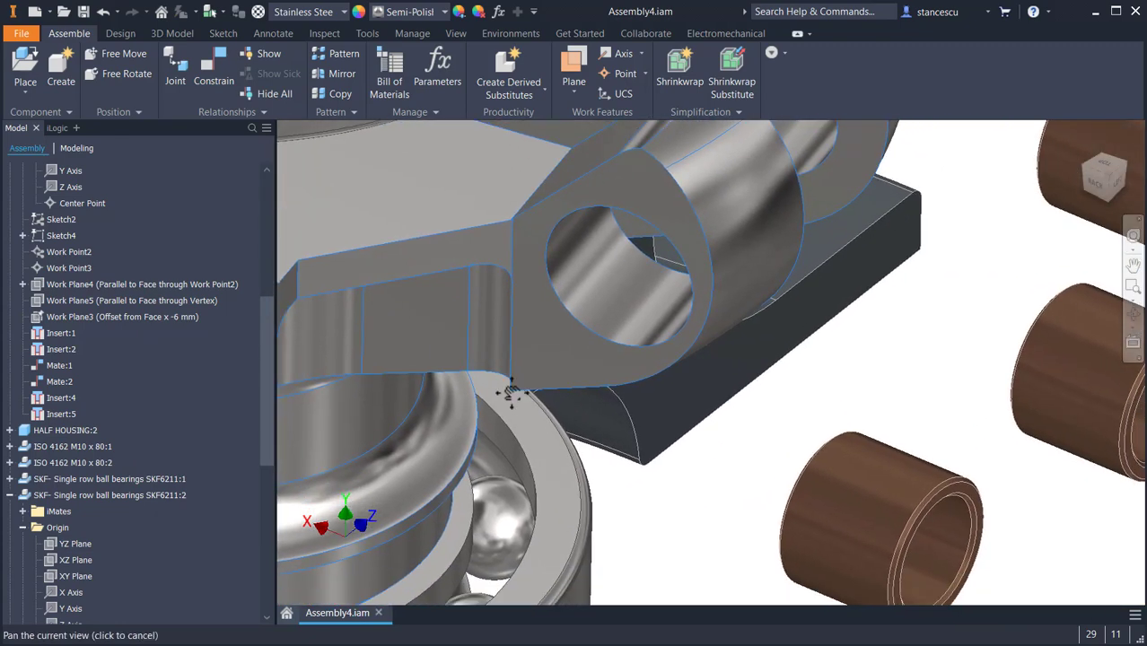
click(212, 66)
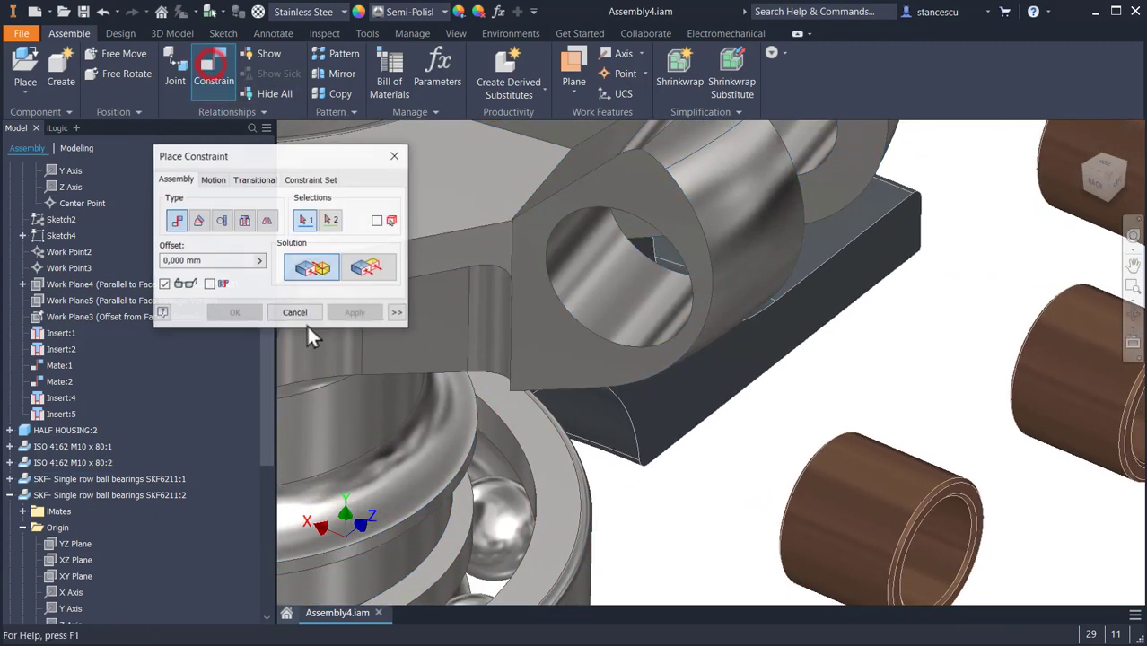
click(244, 220)
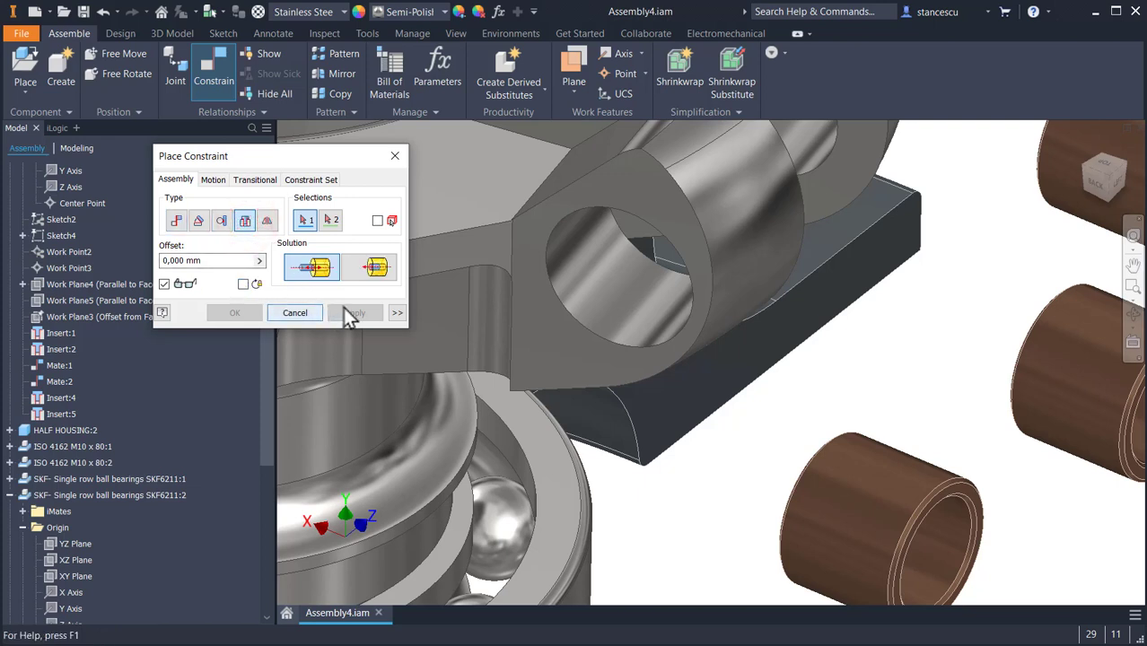
click(377, 266)
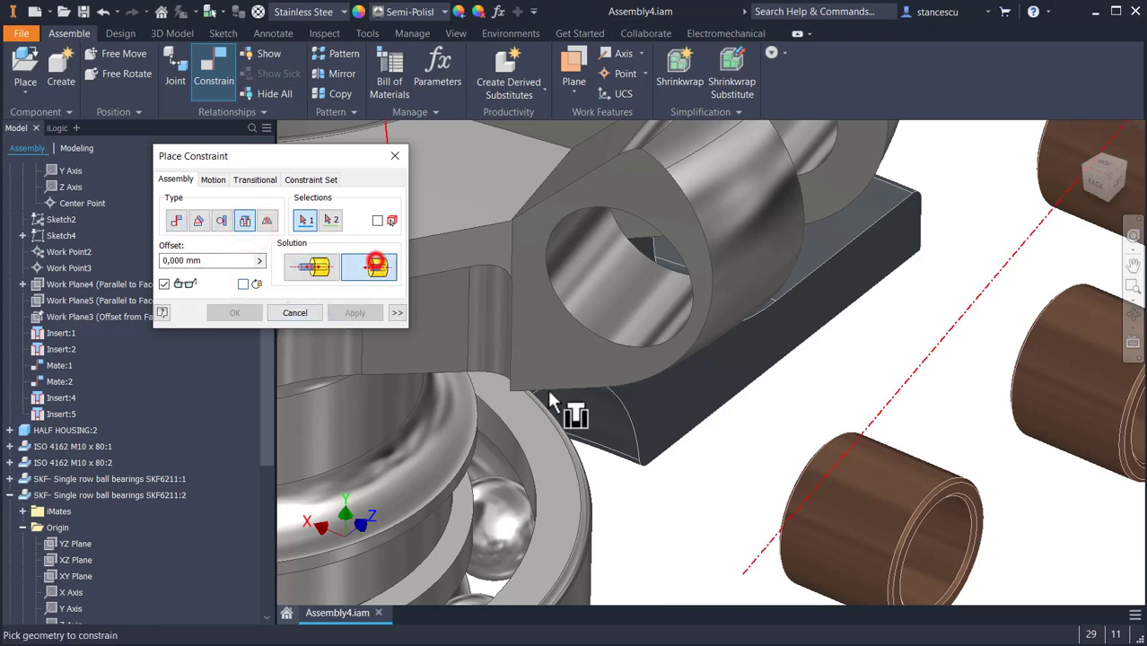
click(947, 486)
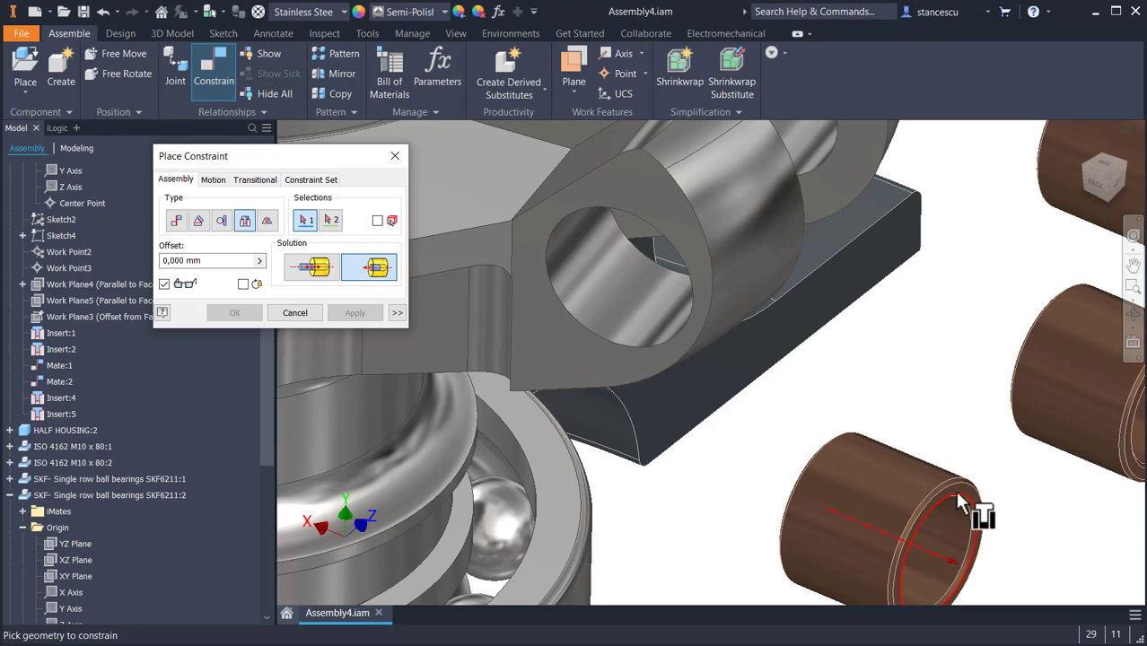
click(642, 344)
click(357, 314)
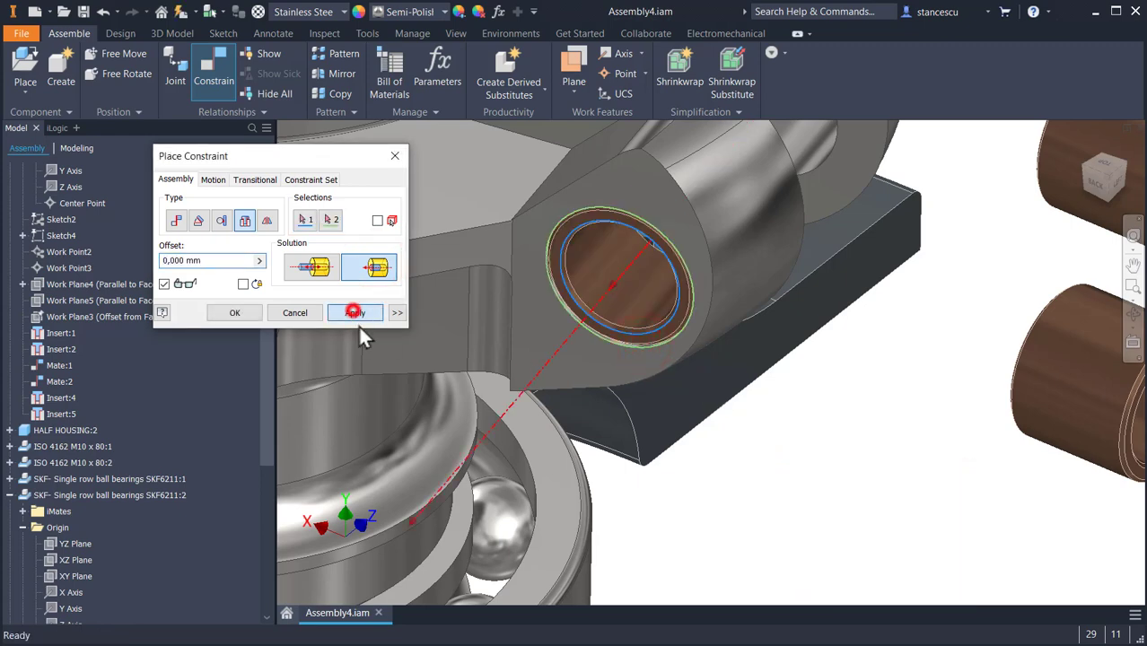
Fit a fourth bushing into the far lug hole of the second fork with an aligned Insert constraint at 0 mm offset
middle_drag(825, 390, 660, 520)
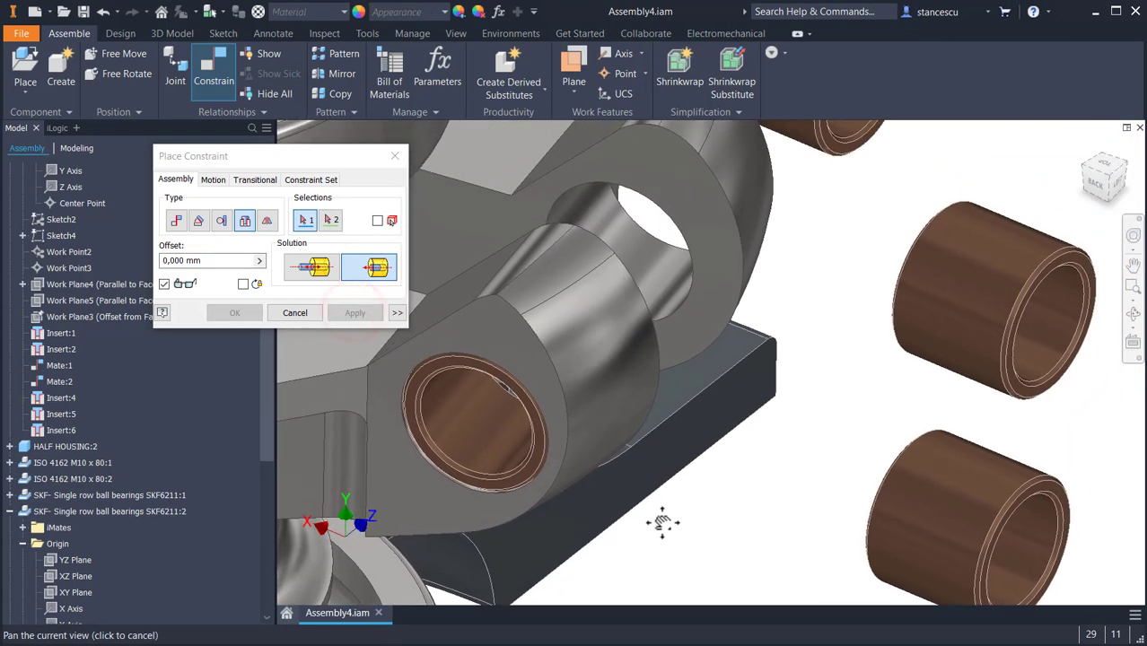
click(1044, 502)
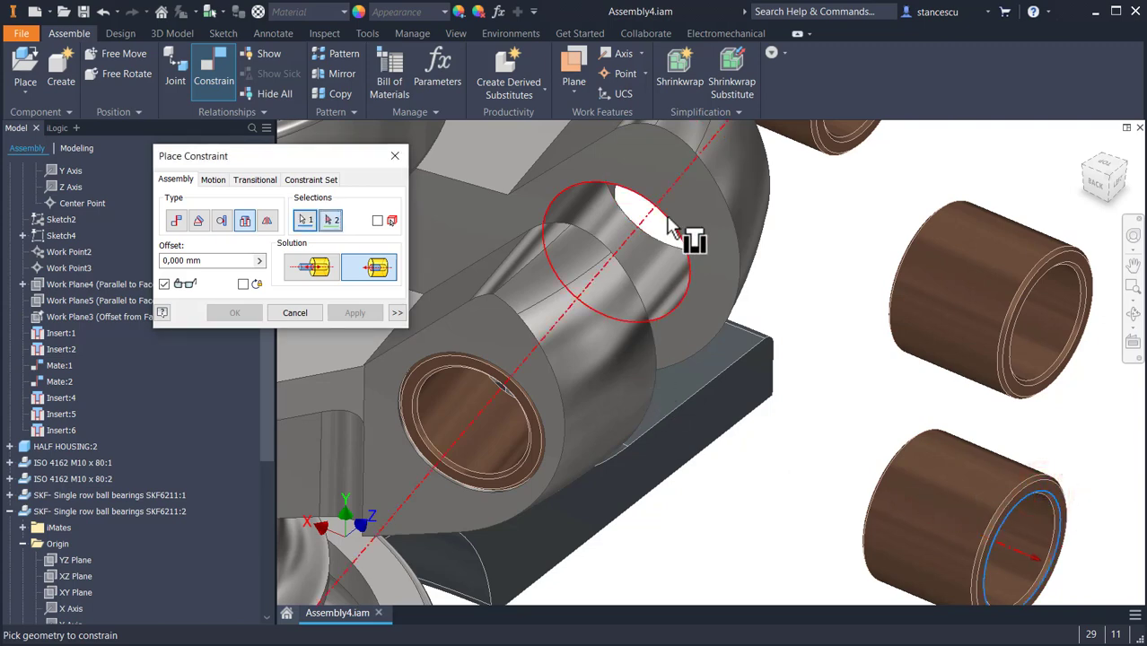
click(669, 250)
middle_drag(667, 306, 733, 567)
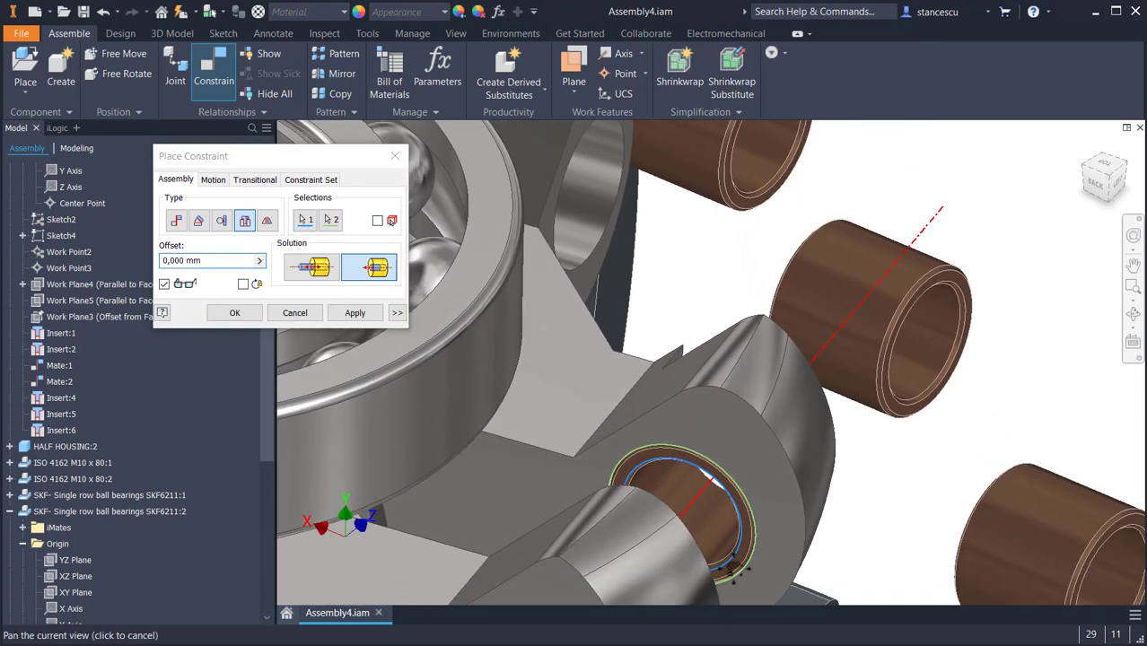
click(250, 313)
Turn the cross shaft to the third fork and fit a bushing into its near lug hole with an aligned Insert at 0 mm offset
drag(556, 310, 364, 622)
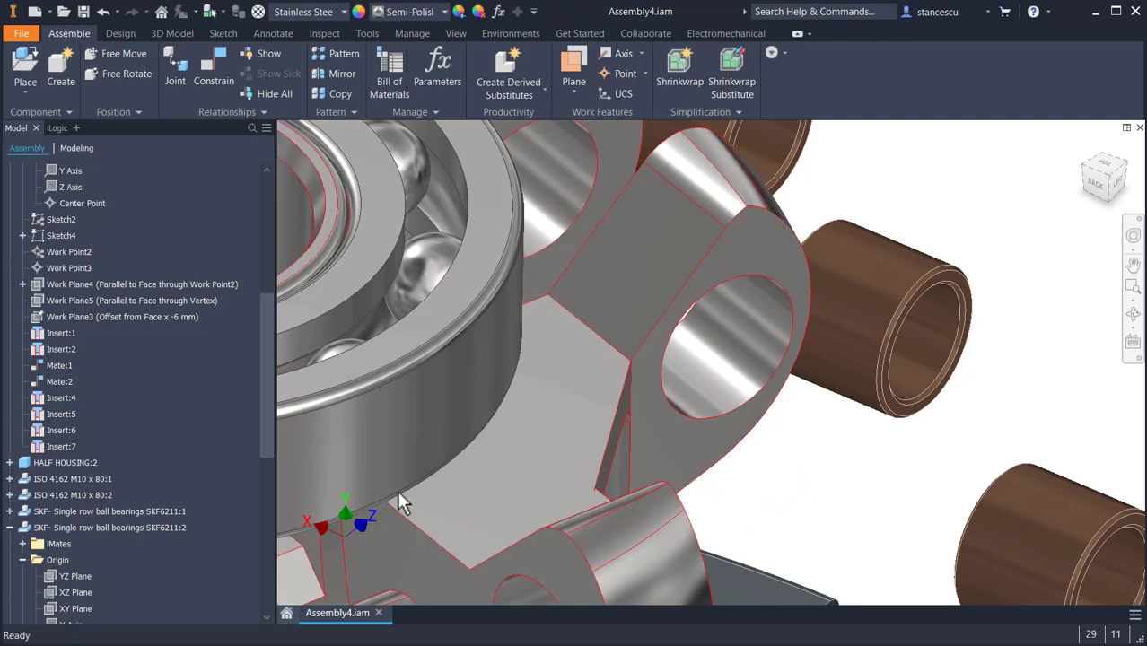
middle_drag(580, 483, 654, 267)
scroll(596, 264, up, 2)
scroll(596, 263, up, 2)
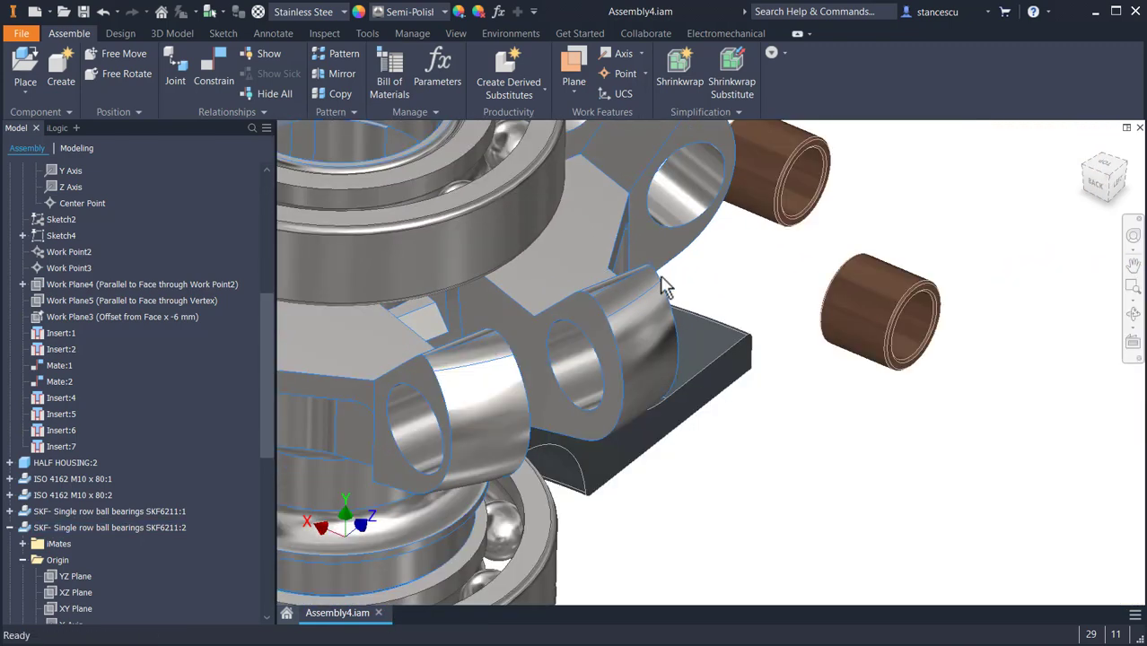
click(216, 72)
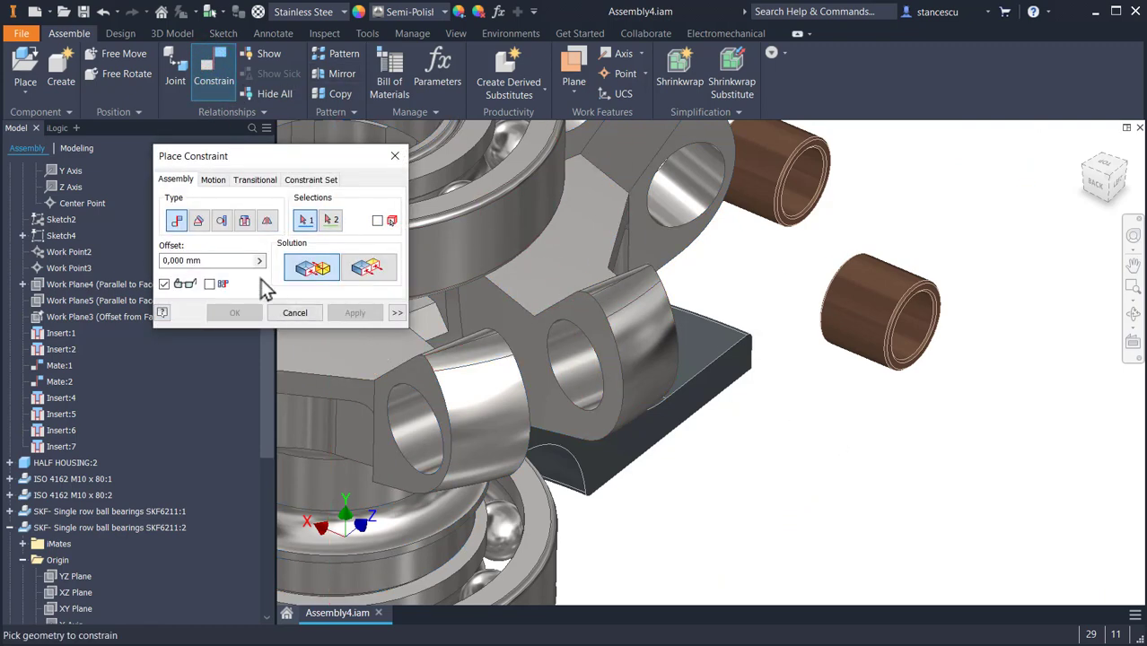
click(246, 221)
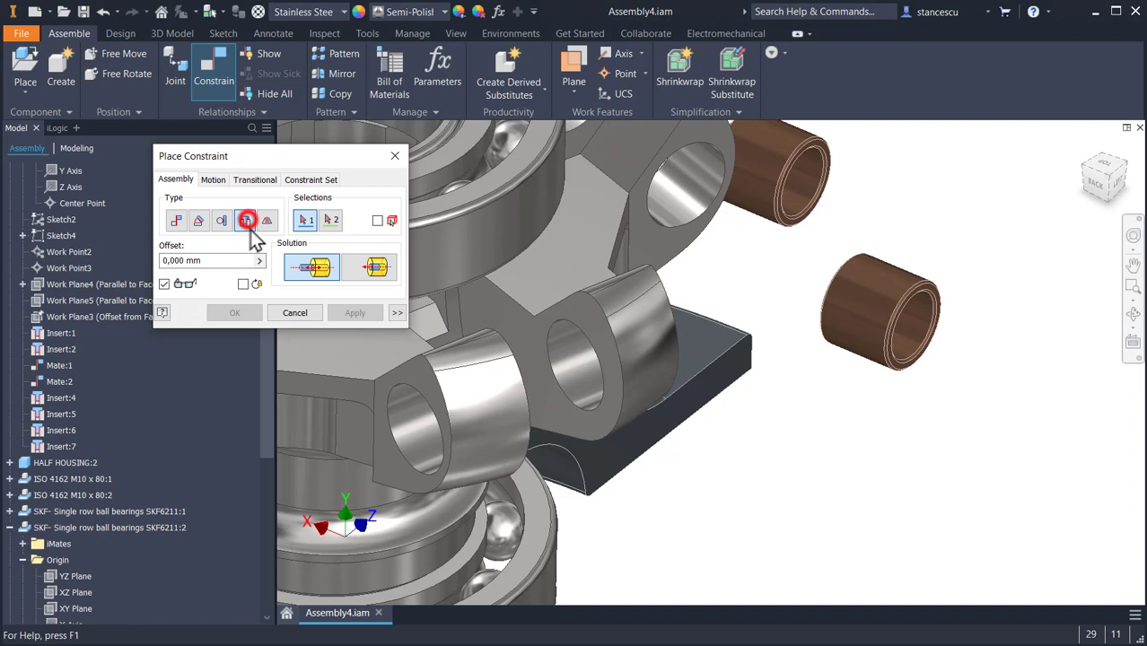
click(377, 266)
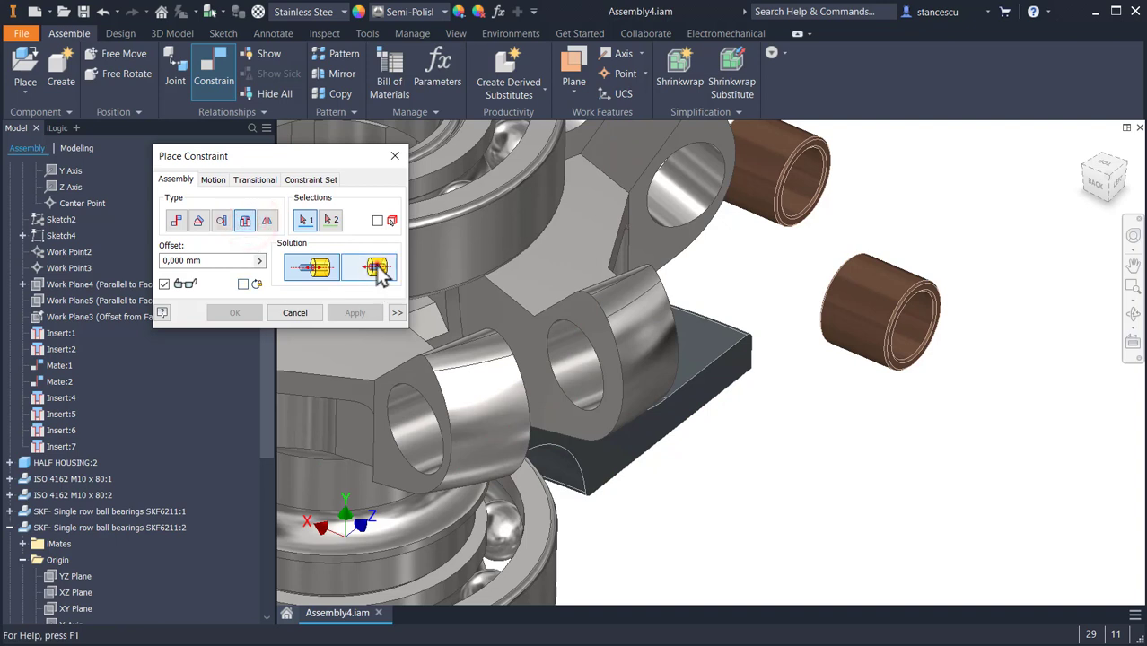
click(908, 379)
click(420, 466)
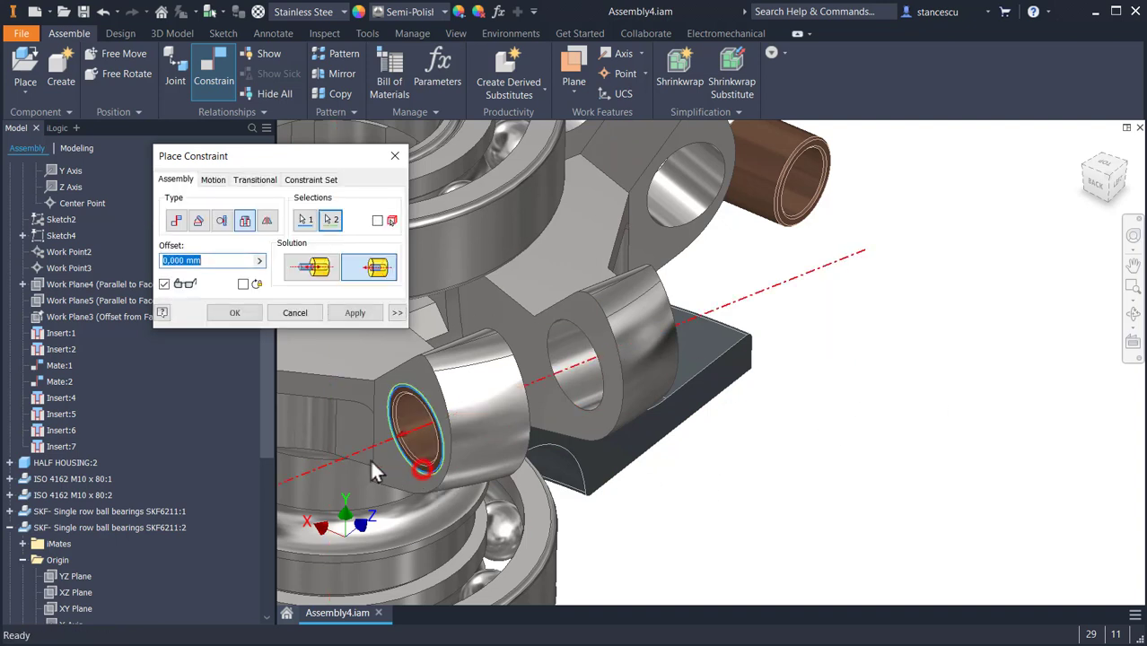
click(340, 313)
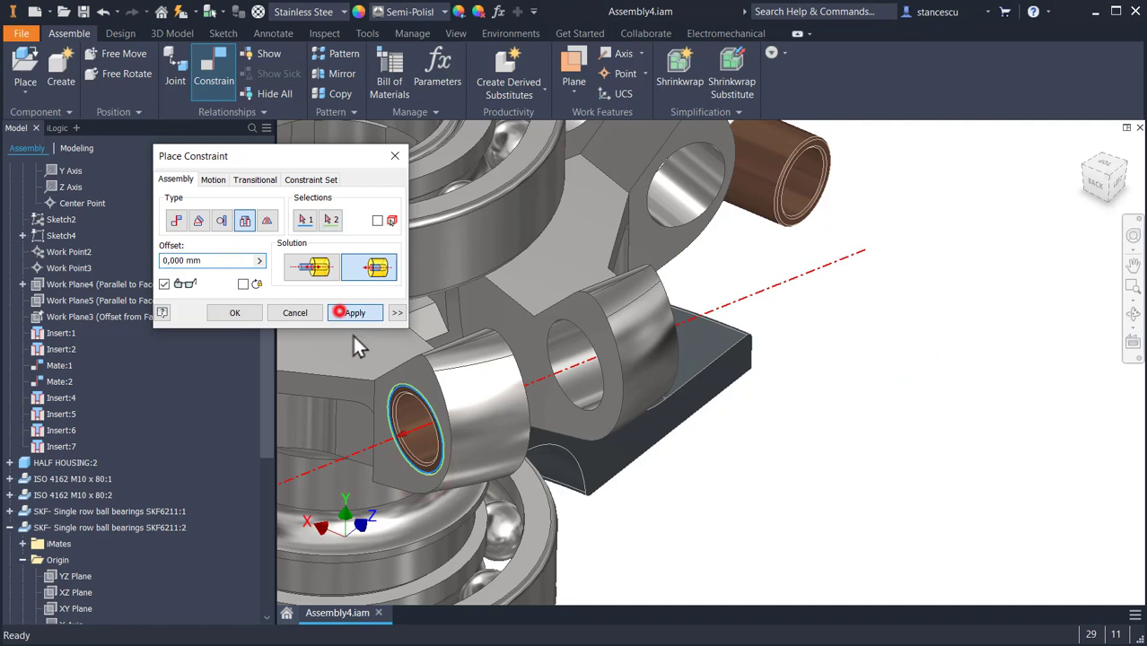
Insert a sixth bushing into the third fork's other lug hole, aligned with 0 mm offset
click(798, 239)
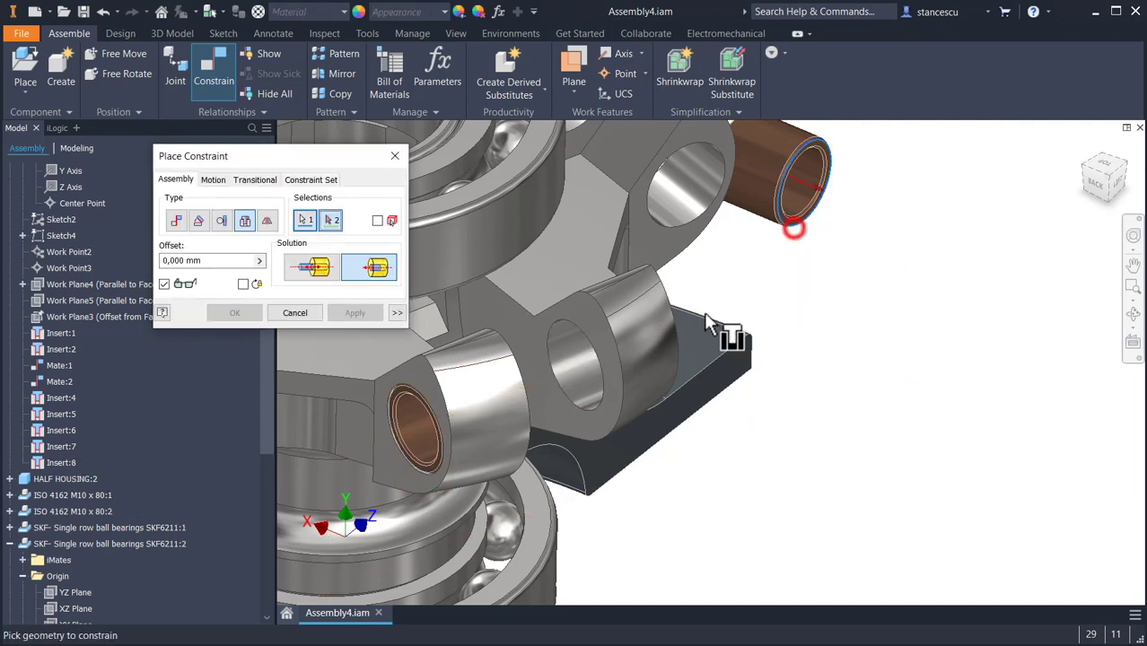
click(595, 354)
click(356, 316)
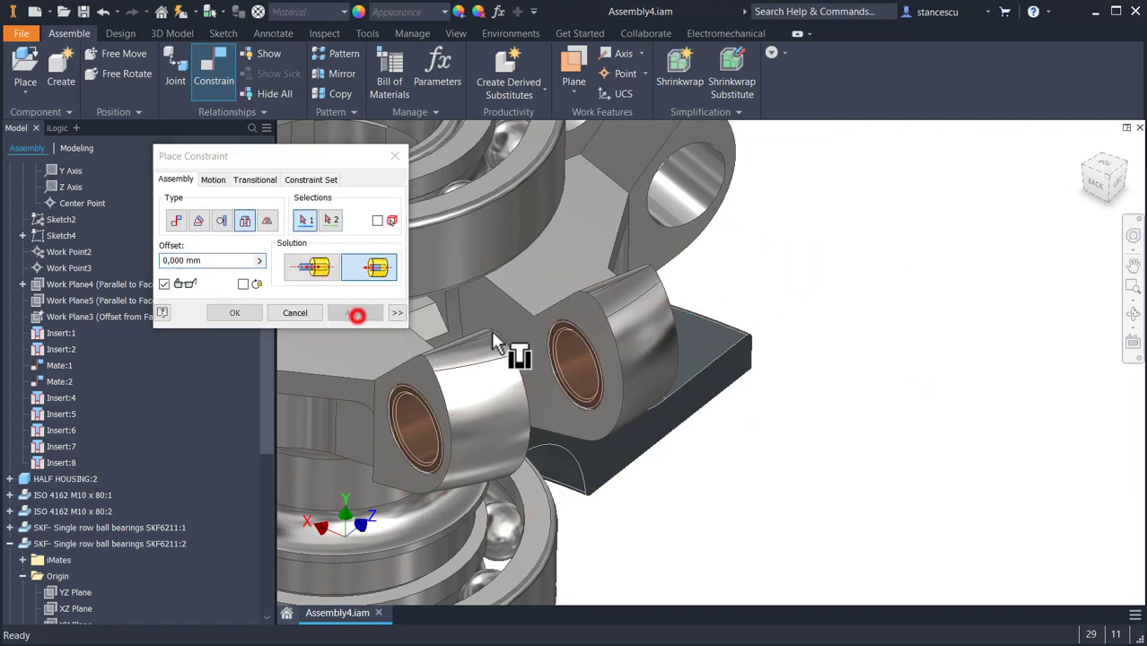
Insert a seventh bushing into the outer lug hole of the last empty fork, aligned with 0 mm offset
middle_drag(744, 344, 794, 553)
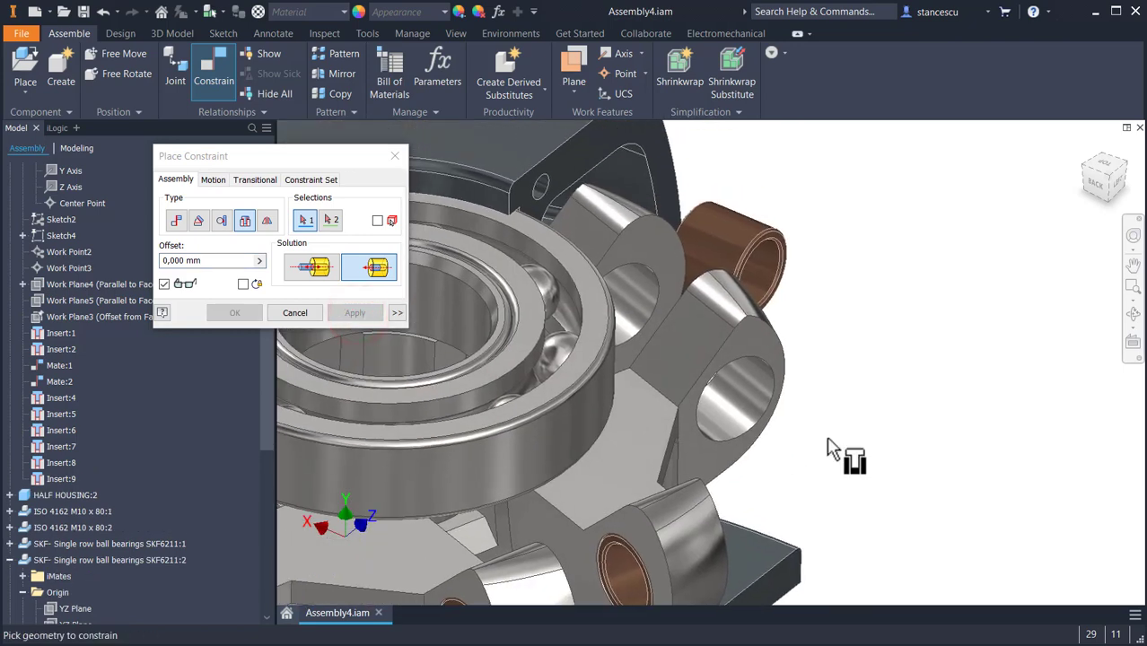
click(786, 244)
click(775, 384)
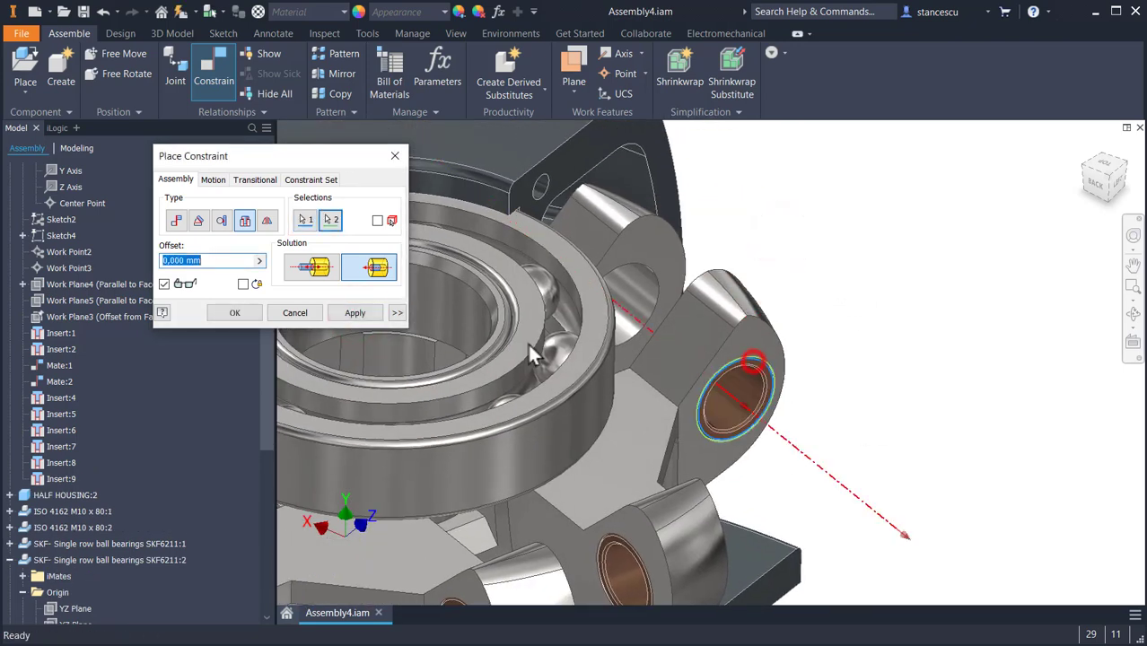
middle_drag(826, 346, 867, 557)
click(356, 313)
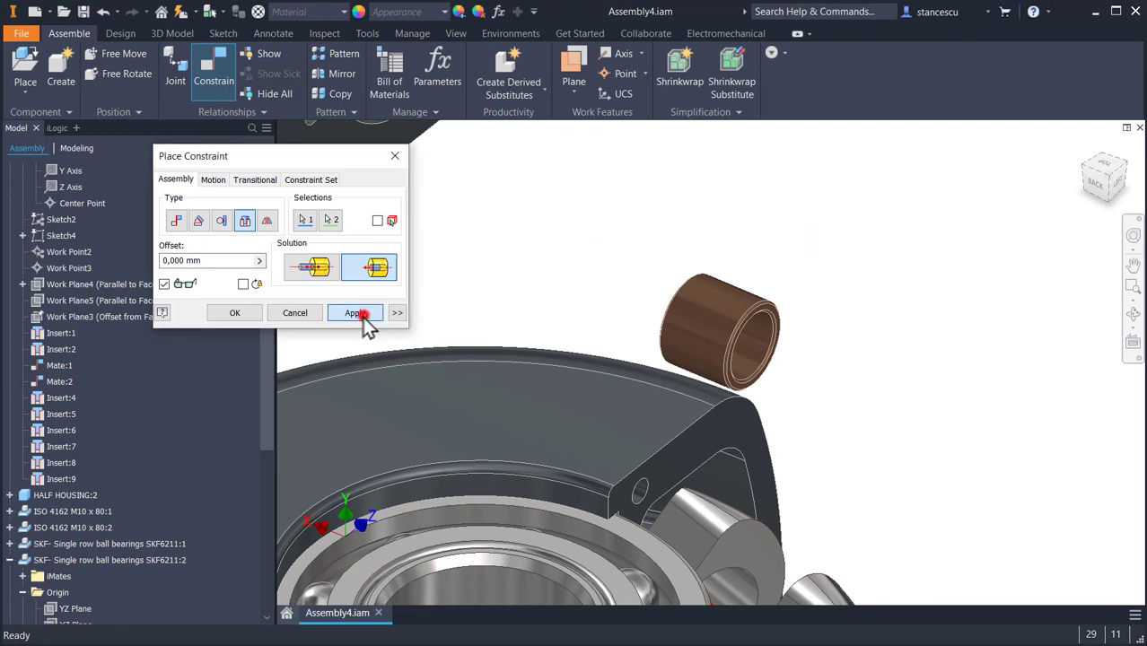
Fit the eighth bushing into the remaining lug hole of the last fork with an aligned Insert constraint at 0 mm offset
click(781, 312)
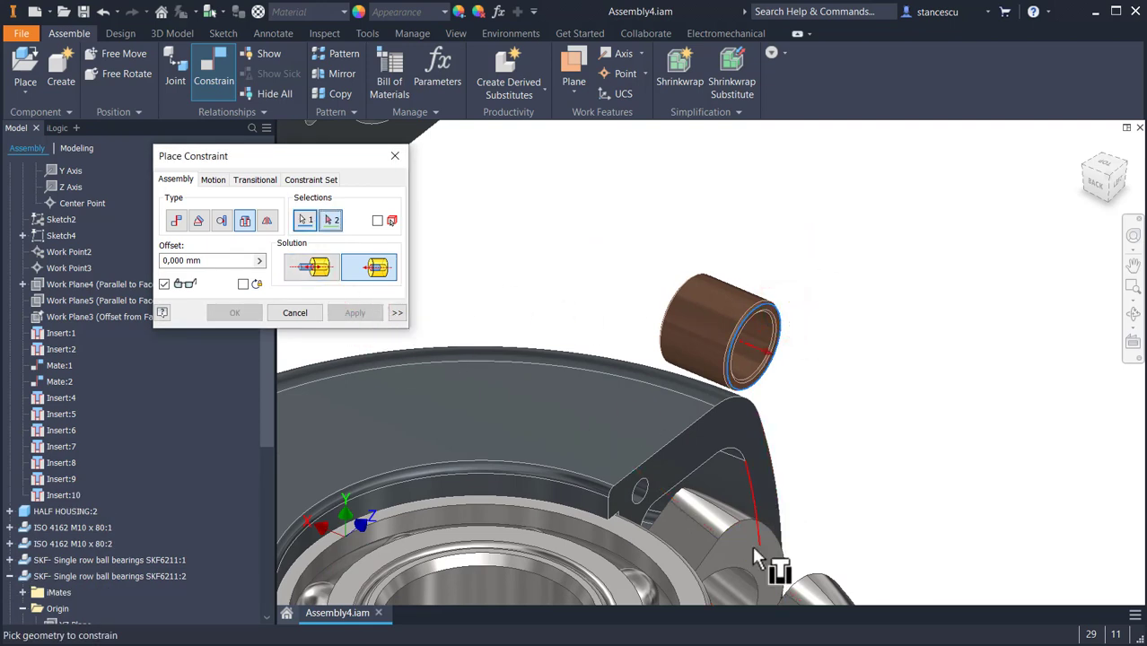
click(752, 579)
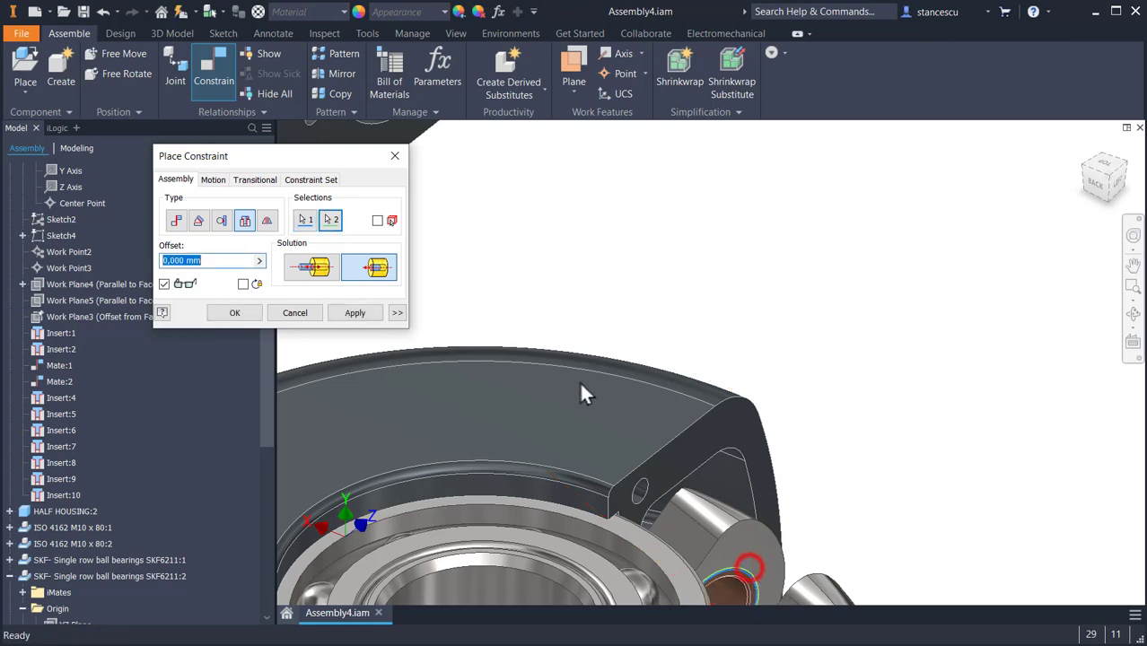
click(247, 313)
Examine the lower bearing's seat on the cross shaft, its position in the half housing, and the loose ring below
middle_drag(686, 362, 769, 155)
middle_drag(790, 390, 805, 157)
middle_drag(835, 330, 853, 190)
scroll(844, 283, down, 3)
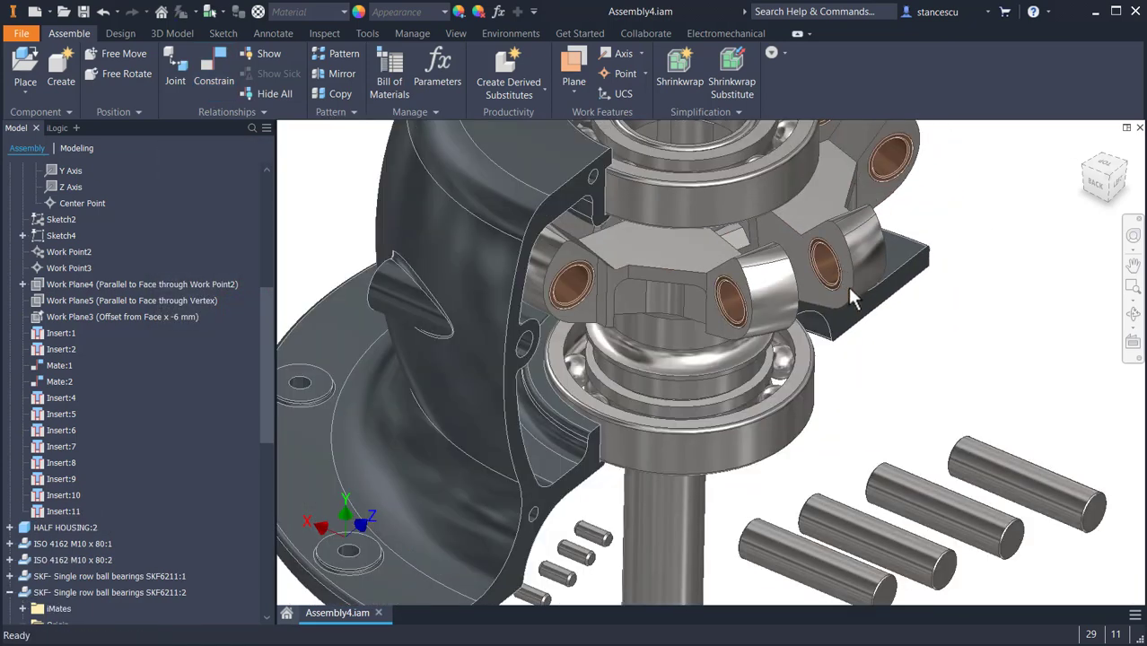
middle_drag(865, 338, 903, 257)
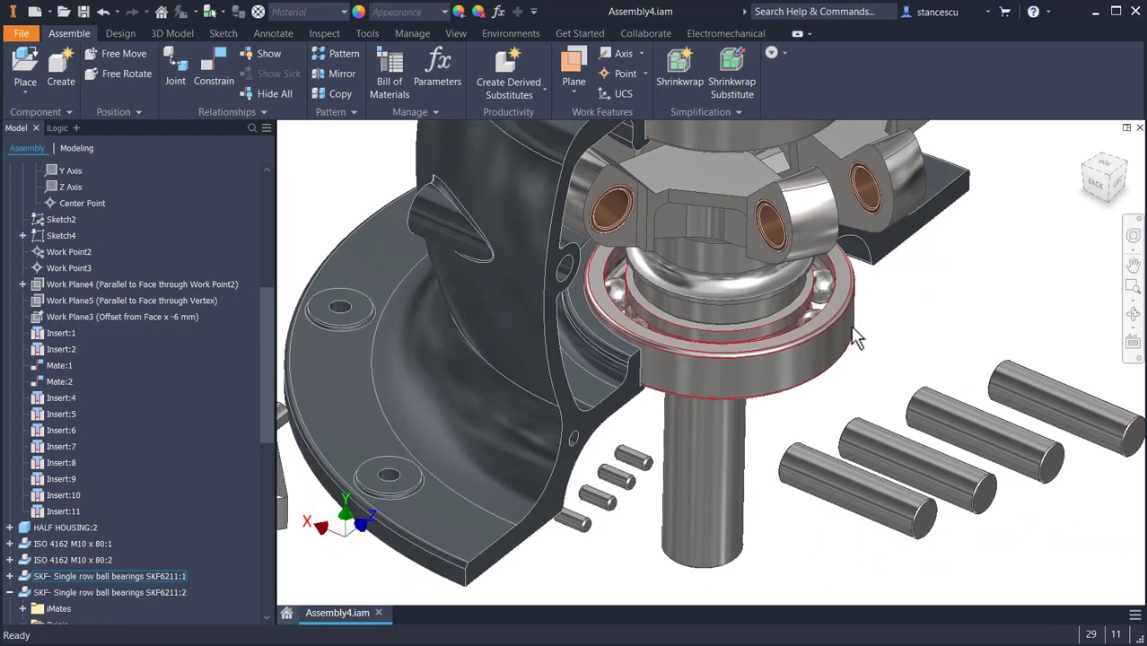
scroll(853, 331, down, 1)
middle_drag(857, 341, 819, 201)
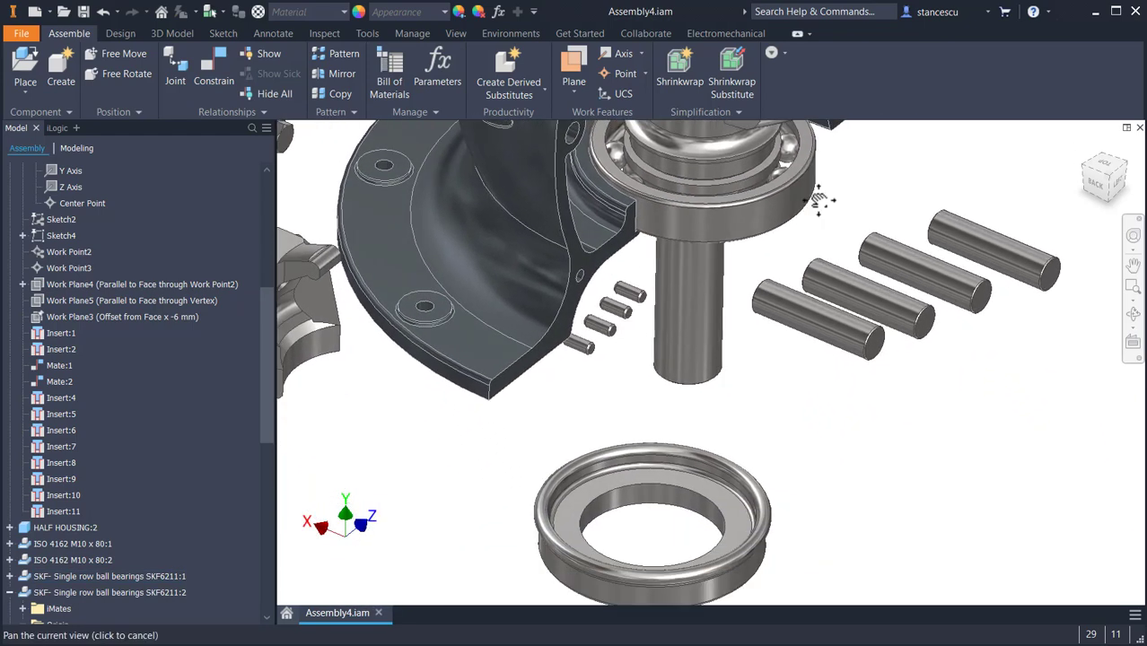
middle_drag(807, 254, 882, 294)
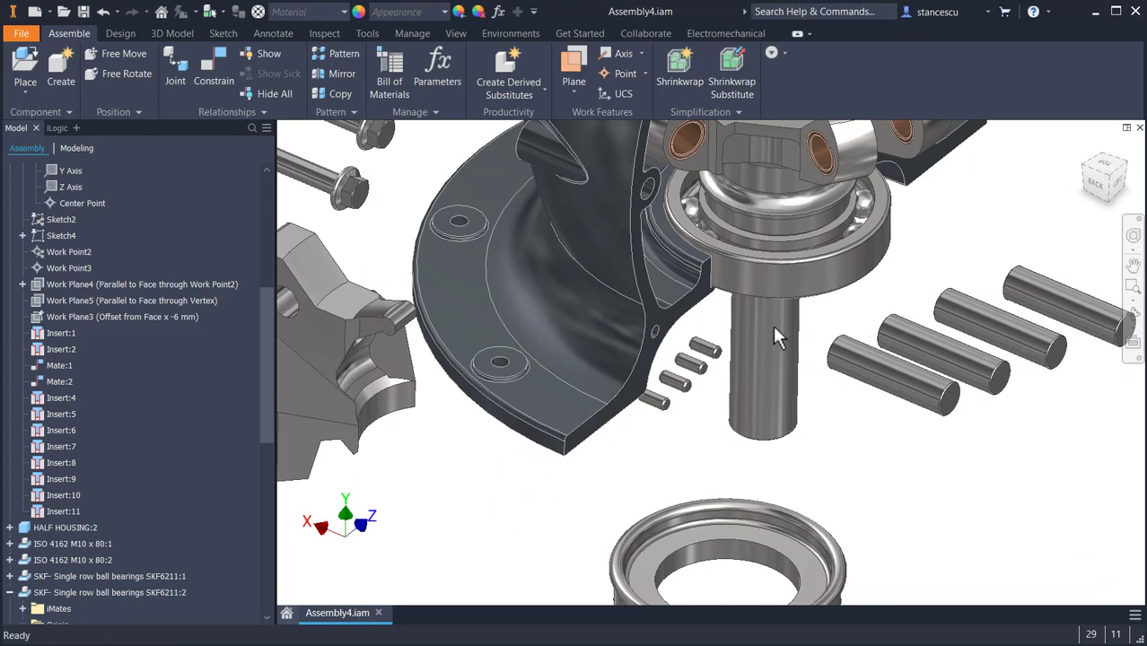
middle_drag(879, 545, 817, 512)
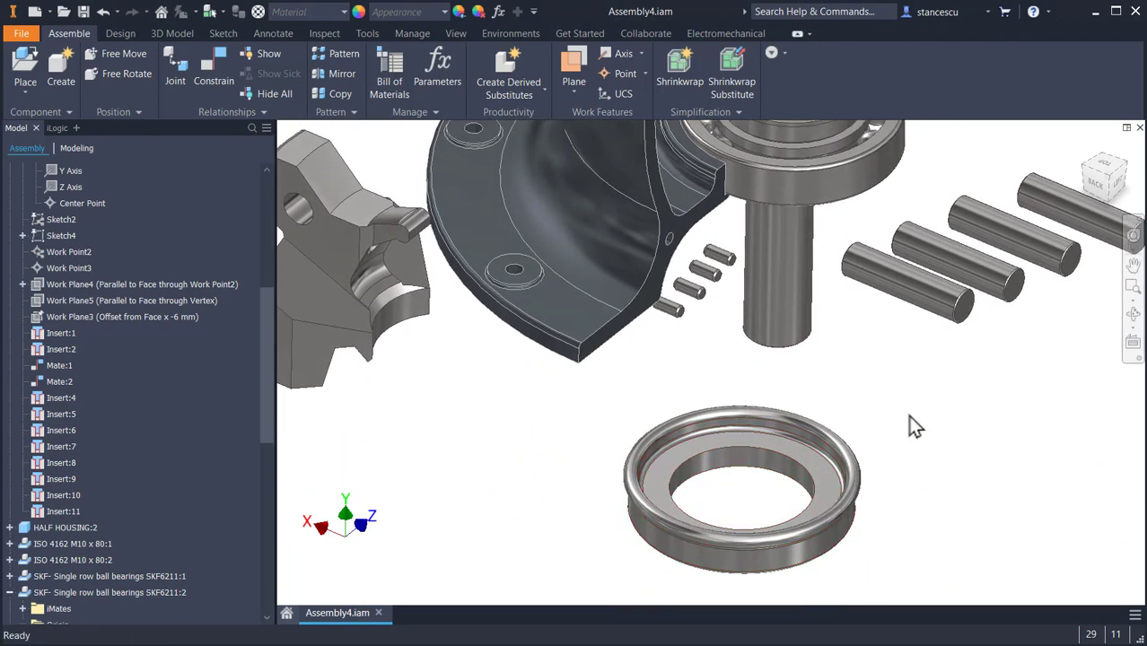
middle_drag(914, 426, 850, 607)
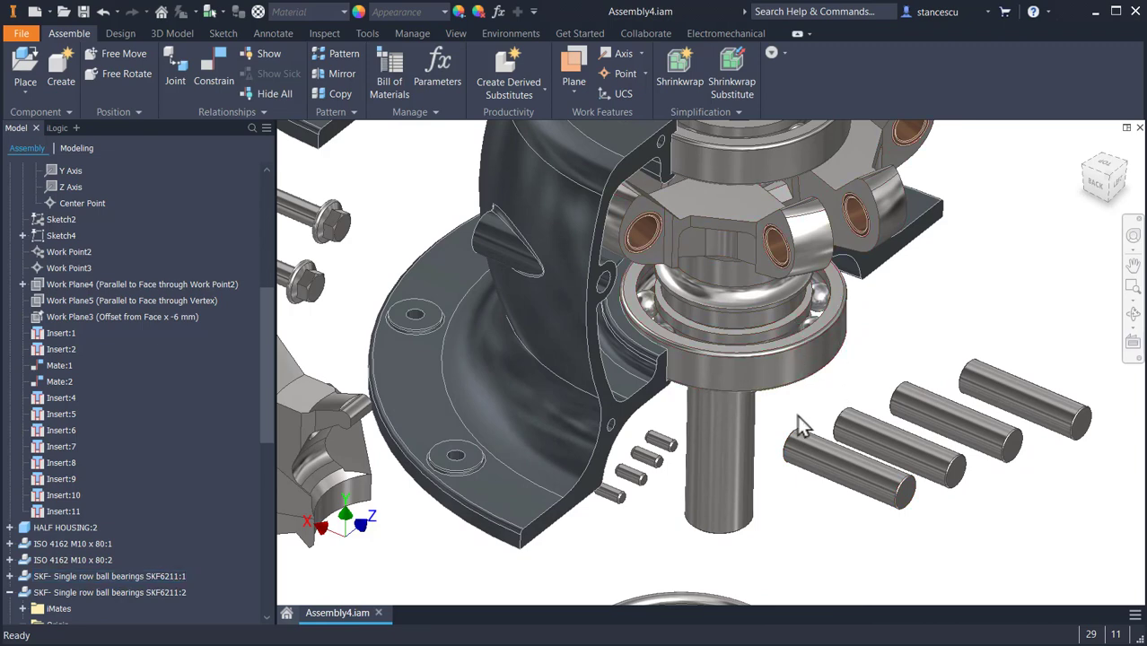
shift+middle_drag(791, 411, 781, 380)
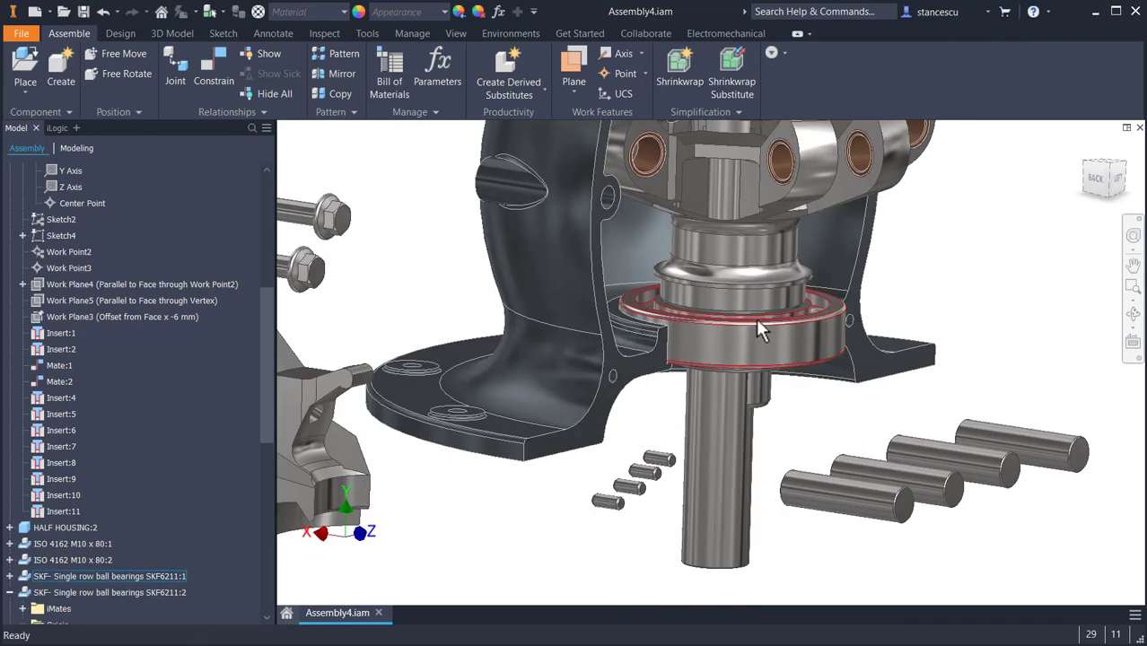
scroll(766, 291, up, 5)
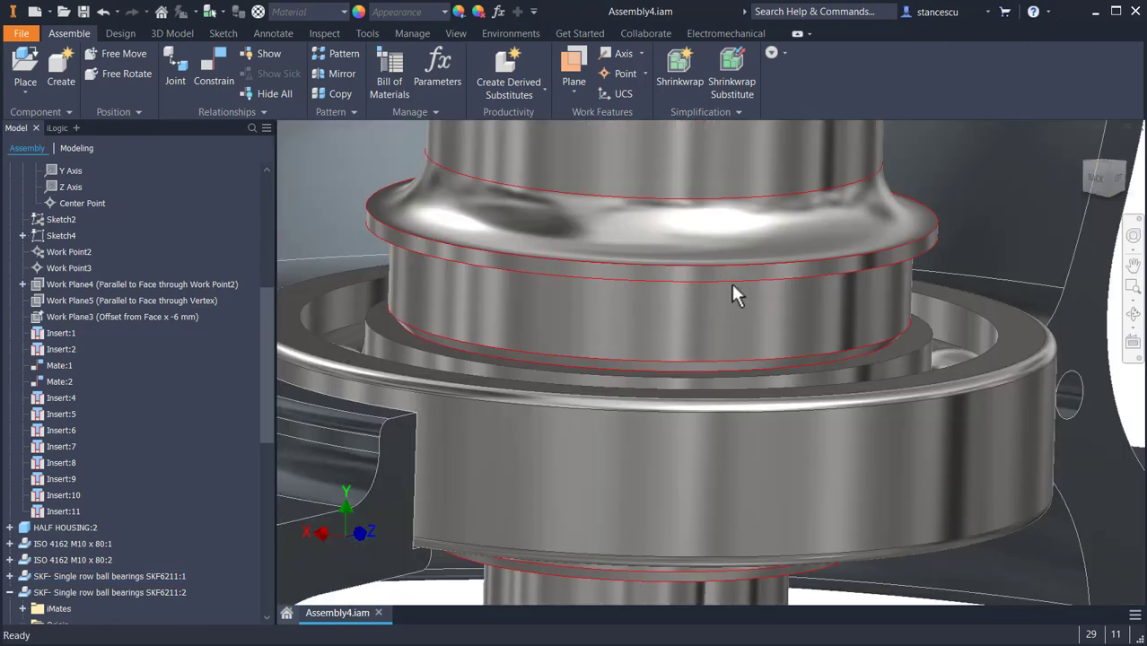
shift+middle_drag(751, 300, 750, 279)
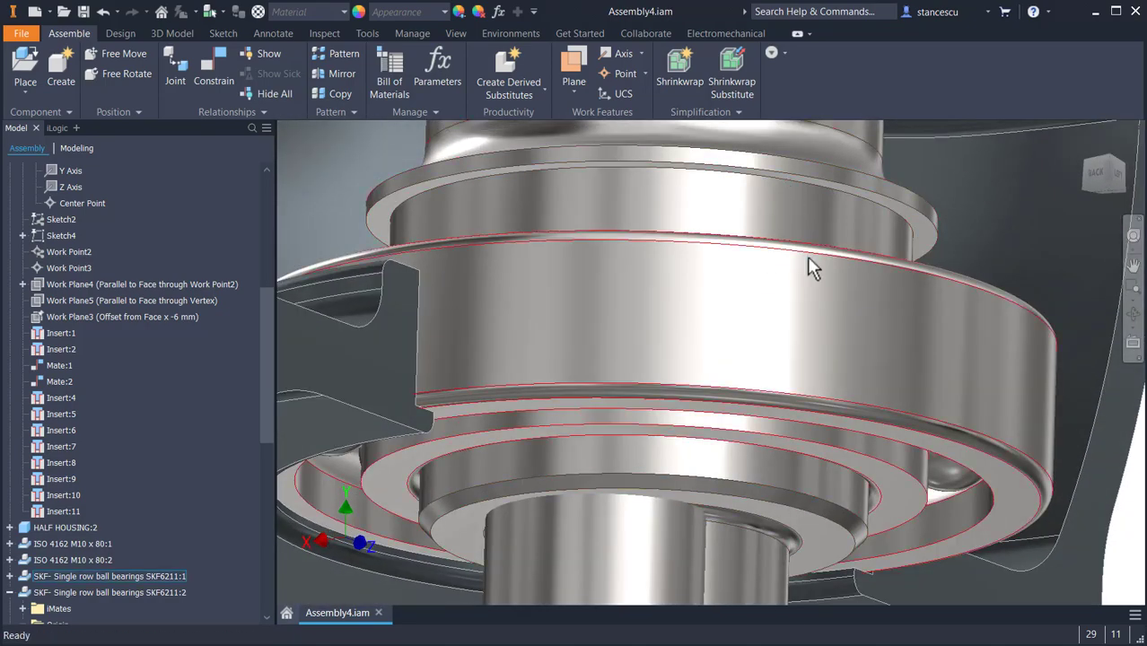
scroll(809, 299, down, 3)
shift+middle_drag(809, 300, 791, 277)
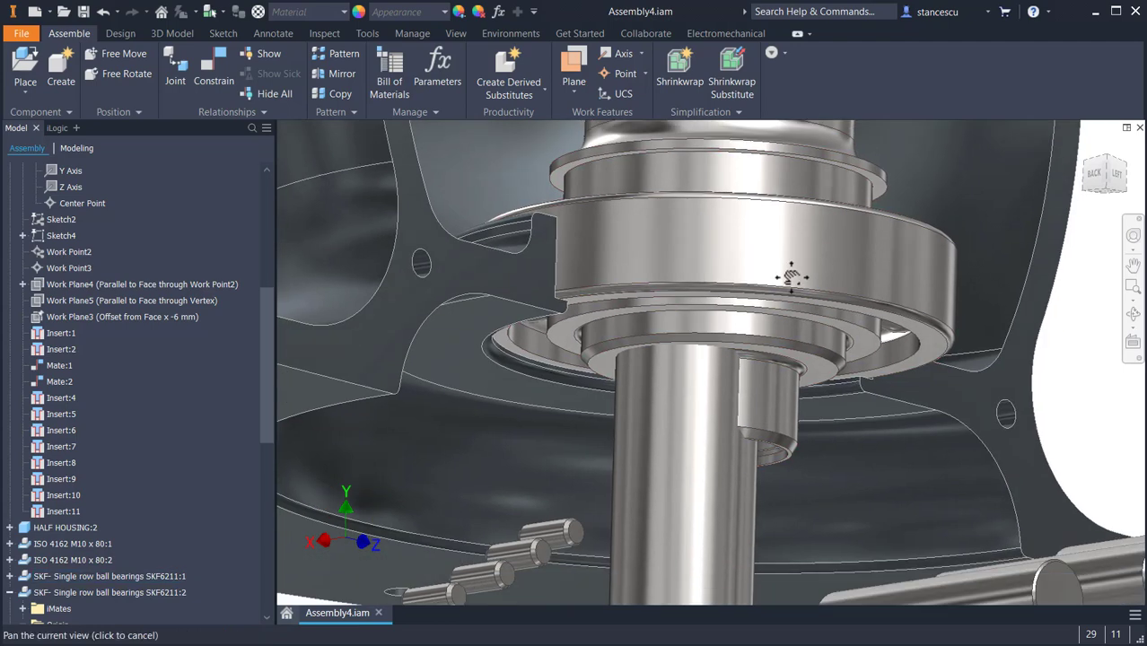
middle_drag(750, 416, 736, 345)
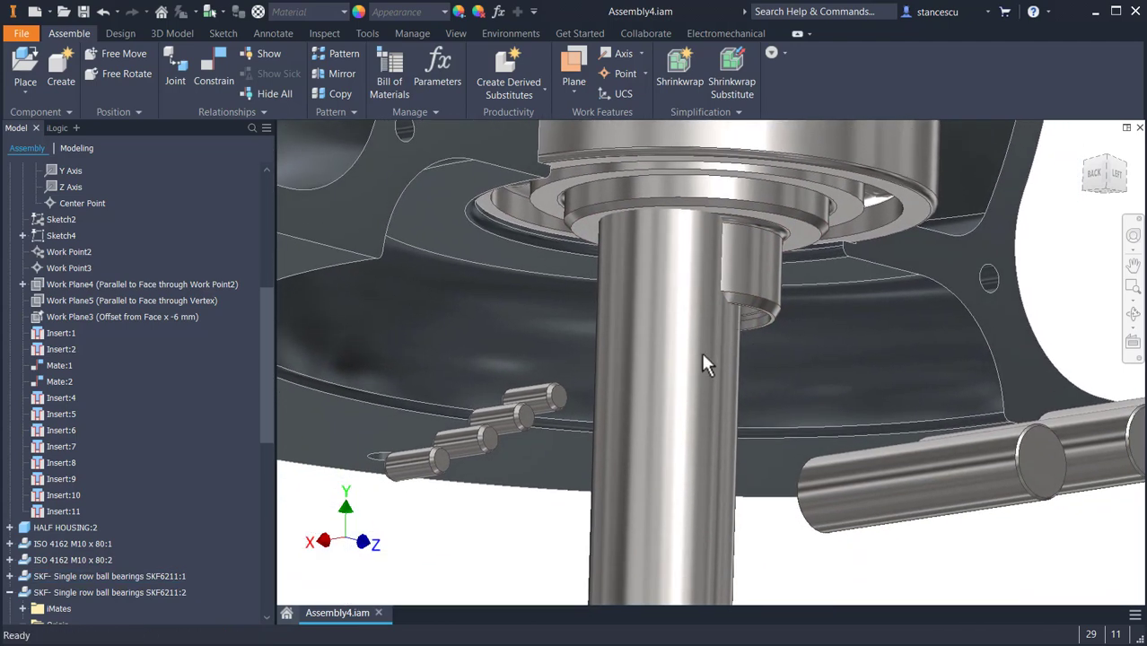
scroll(702, 413, up, 5)
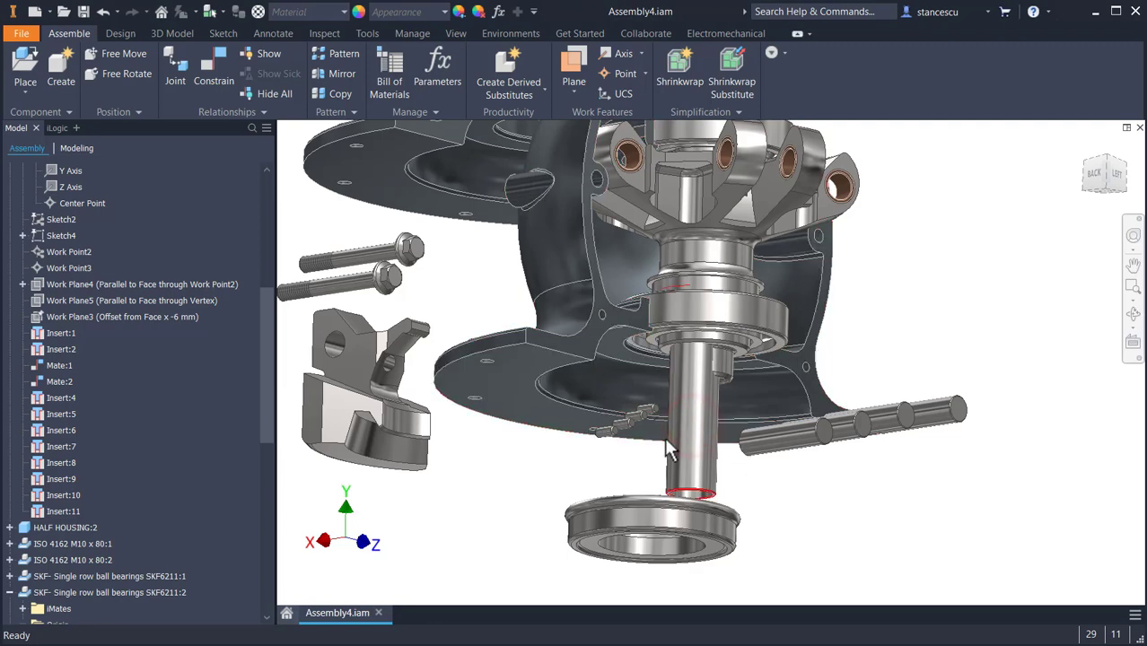
Move the long collared shaft clear of the cross shaft and seat the grooved ring on the lower bearing's upper face with an opposed Insert at 0 mm offset
drag(684, 453, 1006, 467)
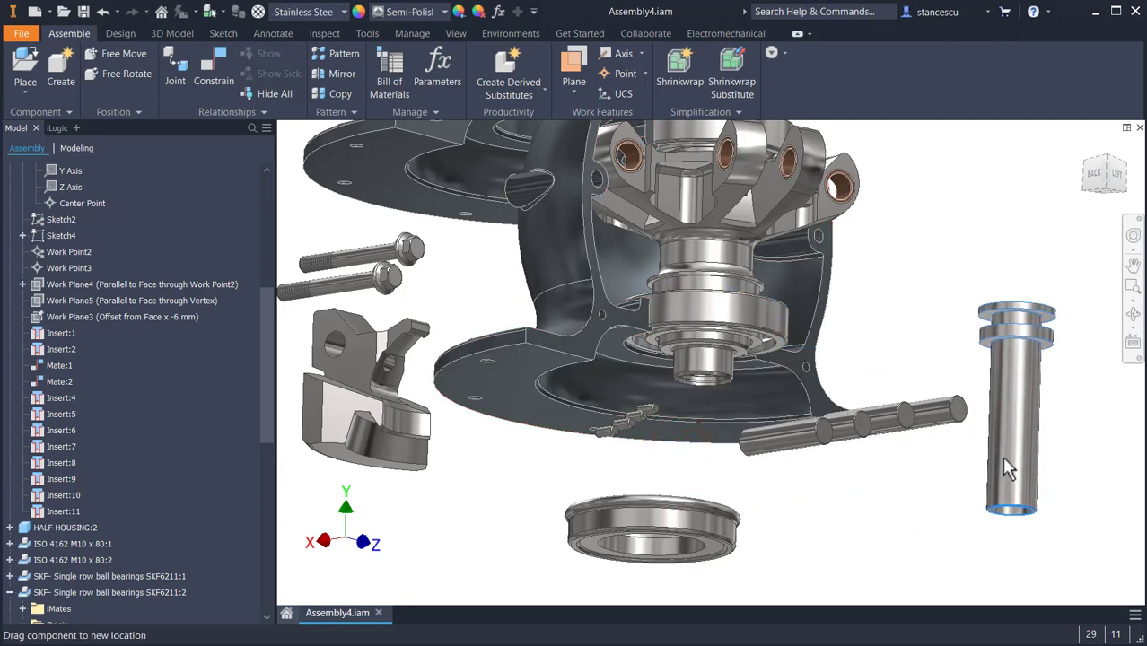
shift+middle_drag(826, 508, 825, 513)
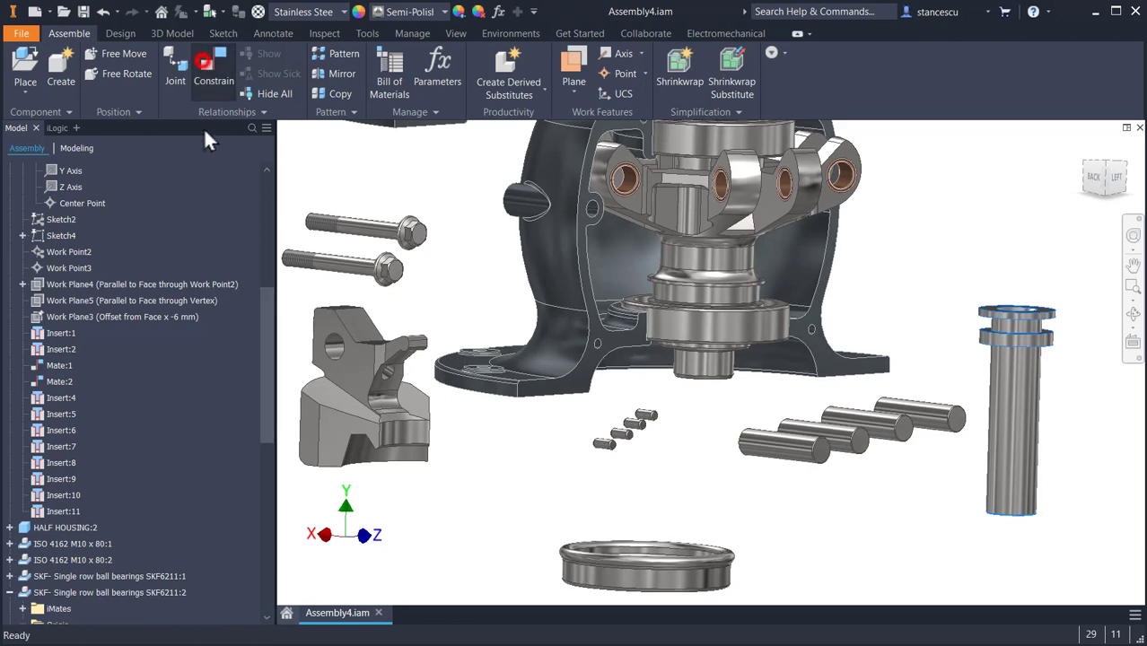
click(207, 65)
click(244, 223)
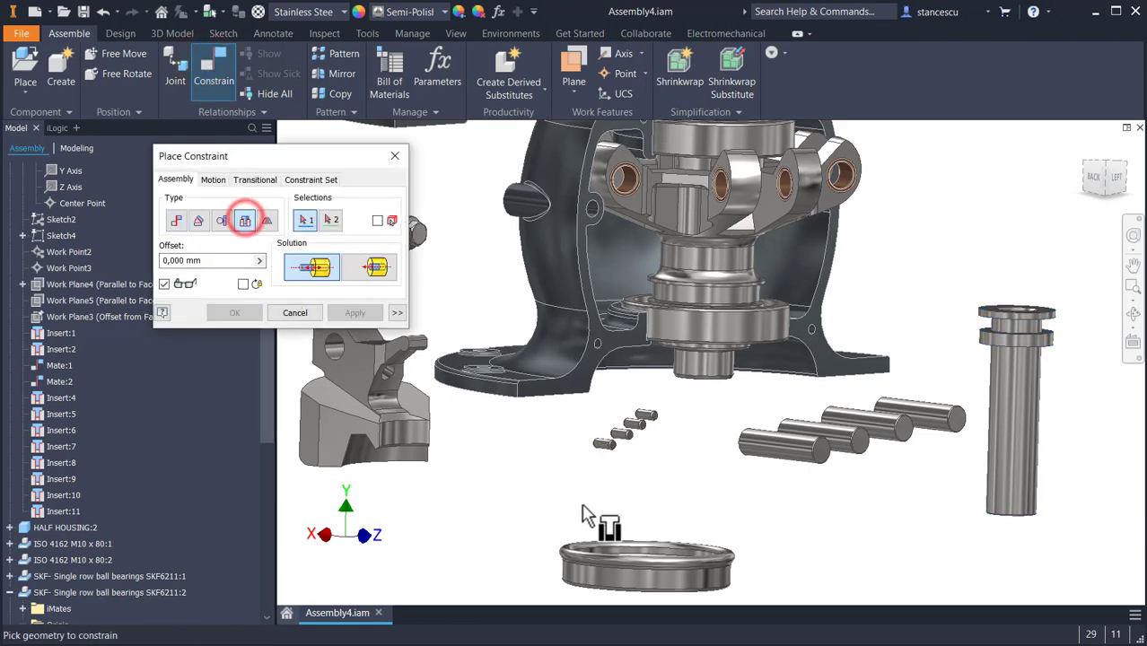
shift+middle_drag(653, 535, 666, 480)
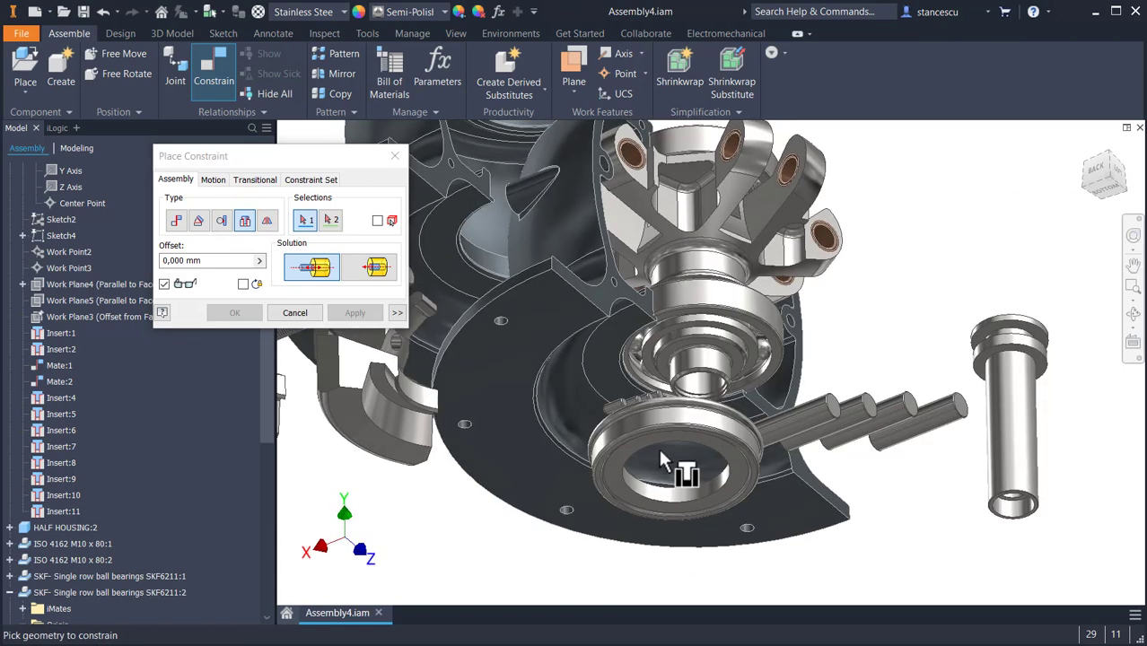
scroll(658, 443, up, 4)
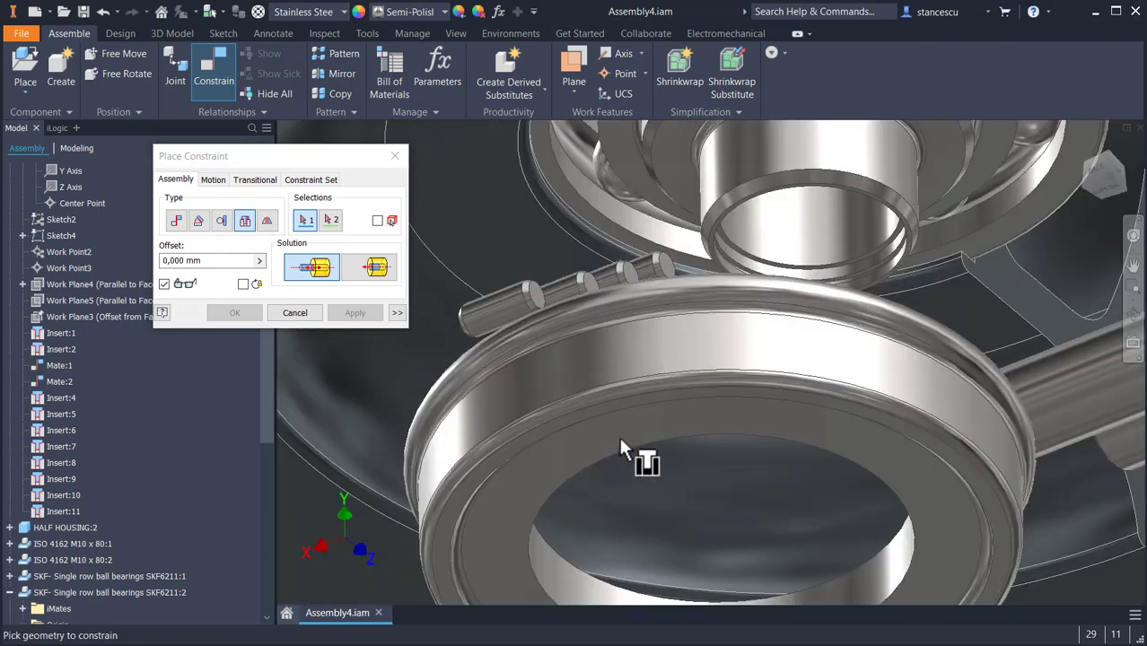
click(582, 409)
middle_drag(825, 350, 769, 576)
shift+middle_drag(793, 526, 801, 449)
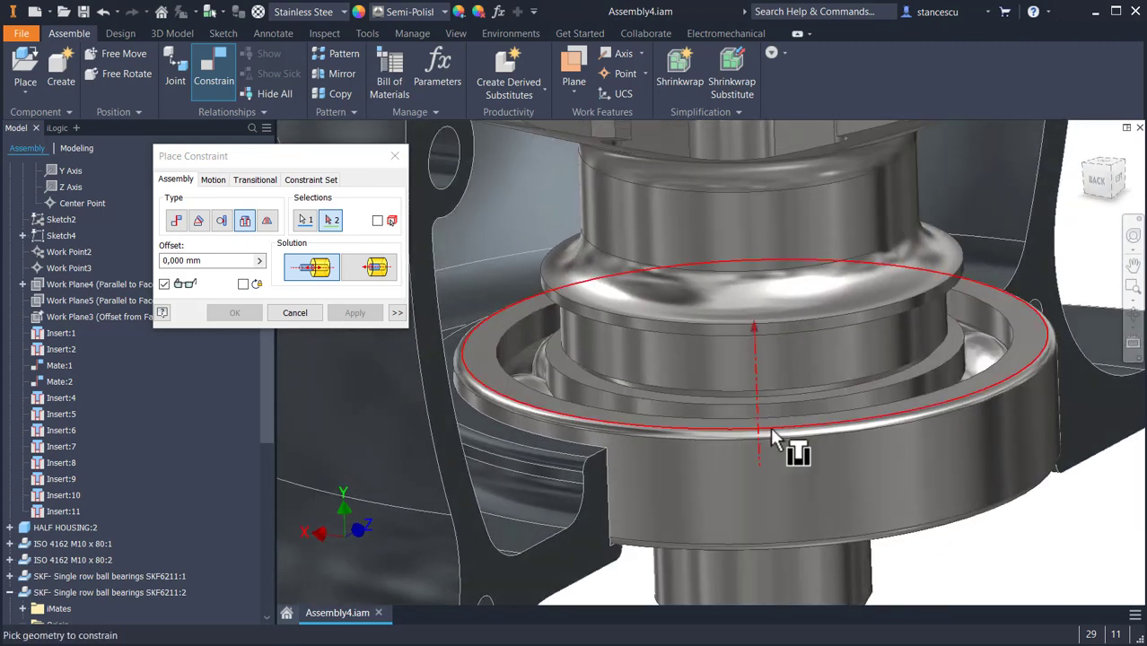
click(936, 372)
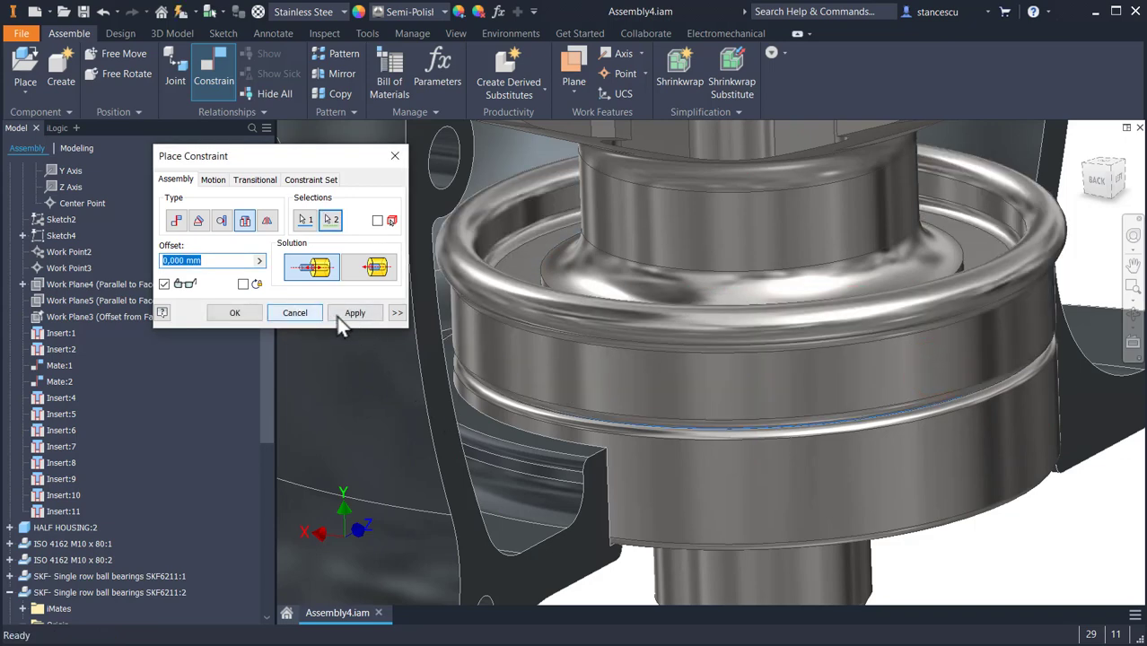
click(340, 315)
click(300, 316)
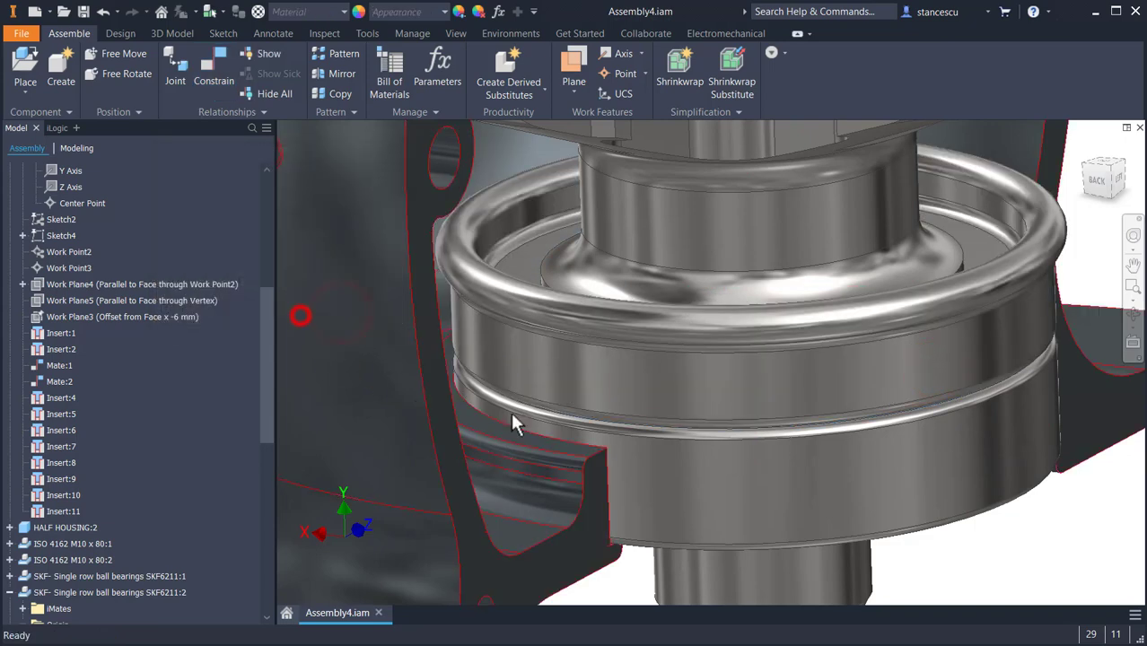
scroll(710, 415, down, 3)
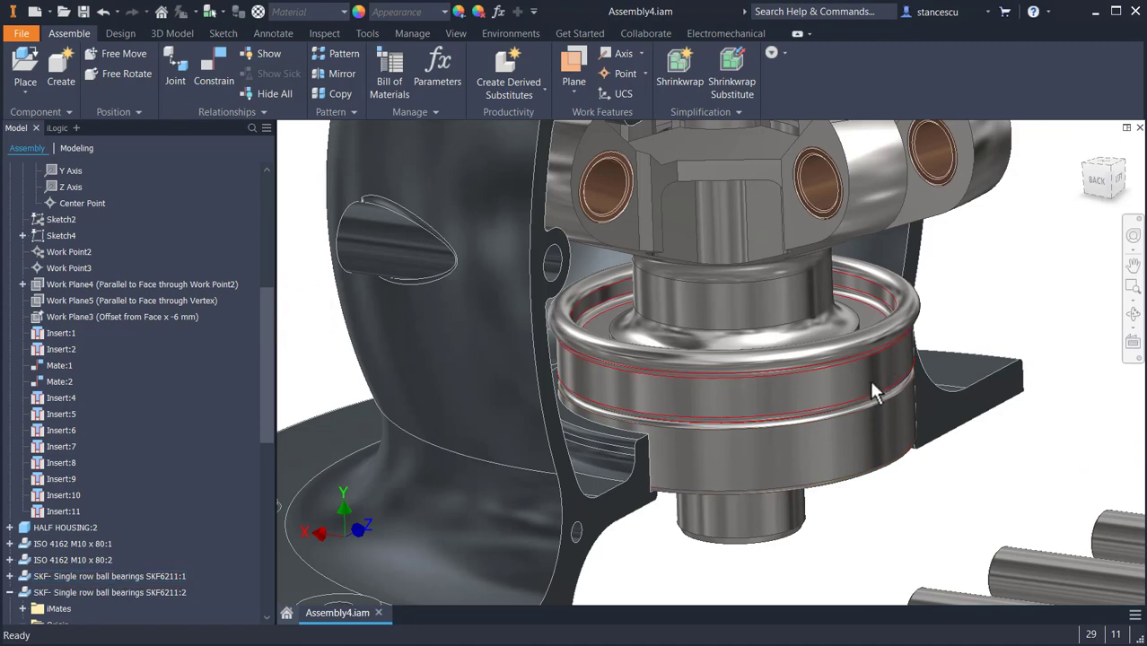
shift+middle_drag(915, 449, 889, 417)
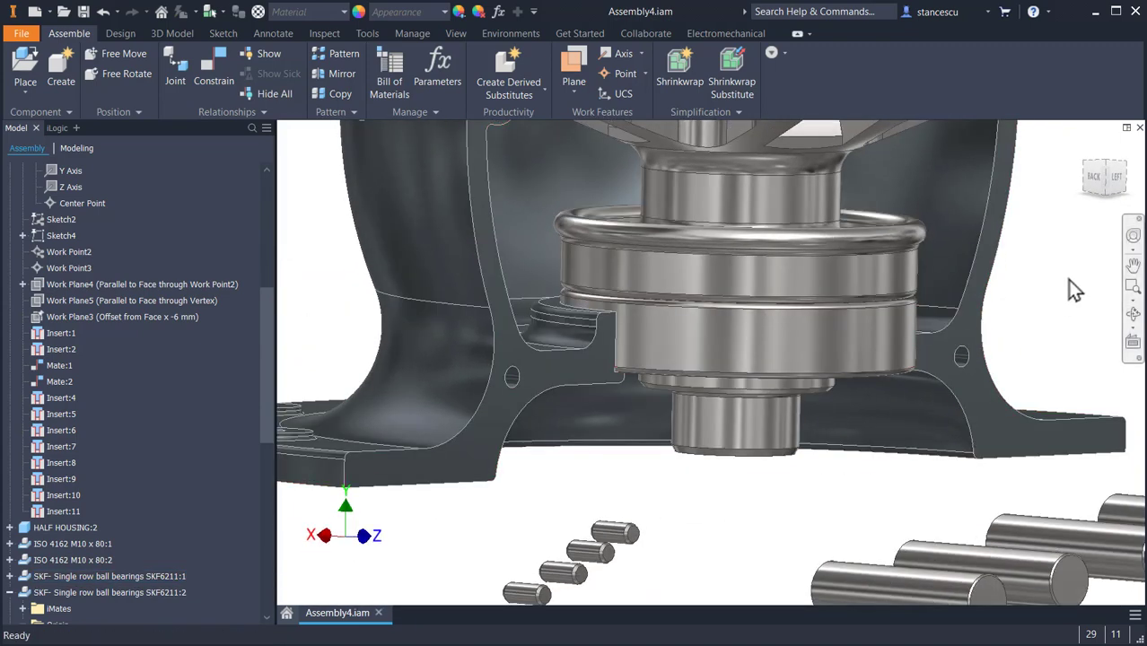
Place an opposed Insert constraint at 0 mm offset between the uppermost loose weight's hole edge and a bushing on the hub's front arm
scroll(889, 275, up, 4)
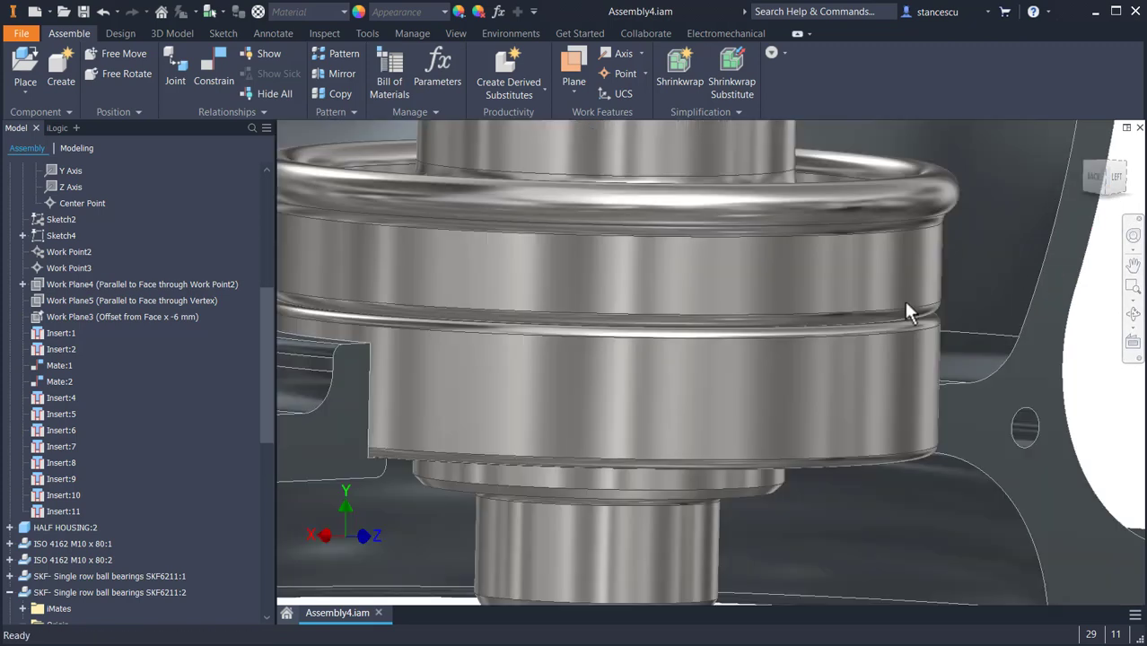
shift+middle_drag(885, 355, 875, 350)
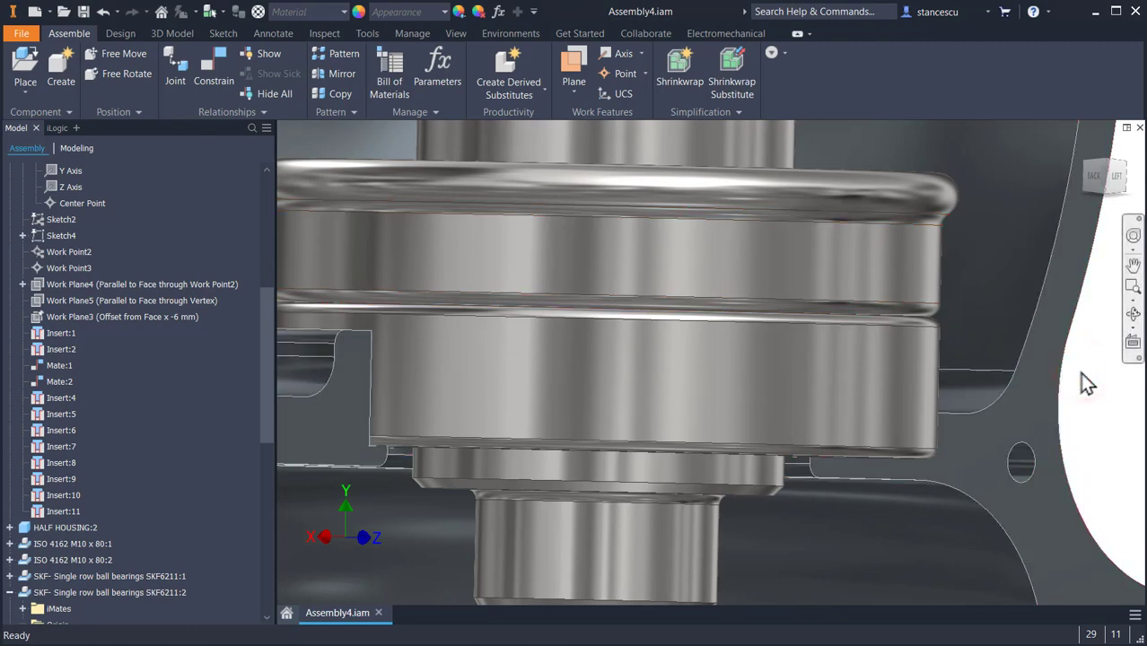
key(F6)
scroll(564, 283, up, 3)
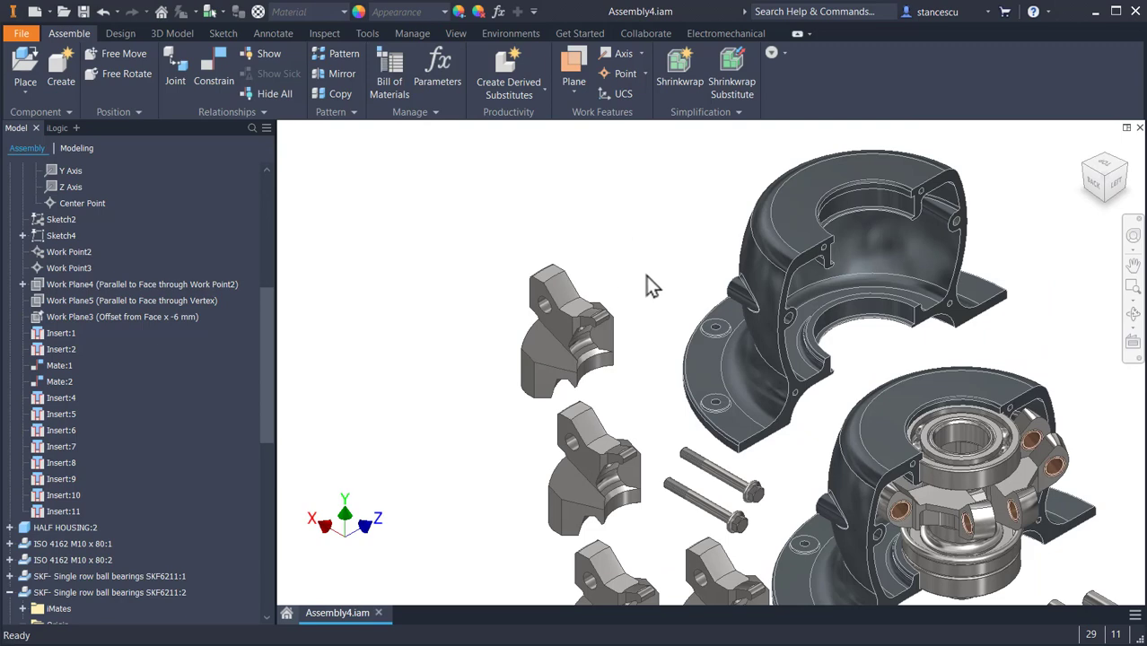
scroll(653, 285, up, 3)
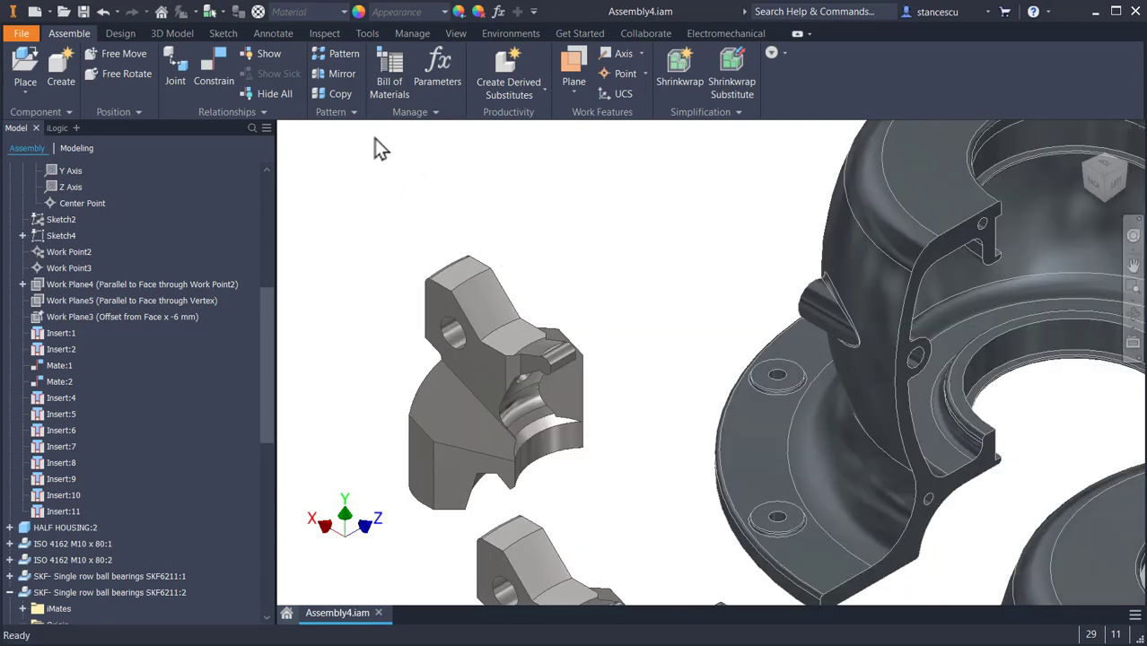
click(214, 77)
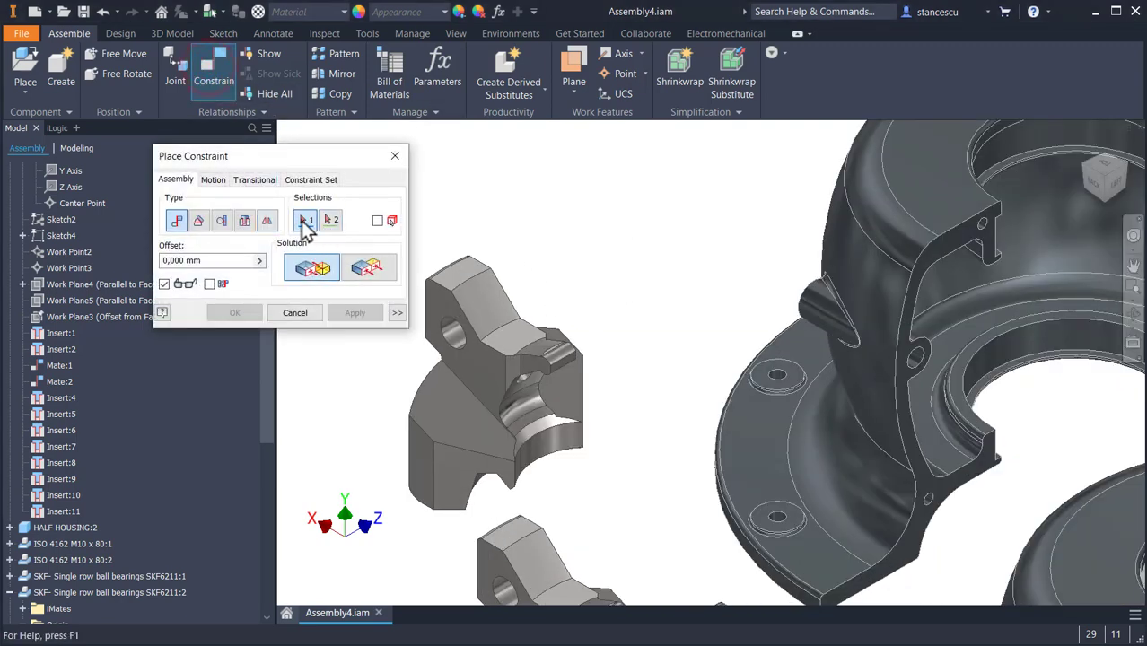
click(245, 222)
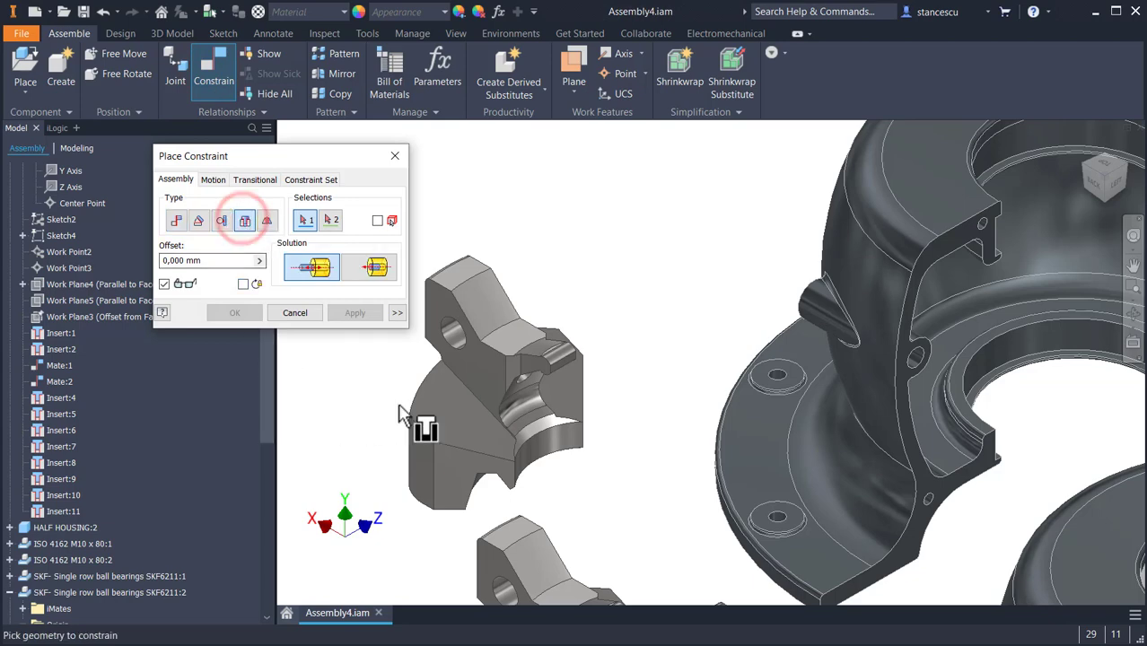
click(457, 347)
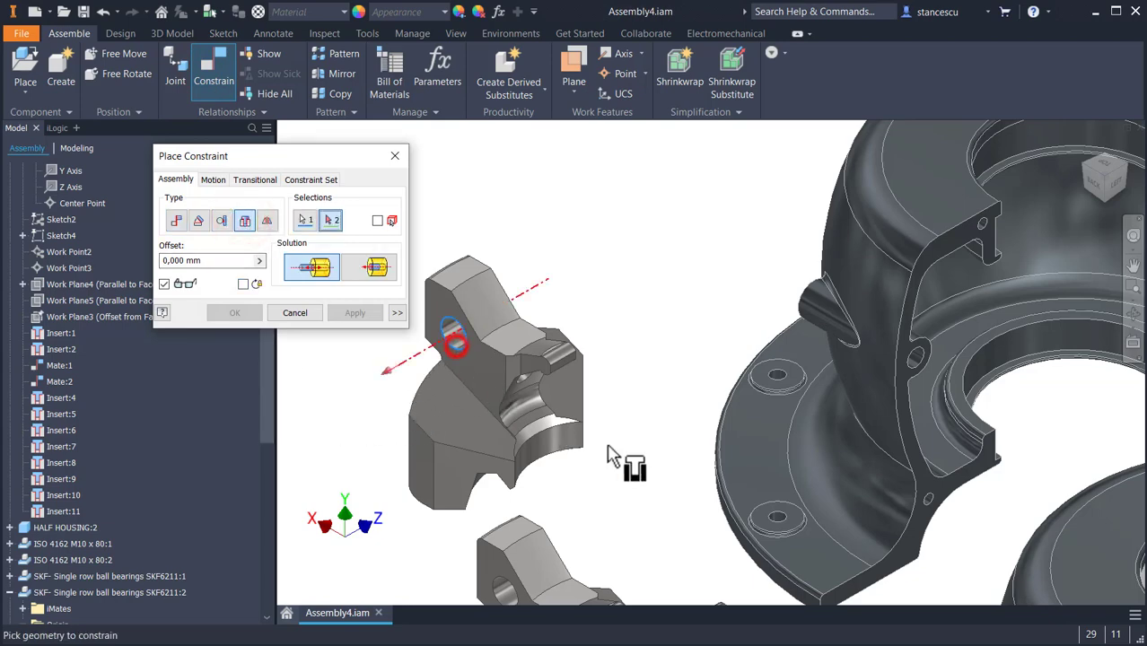
scroll(623, 458, down, 3)
middle_drag(648, 431, 520, 259)
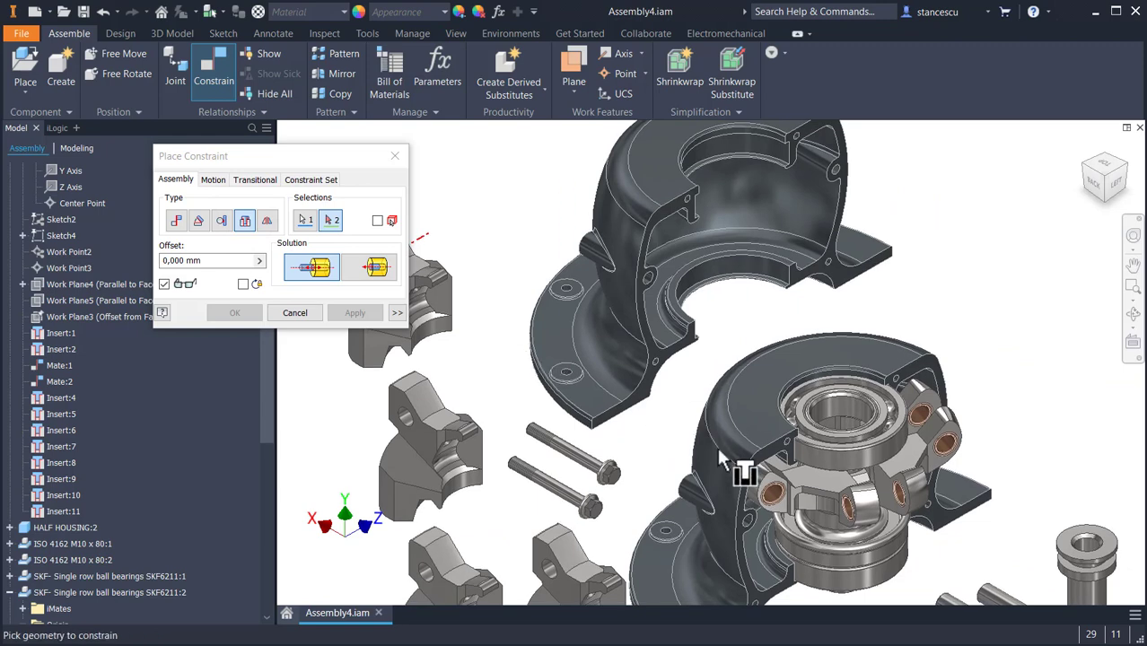
scroll(955, 559, up, 3)
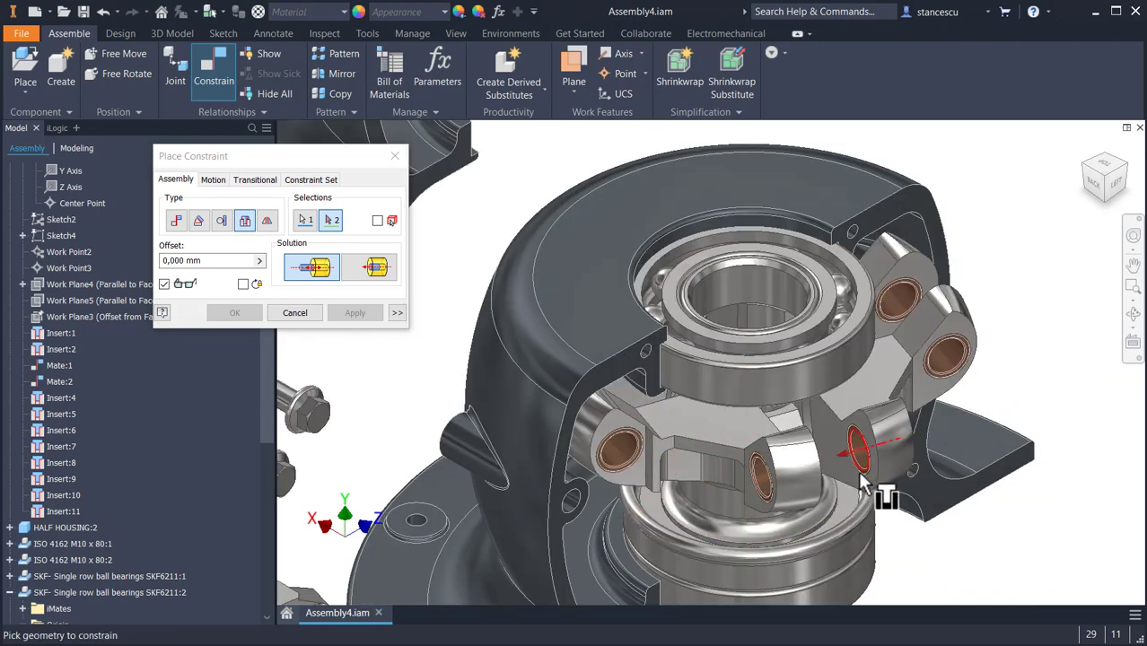
click(858, 470)
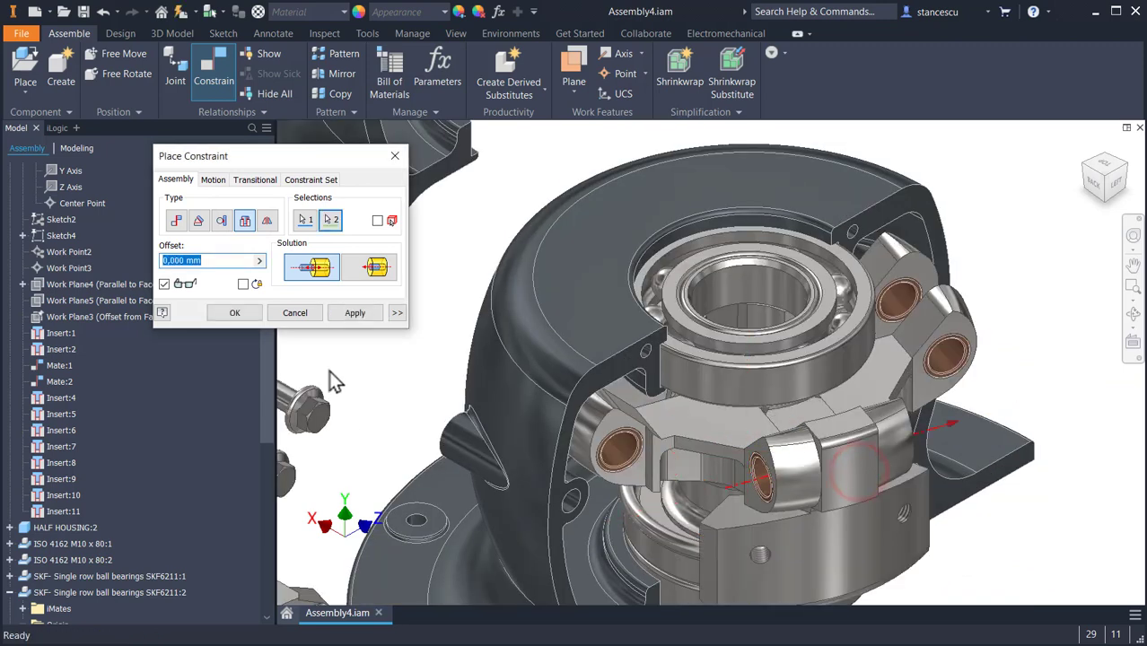
click(354, 314)
Add an opposed Insert constraint seating a second loose weight on the hub's rear arm bushing, then finish constraining
middle_drag(384, 390, 668, 466)
middle_drag(552, 440, 399, 432)
click(511, 436)
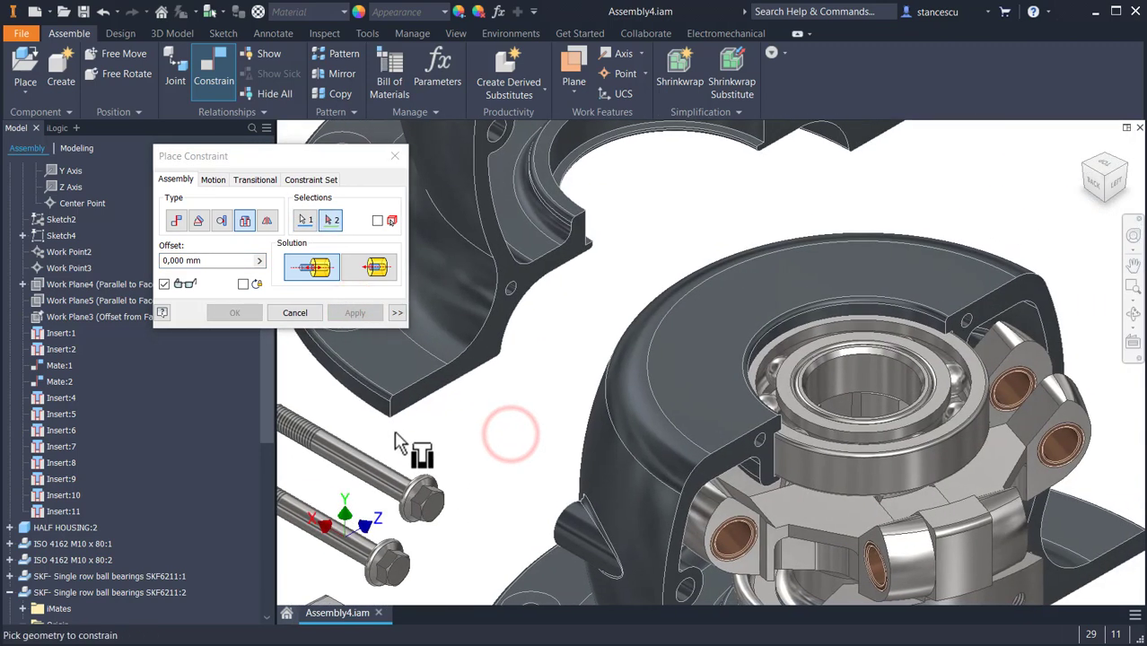
middle_drag(846, 424, 649, 465)
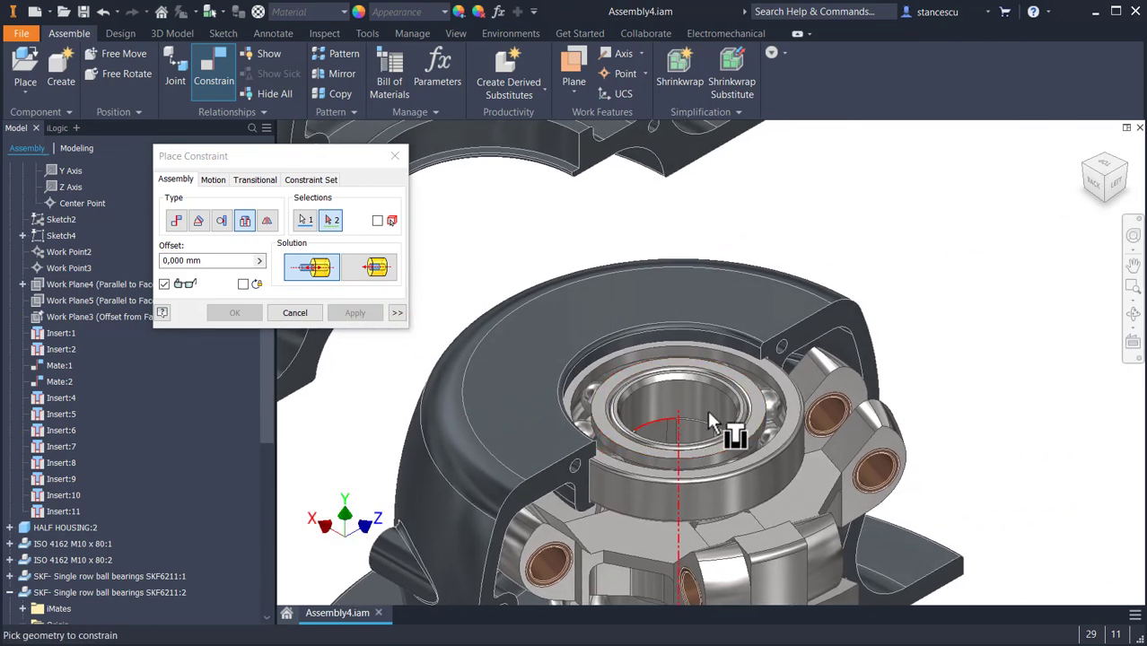
click(841, 403)
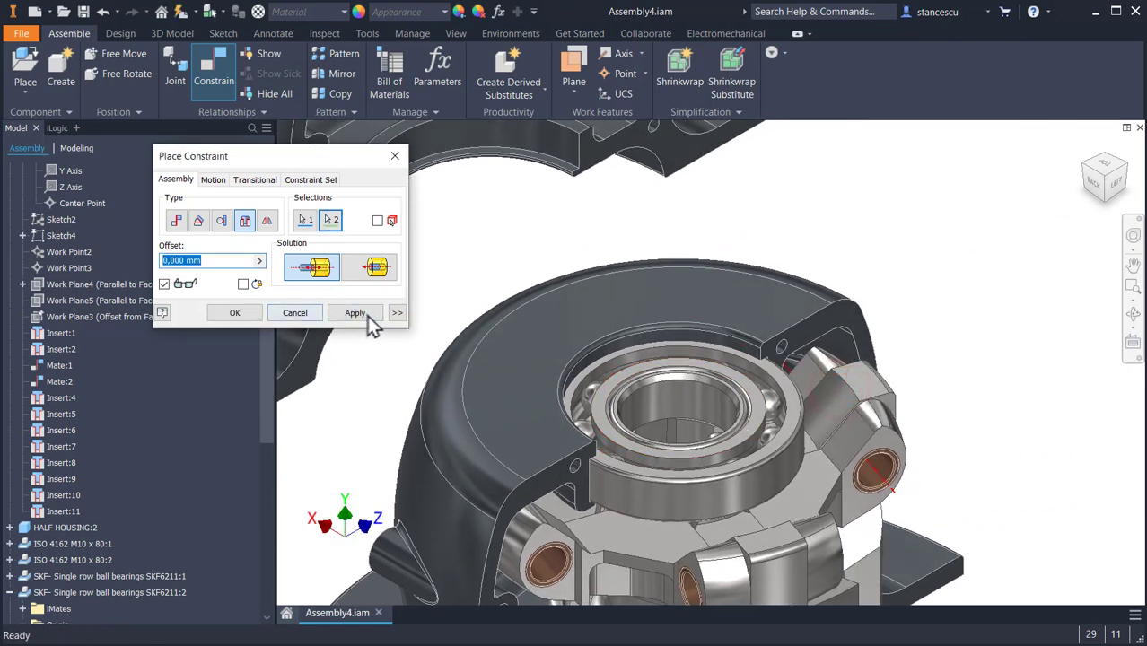
click(359, 312)
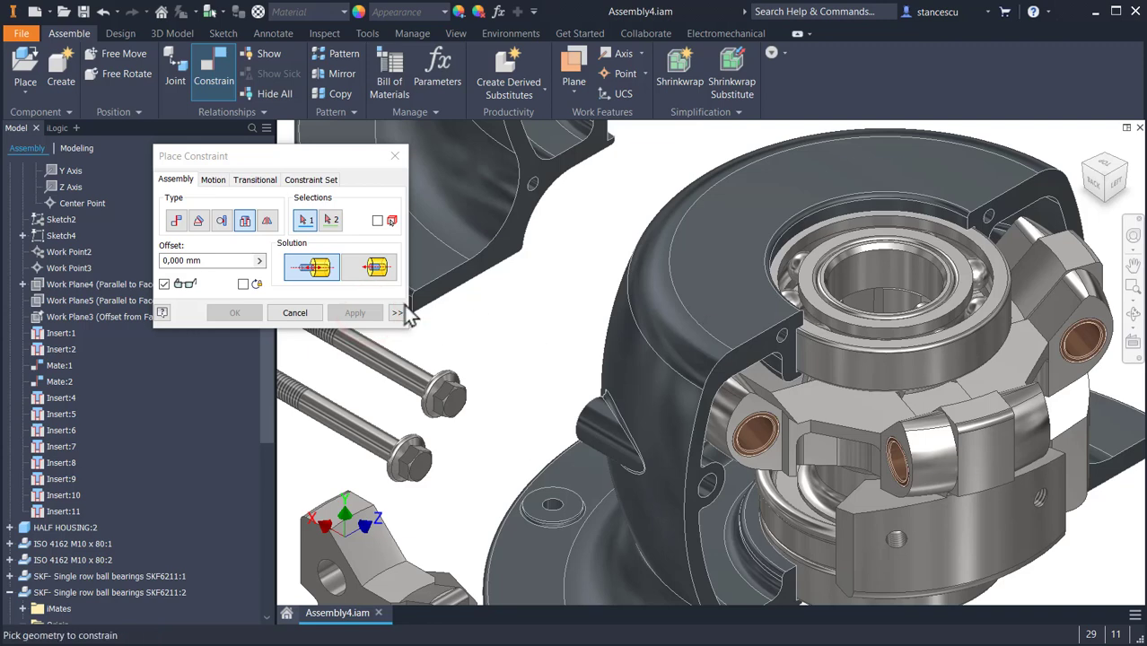
click(281, 312)
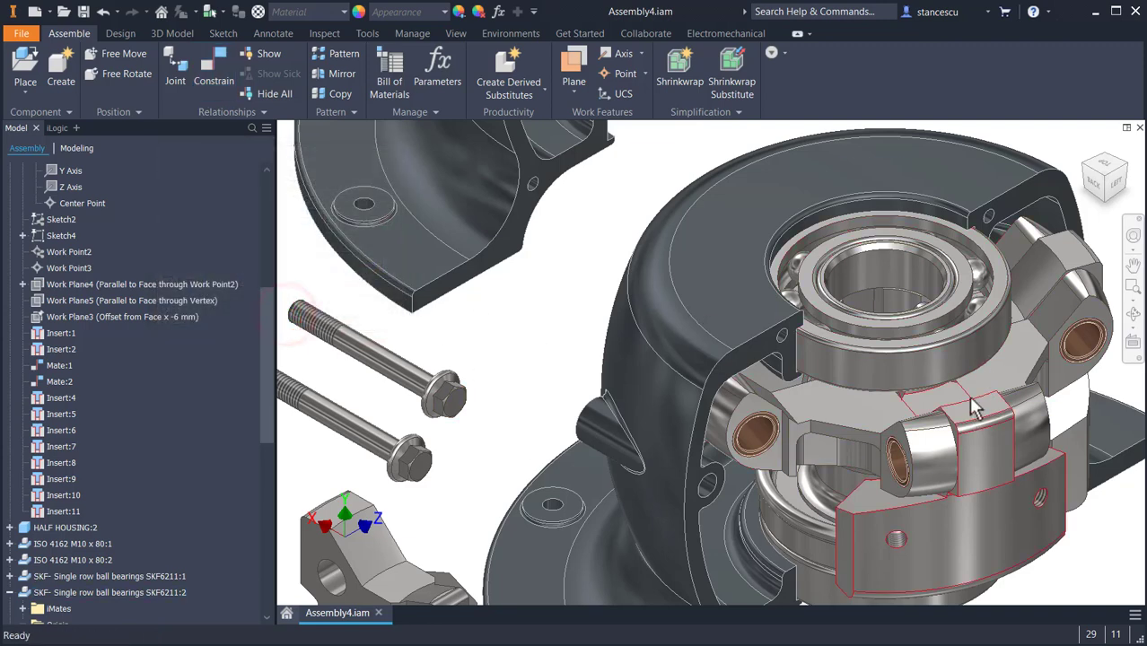
Rotate the hub to expose its free arms and attach a third weight to the front arm bushing with an opposed Insert constraint
drag(933, 281, 713, 224)
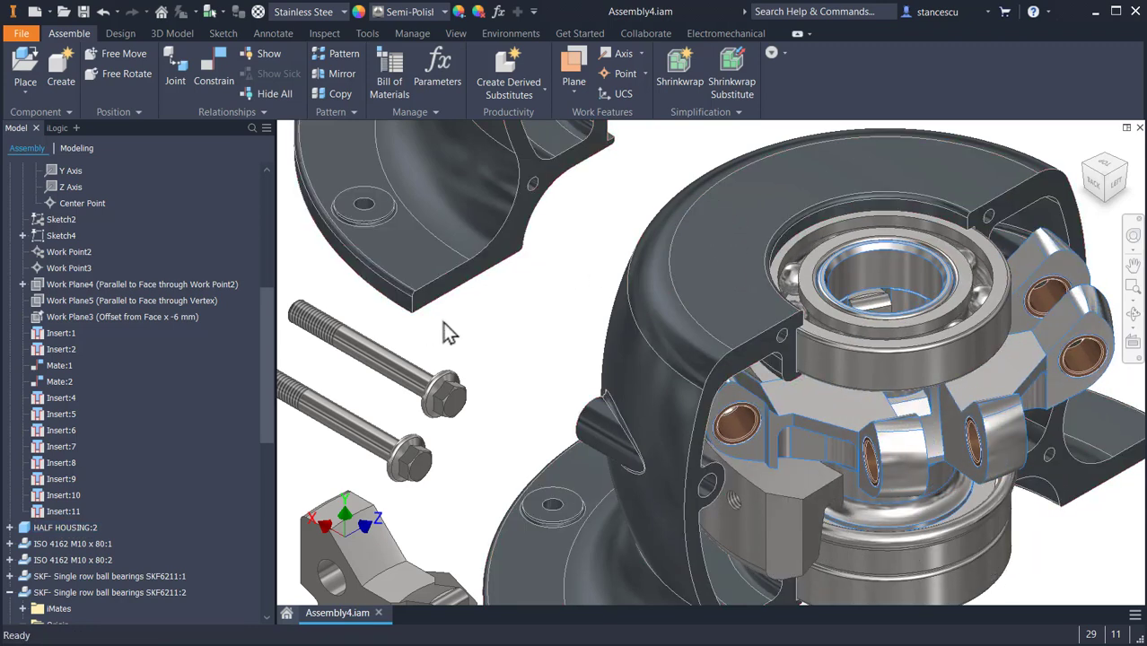
middle_drag(512, 334, 637, 203)
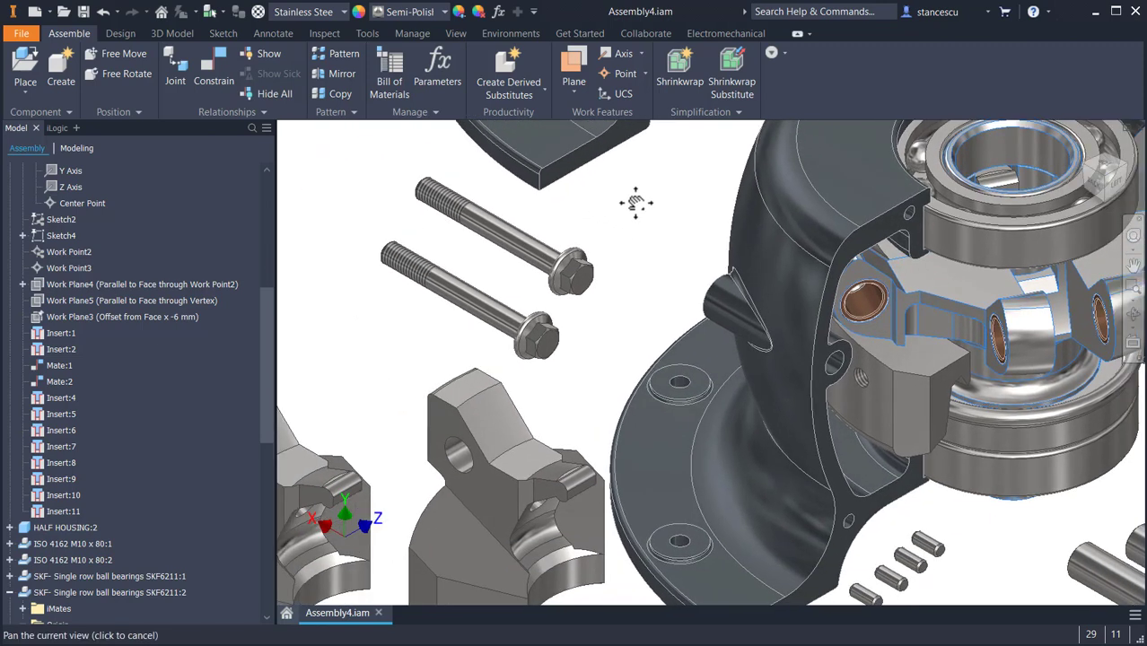
click(206, 60)
click(244, 221)
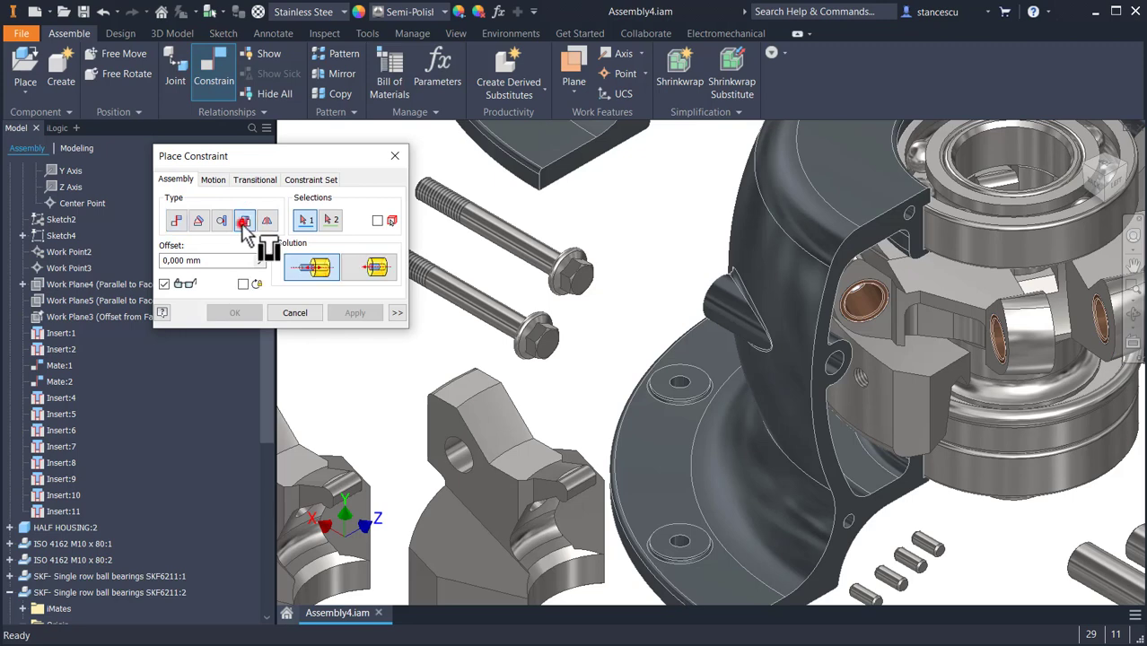
middle_drag(397, 384, 486, 364)
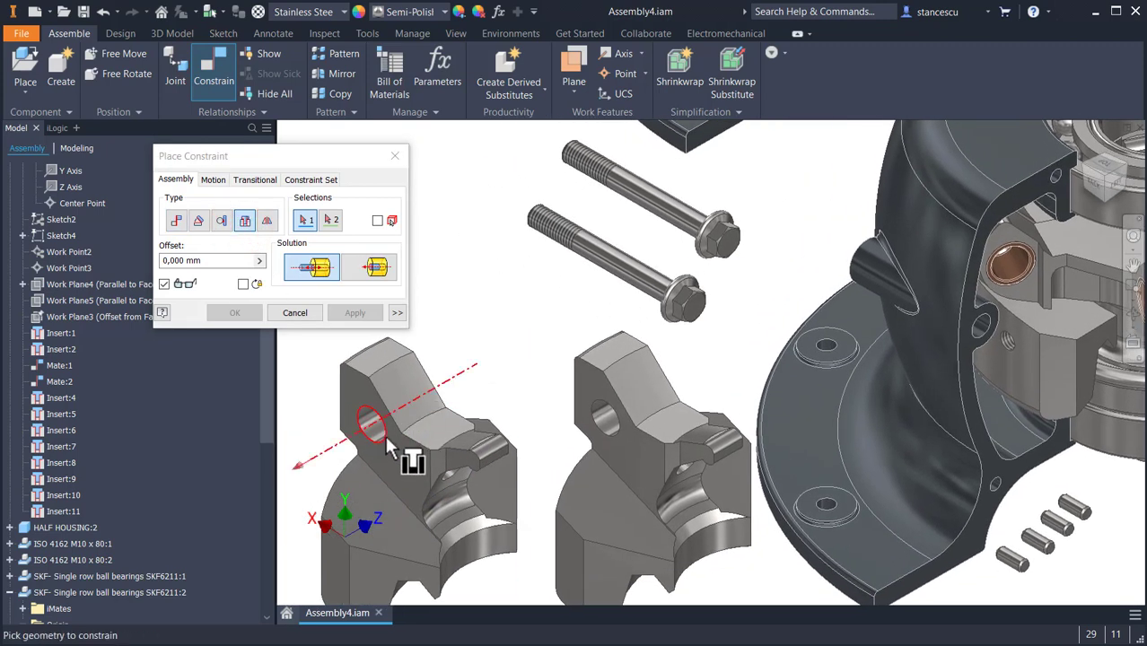
click(384, 440)
middle_drag(706, 354, 397, 422)
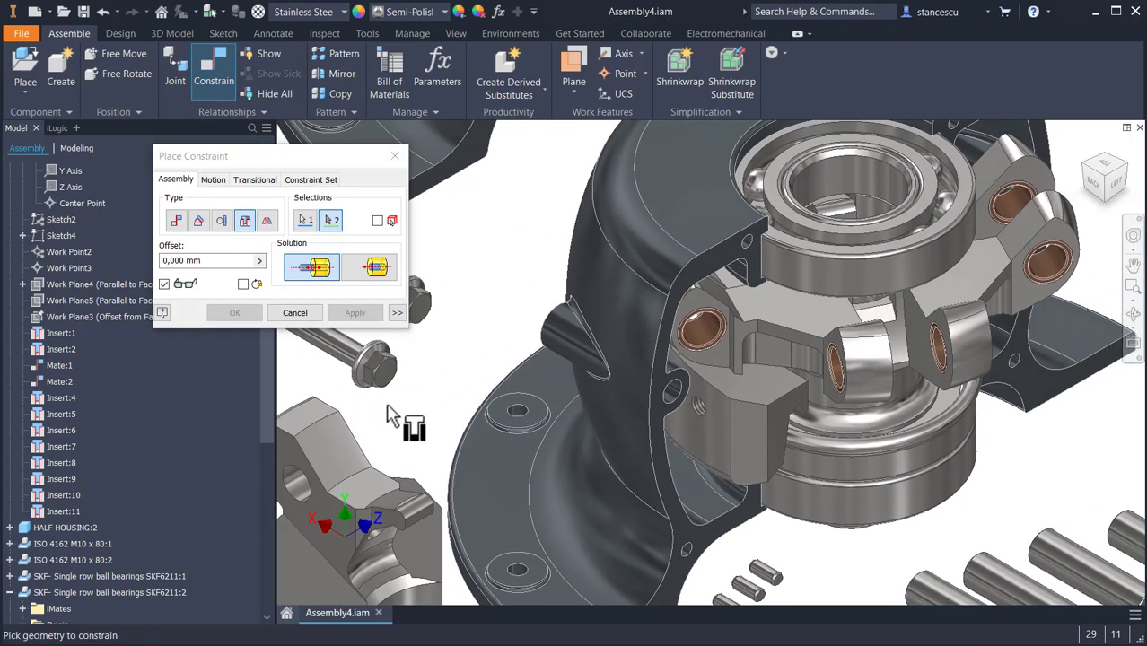
click(937, 334)
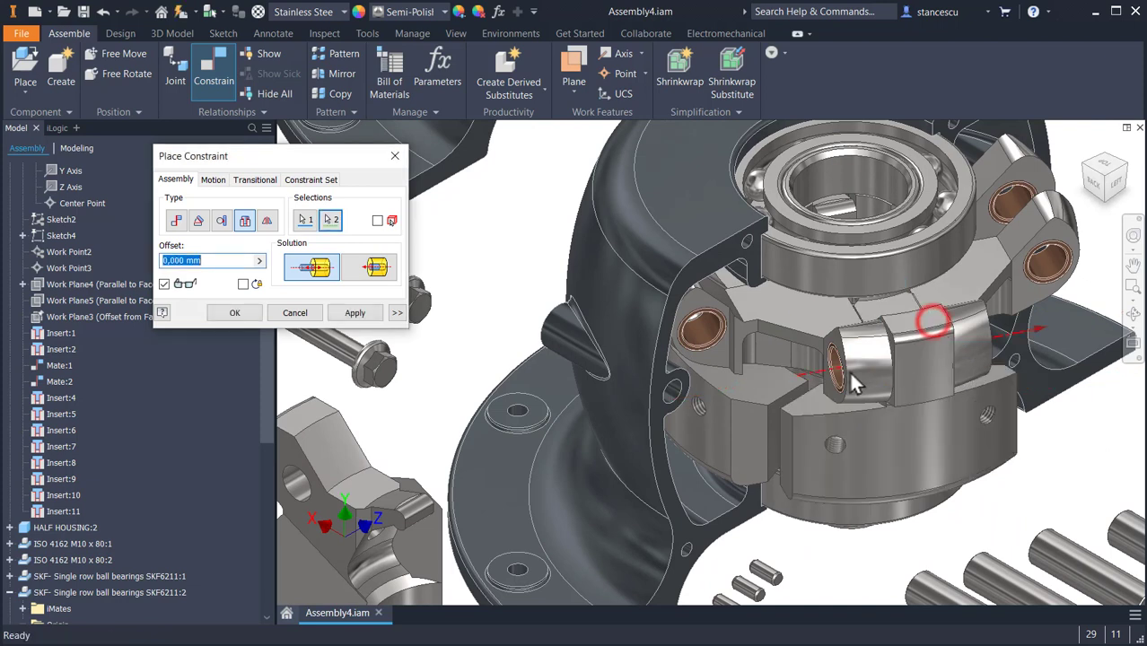
click(354, 313)
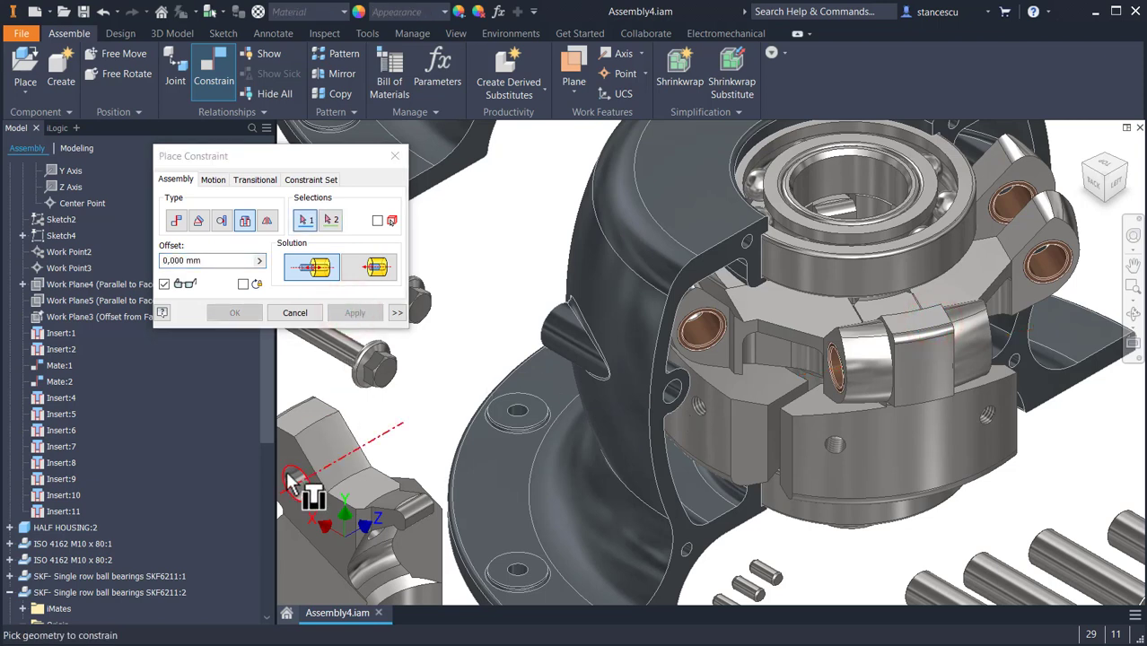
Attach the last loose weight to the remaining free hub arm's bushing with an opposed Insert constraint at 0 mm offset
click(294, 477)
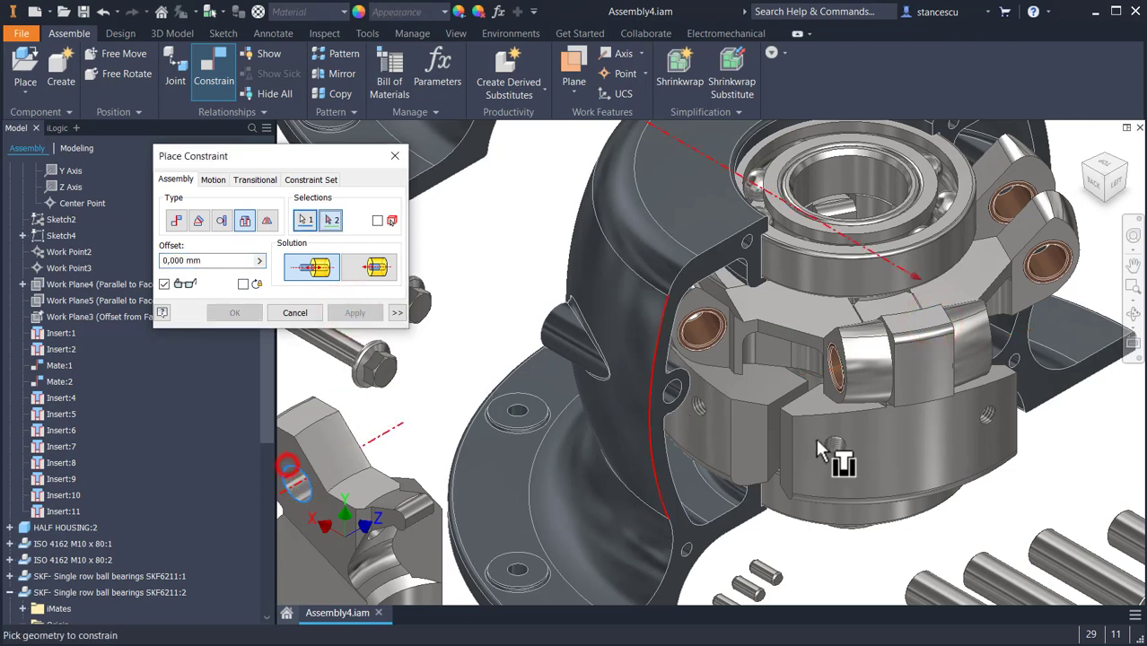
click(1020, 185)
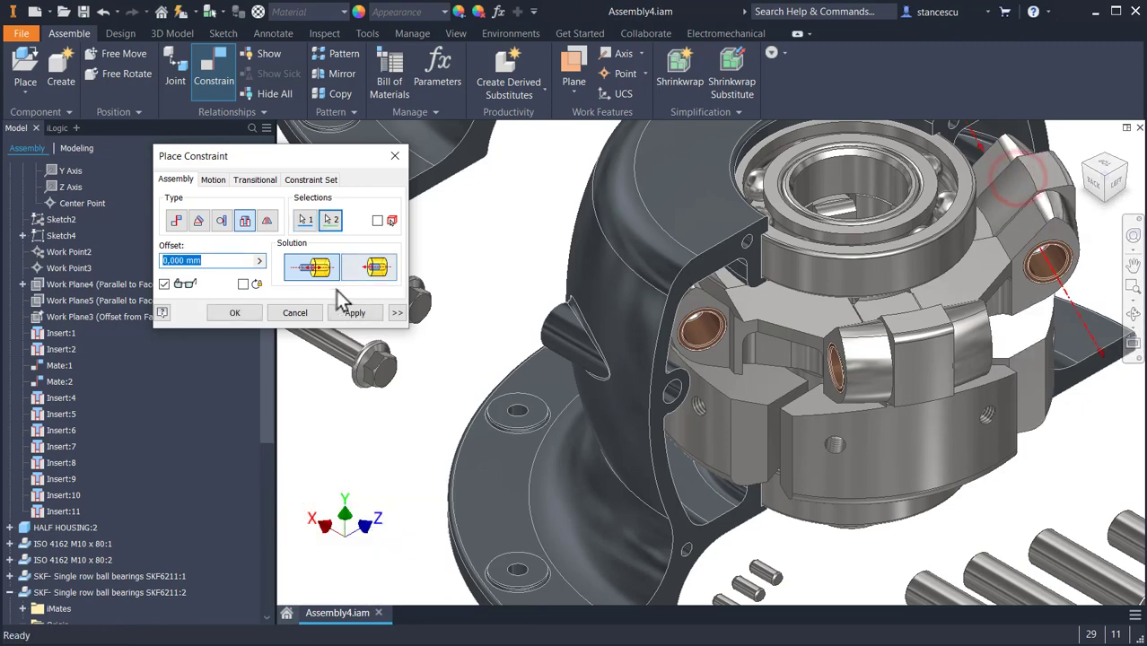
click(235, 312)
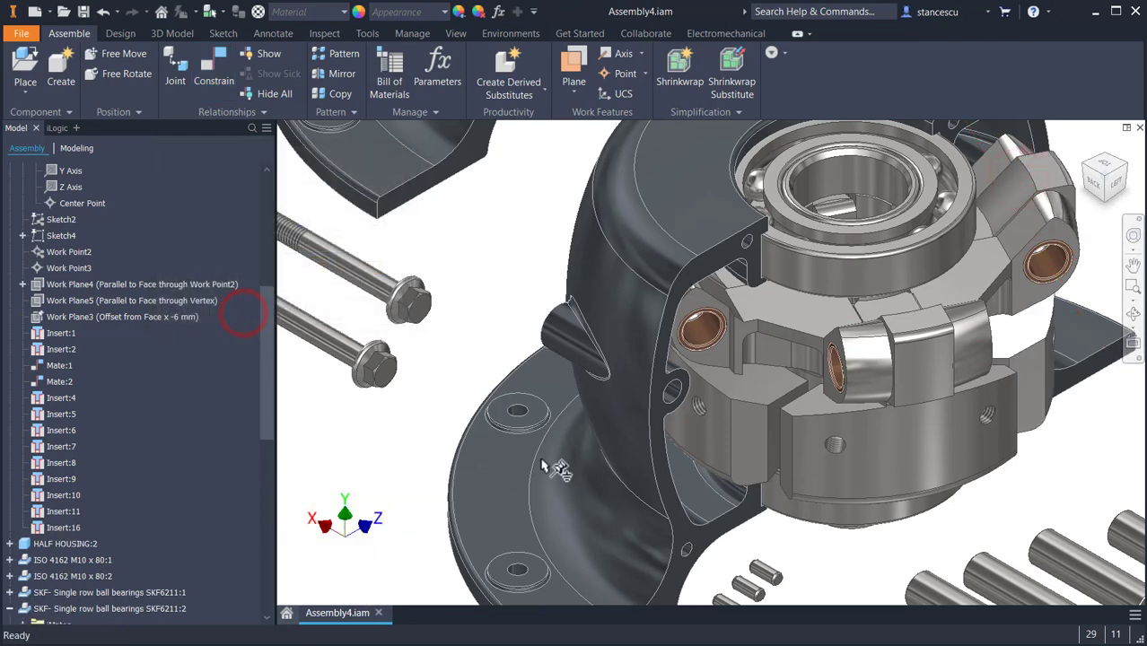
Seat the first of the four large cylindrical pins in a hub arm bushing using an aligned Insert constraint with 0 mm offset
key(F4)
drag(808, 557, 781, 512)
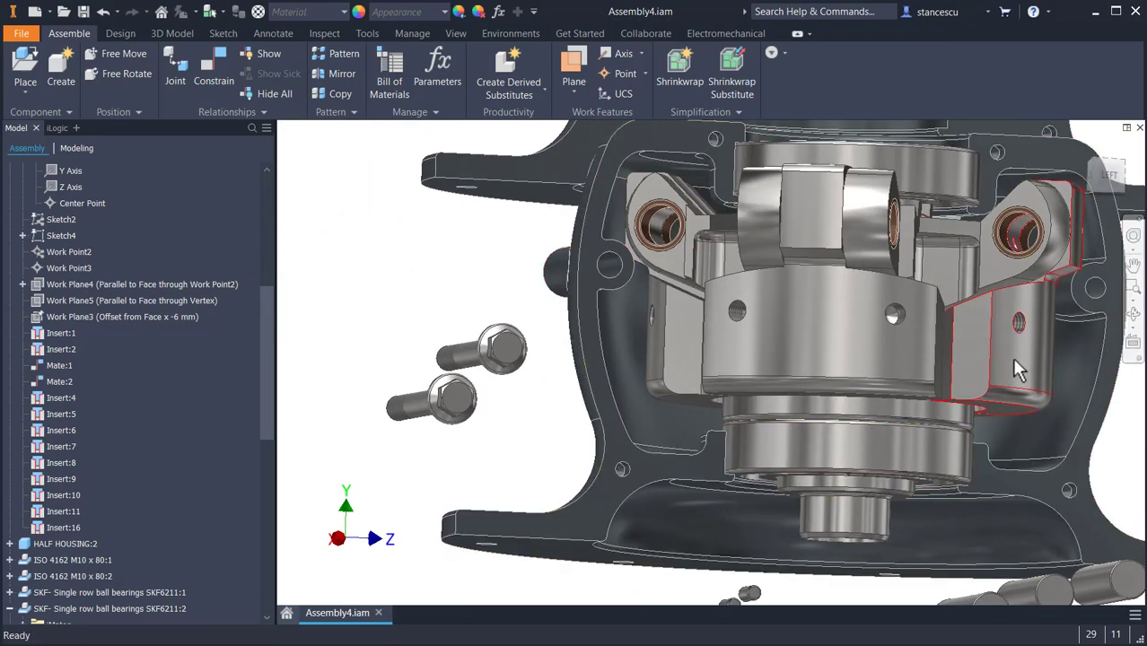
key(F4)
mouse_move(1017, 376)
mouse_down()
mouse_move(1025, 367)
mouse_move(1033, 377)
mouse_move(1022, 390)
mouse_move(1027, 380)
mouse_up()
scroll(966, 473, down, 3)
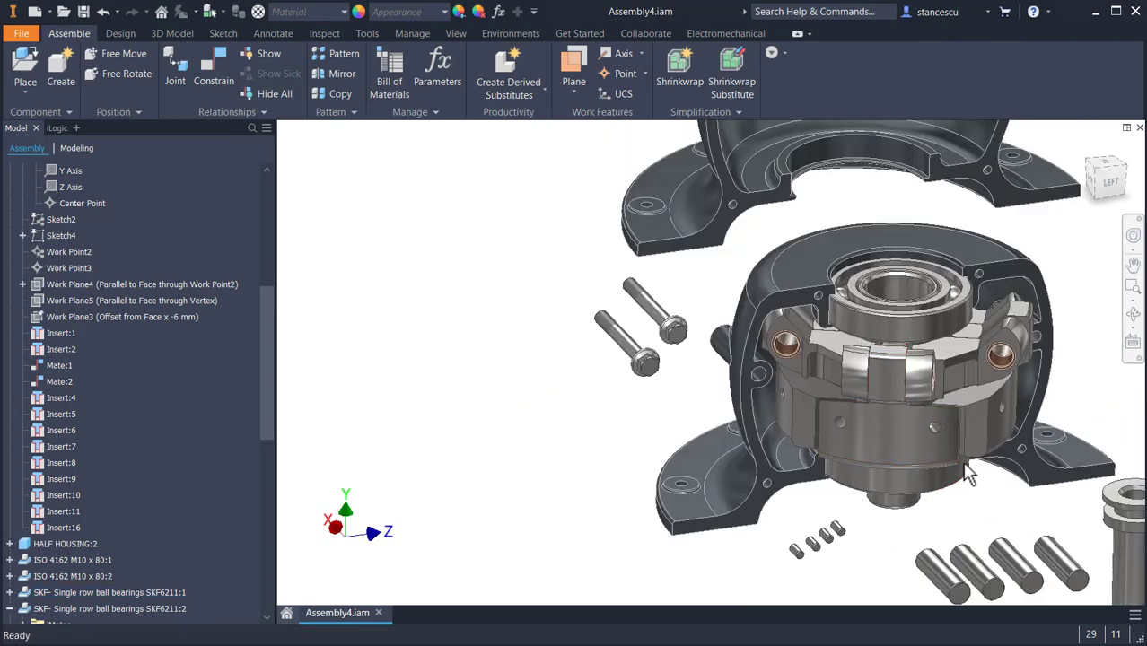
middle_drag(934, 448, 802, 424)
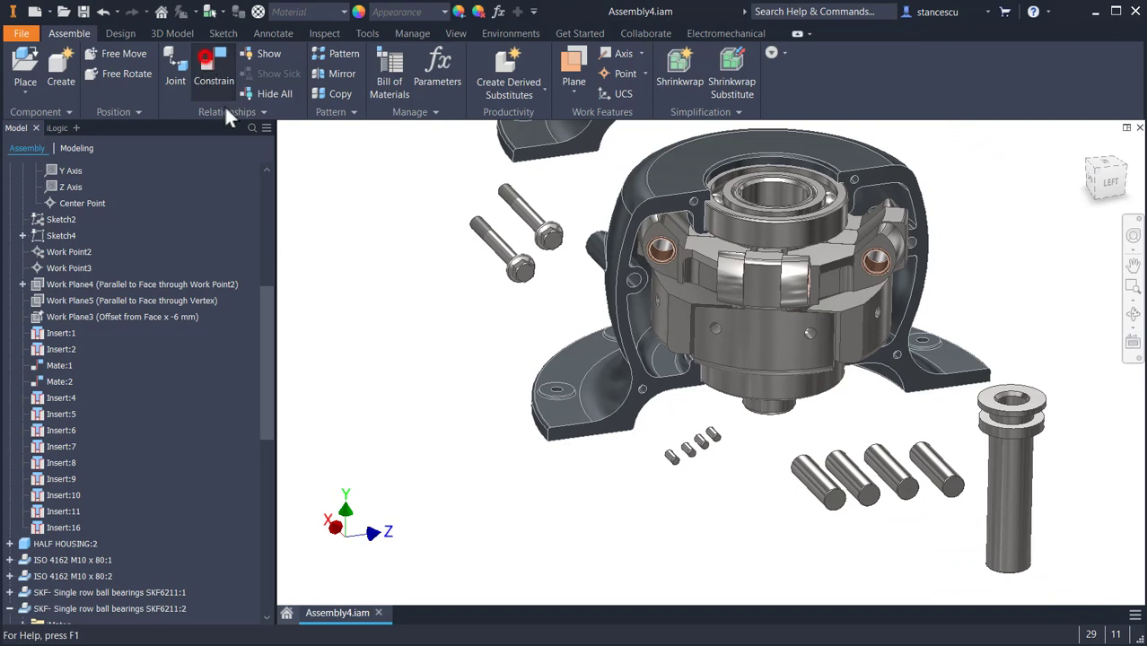
click(210, 70)
click(244, 220)
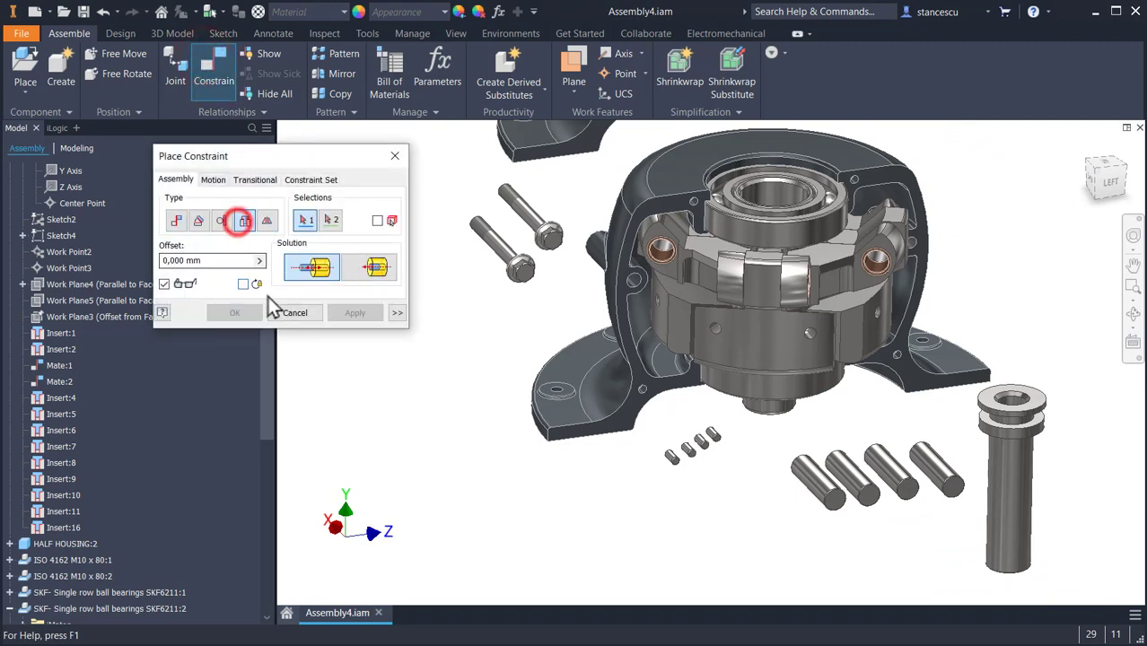
click(376, 269)
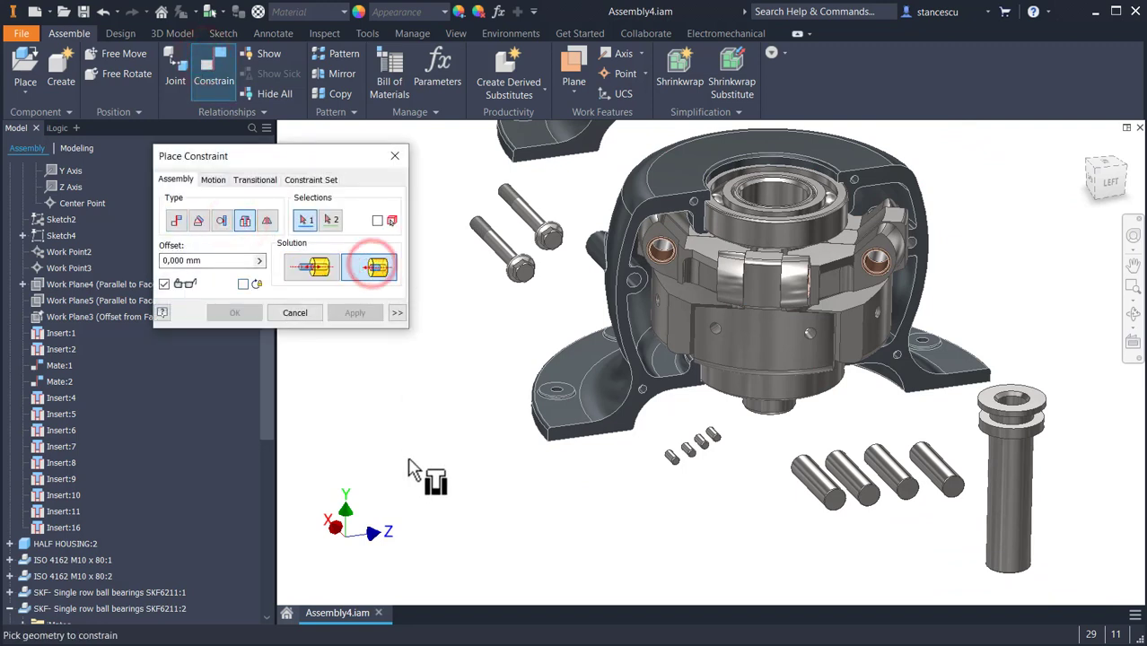
scroll(819, 560, up, 3)
click(846, 465)
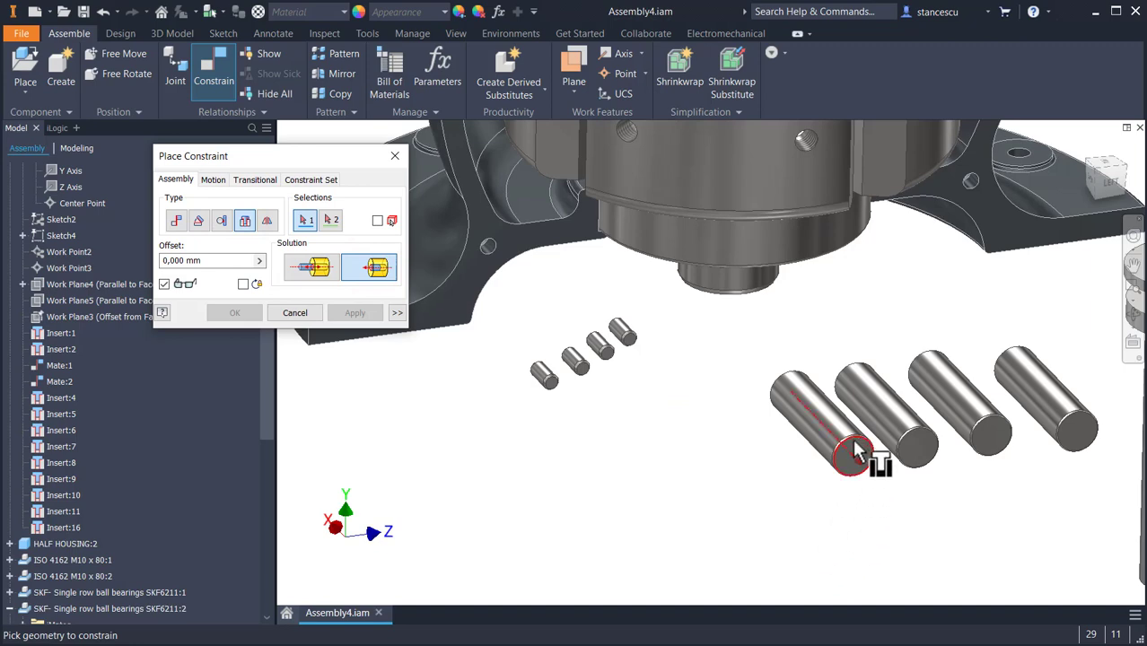
middle_drag(763, 384, 731, 612)
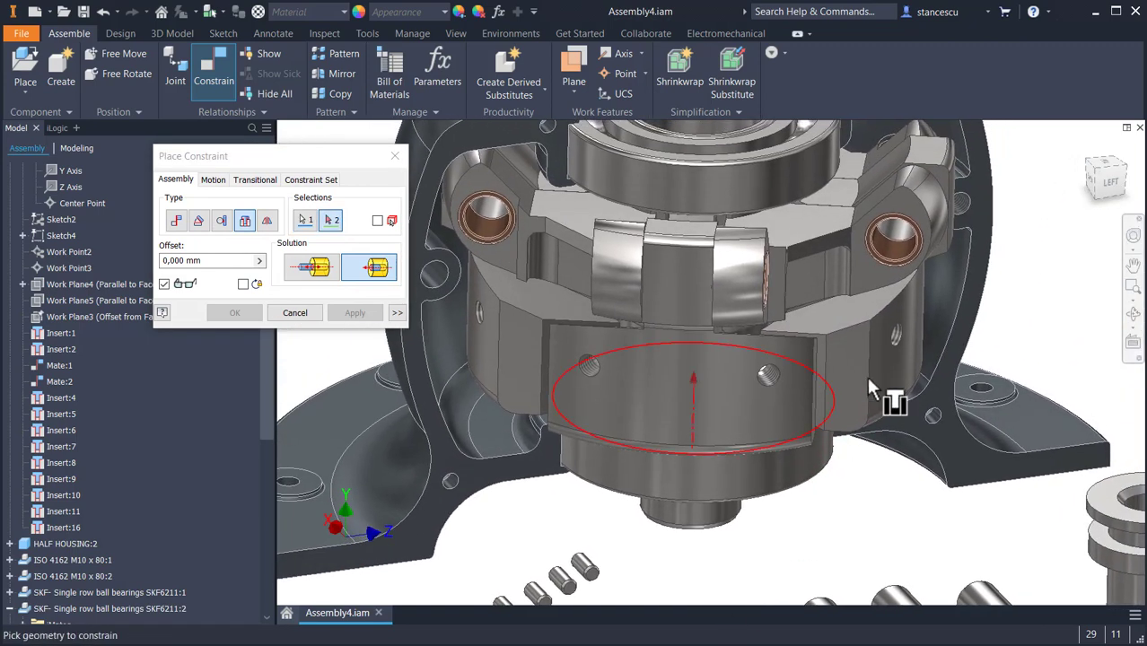
scroll(900, 277, up, 3)
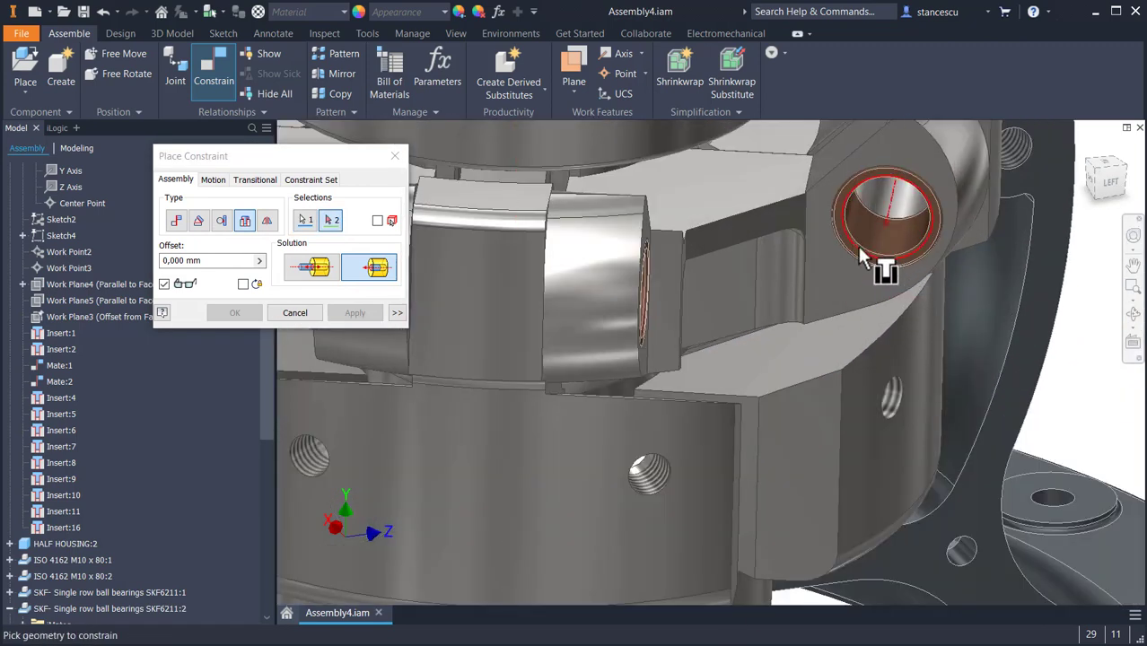
click(860, 256)
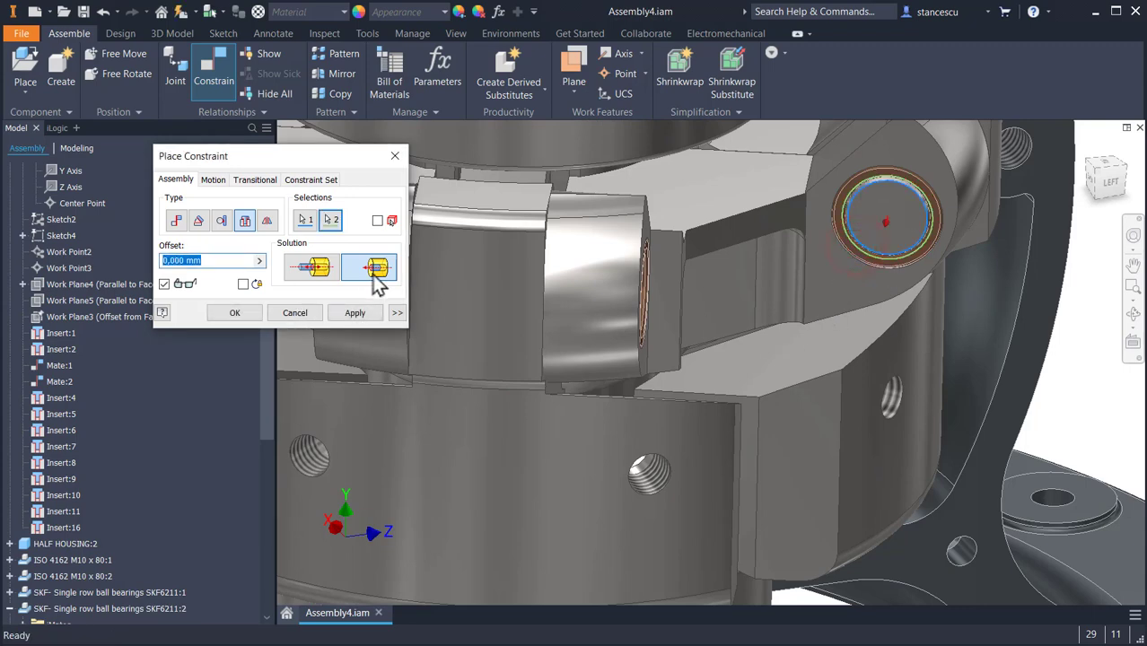
click(357, 312)
scroll(709, 429, down, 3)
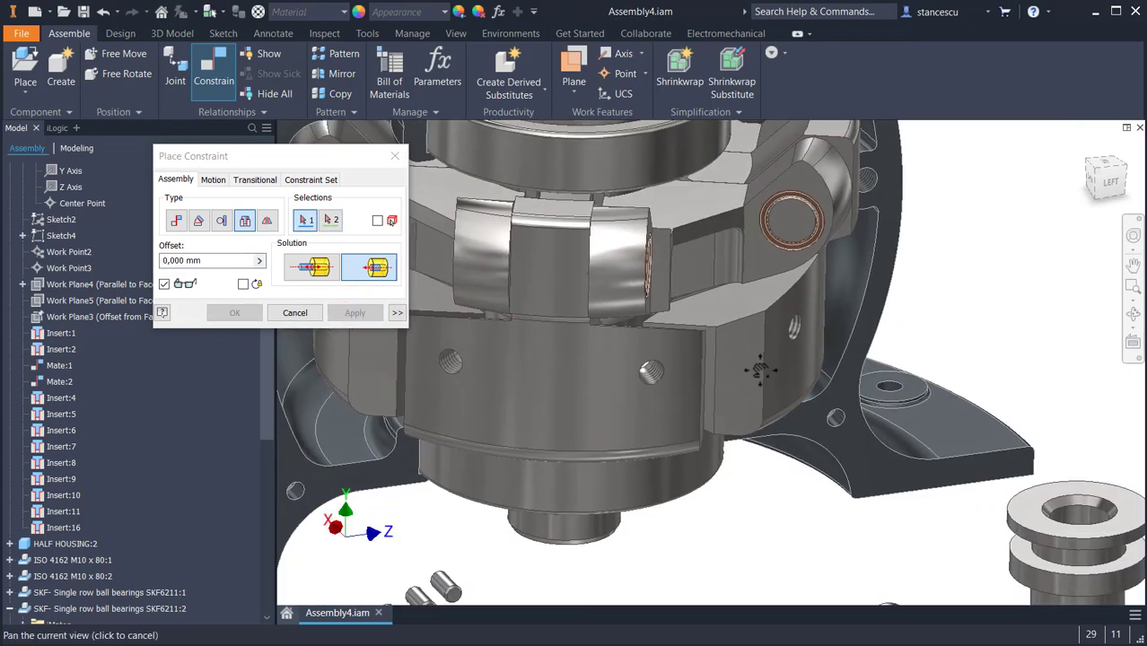
Seat the second large cylindrical pin in a free hub arm bushing using an aligned Insert constraint with 0 mm offset
middle_drag(759, 461, 789, 351)
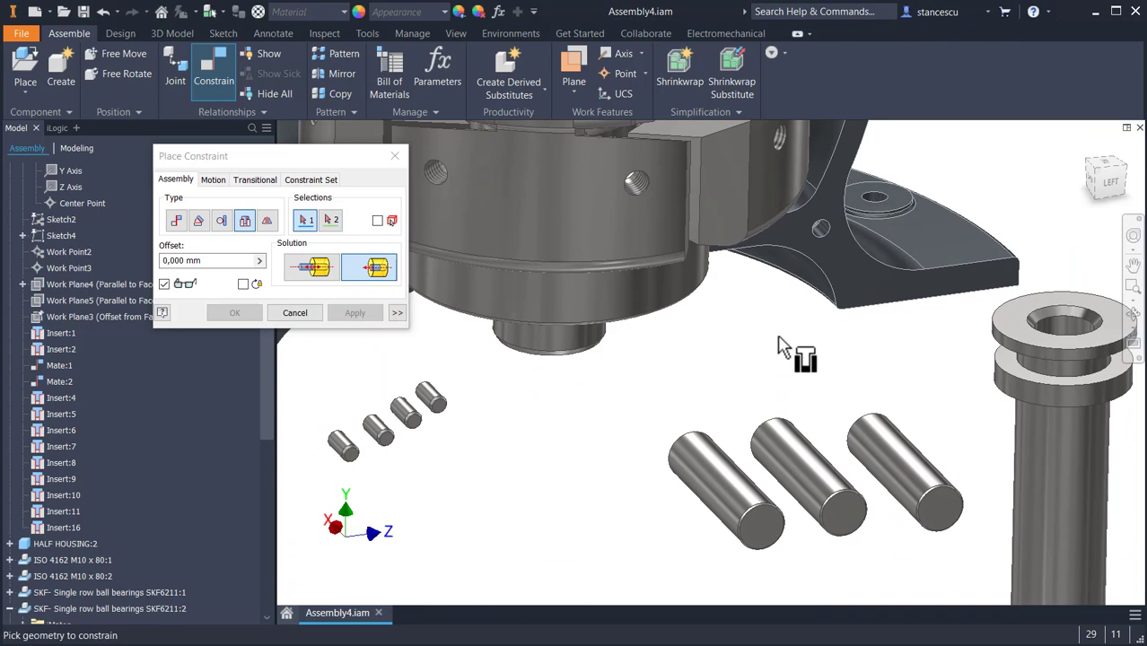
click(758, 513)
middle_drag(672, 433, 884, 642)
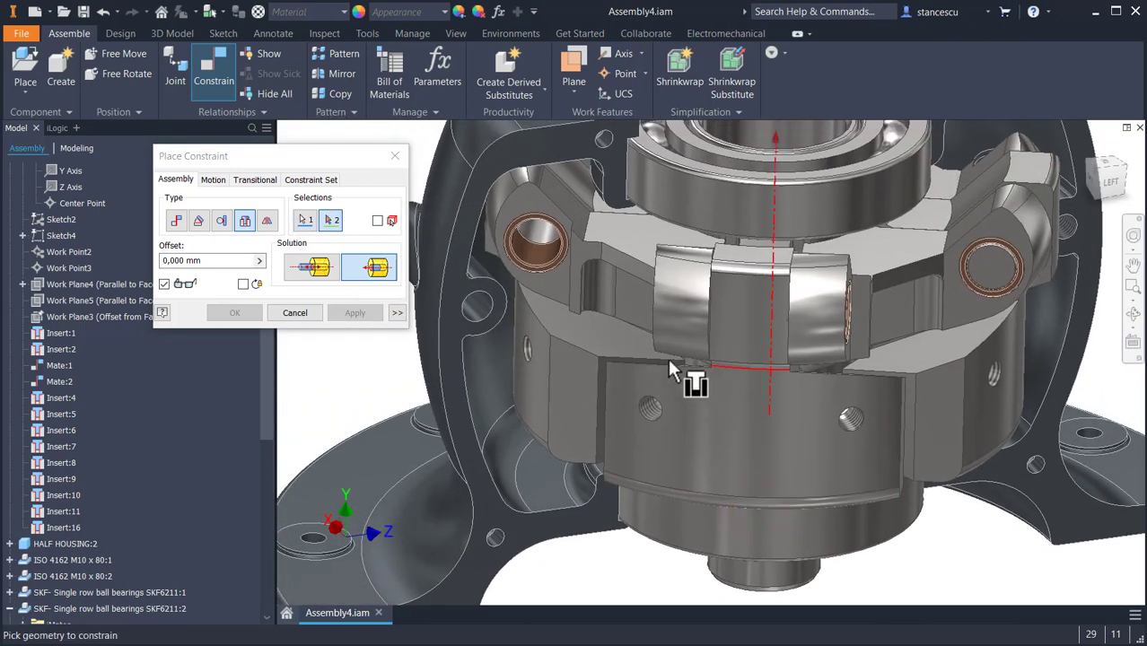
middle_drag(624, 349, 653, 430)
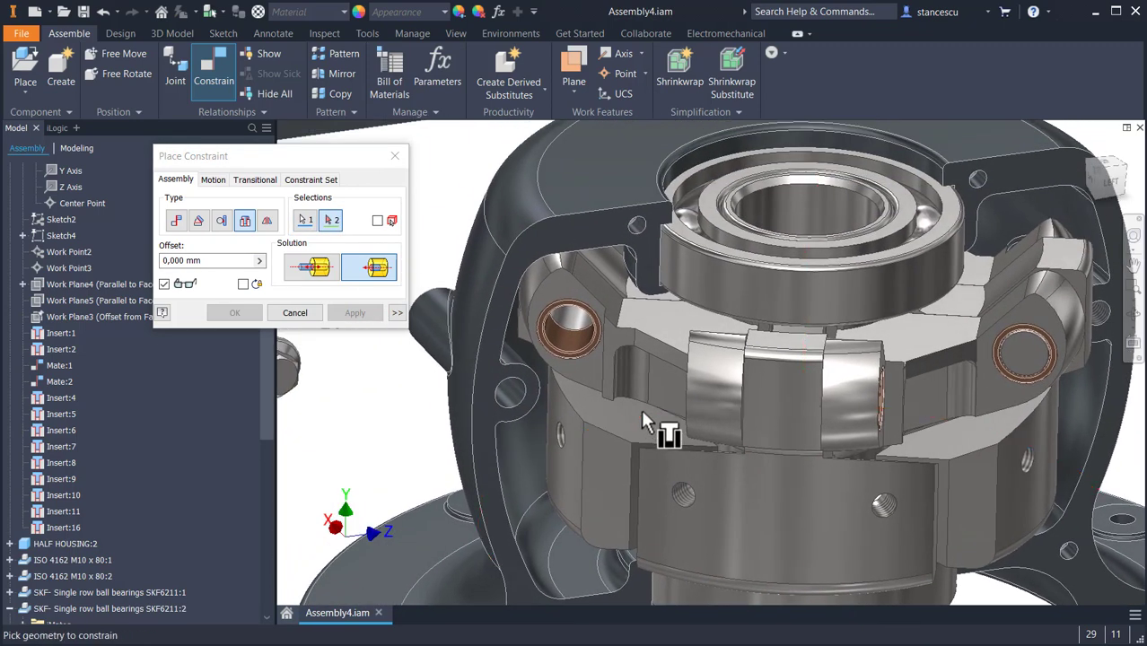
click(580, 363)
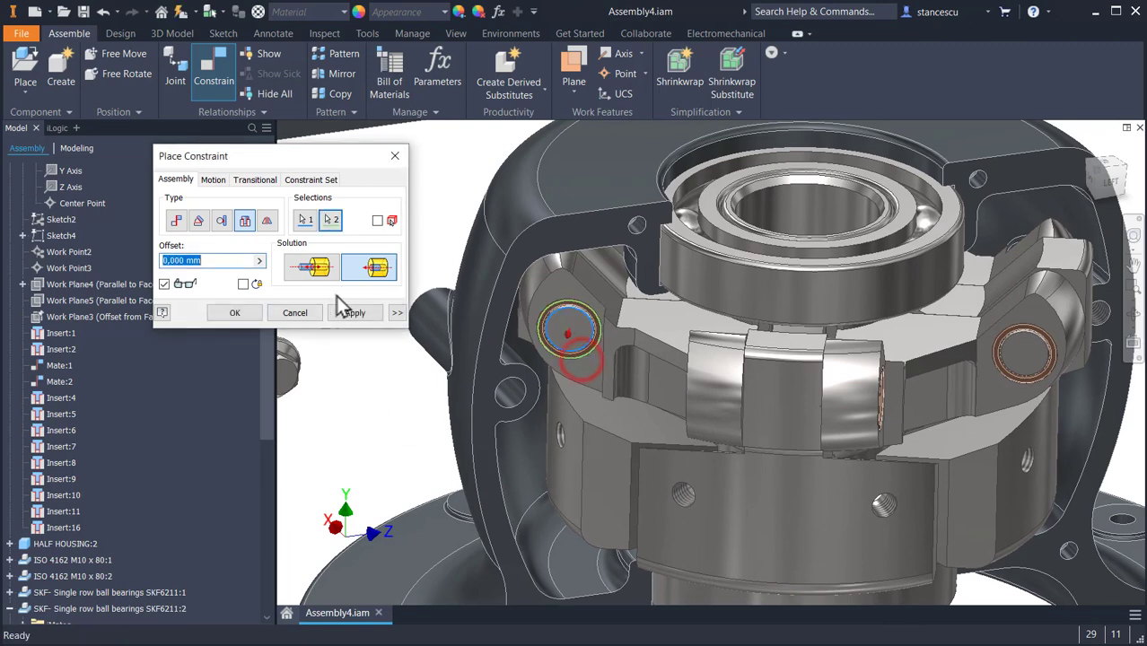
click(350, 318)
Finish constraining and rotate the hub to expose the arm bushings that still lack pins
middle_drag(696, 503, 573, 267)
middle_drag(858, 525, 848, 463)
middle_drag(706, 469, 761, 608)
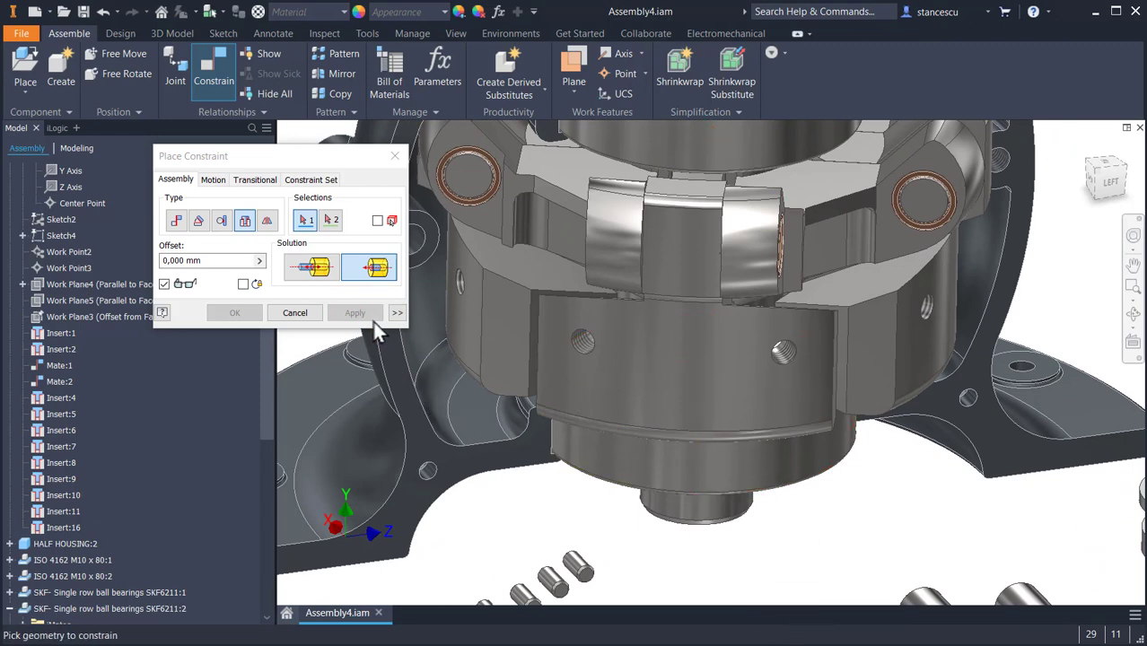
click(296, 313)
drag(764, 476, 526, 474)
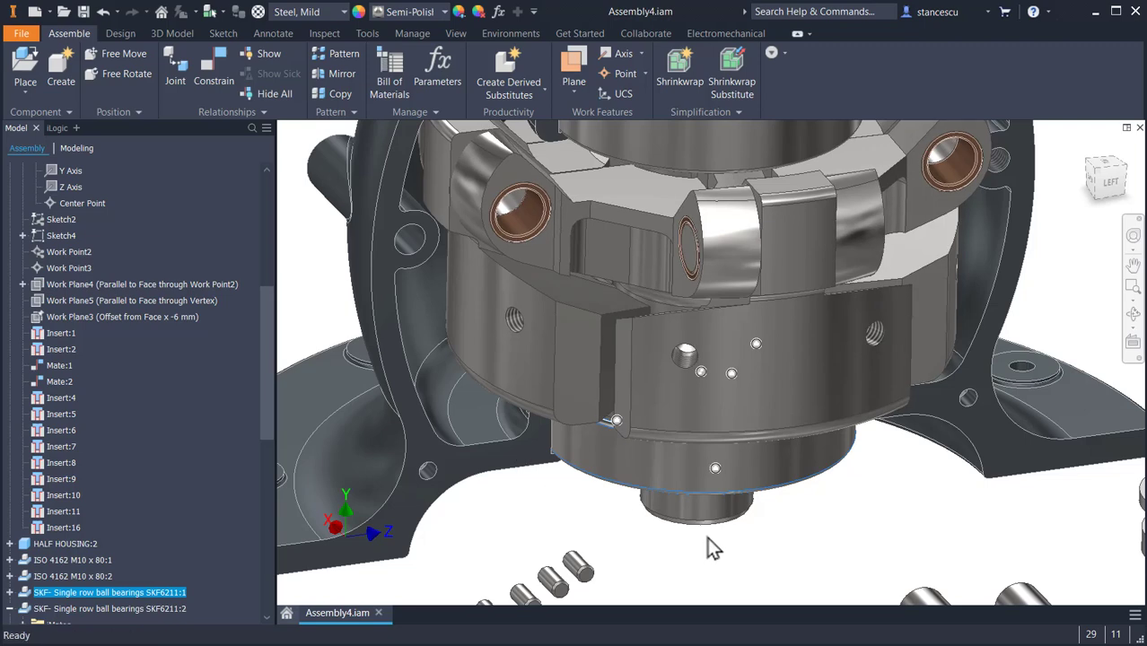
middle_drag(845, 542, 802, 354)
click(844, 509)
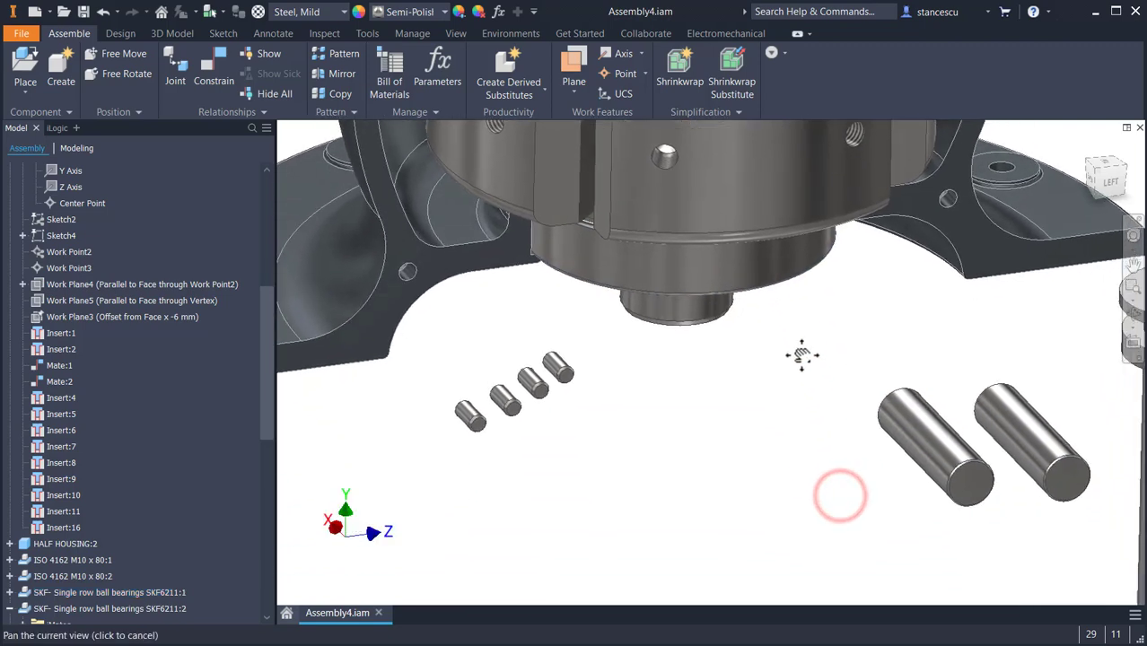
Add an aligned Insert constraint with 0 mm offset that seats a third large pin in an empty hub arm bushing
click(214, 72)
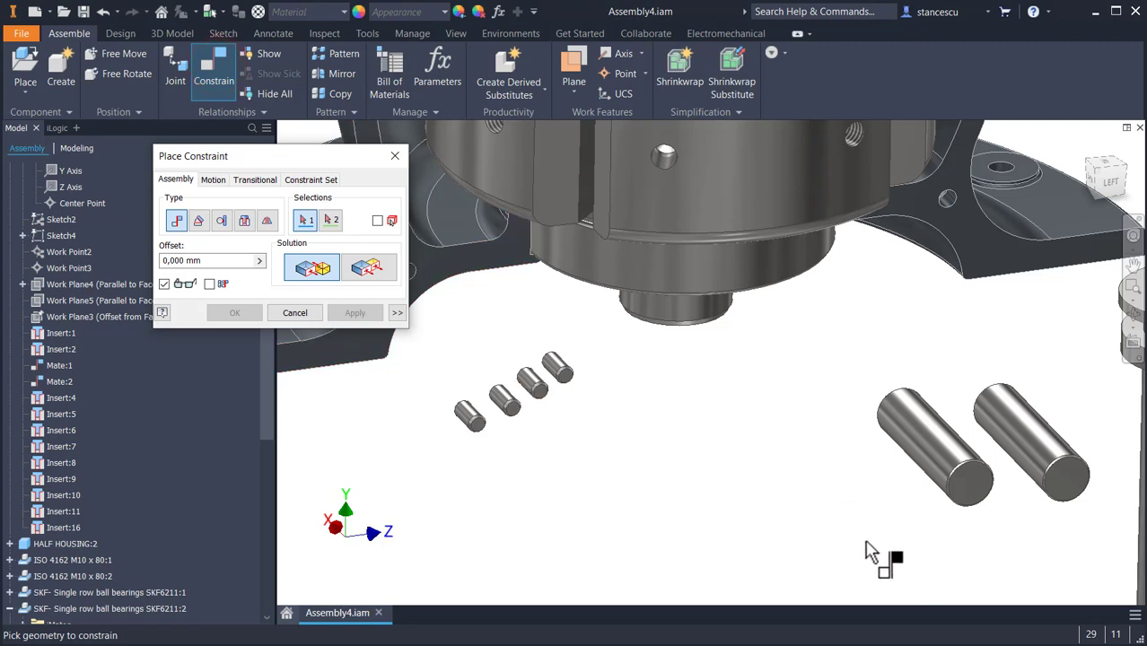
scroll(991, 536, down, 3)
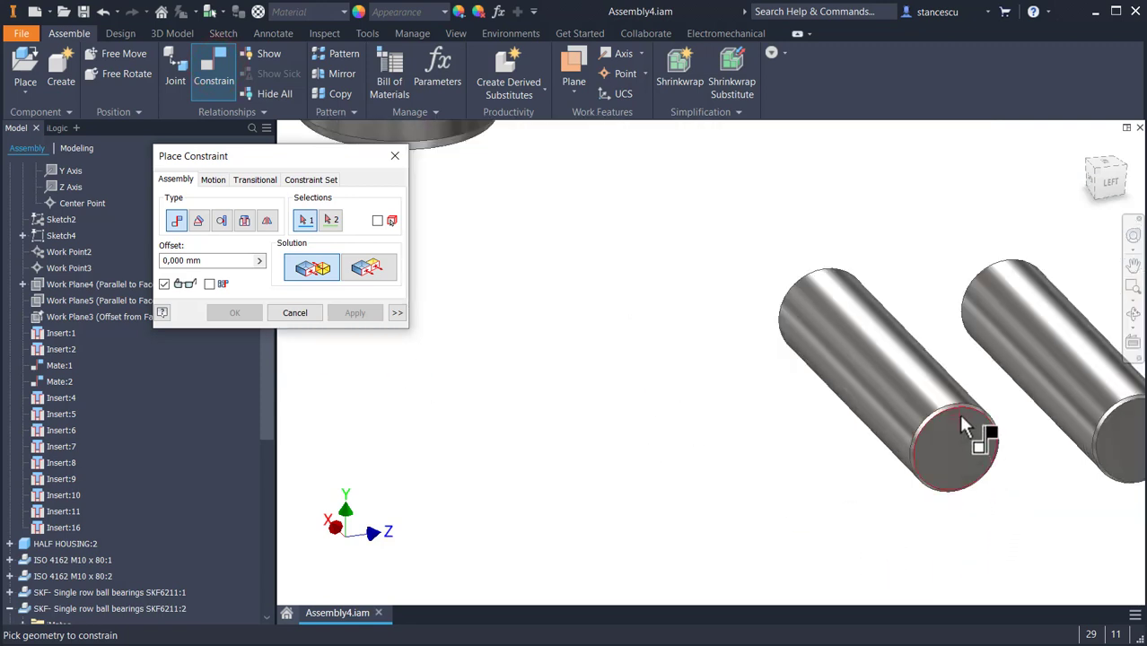
click(244, 221)
click(368, 267)
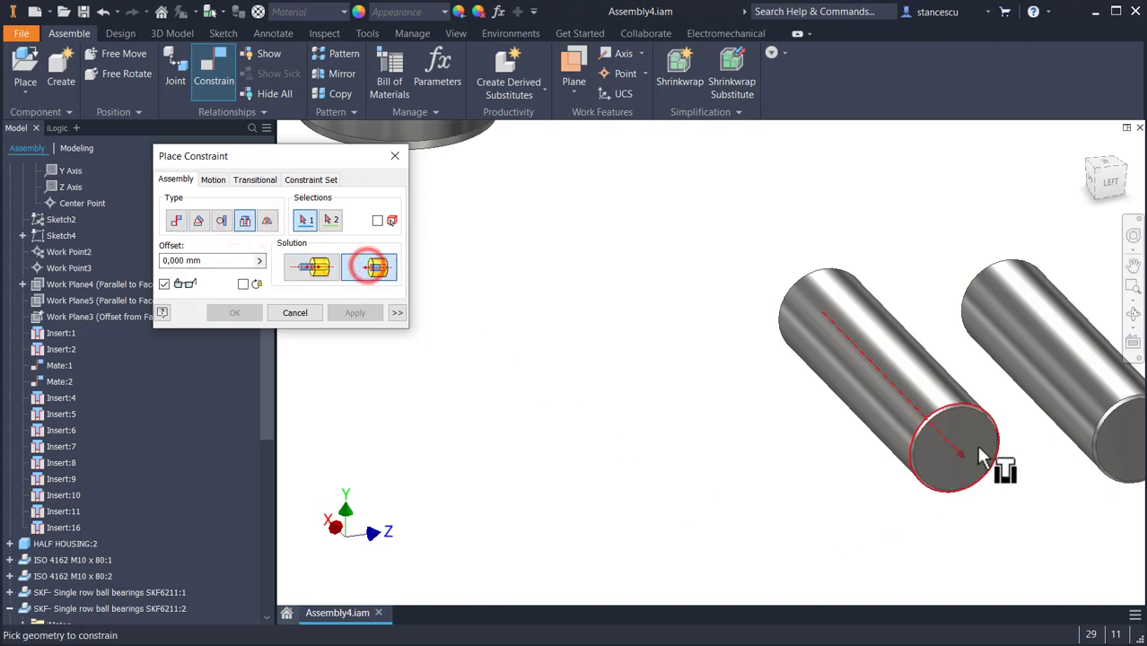
click(964, 407)
middle_drag(604, 151, 726, 513)
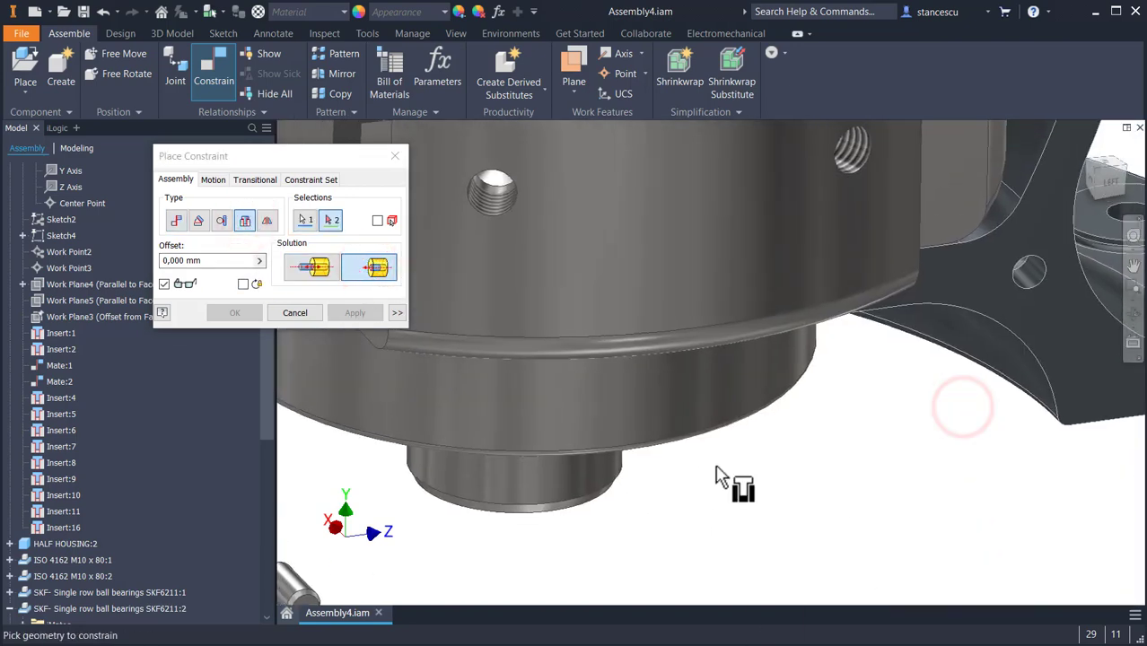
middle_drag(704, 337, 803, 542)
middle_drag(801, 363, 565, 564)
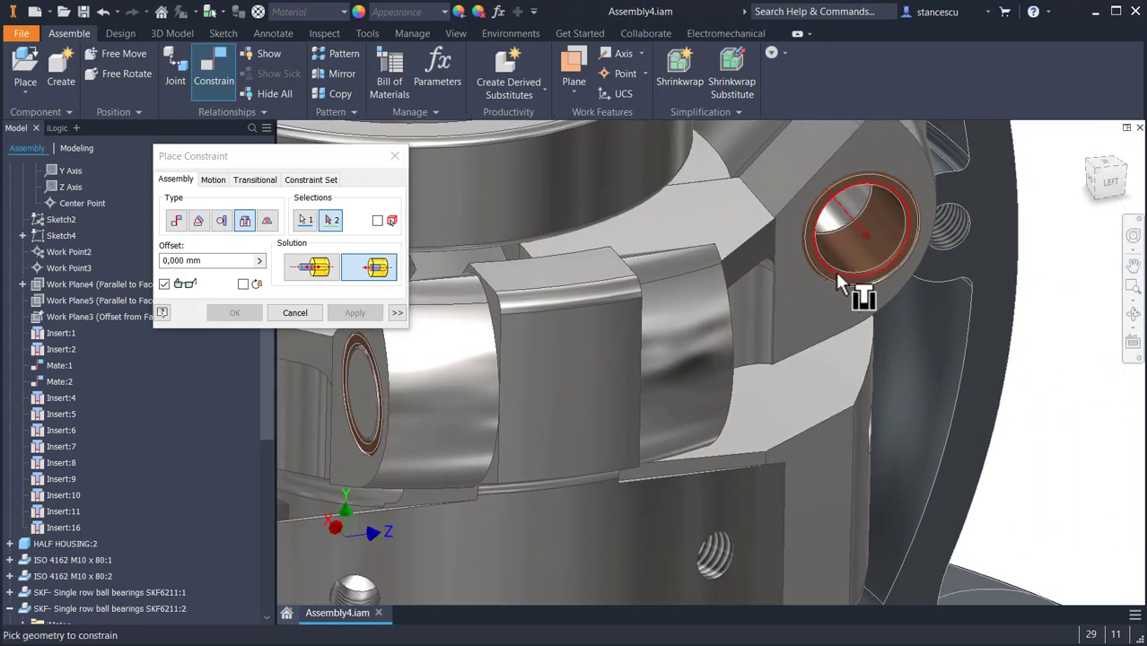
scroll(835, 269, up, 3)
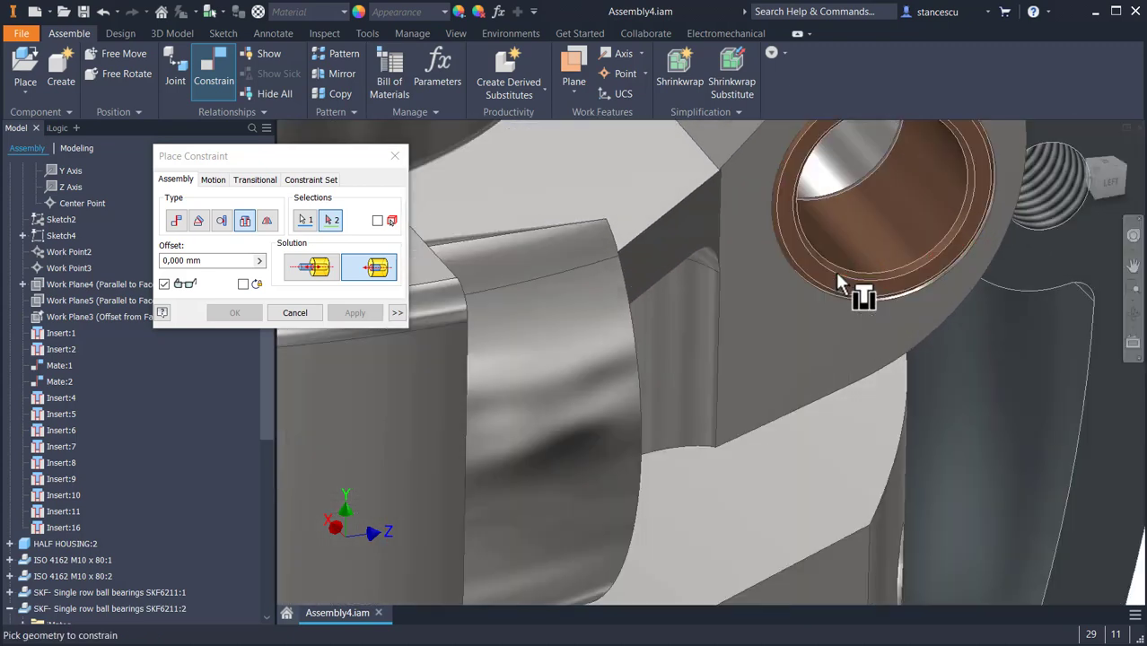
click(886, 278)
click(347, 315)
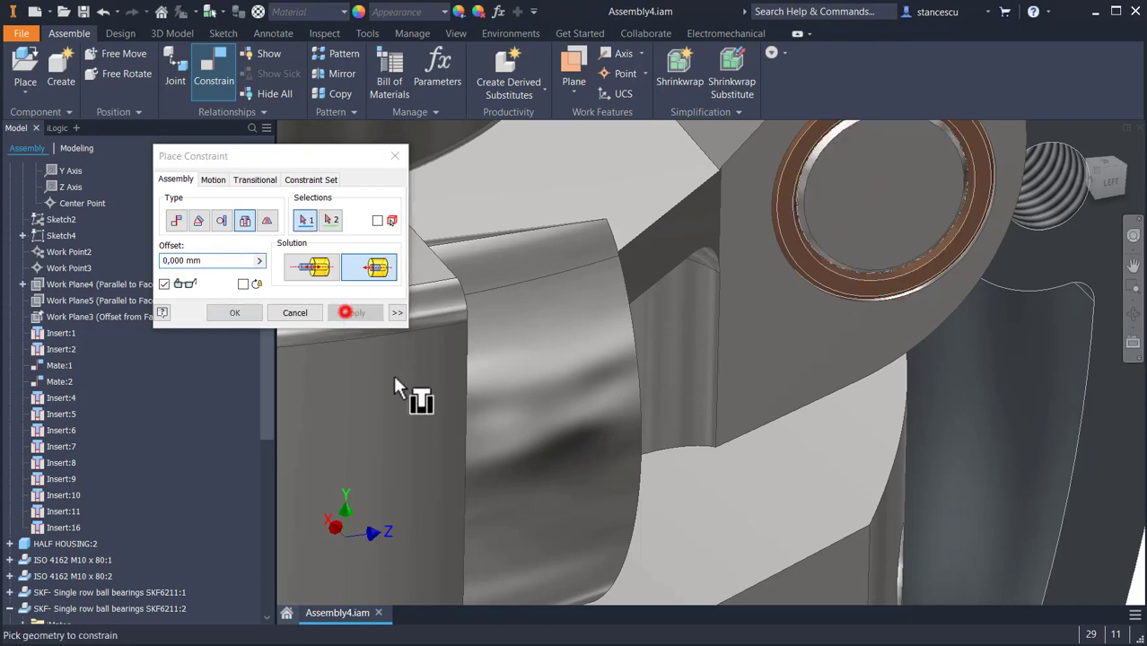
Insert the last large pin into the remaining empty hub arm bushing, aligned at 0 mm offset, and finish constraining
scroll(816, 339, down, 3)
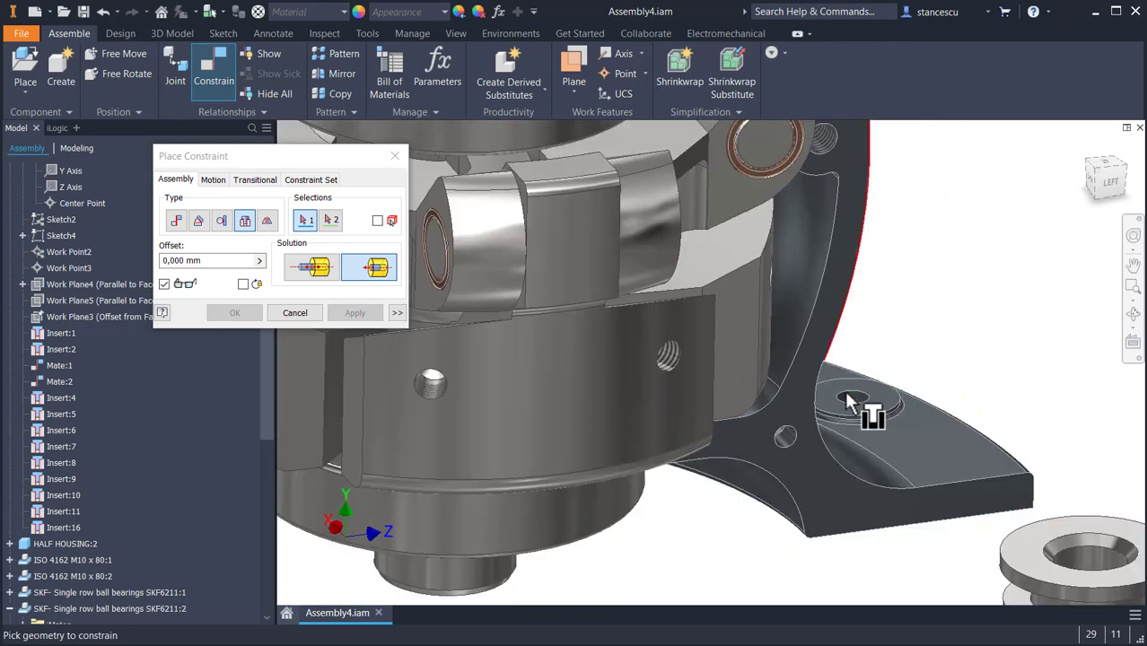
middle_drag(975, 528, 1014, 323)
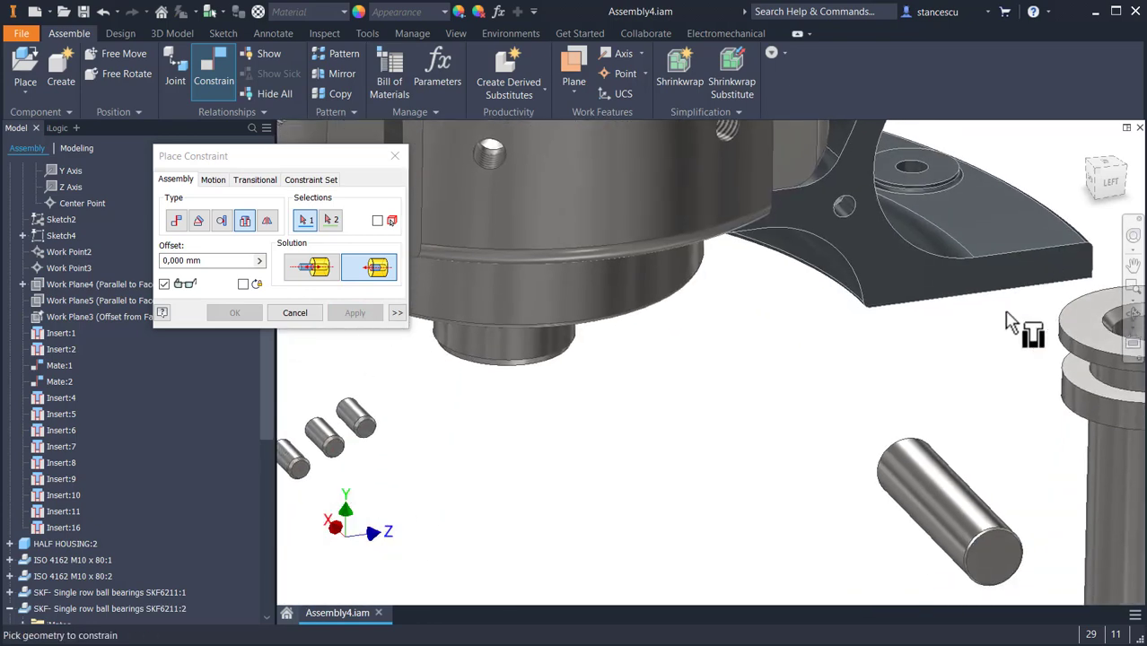
click(979, 543)
middle_drag(732, 409, 1092, 631)
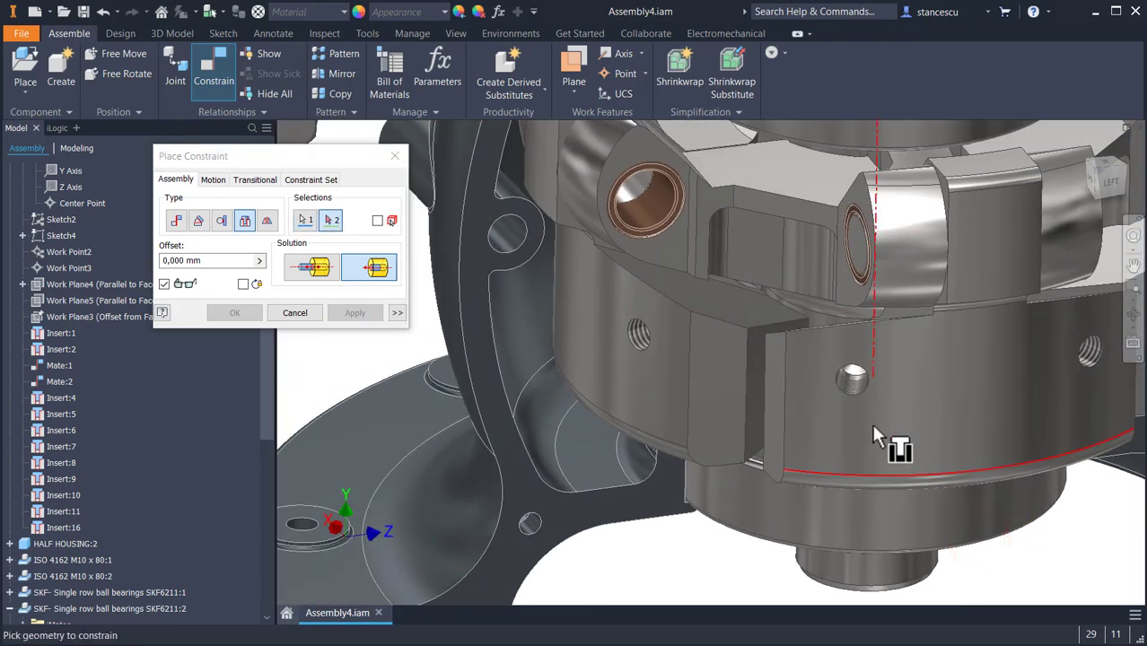
middle_drag(854, 416, 887, 570)
scroll(754, 429, up, 3)
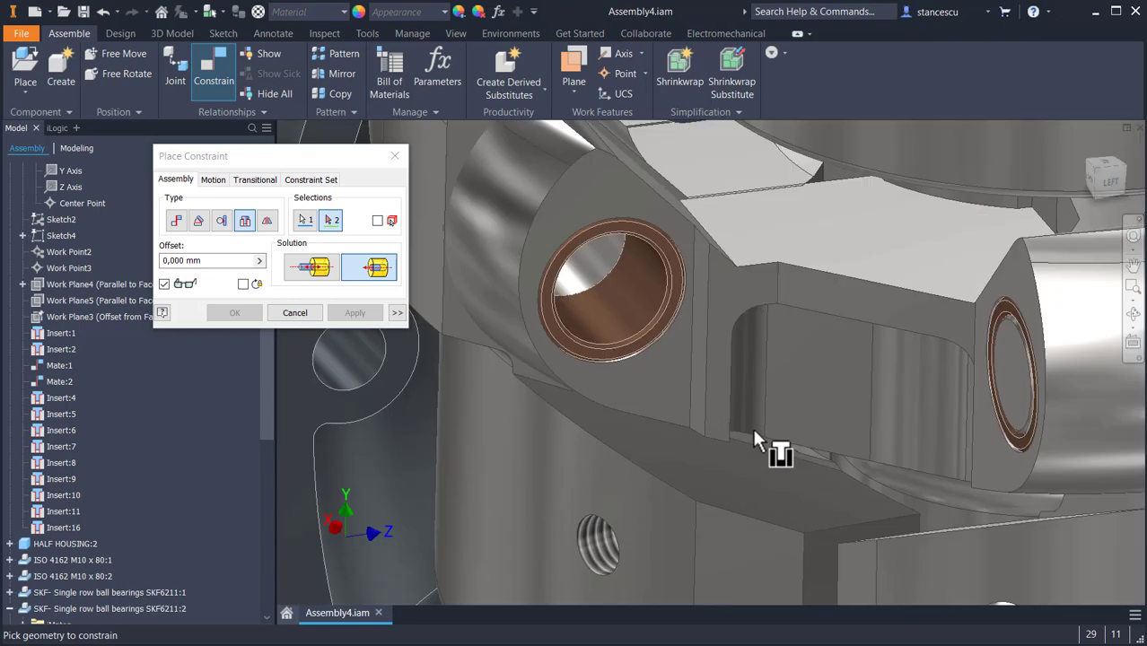
click(631, 358)
click(346, 313)
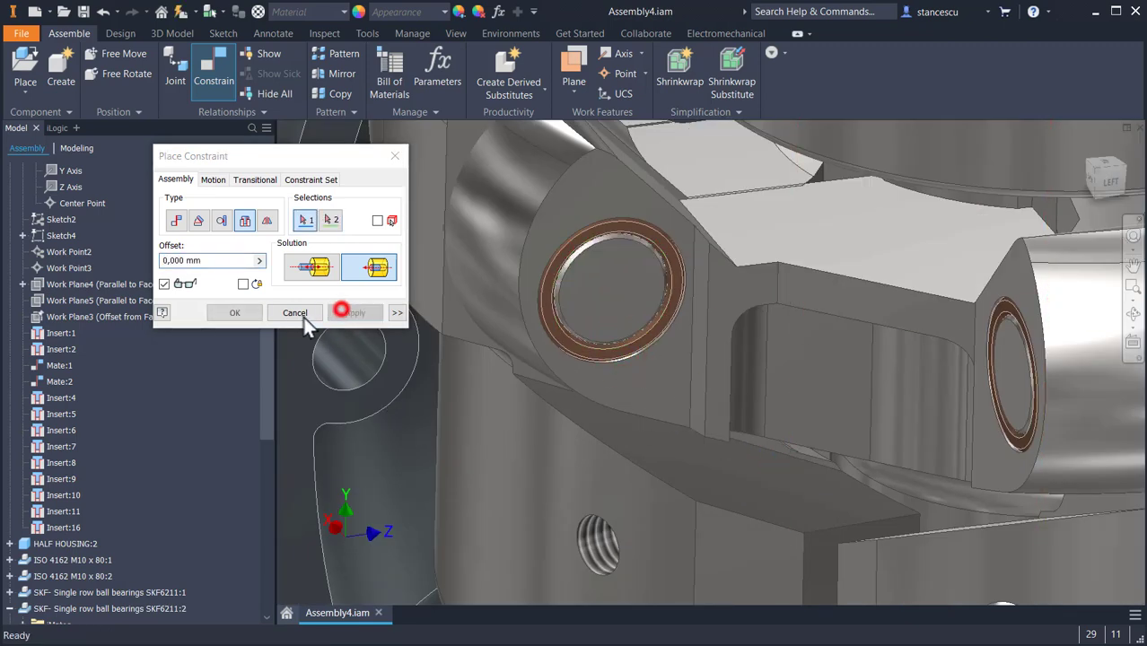
click(298, 314)
Move the loose collared shaft upward so it stands beside the half housing
scroll(615, 476, down, 6)
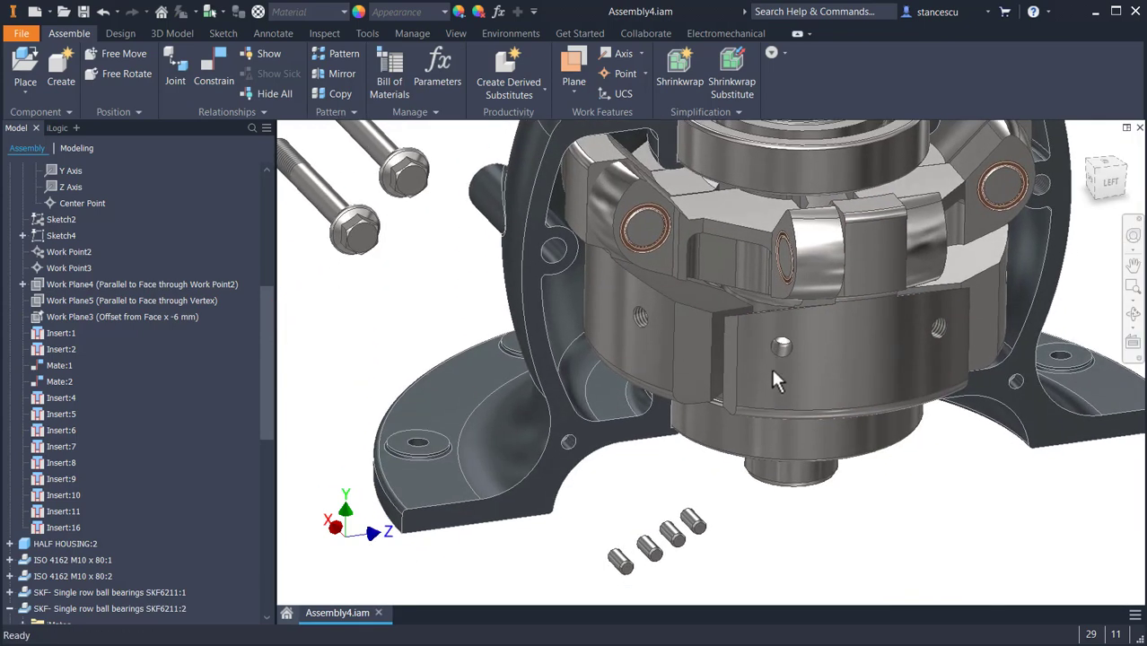
middle_drag(841, 496, 711, 259)
scroll(776, 423, down, 3)
middle_drag(786, 411, 751, 523)
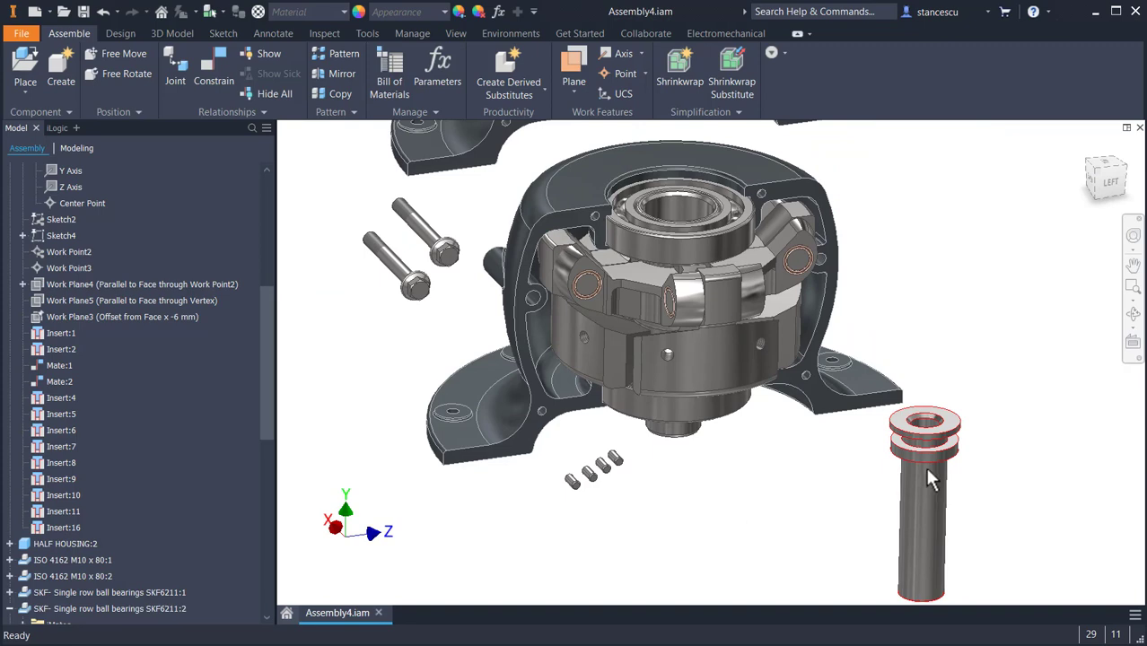
drag(925, 465, 946, 236)
middle_drag(1005, 349, 1018, 449)
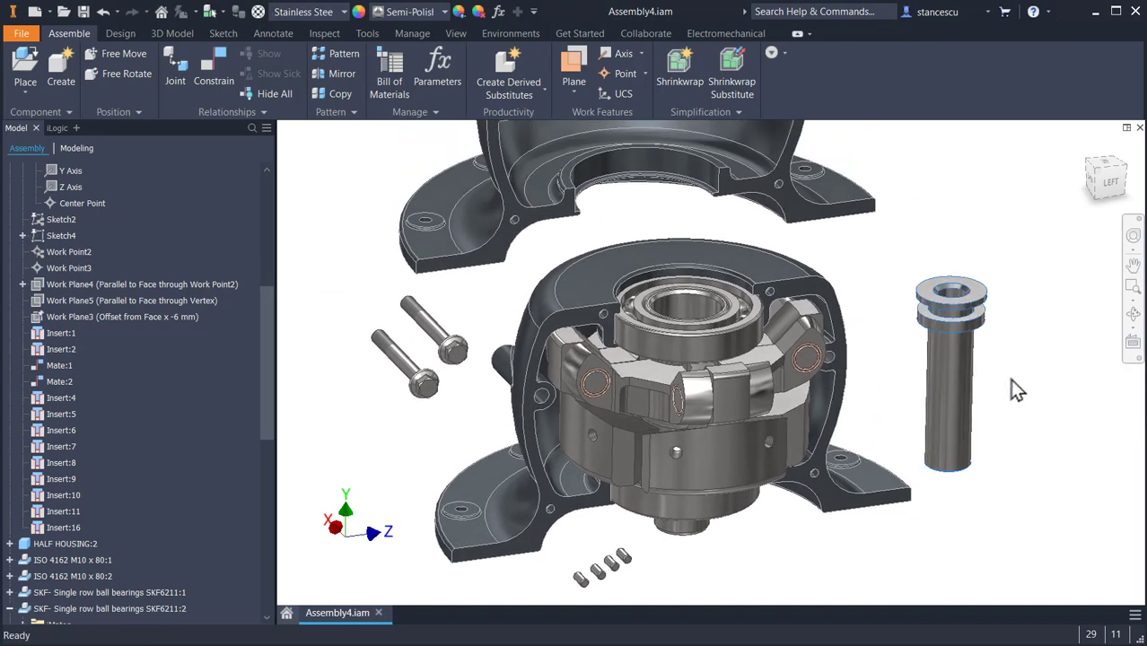
click(880, 384)
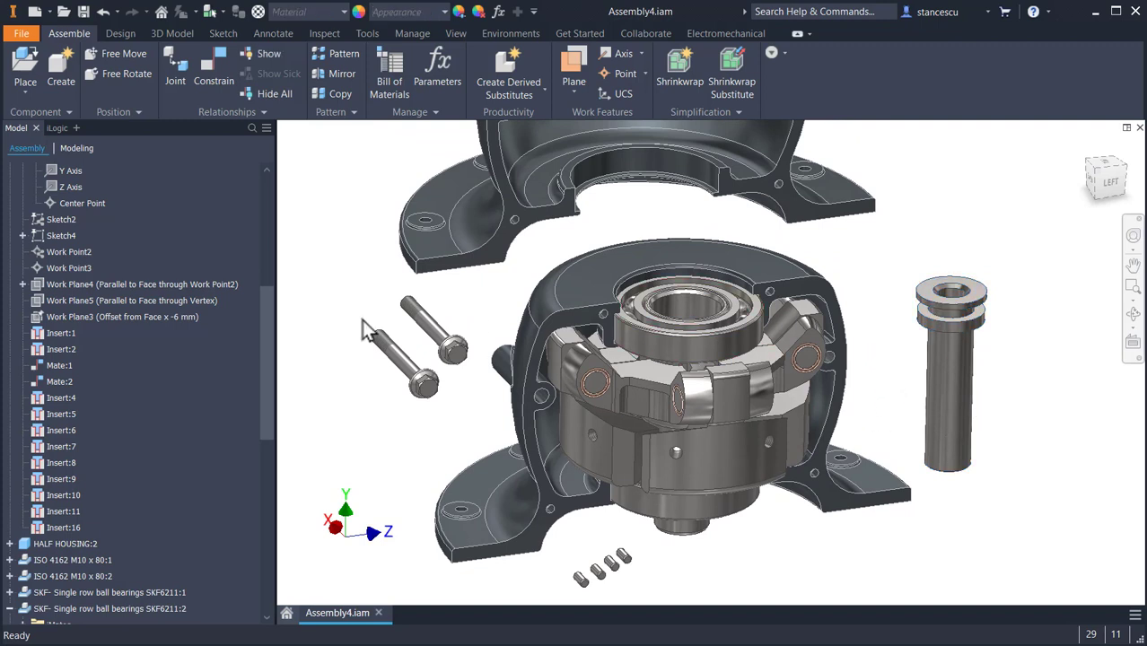
Mate the collared shaft's axis to the upper bearing's bore axis with 0 mm offset
click(208, 72)
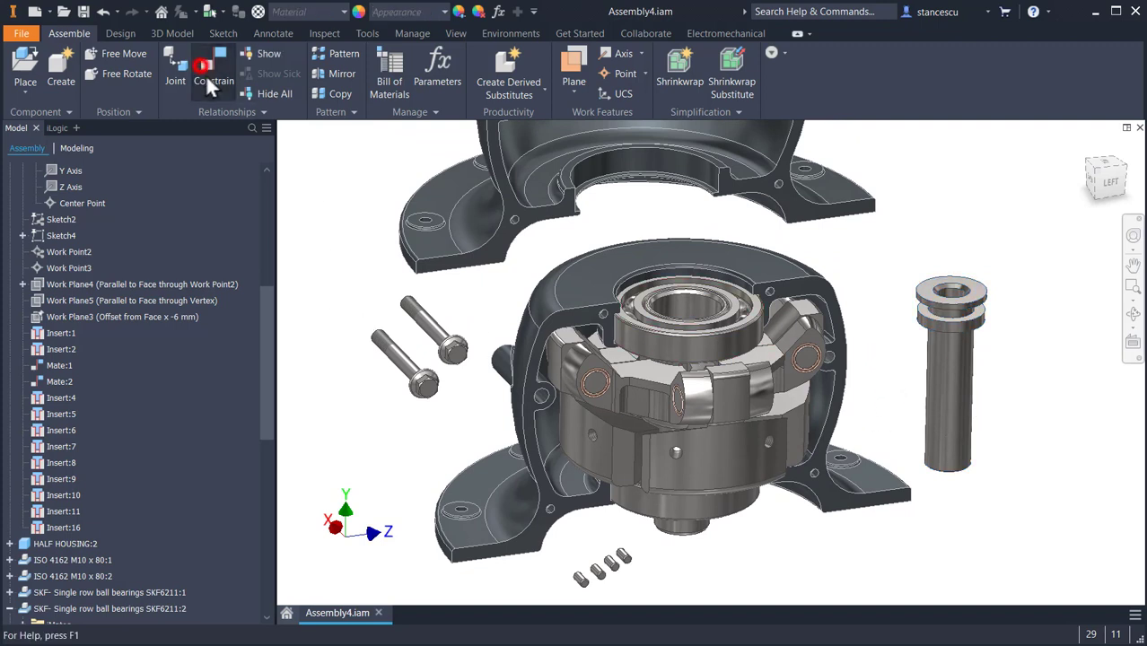
click(948, 391)
scroll(689, 269, down, 3)
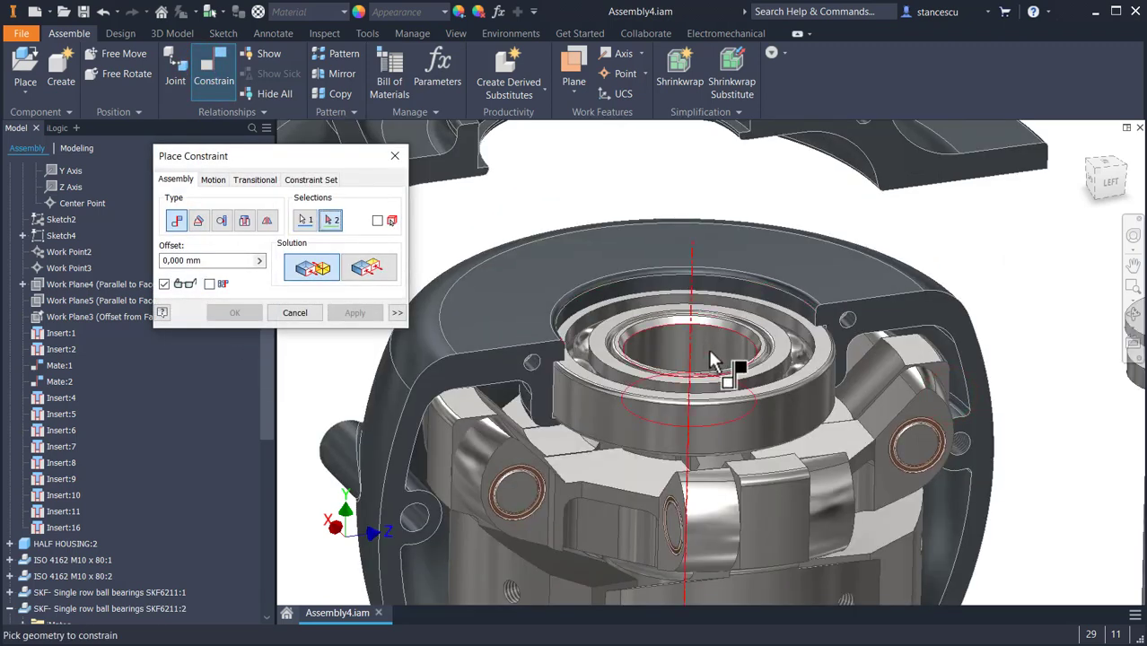
click(724, 357)
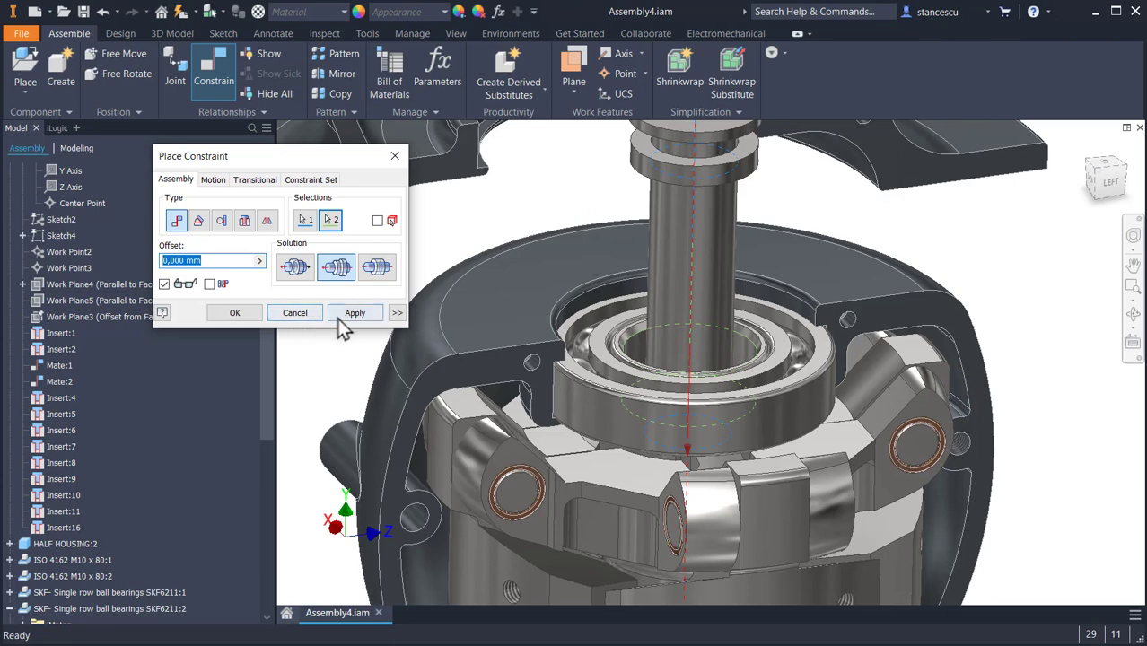
click(234, 312)
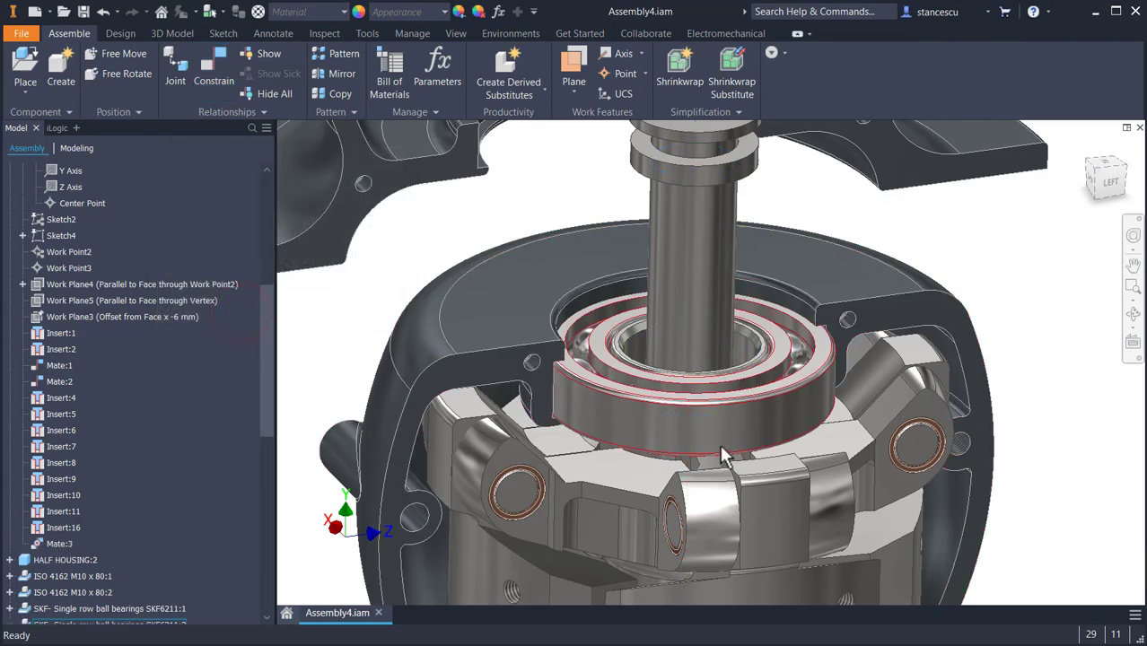
Slide the collared shaft down through the bearing along its axis, and raise it partly back out
drag(705, 271, 728, 432)
scroll(729, 432, down, 3)
middle_drag(712, 382, 729, 215)
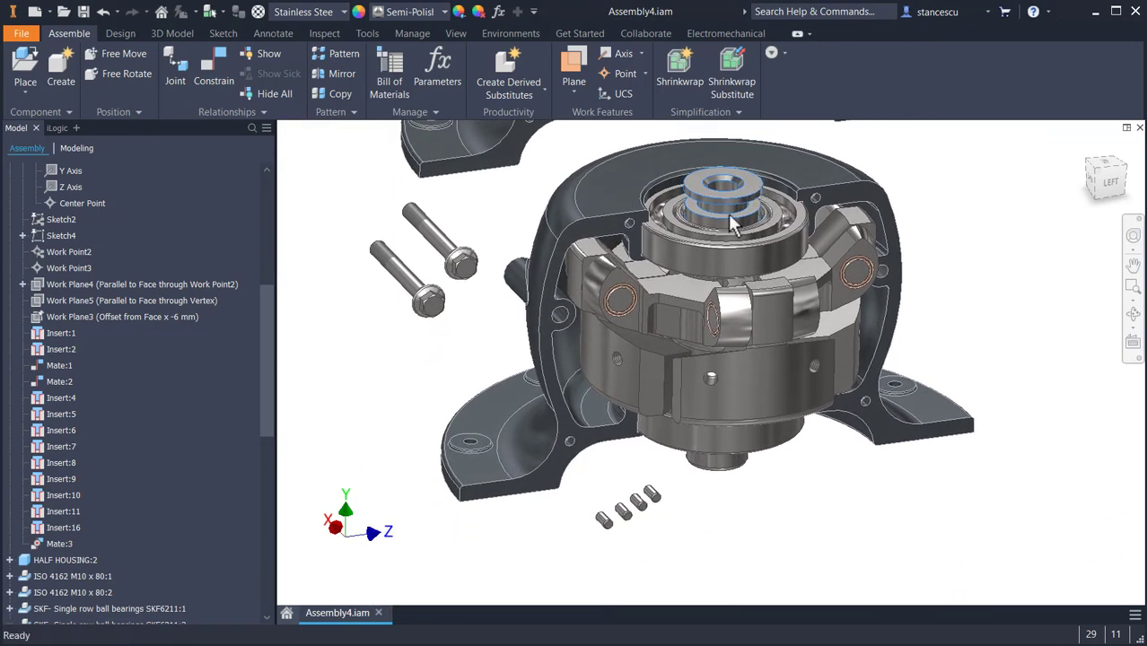
drag(718, 198, 718, 165)
click(1004, 183)
middle_drag(952, 212, 964, 310)
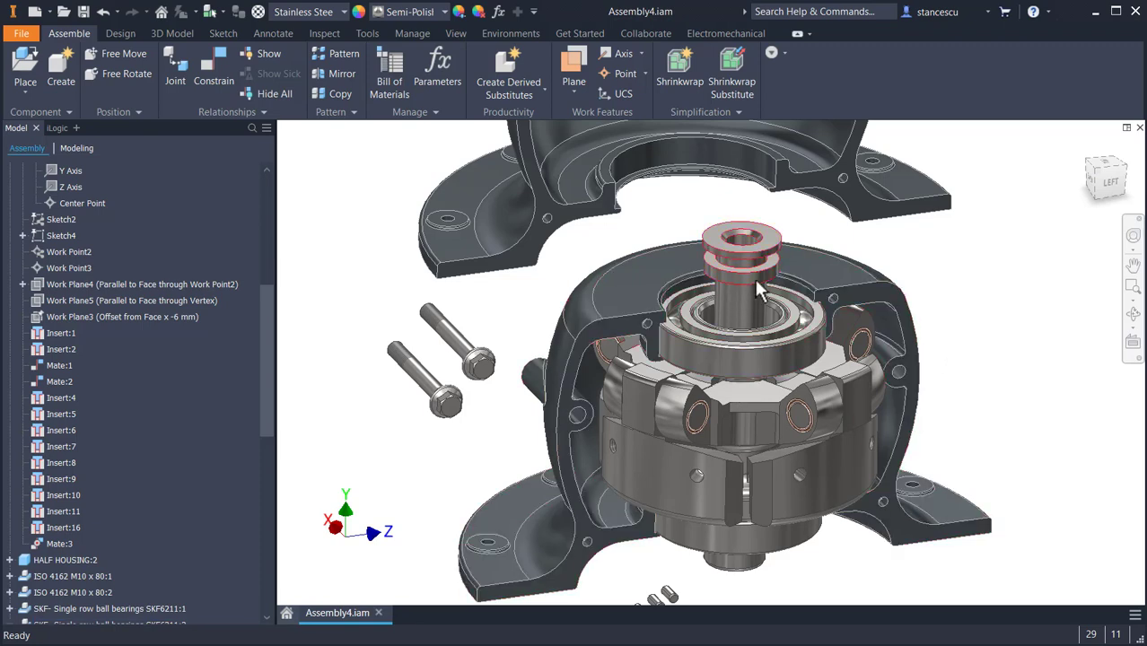
scroll(732, 290, up, 5)
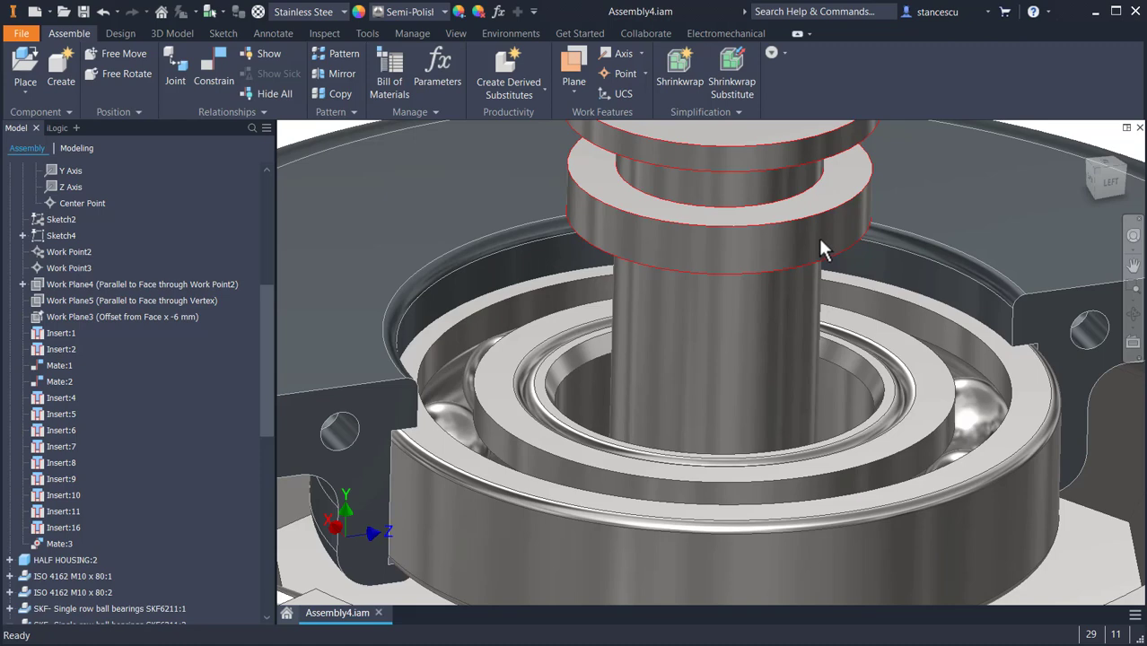
scroll(817, 235, down, 5)
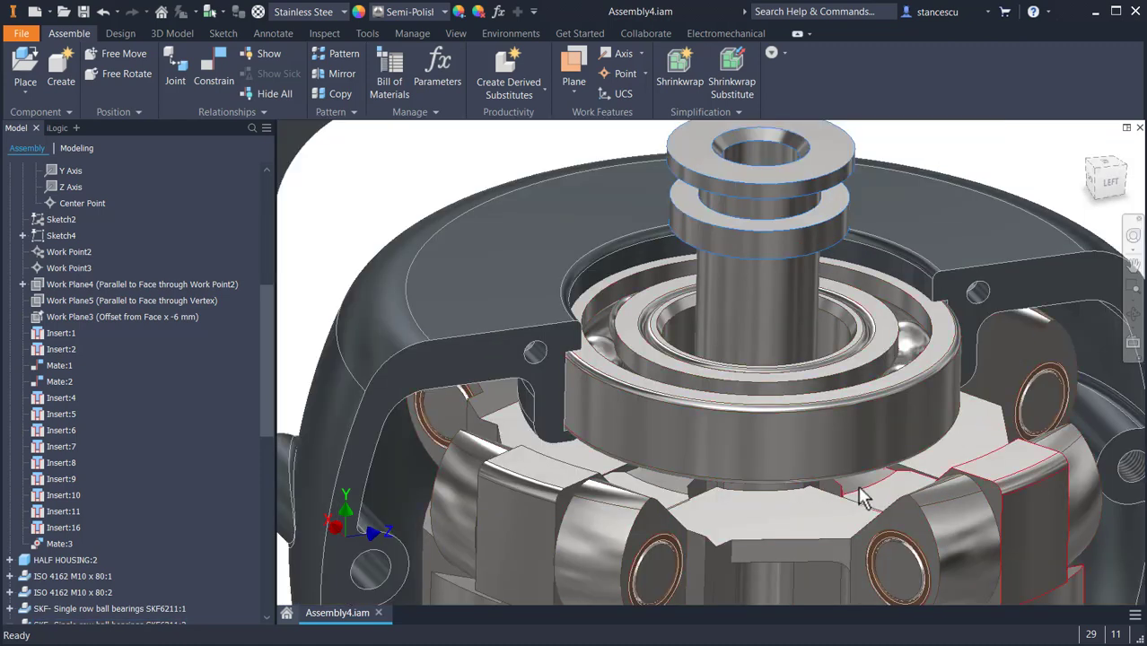
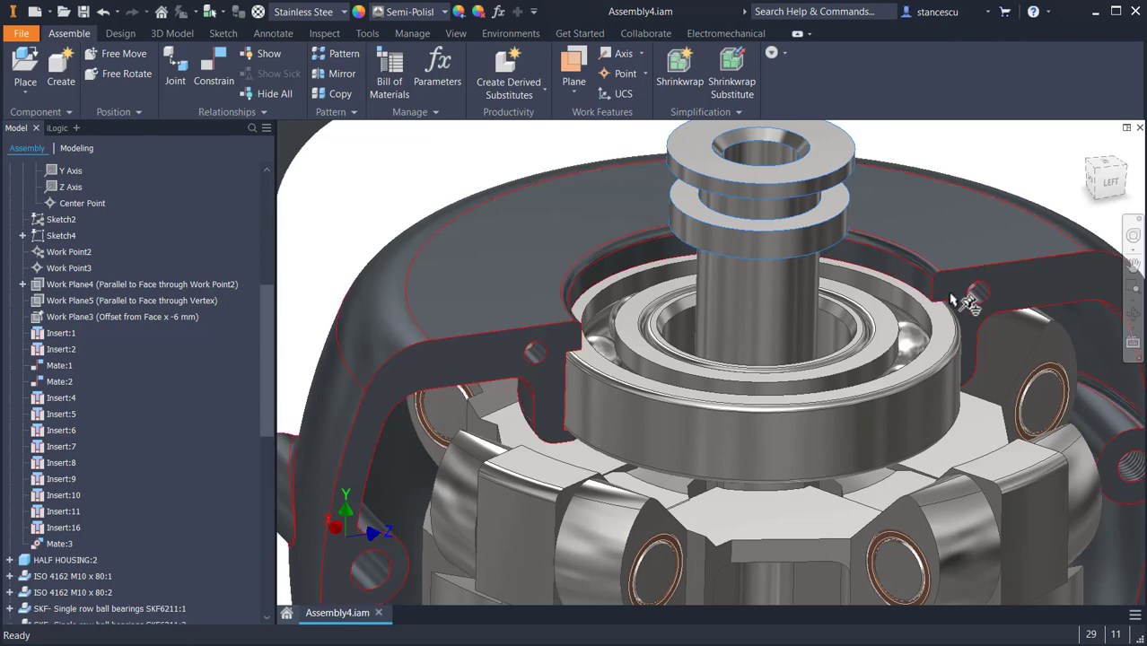
click(764, 431)
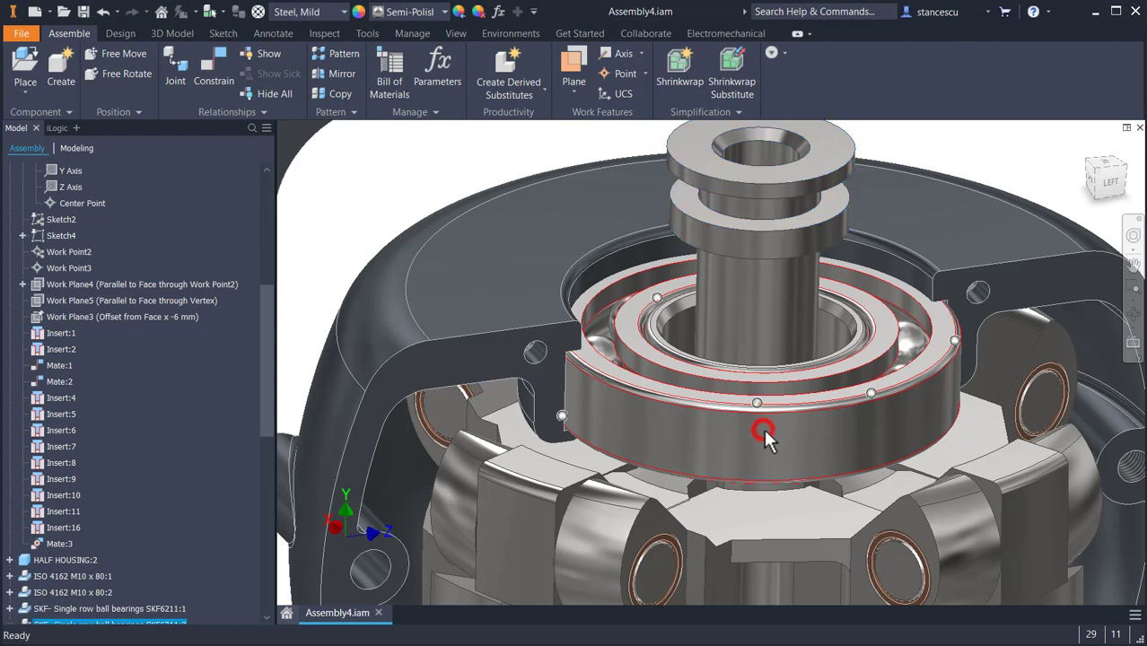
right_click(765, 433)
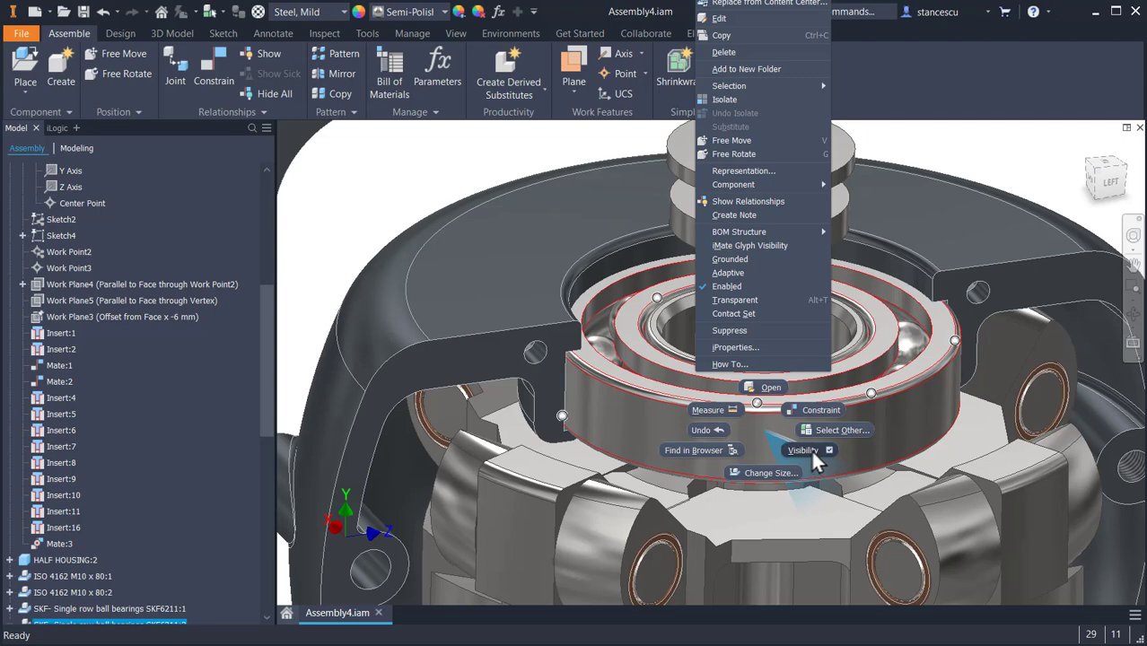
click(993, 158)
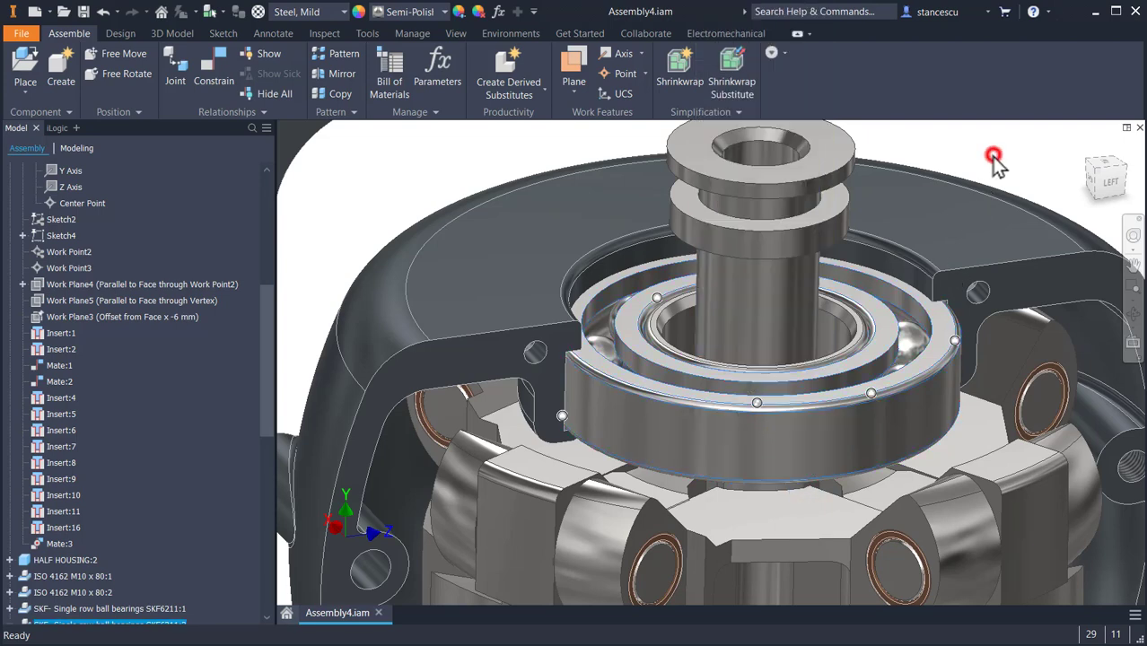
Clear the bearing selection and collapse the expanded cross shaft and second SKF6211 bearing entries in the model browser
click(1014, 159)
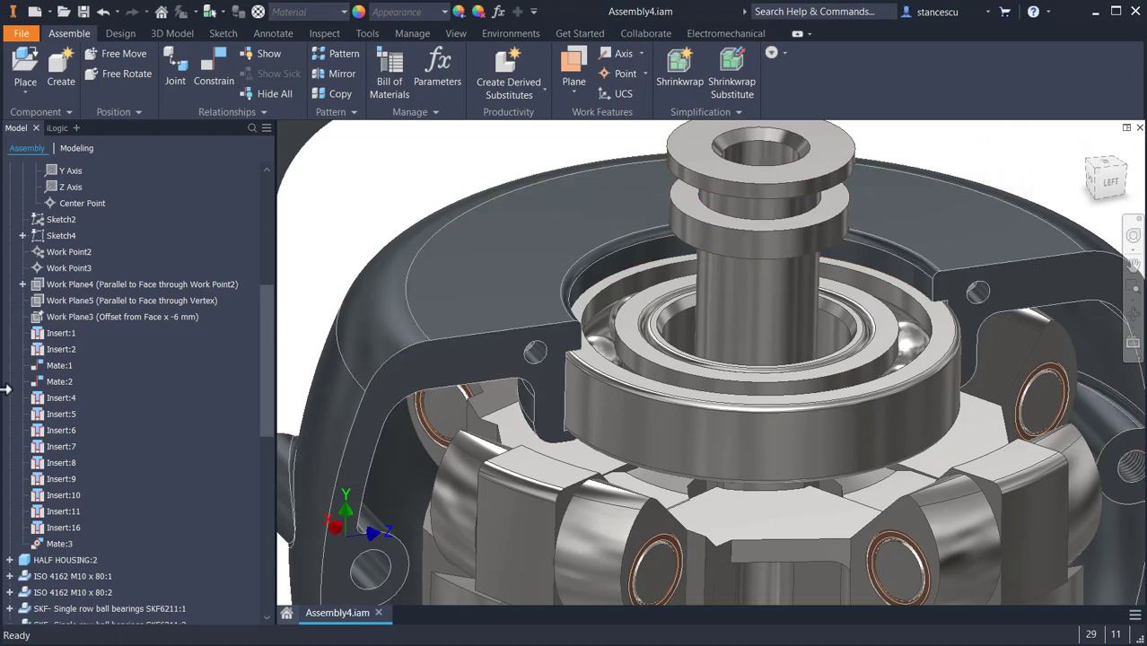
drag(262, 318, 282, 204)
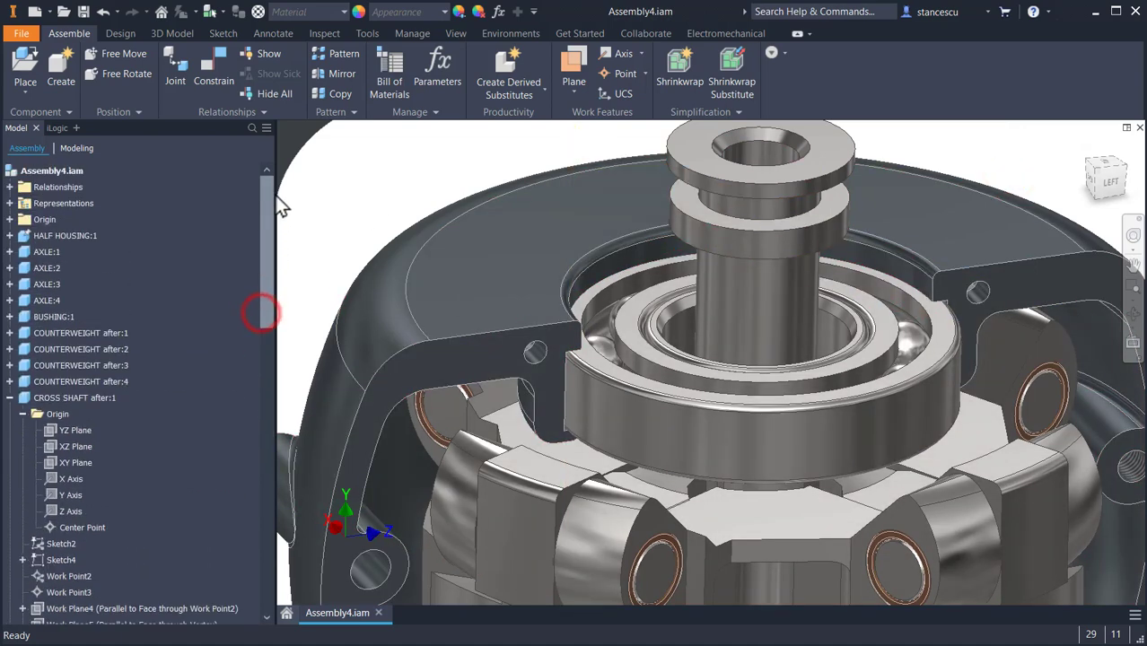
click(9, 398)
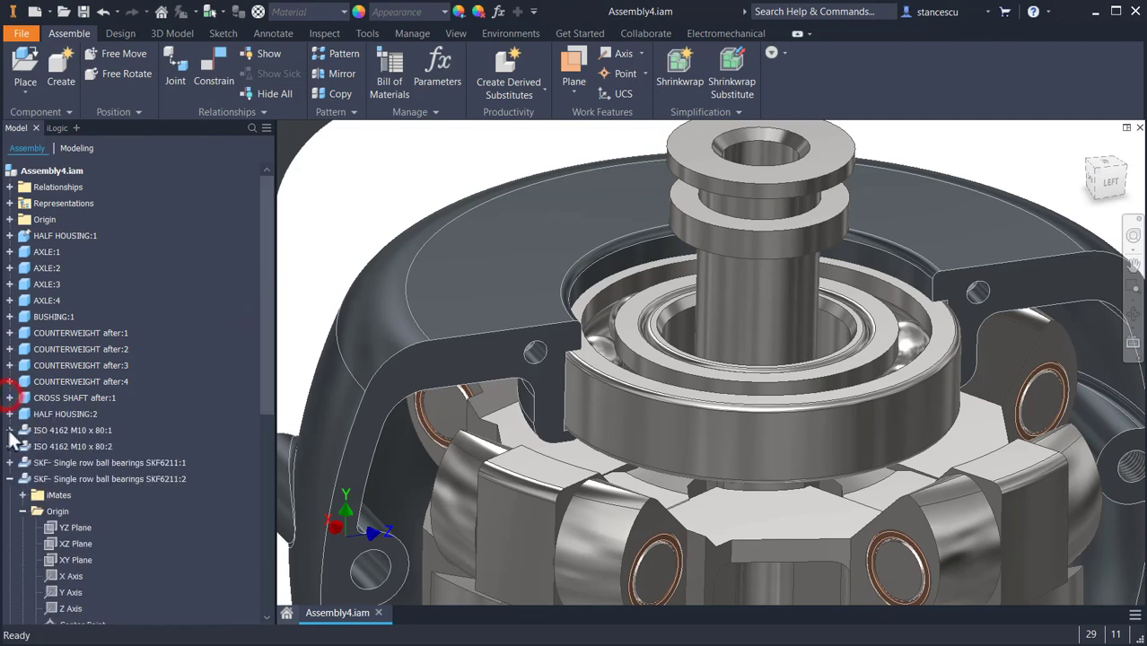
click(9, 479)
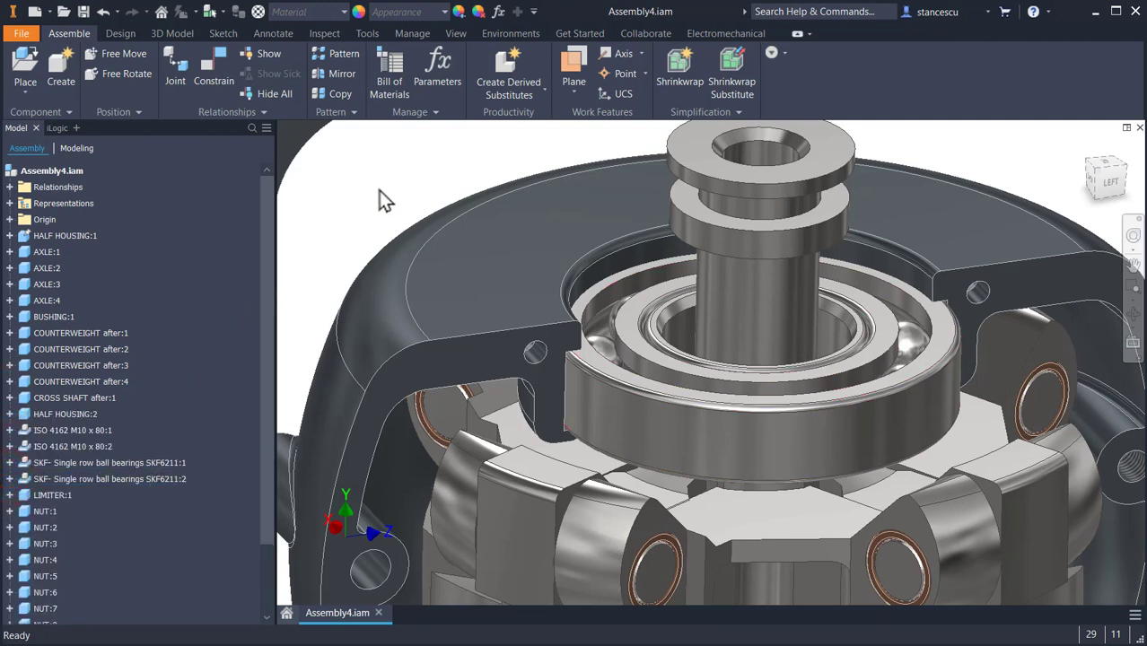
Hide the first half housing and make it visible again
click(511, 240)
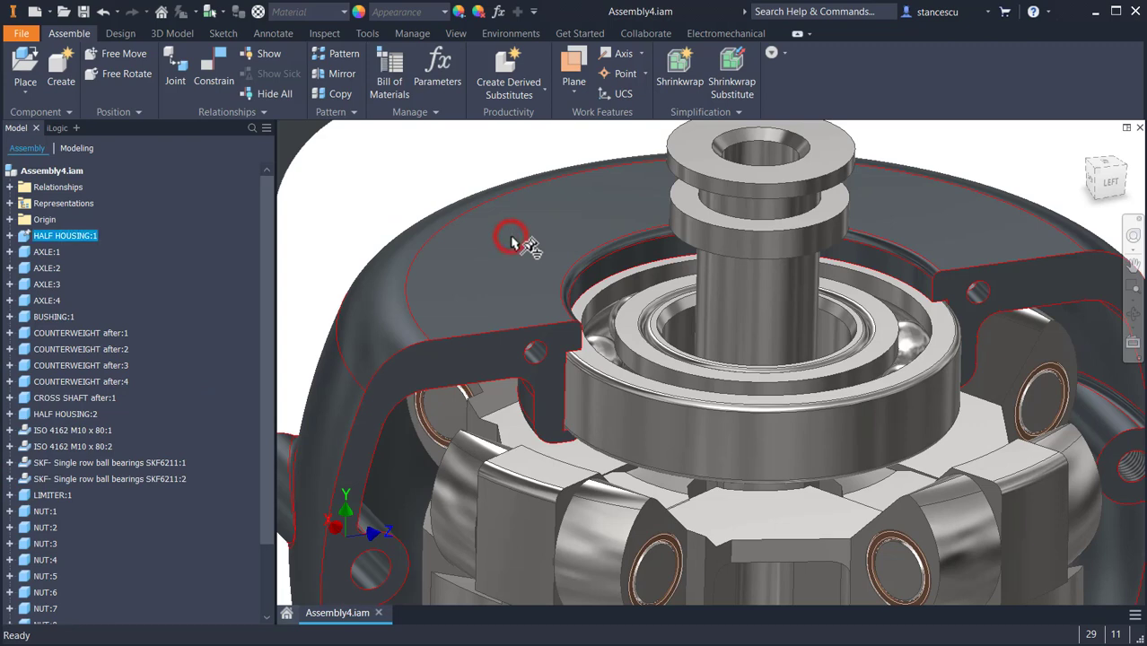
key(alt)
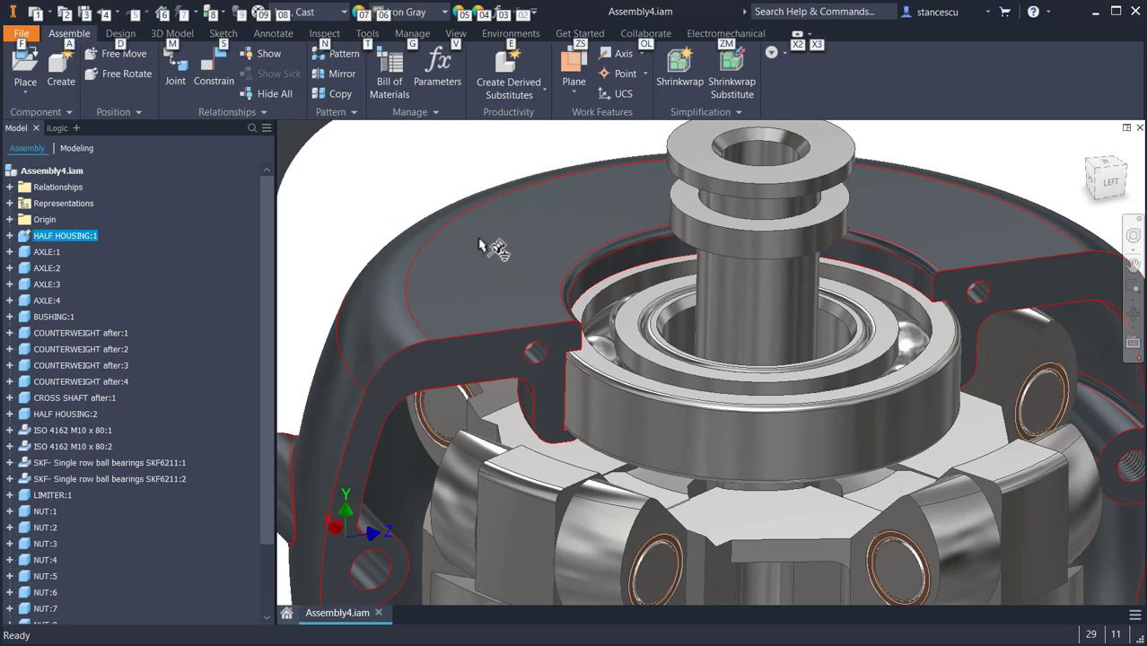
key(alt+v)
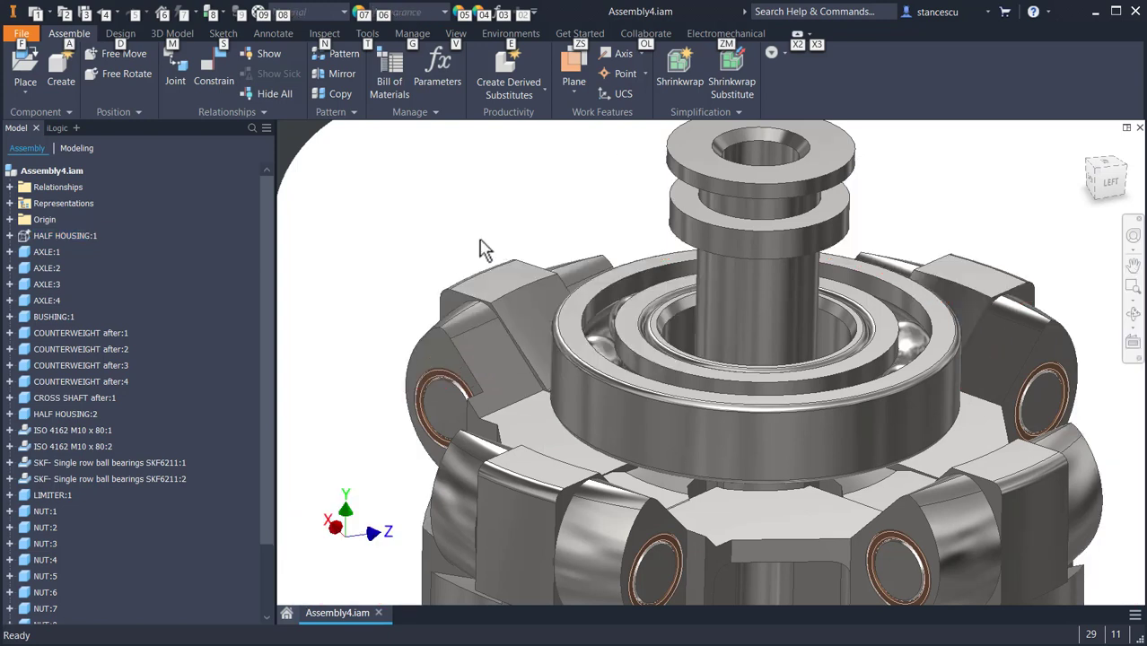
key(alt+v)
click(23, 239)
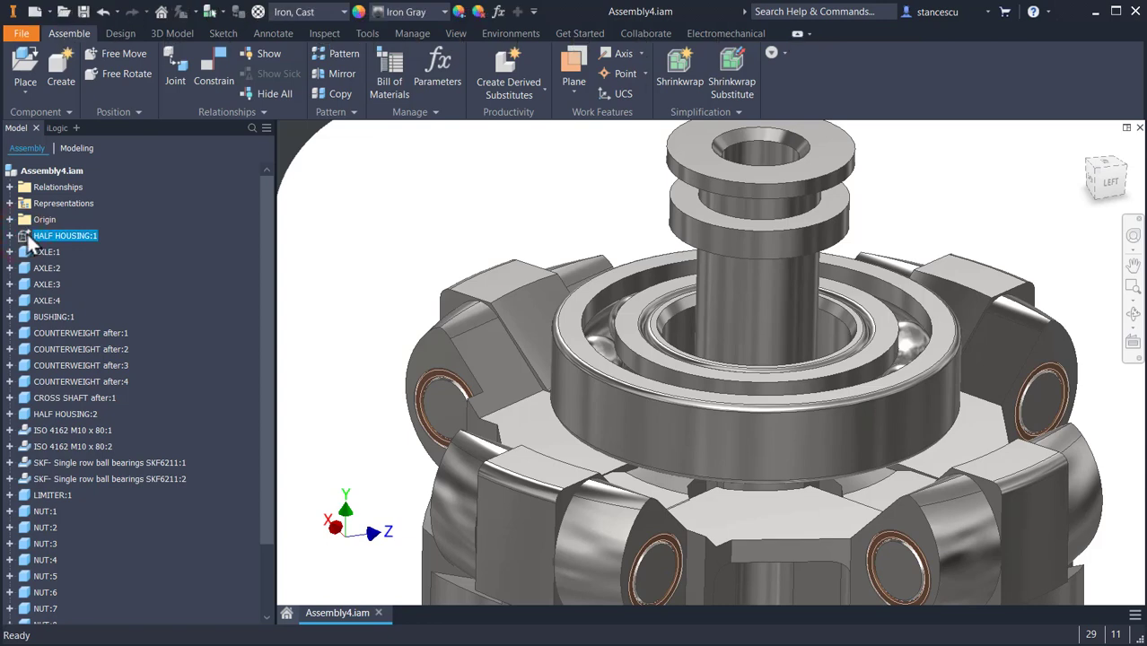
key(alt)
key(alt+v)
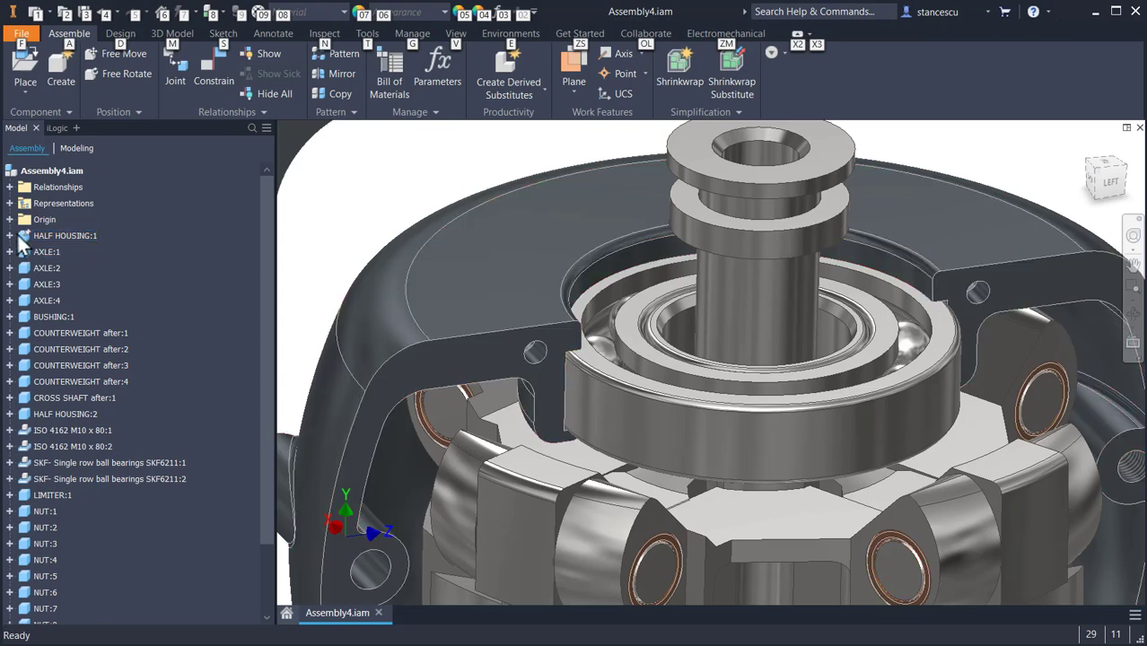
Make the upper SKF6211 bearing transparent and restore its opaque display
right_click(24, 236)
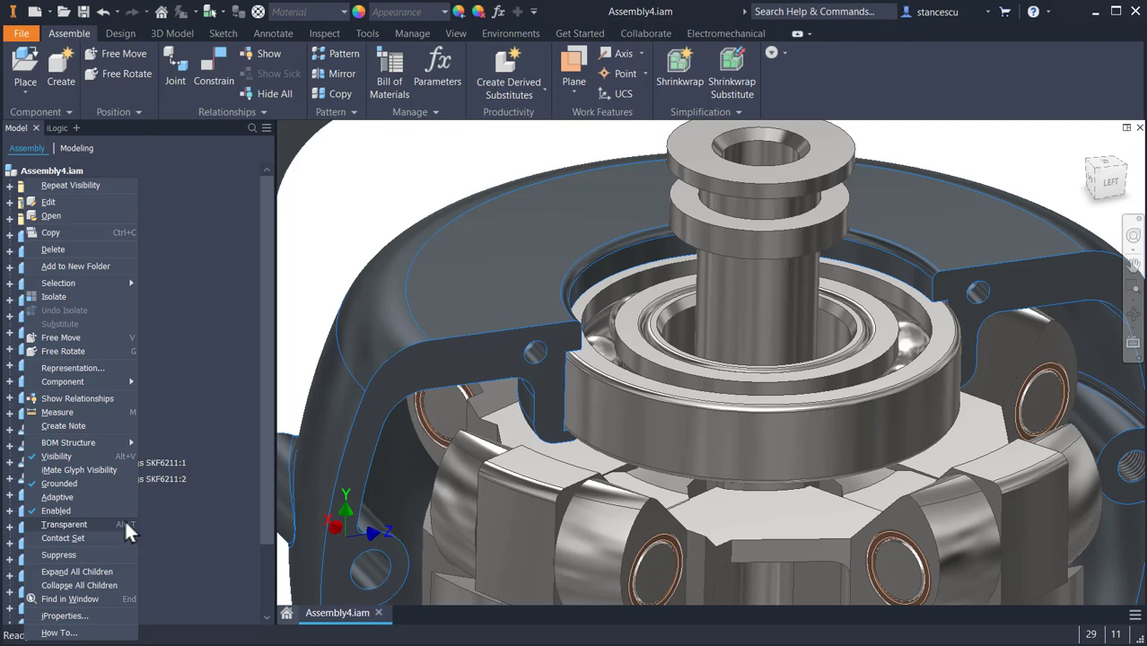
click(431, 149)
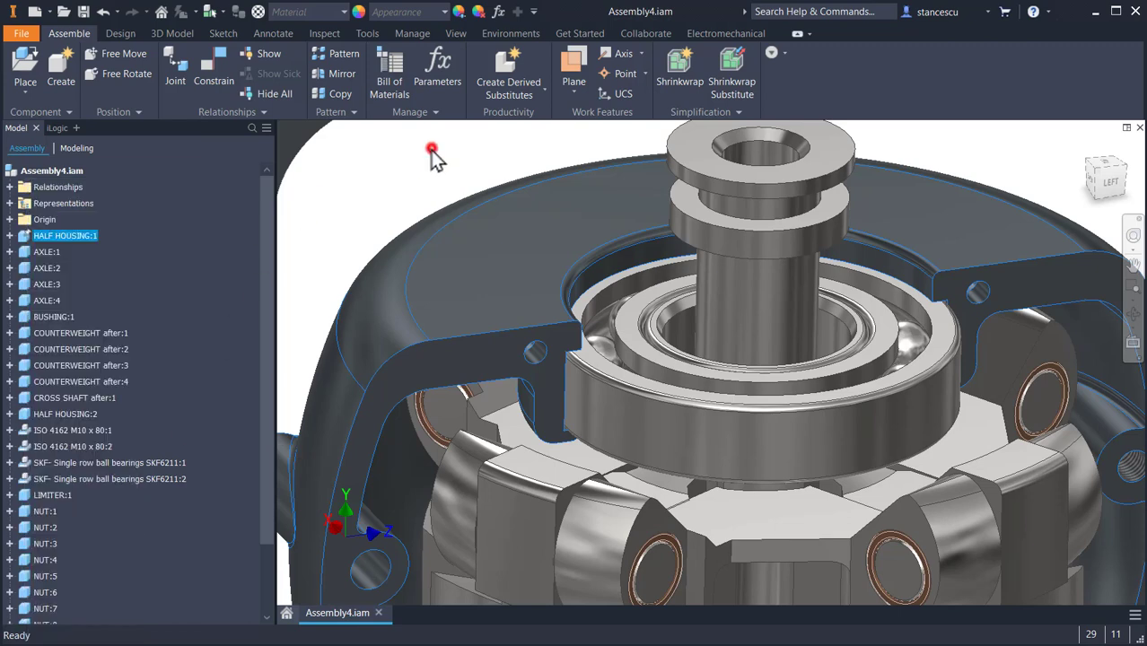
click(659, 419)
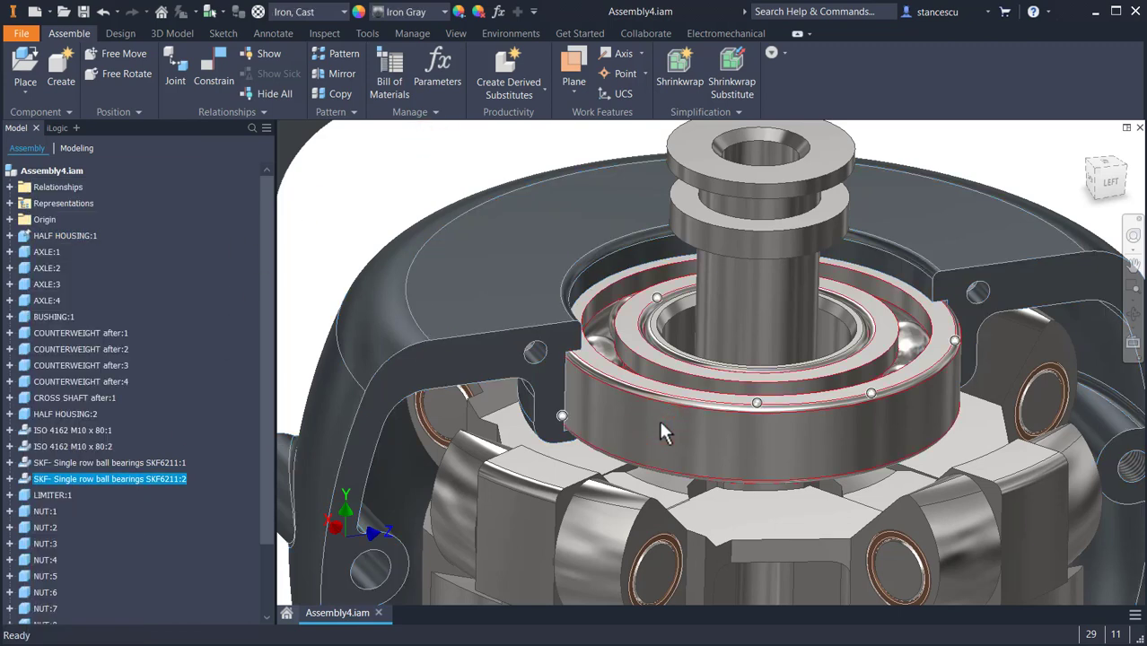
key(alt+t)
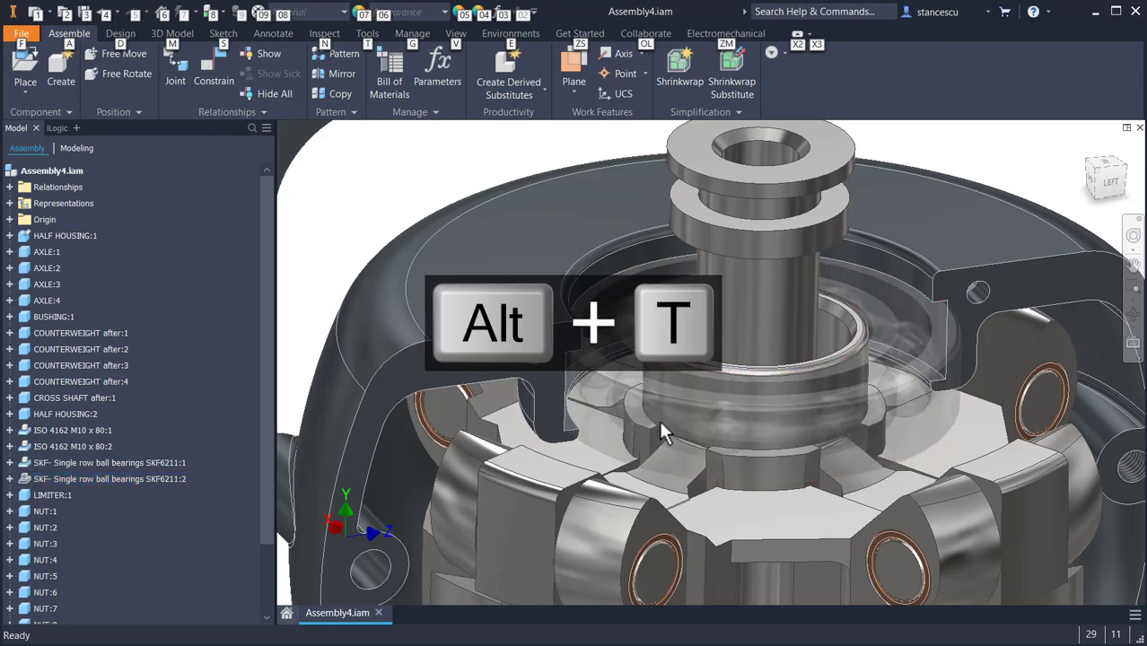
click(937, 334)
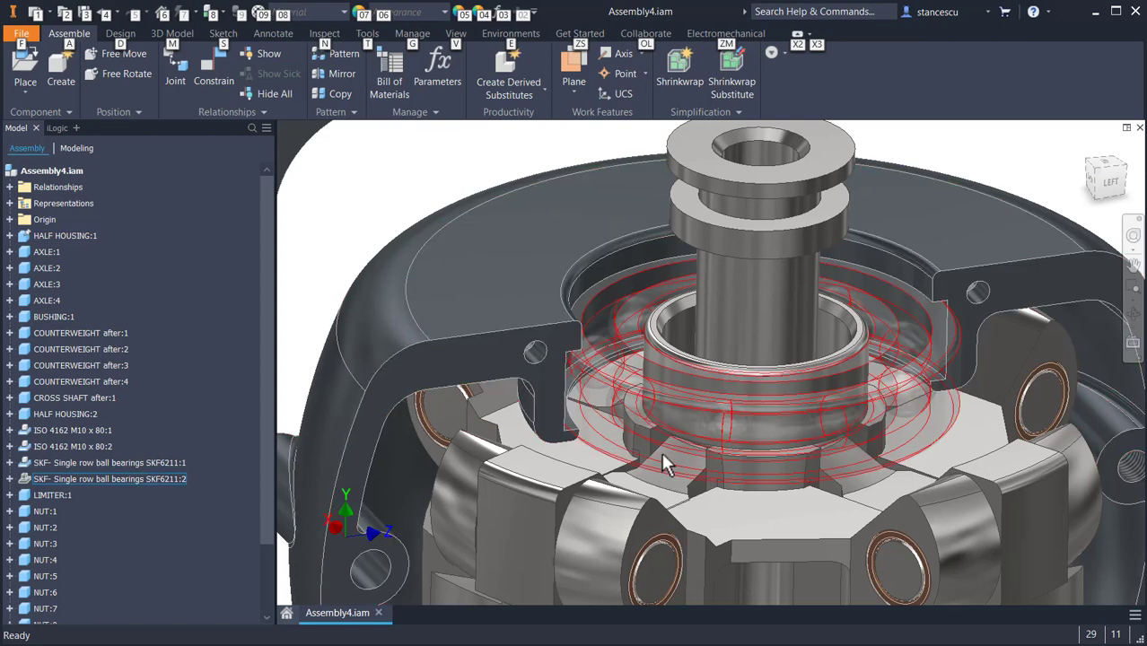
click(659, 416)
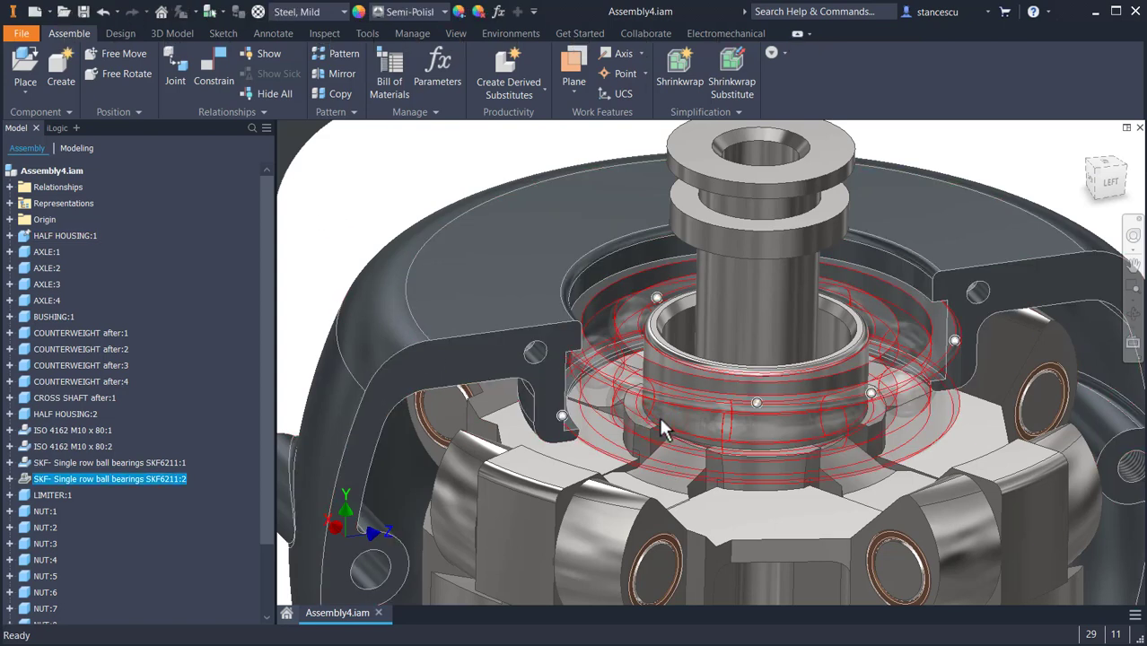
key(alt+t)
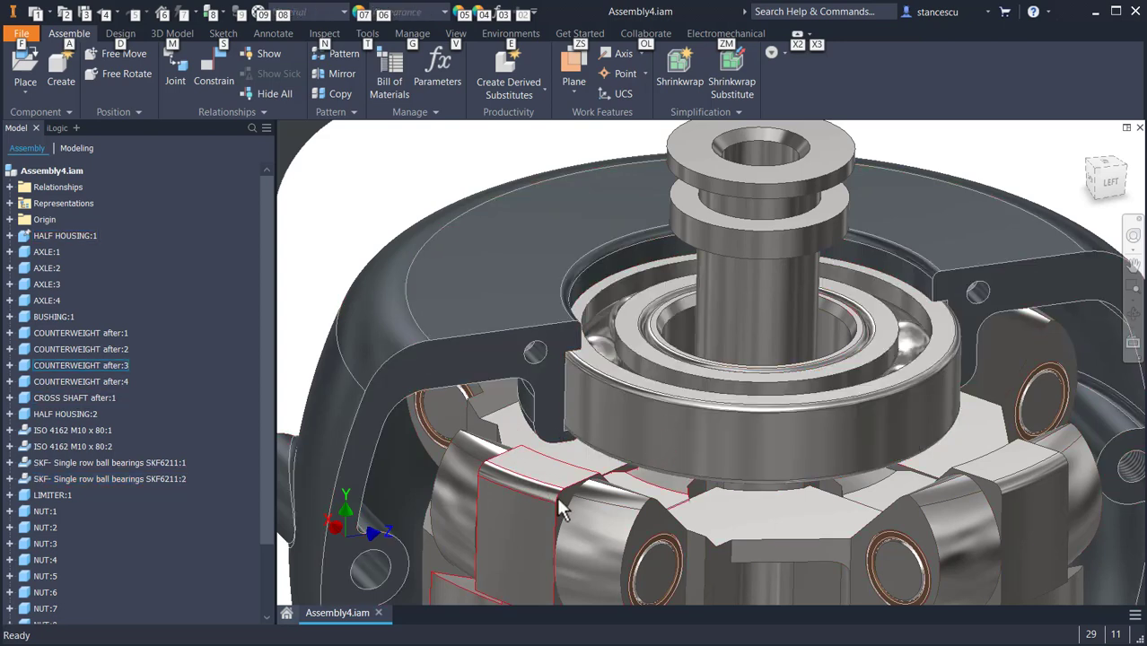
Hide the upper SKF6211 bearing to expose the cross shaft's collar inside the housing
click(725, 429)
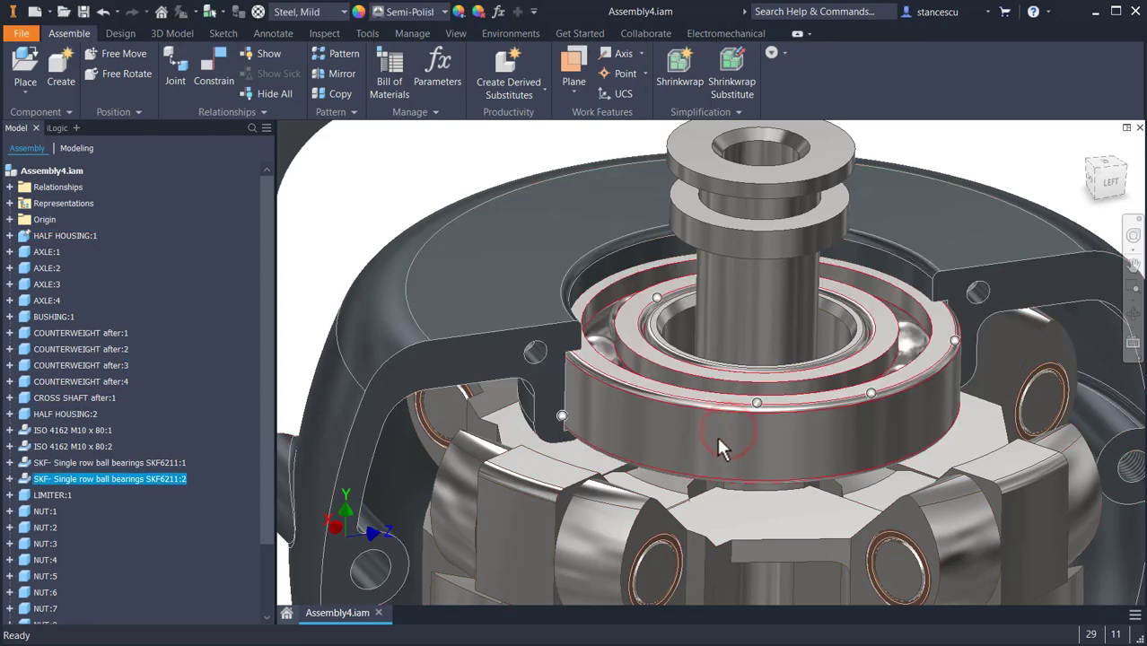
key(alt)
key(alt+v)
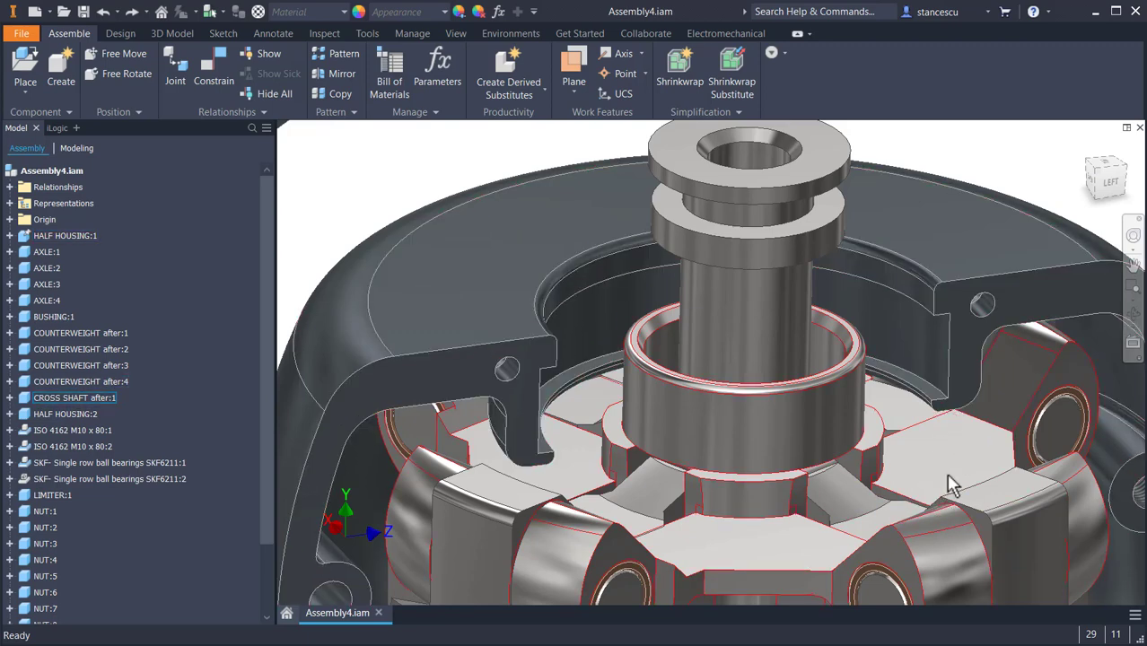
Swing the fourth counterweight about its pin so its rounded finger tip rises beside the cross shaft's collar
middle_drag(948, 473, 917, 369)
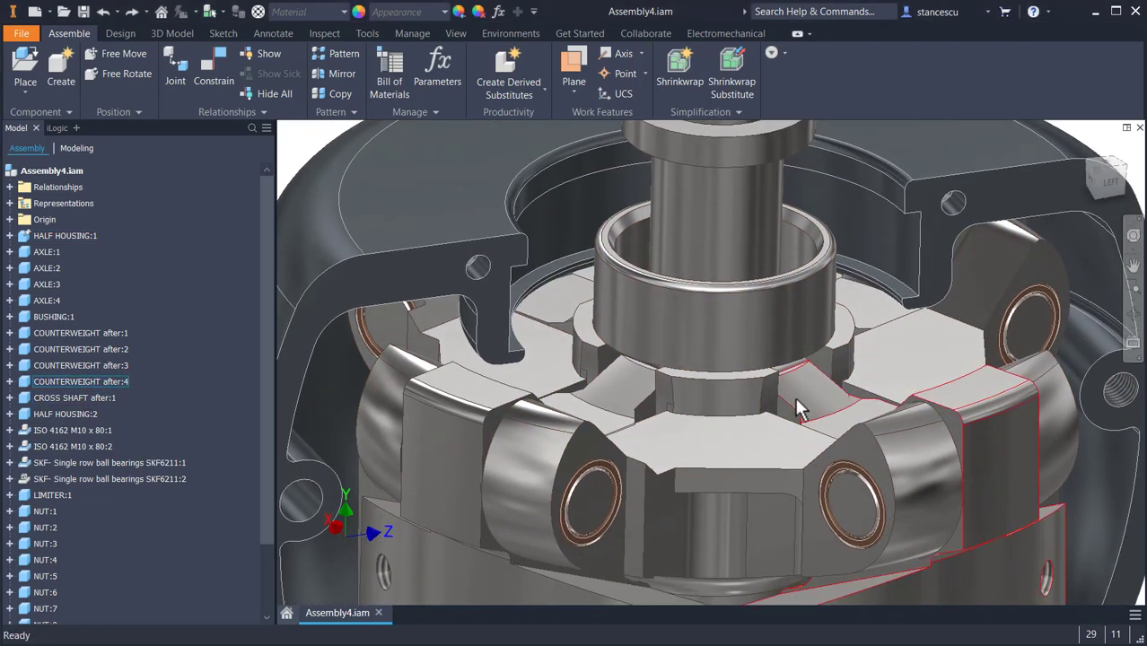
drag(796, 406, 952, 236)
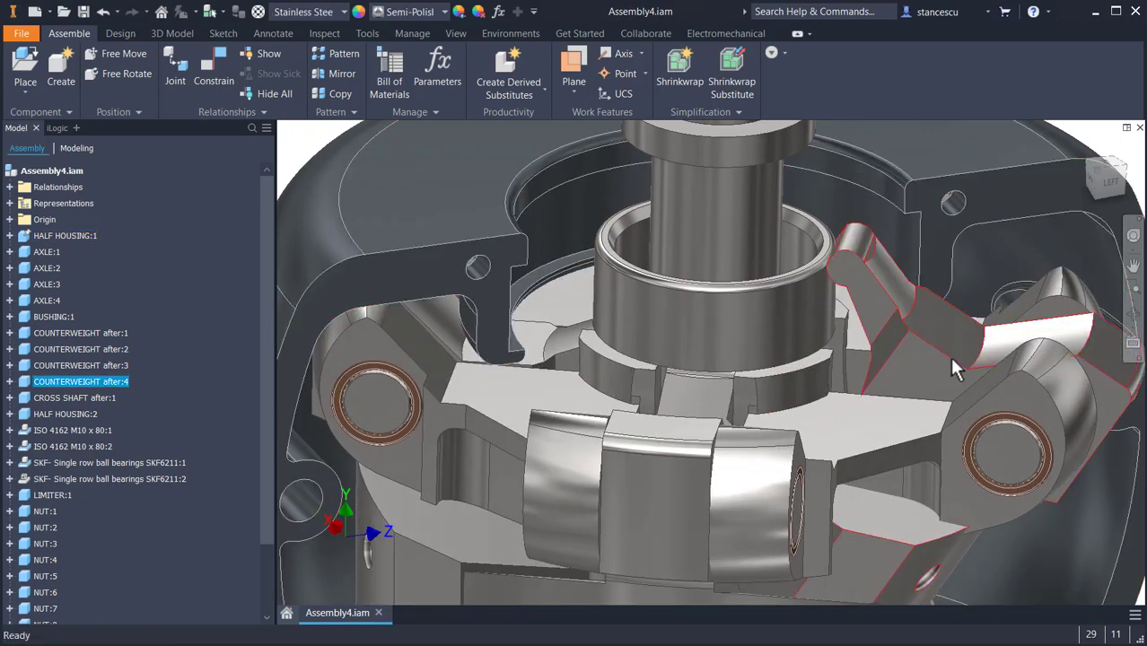
Constrain the fourth counterweight's rounded finger tip tangent to the underside of the bushing's upper flange, with the outside solution and 0 mm offset
middle_drag(914, 423, 901, 551)
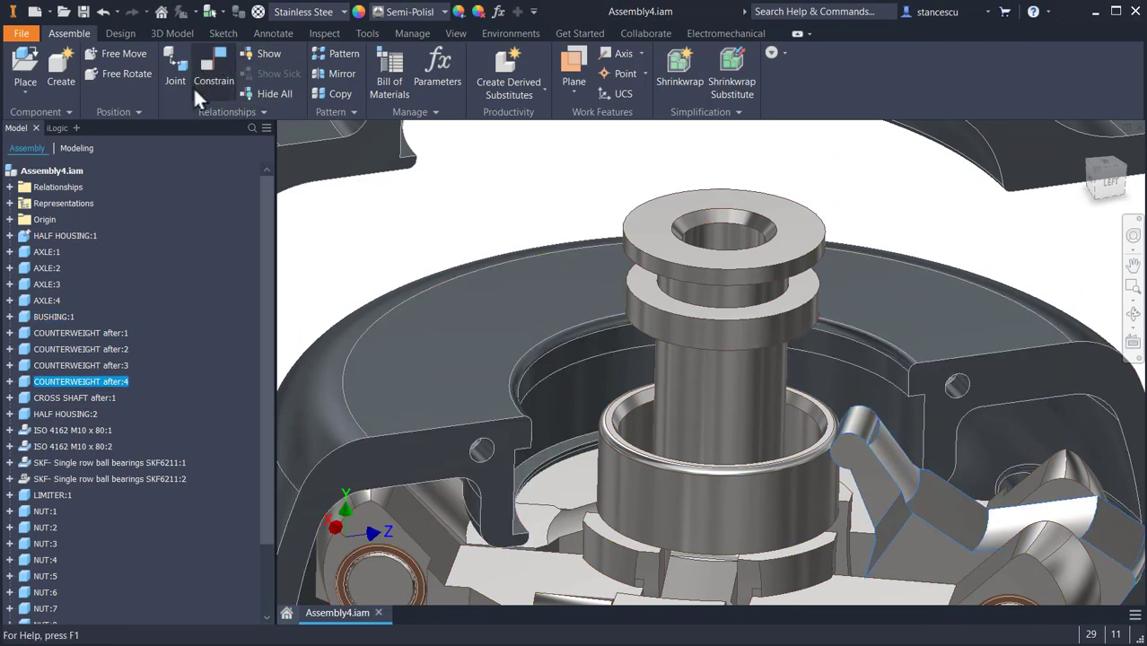
click(206, 65)
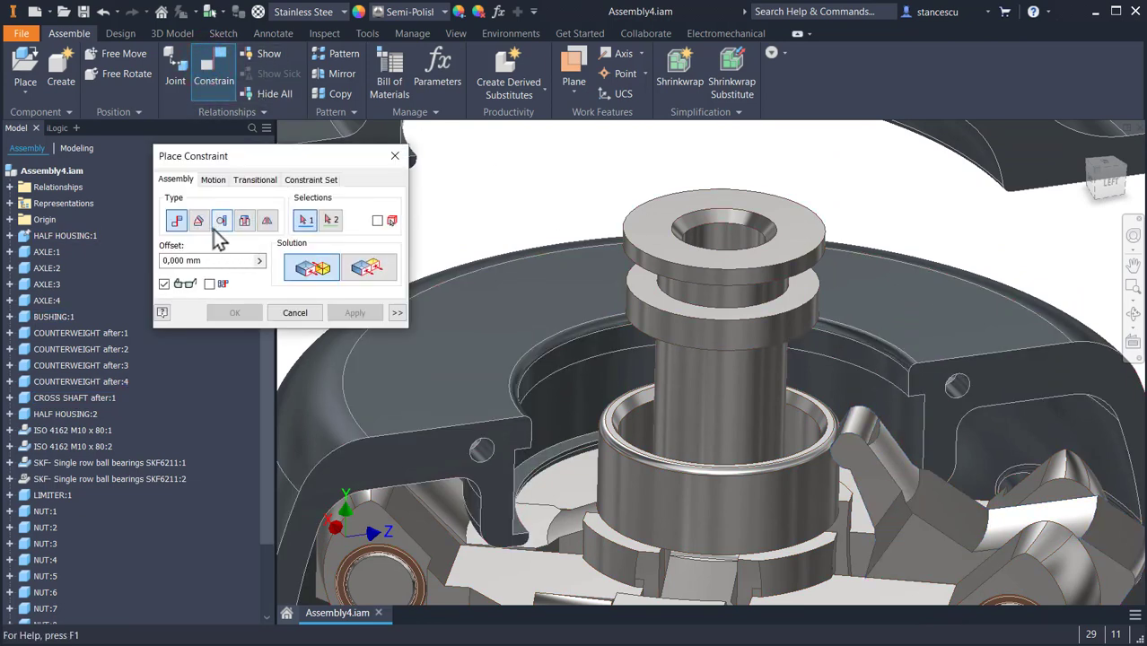
click(221, 222)
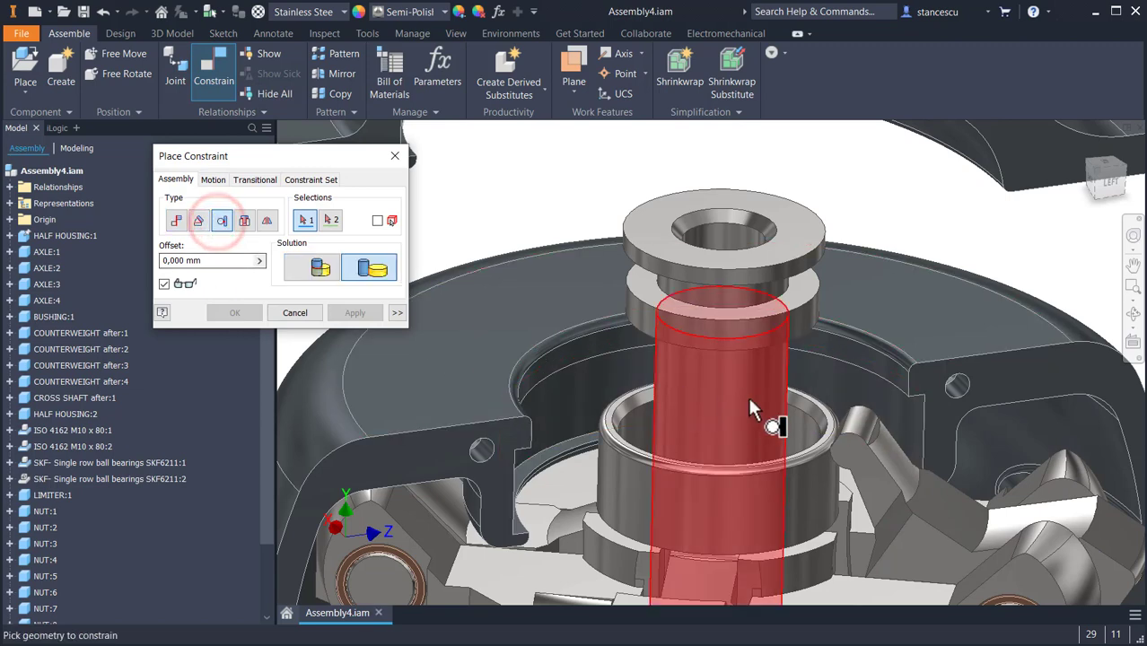
click(862, 423)
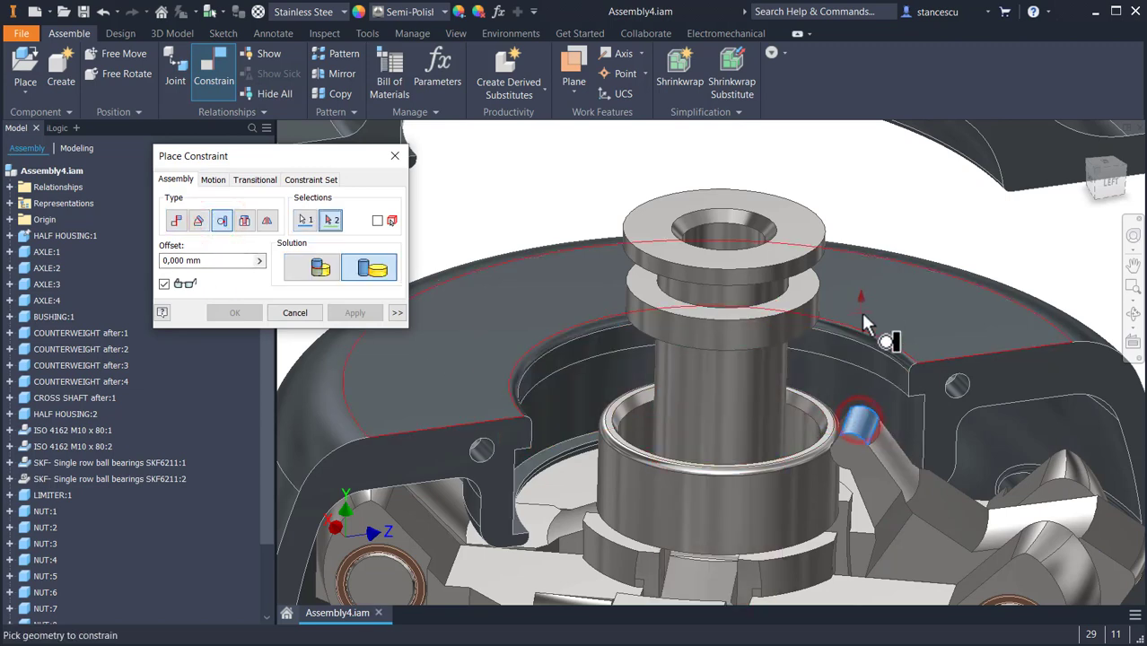
shift+middle_drag(860, 308, 865, 285)
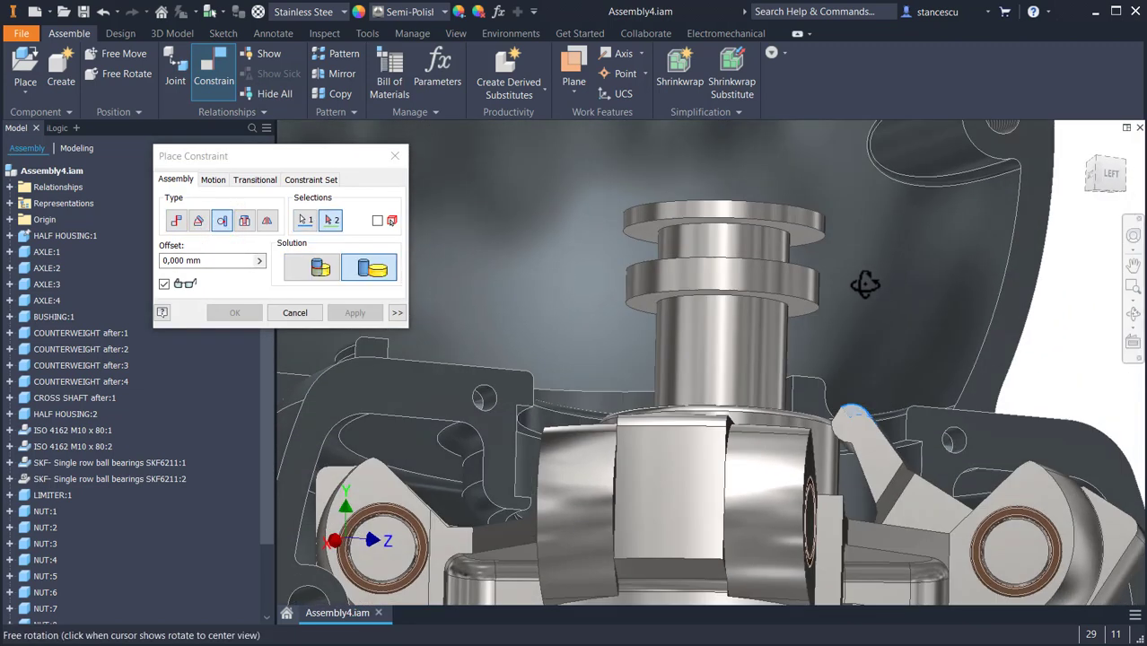
click(805, 244)
shift+middle_drag(815, 307, 838, 325)
scroll(837, 325, up, 3)
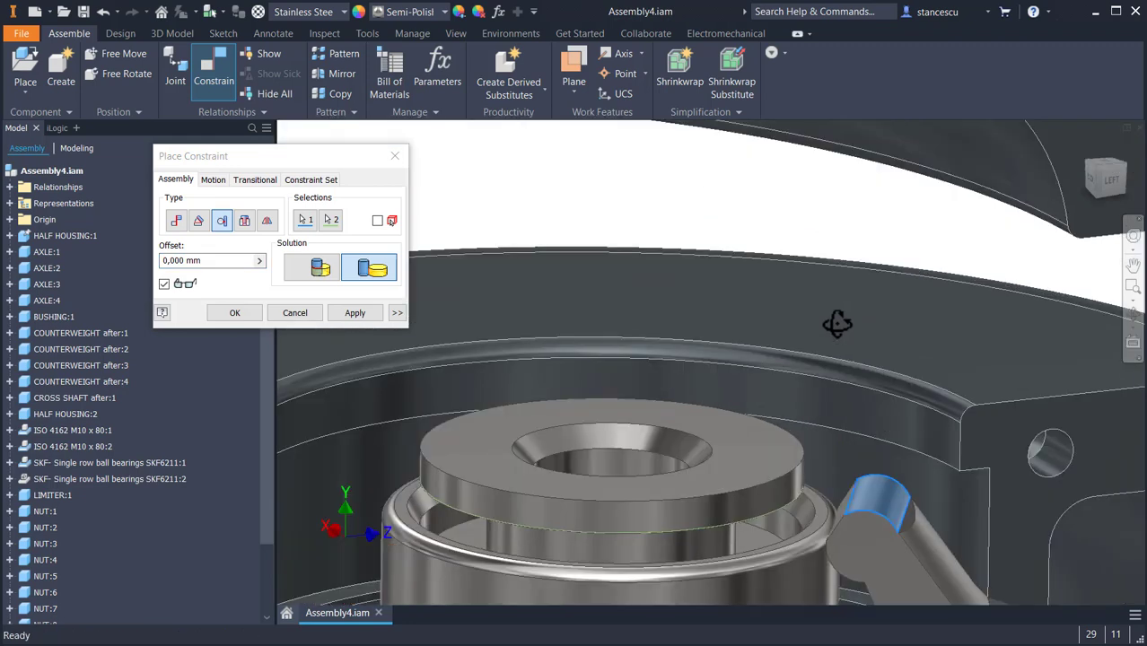
click(348, 314)
scroll(684, 372, down, 3)
middle_drag(691, 417, 684, 283)
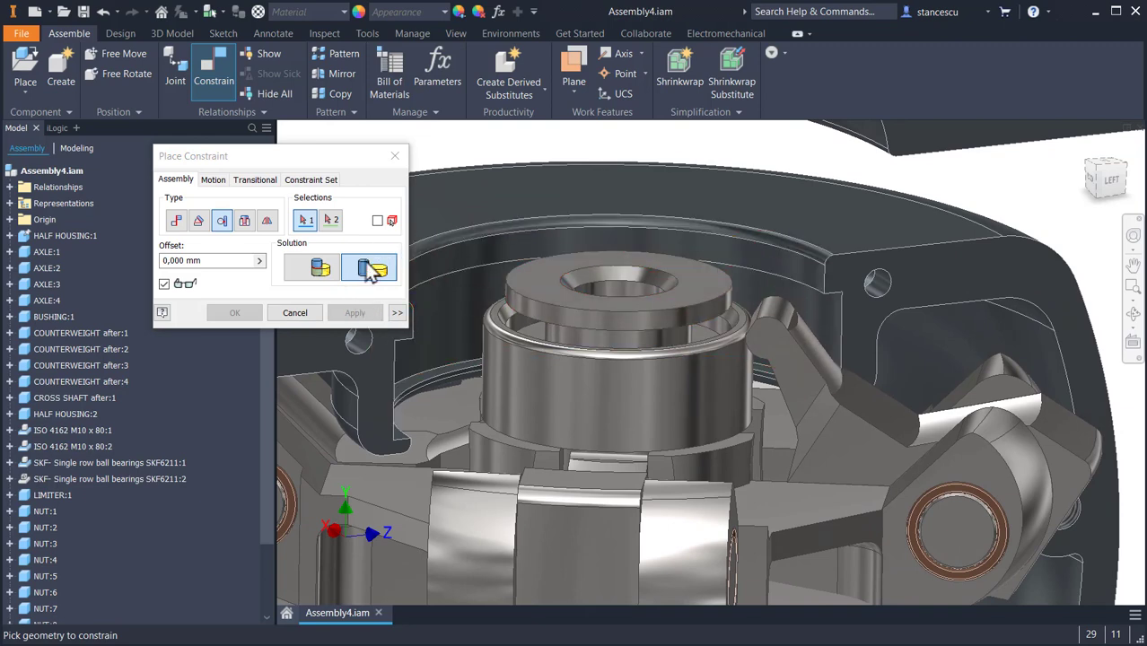
click(296, 314)
Slide the bushing down along its axis into the cross shaft's collar so the tangent counterweight swings with it
click(671, 316)
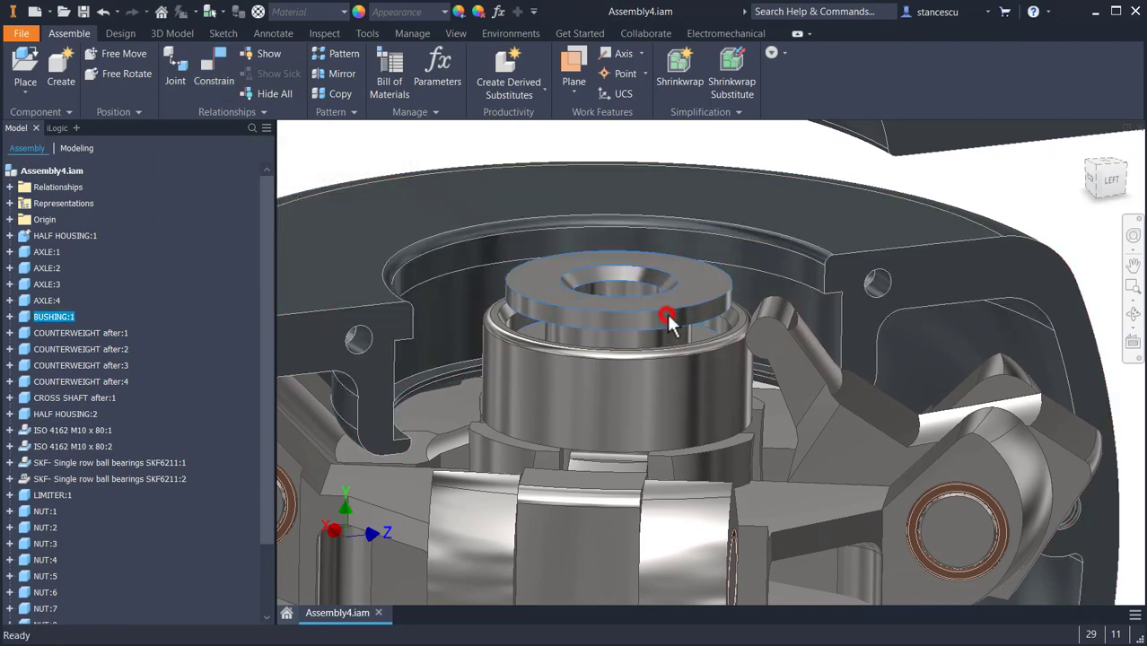
drag(669, 323, 686, 390)
drag(689, 374, 691, 384)
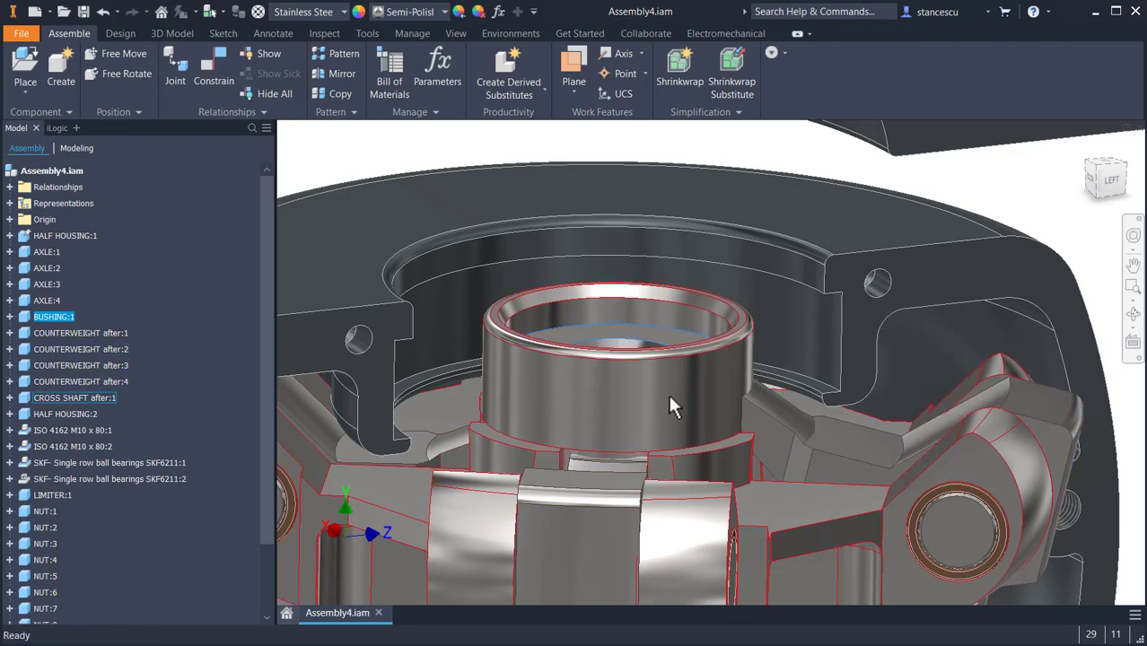
Hide the cross shaft and lower the bushing slightly between the counterweight fingers
click(658, 387)
right_click(658, 387)
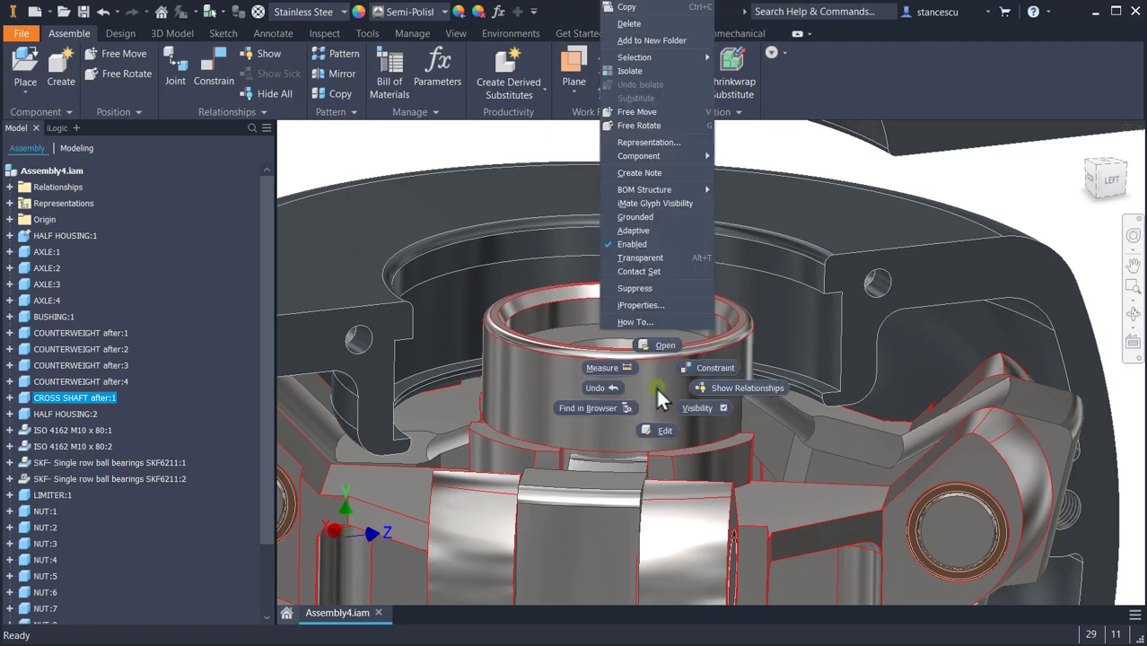
click(700, 407)
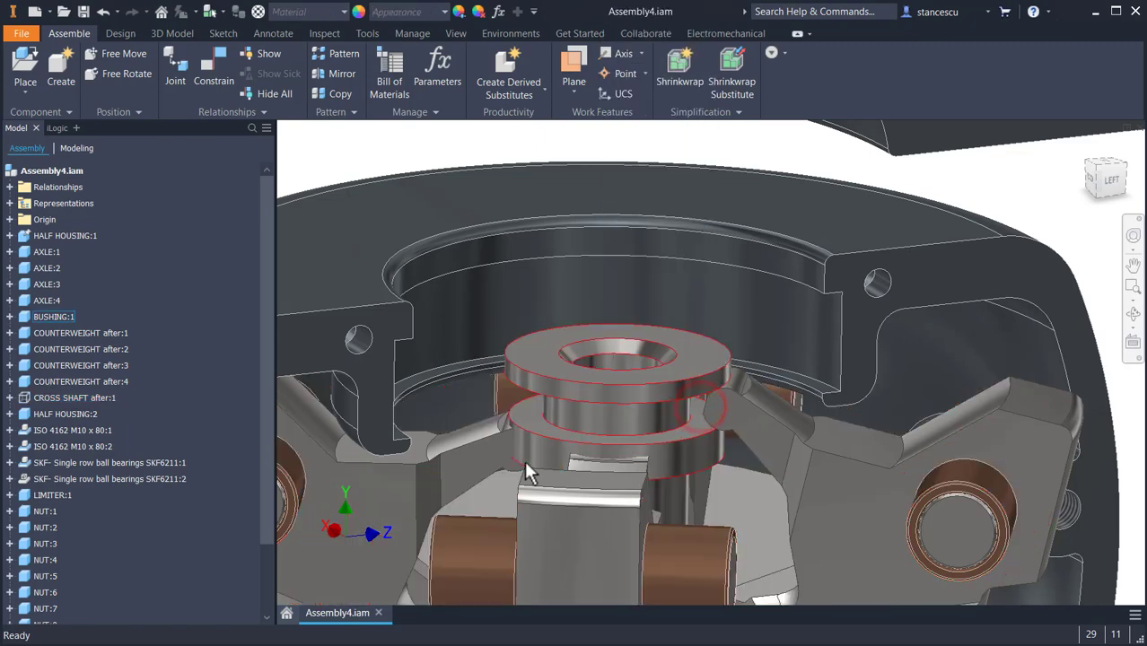
middle_drag(633, 473, 675, 338)
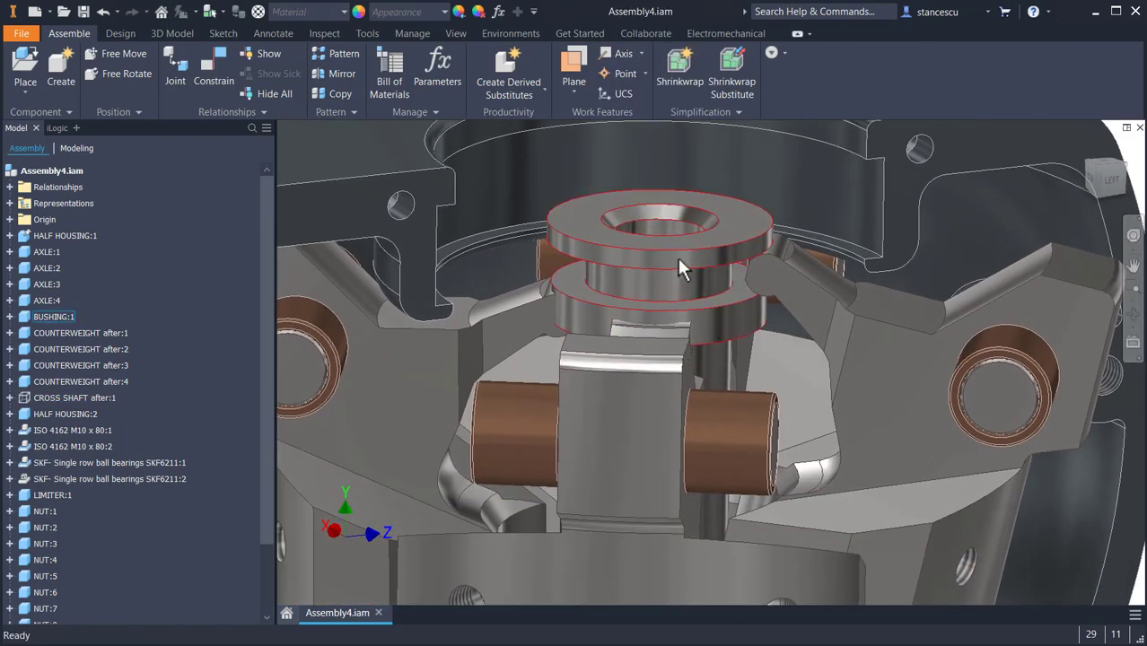
mouse_move(729, 223)
mouse_down()
mouse_move(736, 277)
mouse_move(737, 243)
mouse_up()
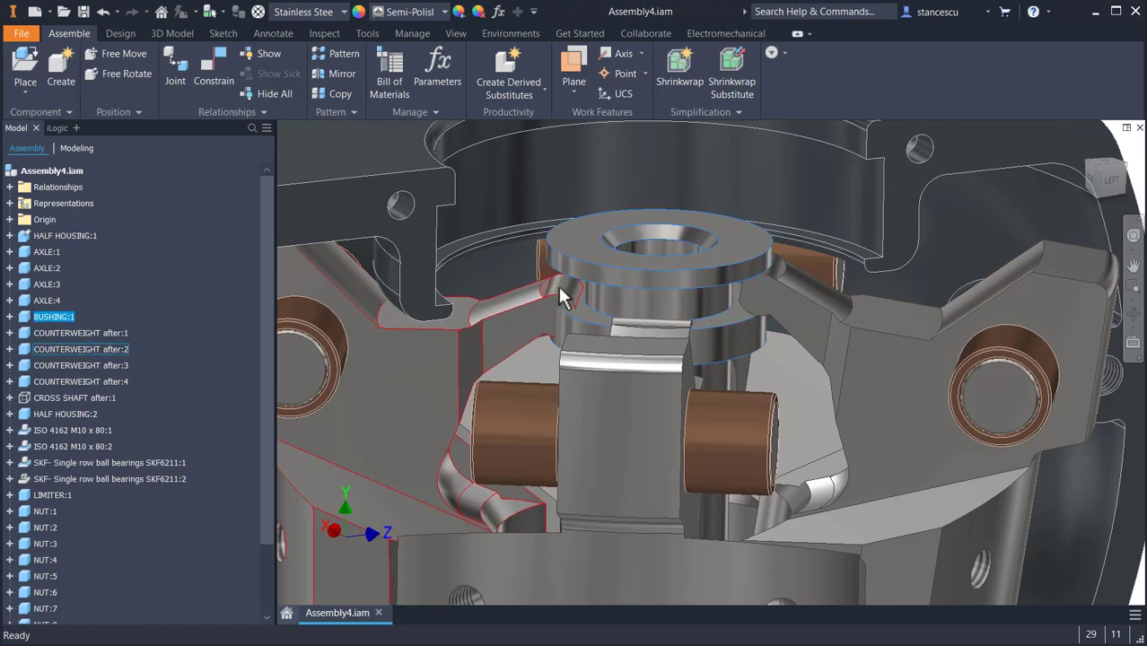
Constrain COUNTERWEIGHT after:2's rounded finger tip tangent to the underside of the bushing's upper flange, with the outside solution and 0 mm offset
scroll(560, 300, up, 3)
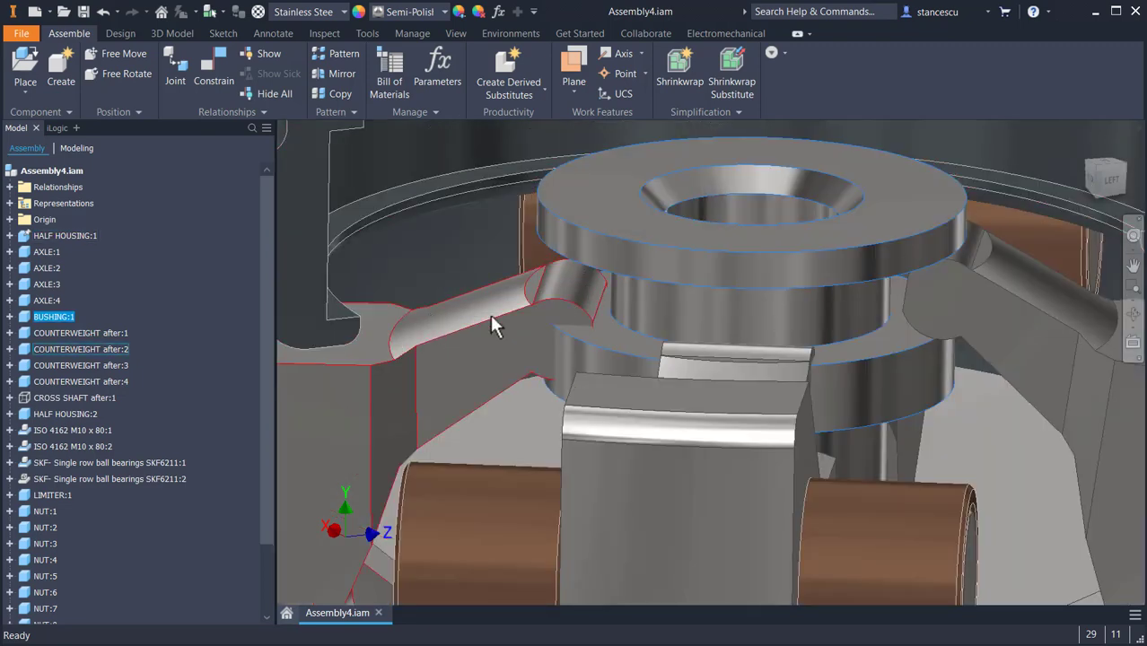
click(216, 67)
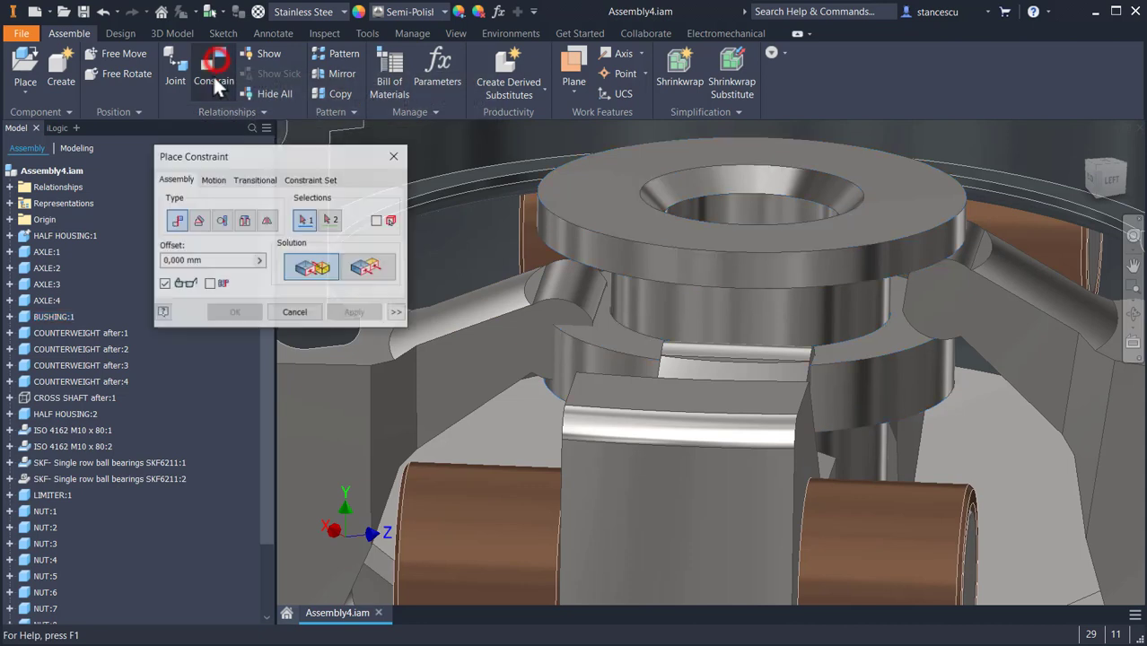
click(221, 221)
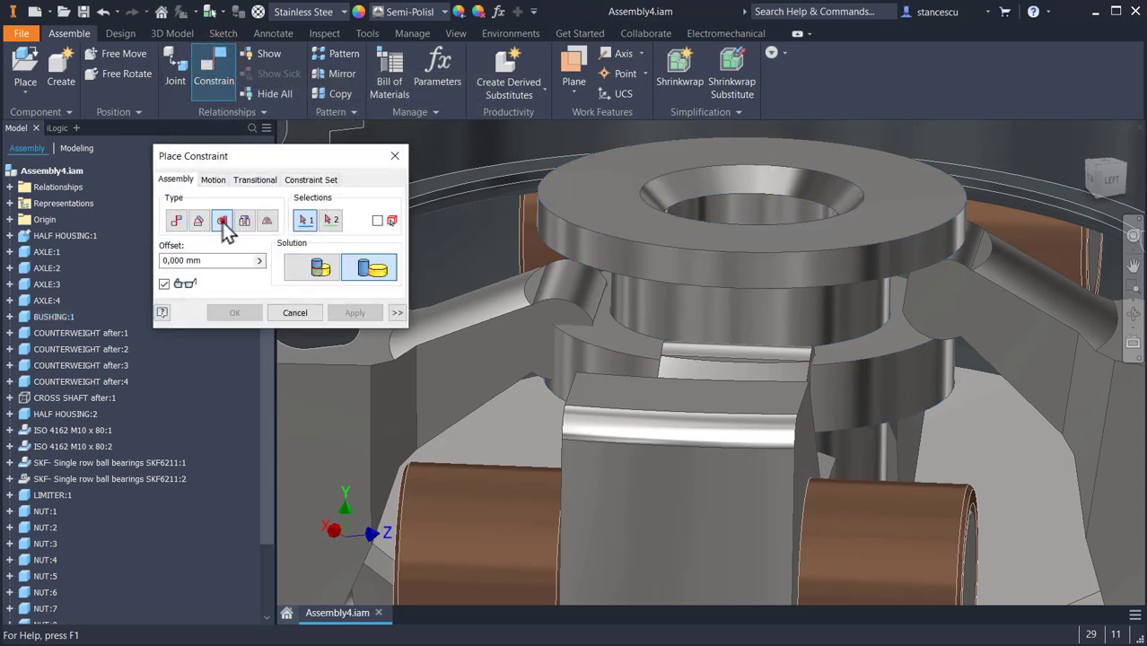
click(549, 281)
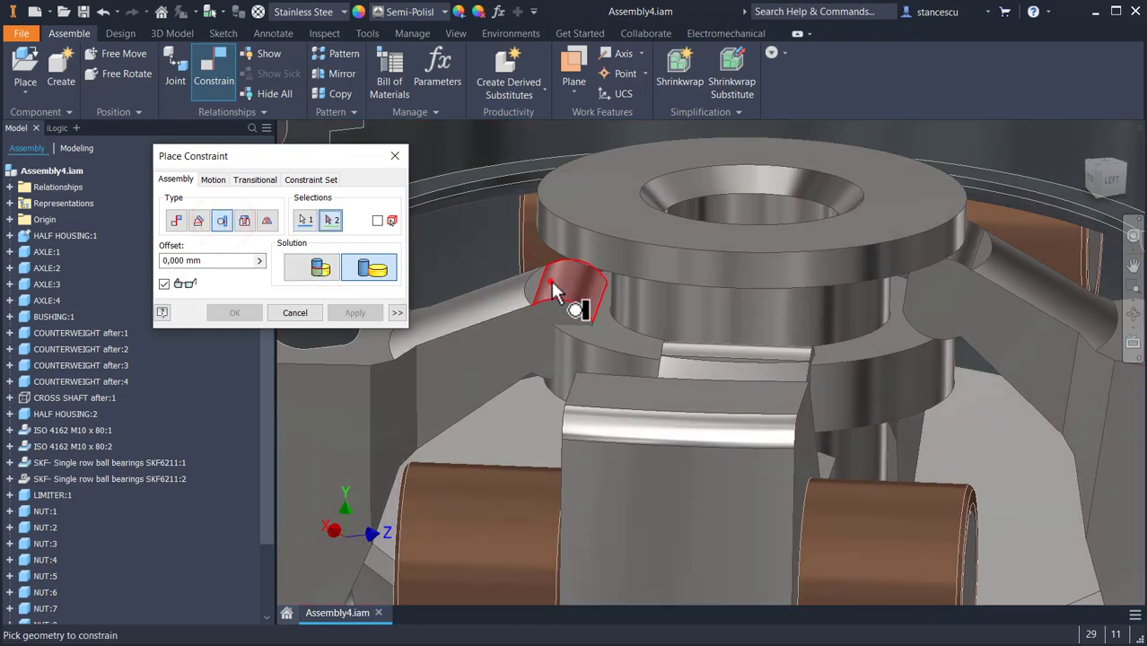
shift+middle_drag(492, 336, 509, 291)
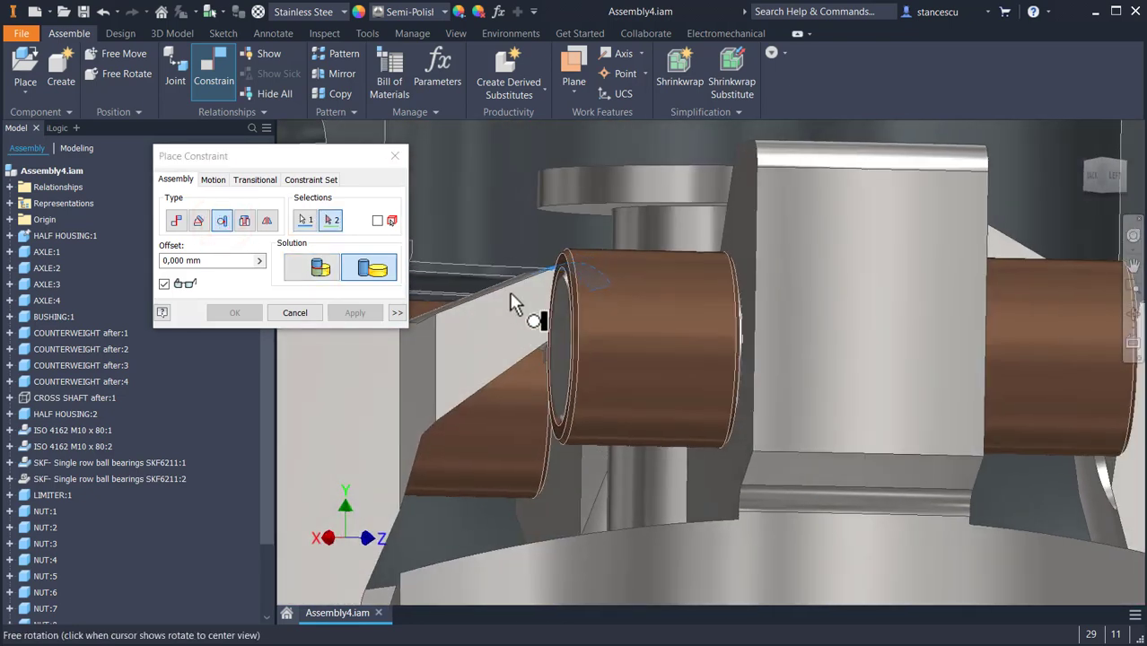
click(571, 219)
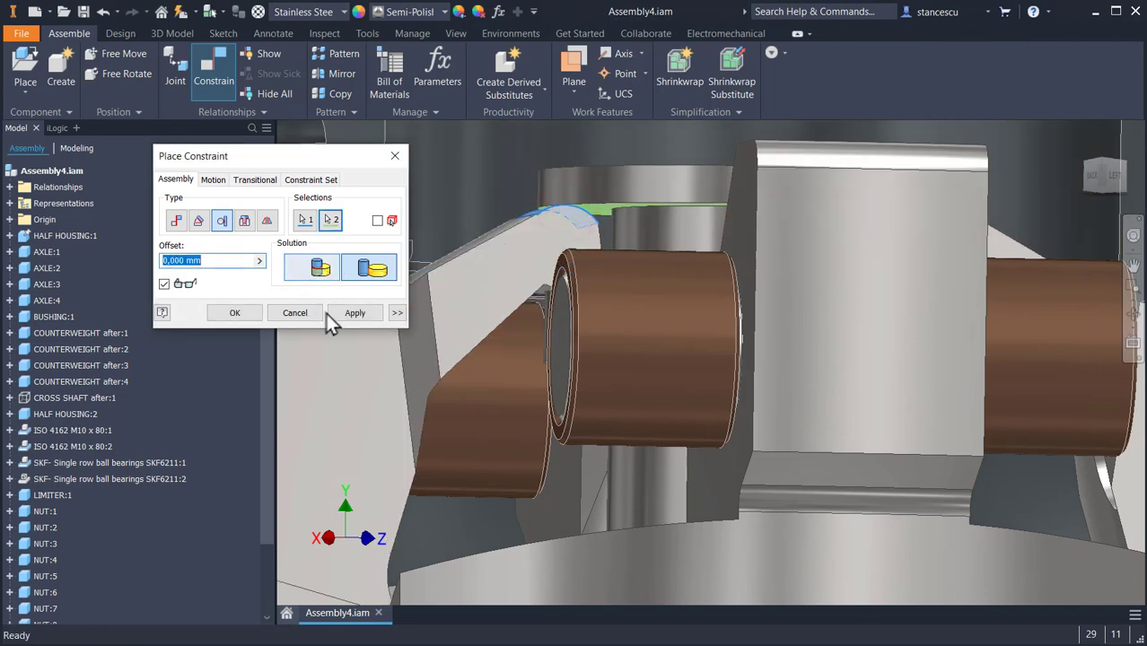
click(360, 314)
Constrain COUNTERWEIGHT after:3's rounded finger tip tangent to the same underside of the bushing's upper flange, with the outside solution and 0 mm offset
shift+middle_drag(630, 338, 760, 375)
click(774, 384)
shift+middle_drag(646, 441, 629, 389)
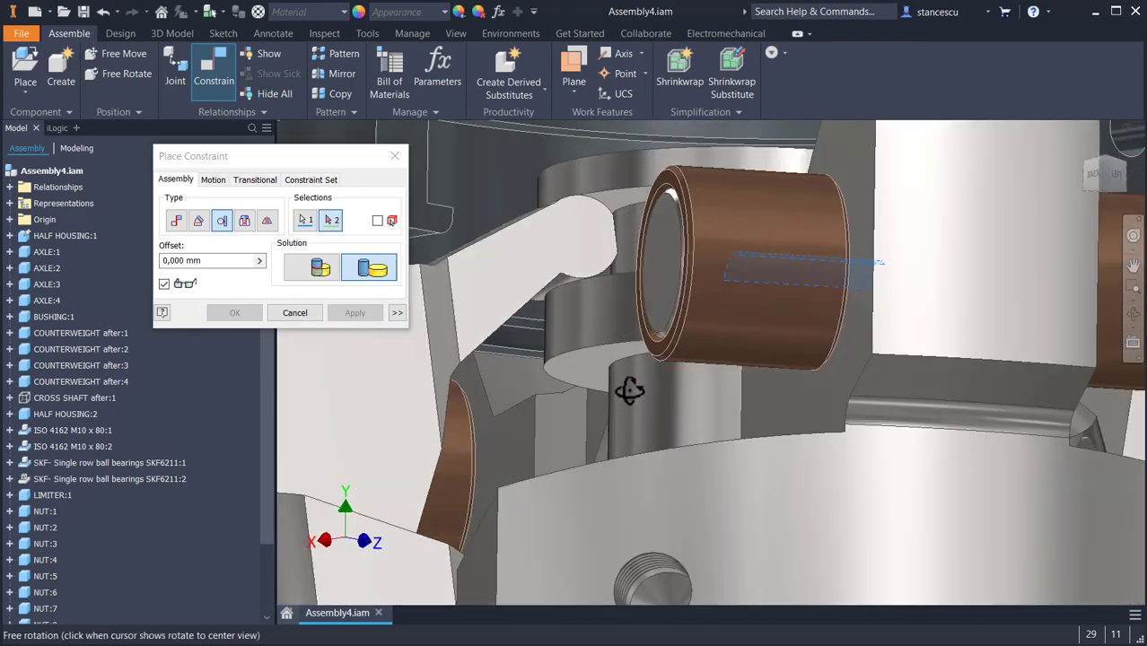
click(616, 206)
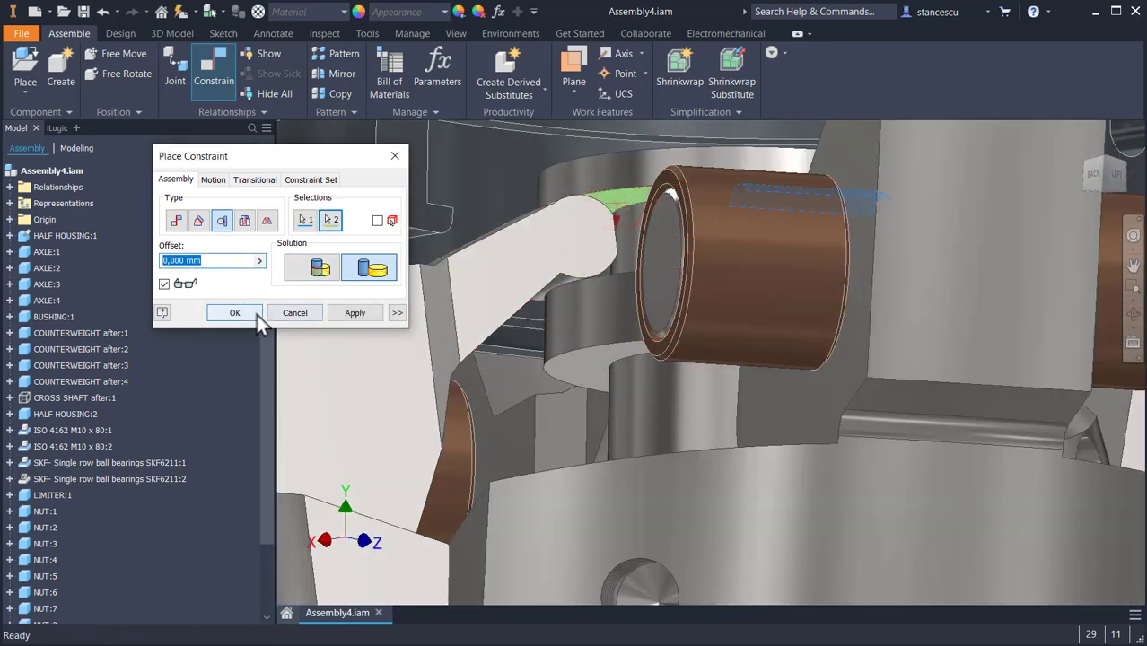
click(256, 314)
Nudge the bushing and spin the counterweight rotor about its axis to bring the remaining unconstrained counterweight into reach
shift+middle_drag(598, 355, 594, 364)
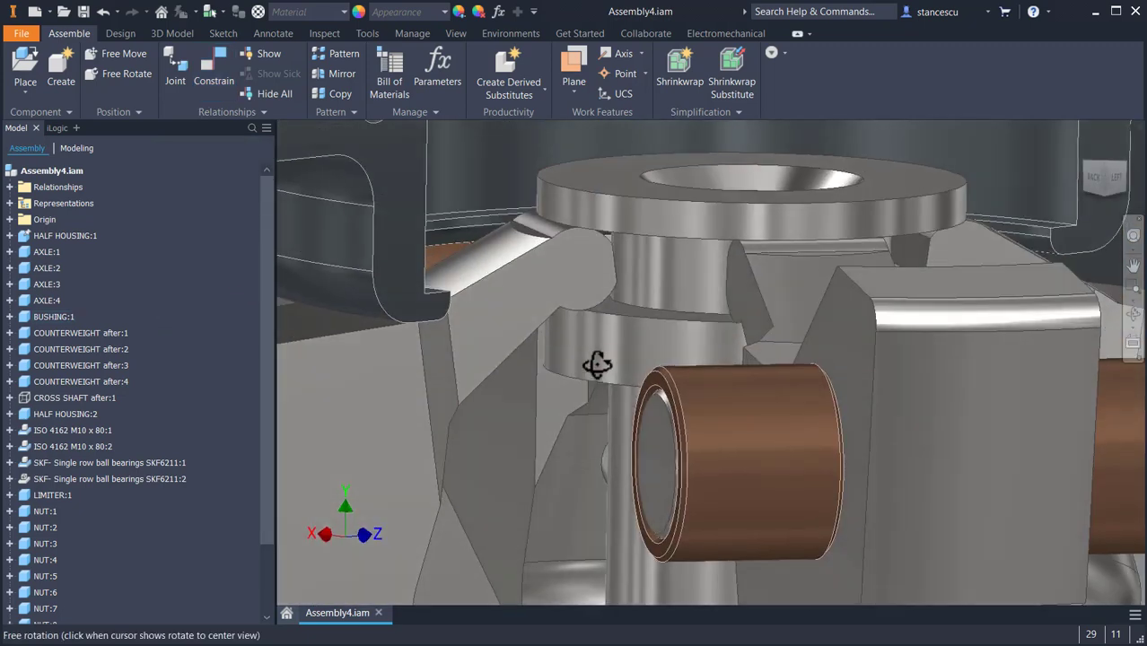
mouse_move(671, 358)
mouse_down()
mouse_move(709, 346)
mouse_move(689, 366)
mouse_up()
scroll(889, 447, down, 5)
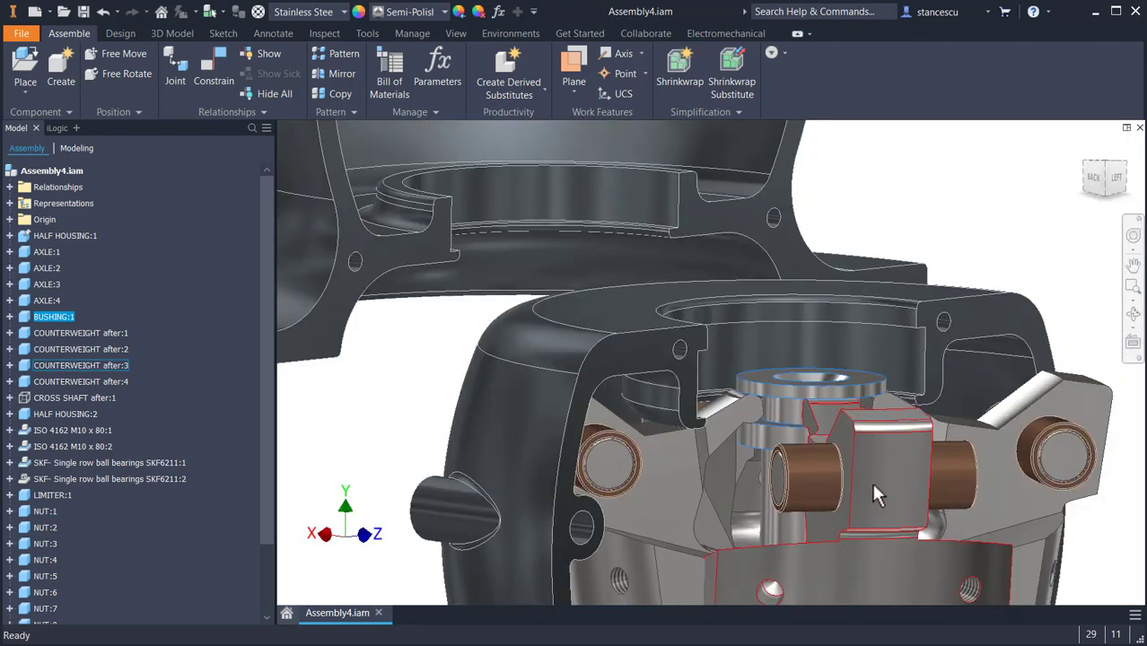
drag(788, 494, 1048, 483)
drag(661, 512, 1117, 514)
drag(830, 492, 819, 446)
Constrain COUNTERWEIGHT after:1's rounded finger tip tangent to the underside of the bushing's upper flange, with the outside solution and 0 mm offset
scroll(818, 437, up, 3)
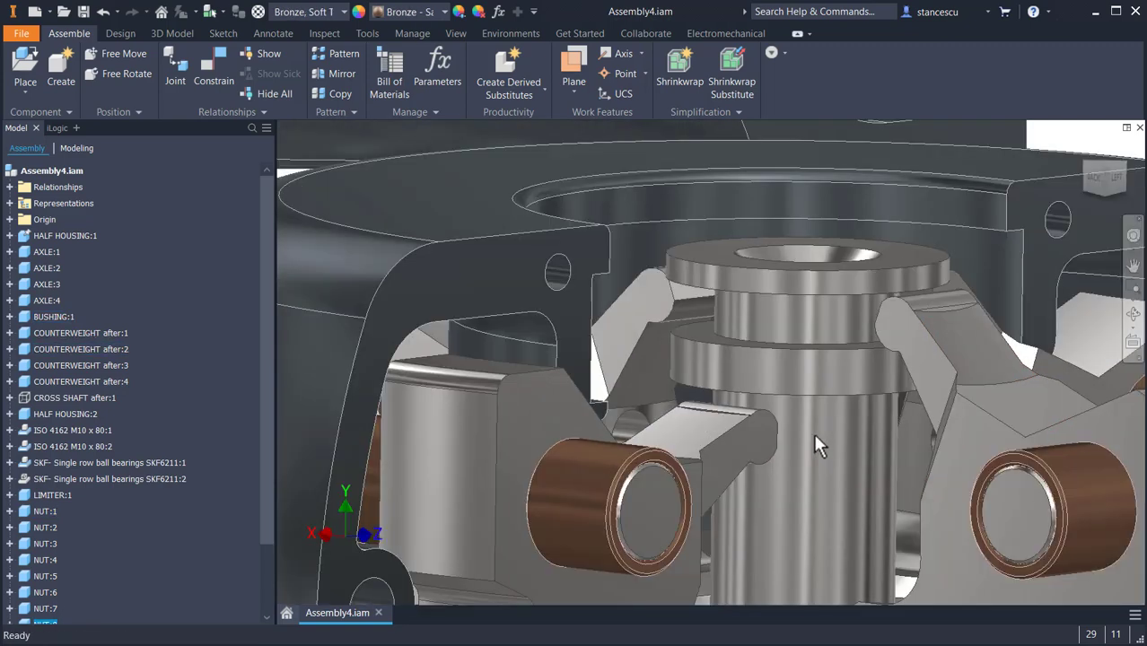
shift+middle_drag(817, 436, 805, 440)
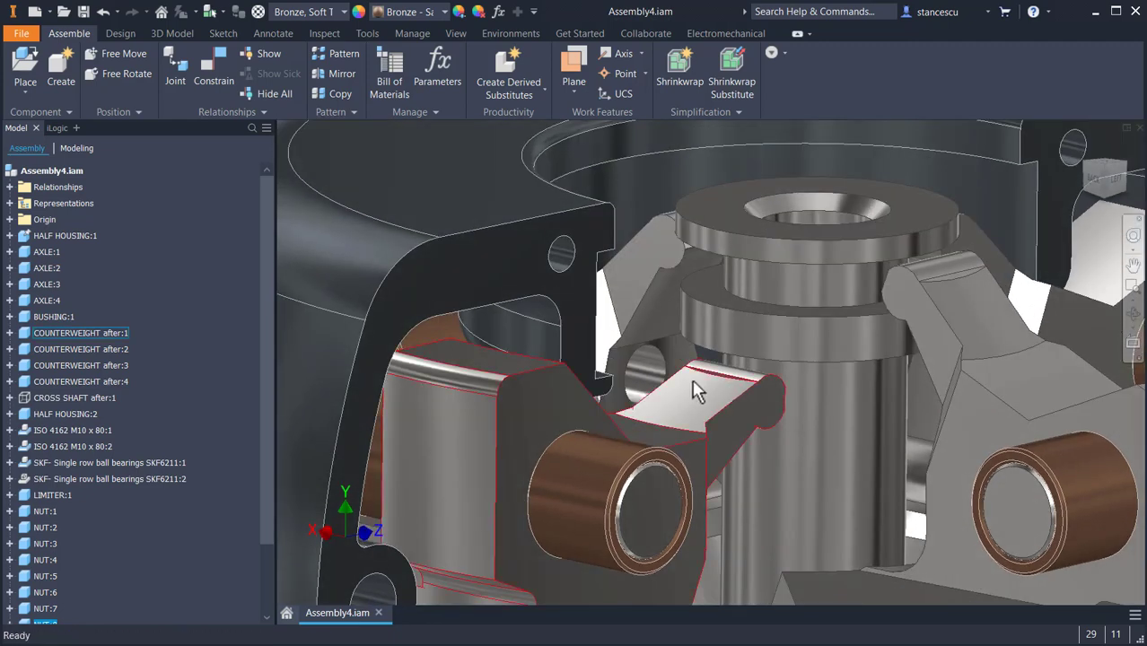
click(209, 61)
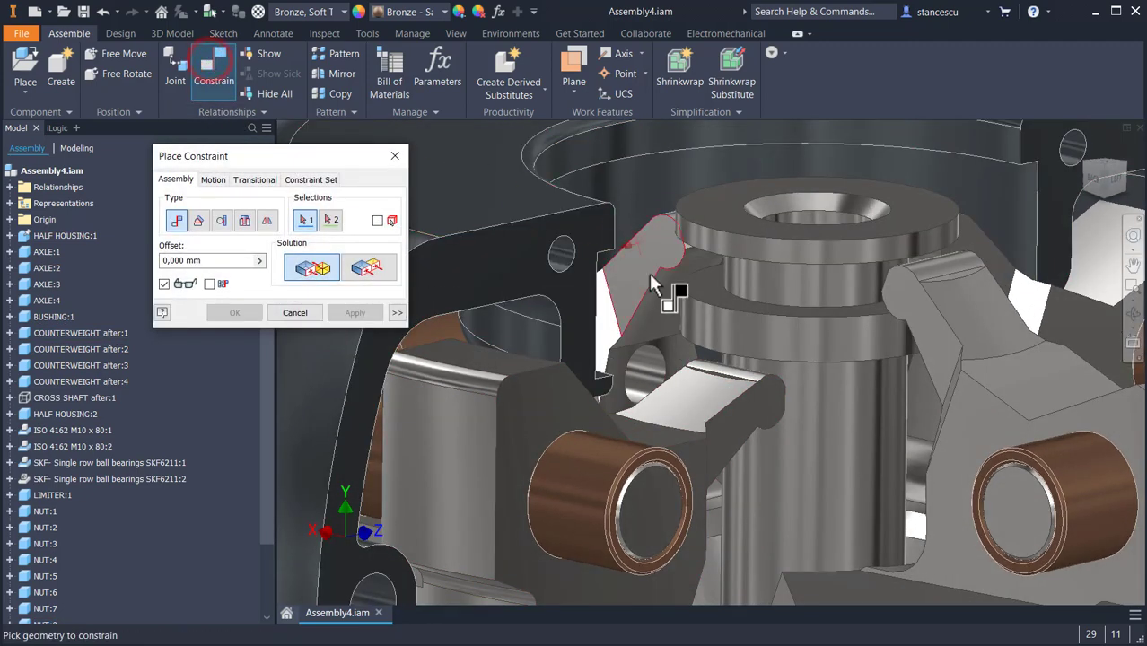
scroll(763, 379, up, 4)
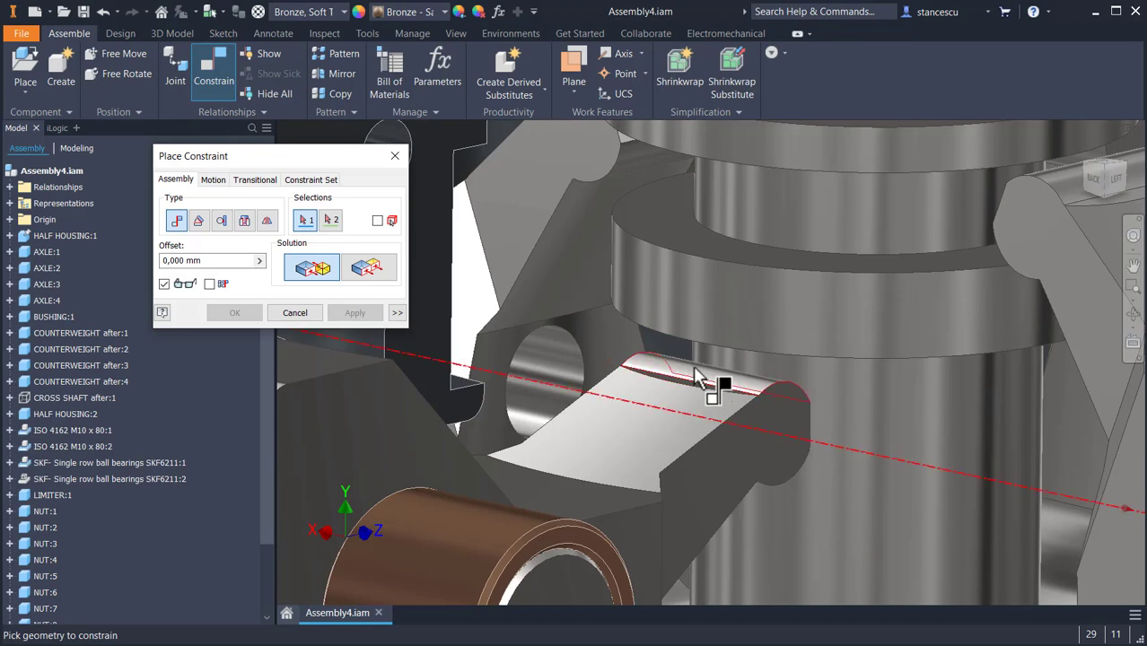
click(220, 221)
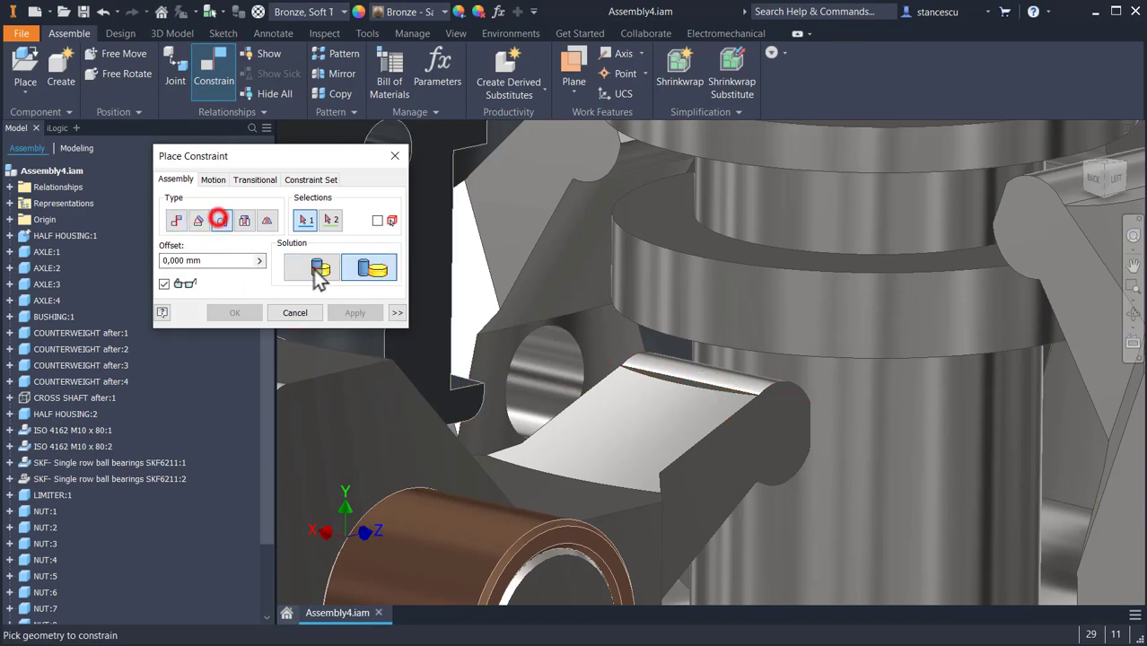
click(699, 377)
shift+middle_drag(877, 388, 879, 354)
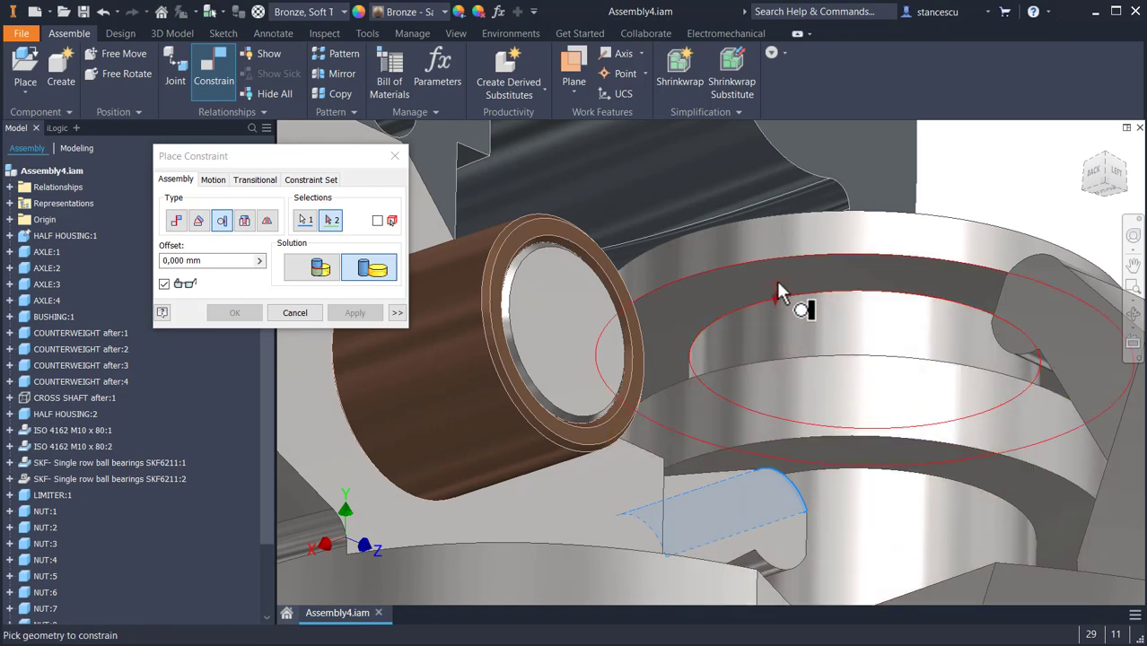
click(776, 283)
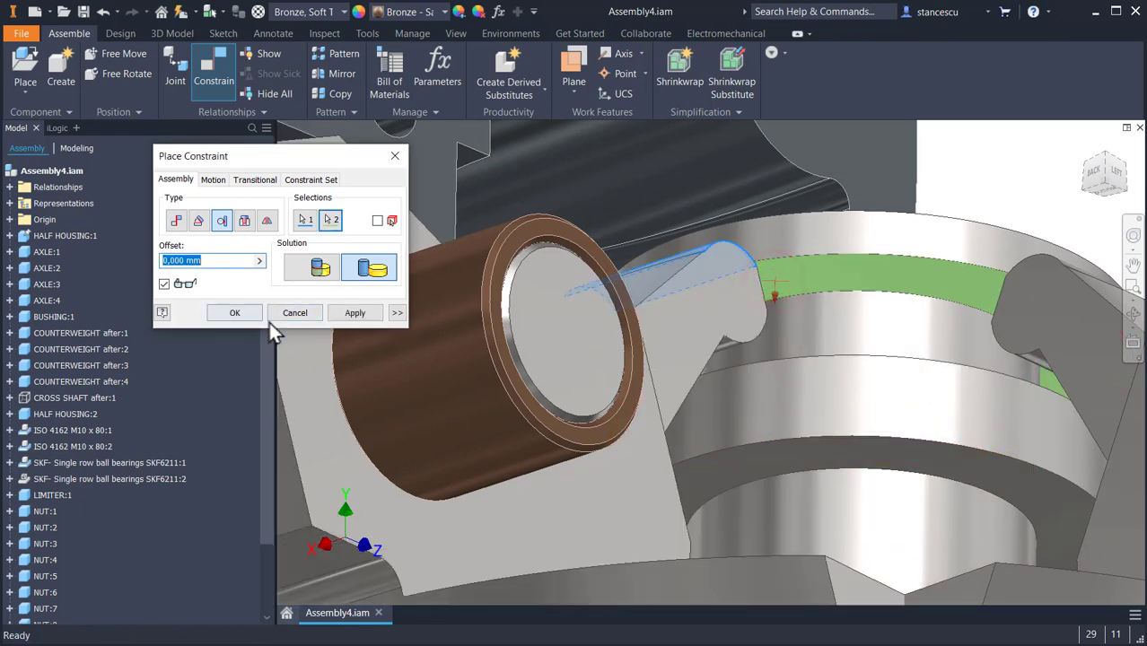
click(244, 318)
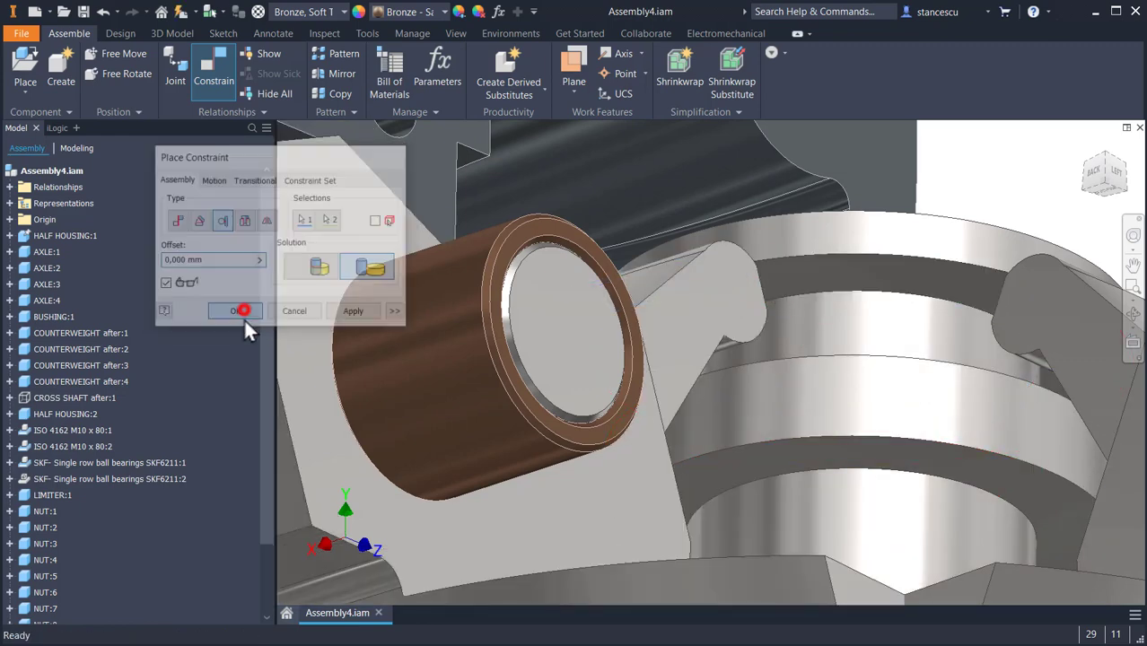
Slide the bushing along its axis to test that all four counterweights move with it
scroll(679, 450, down, 3)
shift+middle_drag(680, 450, 656, 512)
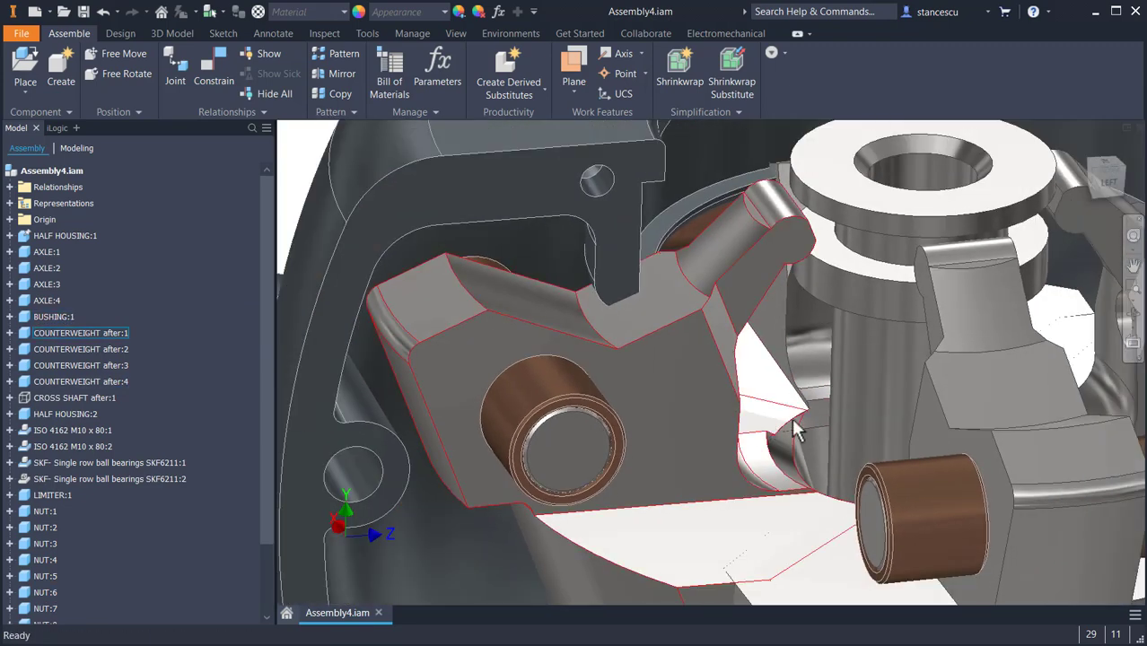
shift+middle_drag(797, 431, 678, 399)
drag(717, 331, 732, 462)
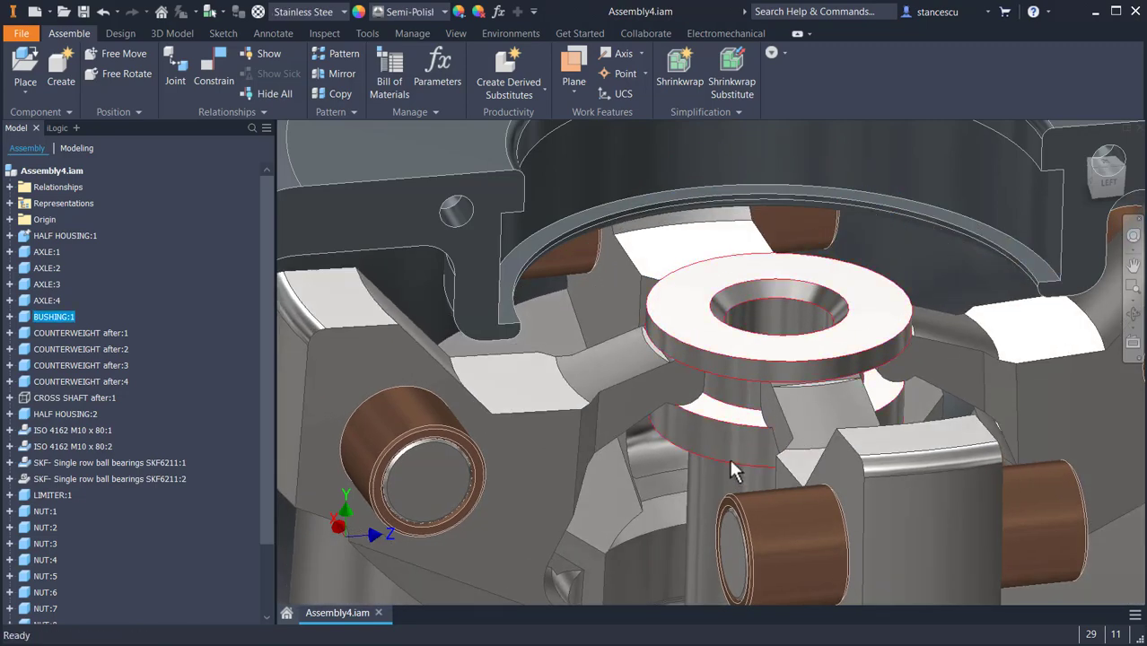
scroll(731, 460, down, 3)
middle_drag(732, 463, 760, 352)
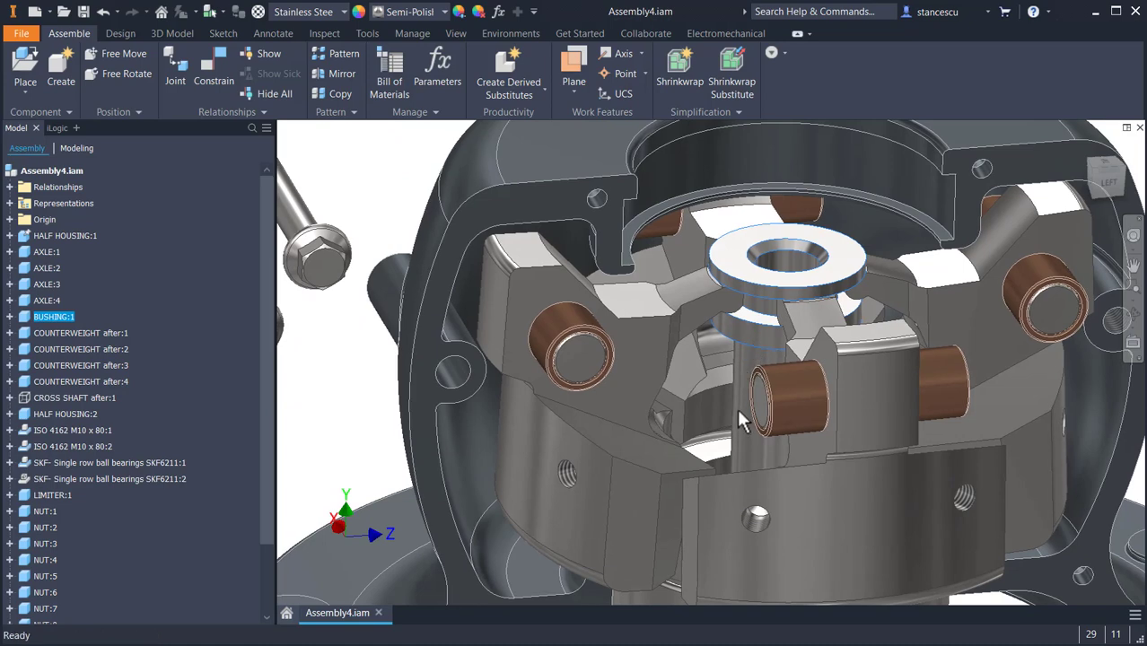
scroll(742, 411, down, 3)
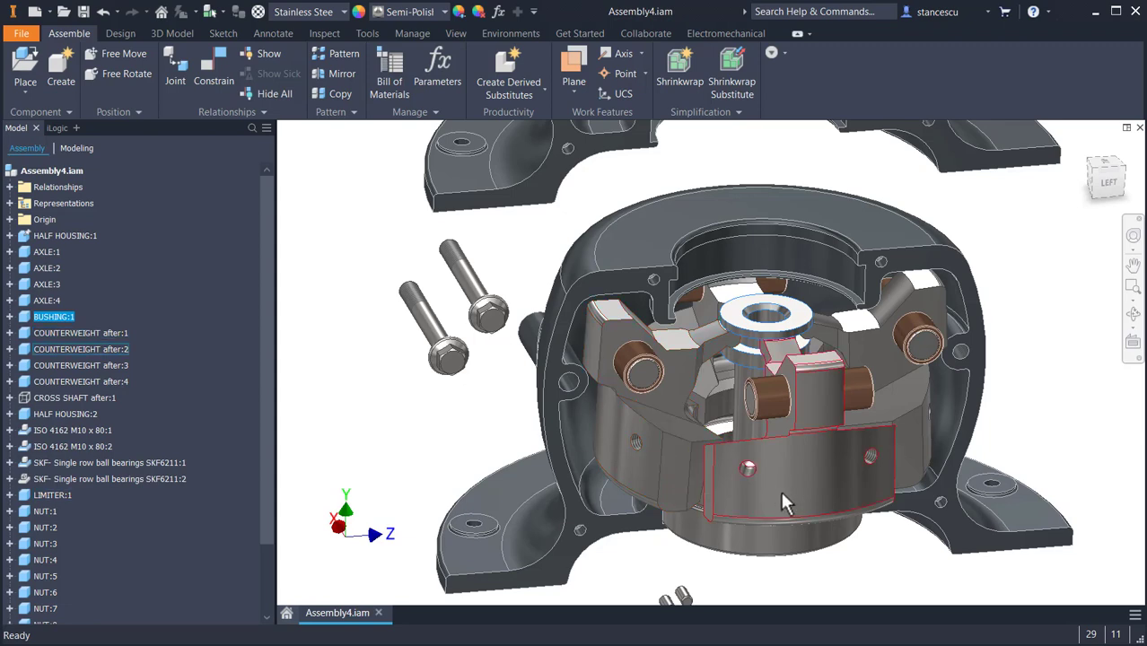
Swing COUNTERWEIGHT after:3 outward with the linked rotor, and raise the bushing partway to draw the counterweights in
drag(913, 459, 1018, 479)
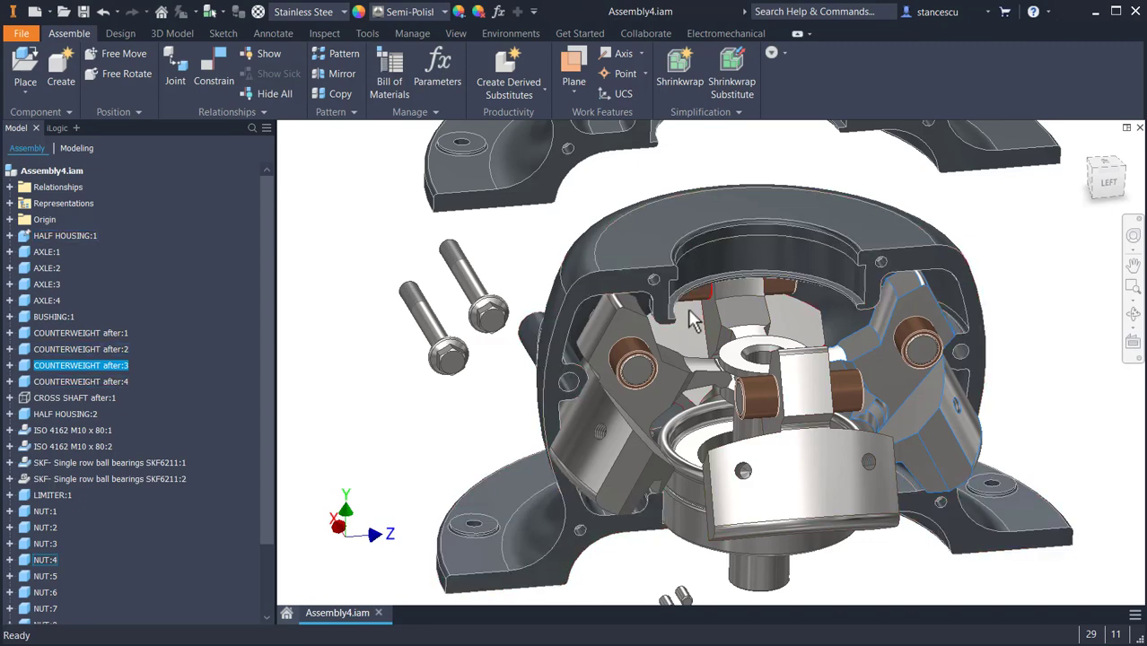
drag(734, 384, 740, 348)
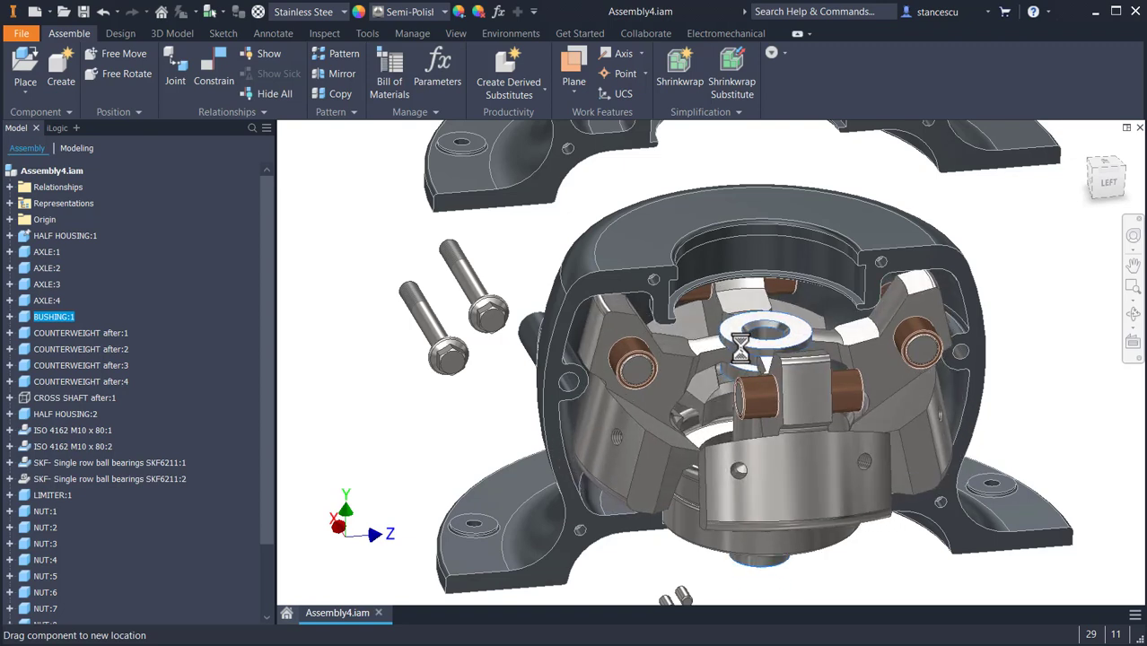
click(384, 429)
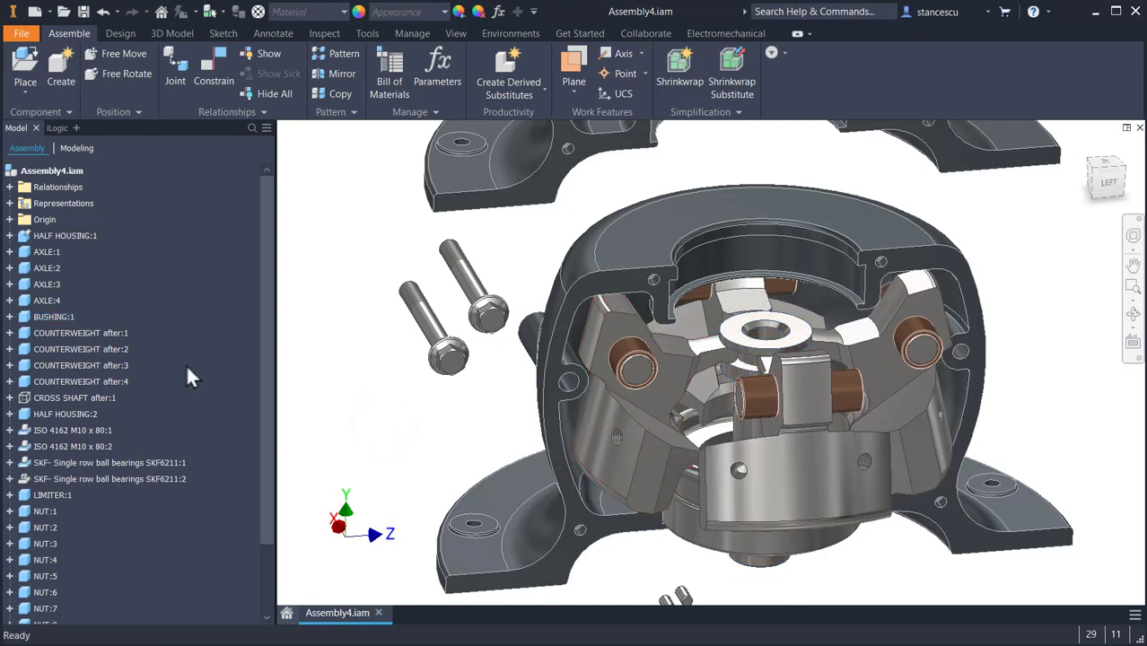
Make the hidden cross shaft visible again
scroll(185, 377, down, 1)
scroll(185, 377, down, 2)
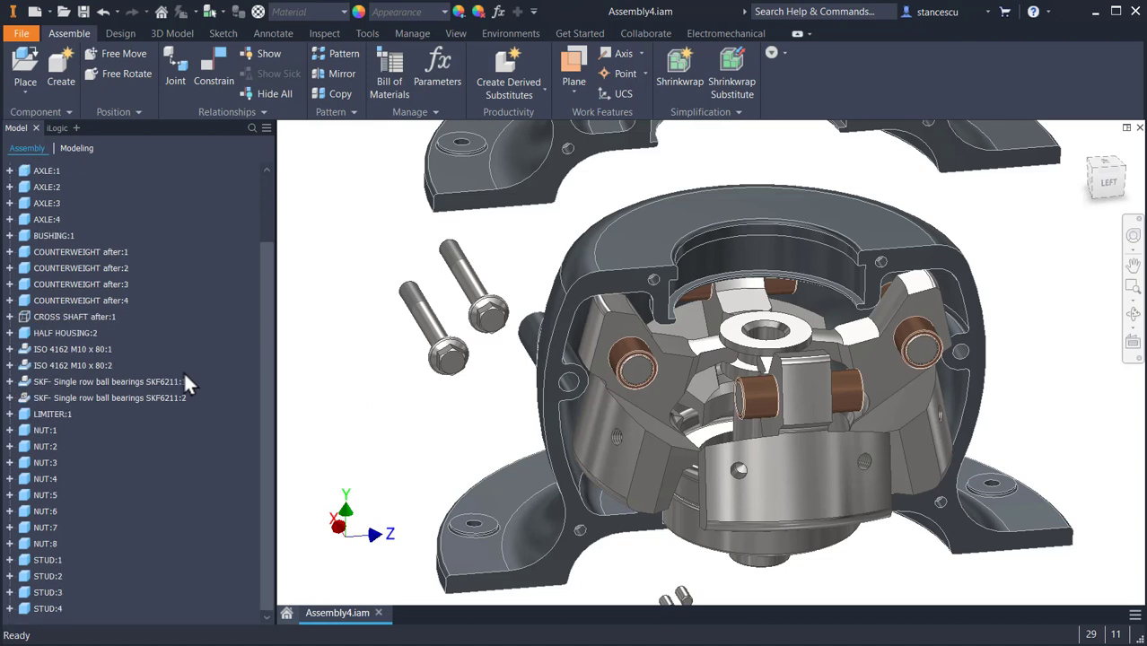
scroll(185, 377, up, 3)
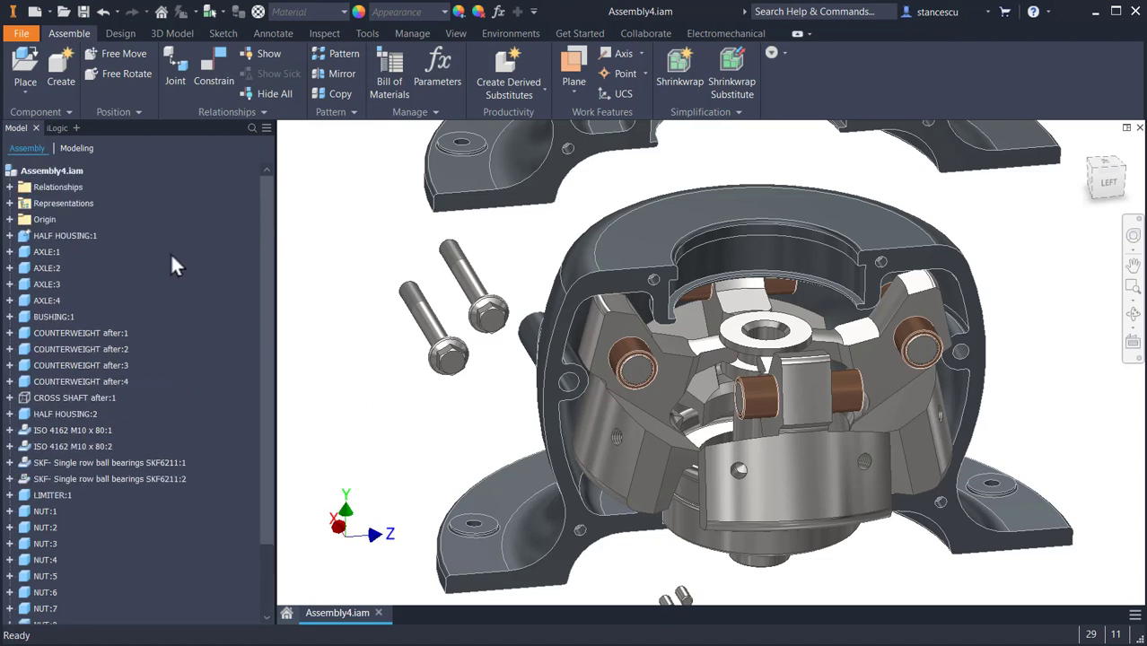
click(24, 399)
right_click(24, 400)
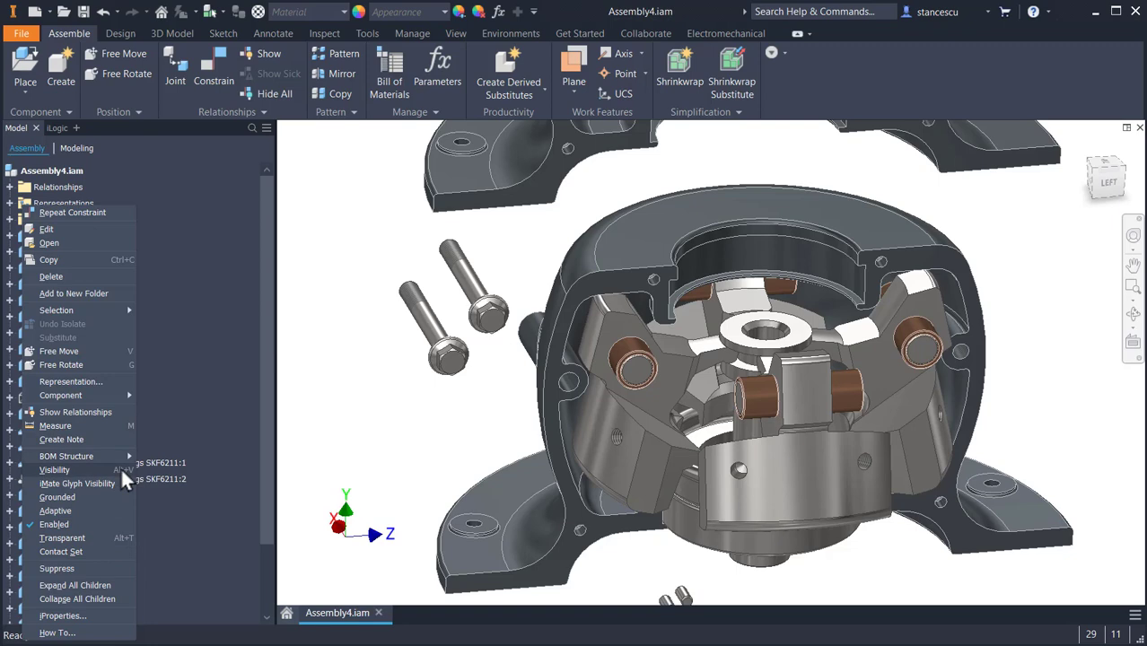
click(44, 470)
click(319, 404)
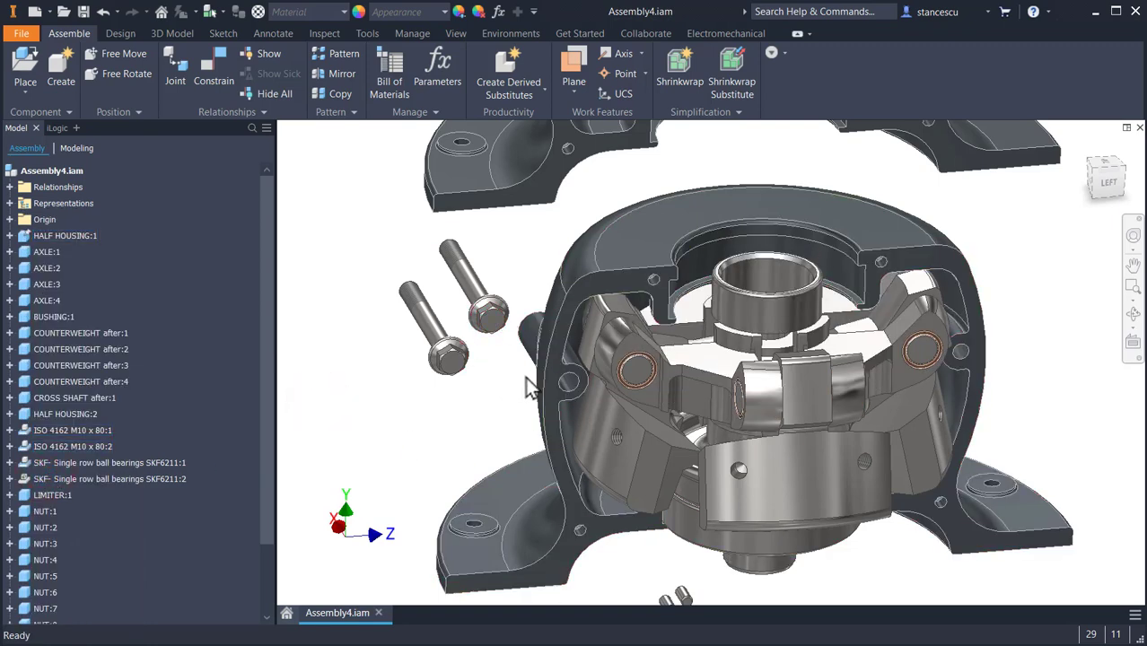
Create a half section view of the assembly at the split face of HALF HOUSING:1 with a 0 mm offset
middle_drag(530, 387, 545, 287)
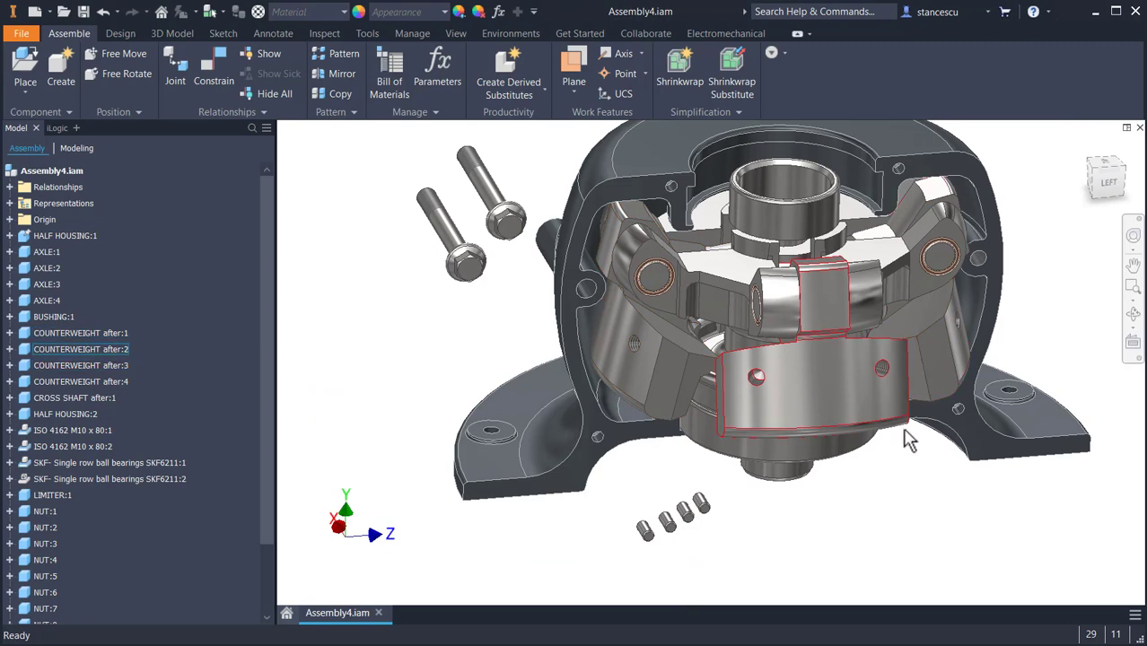
middle_drag(604, 387, 626, 556)
middle_drag(712, 341, 658, 334)
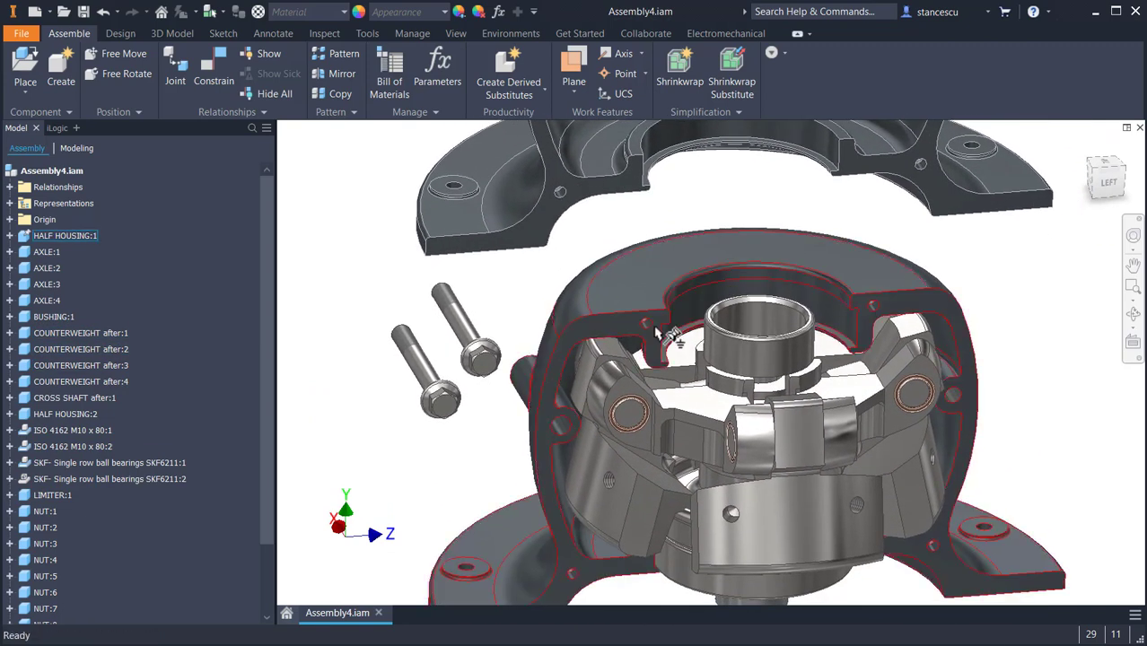
key(F6)
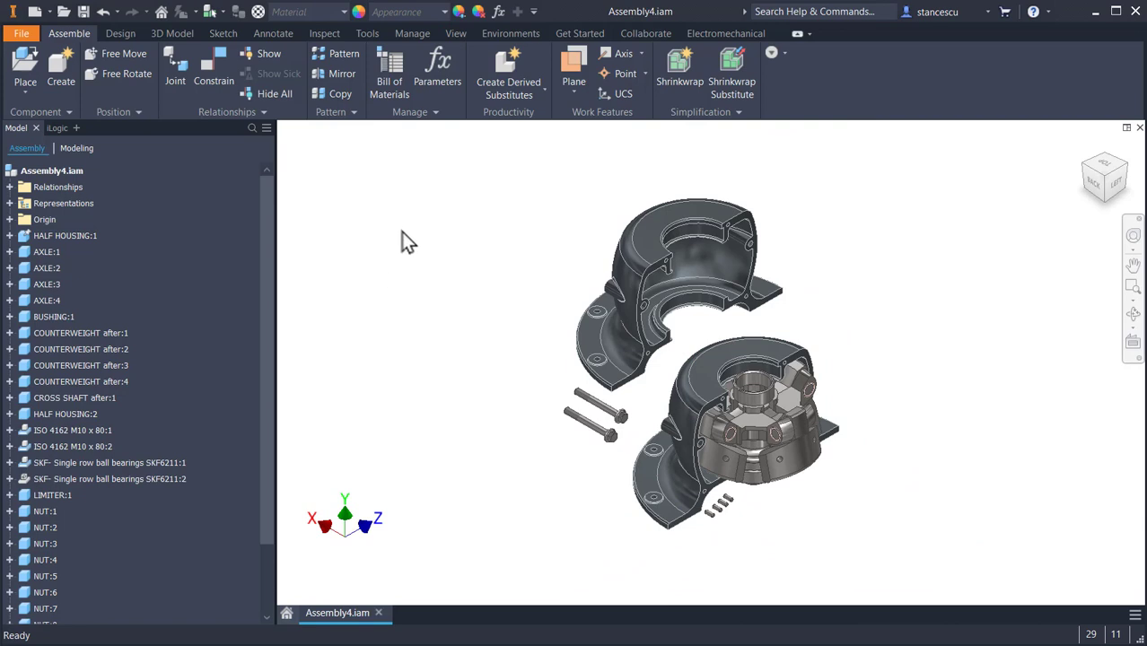
click(457, 33)
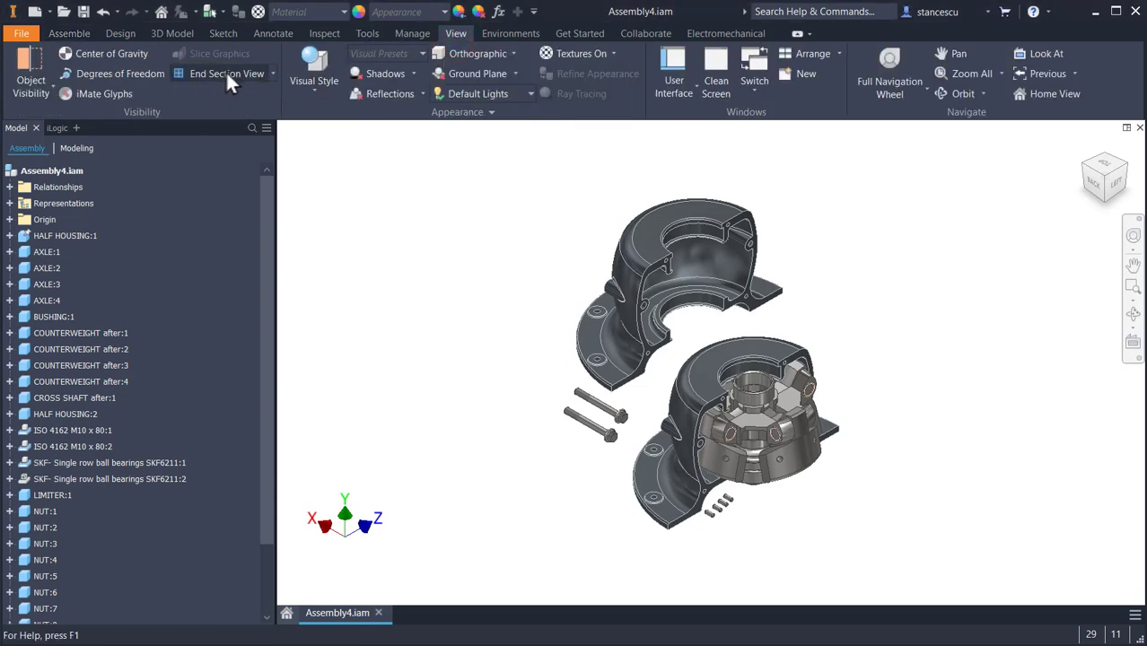
click(274, 73)
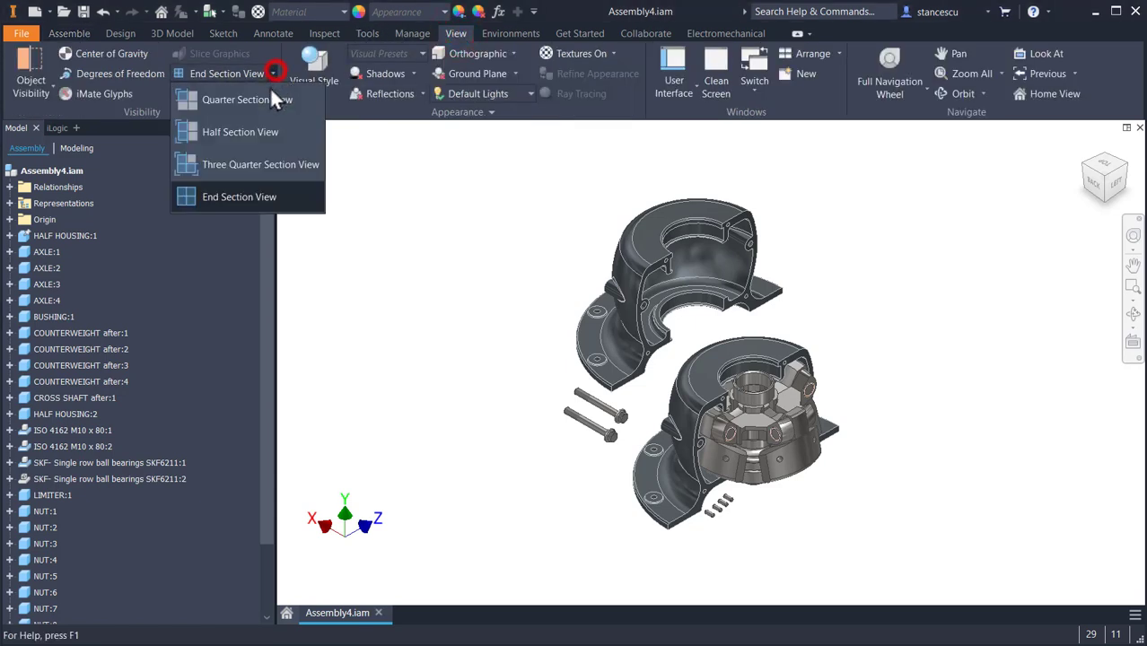
click(233, 134)
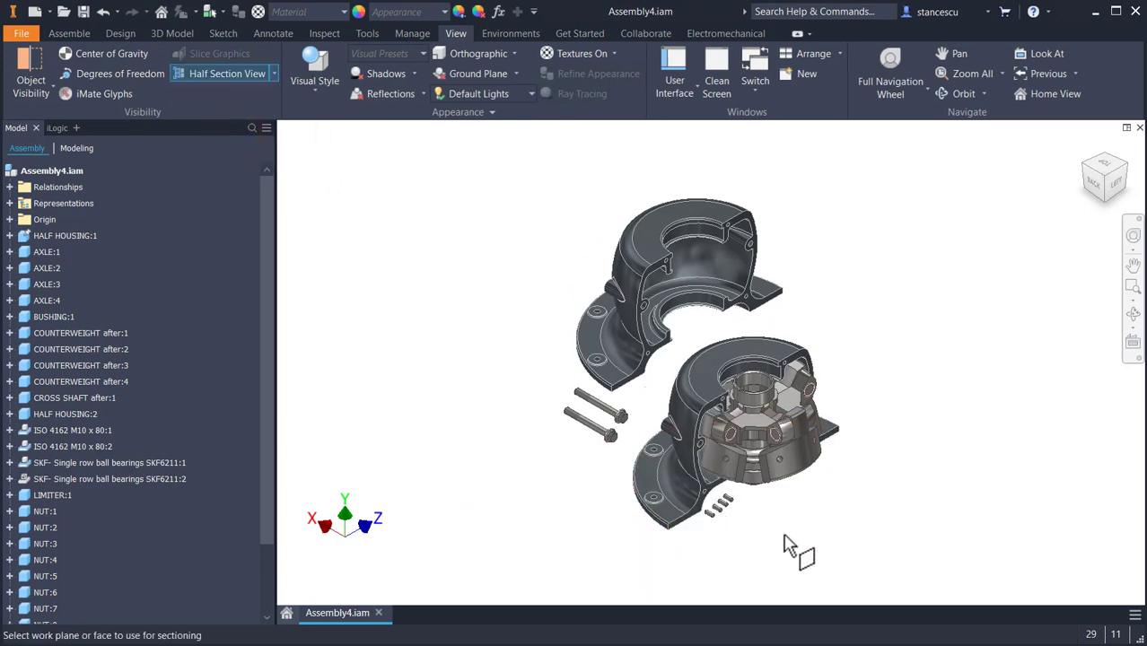
scroll(794, 540, up, 3)
scroll(679, 479, up, 3)
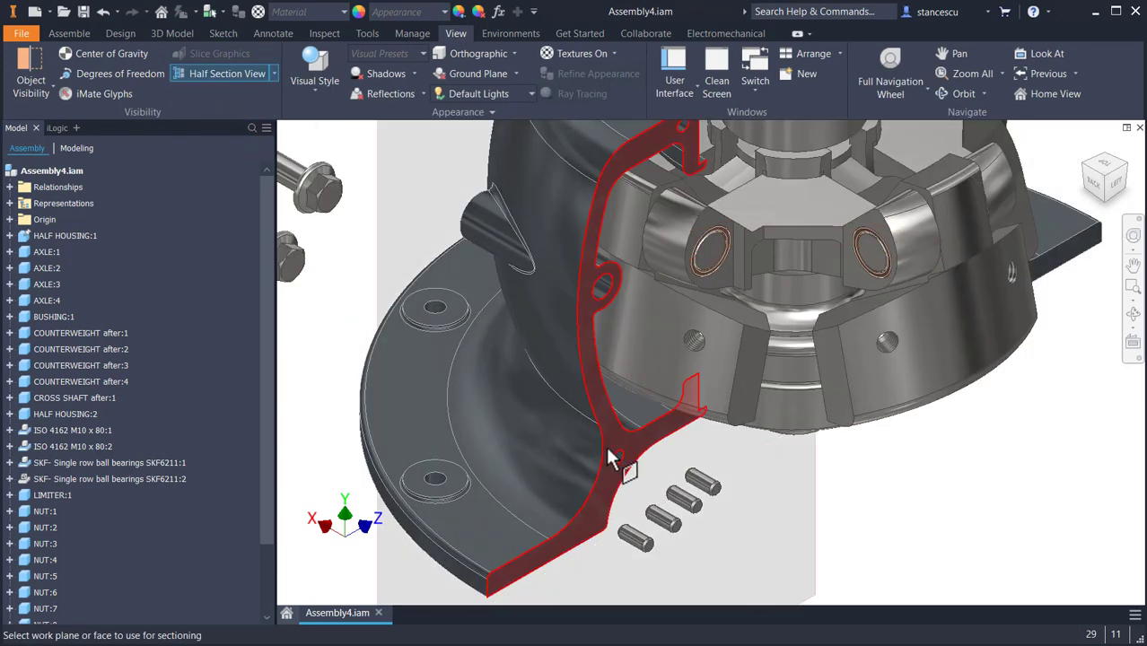
click(642, 451)
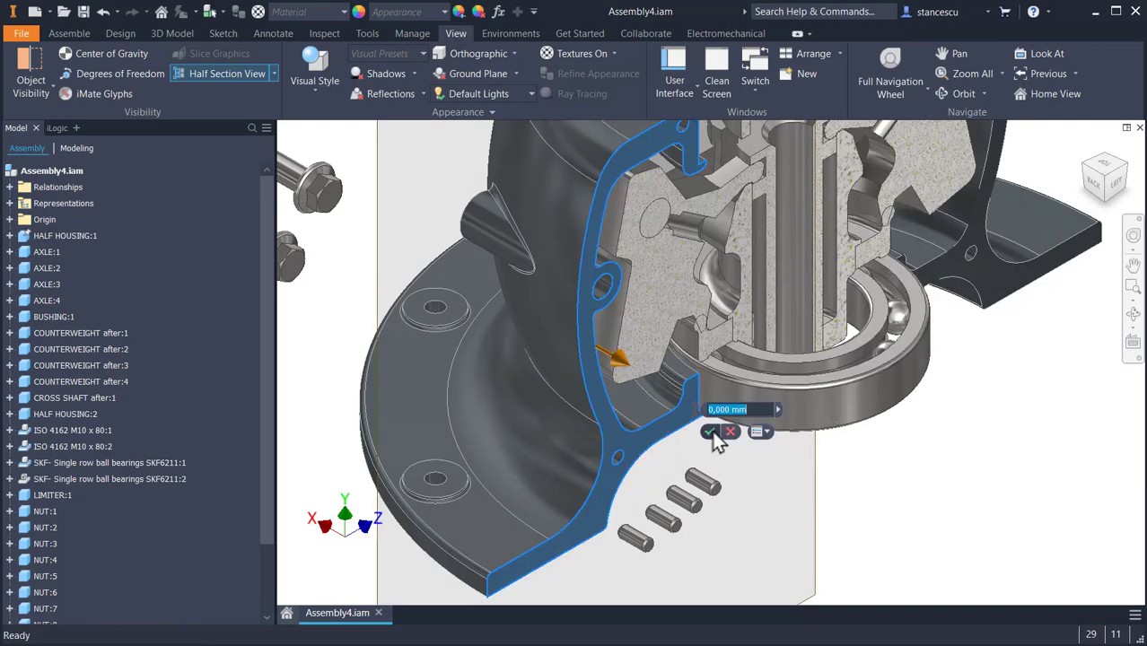
click(711, 432)
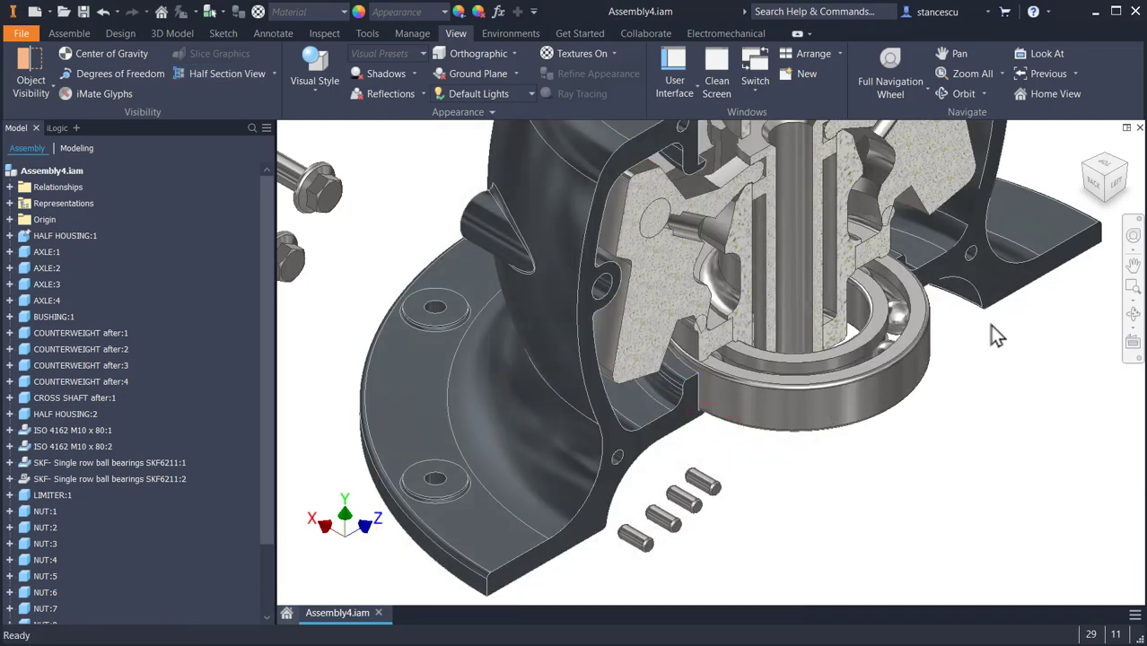
View the section squarely from the left side and swing COUNTERWEIGHT after:3 to check how its finger moves the bushing
click(1117, 187)
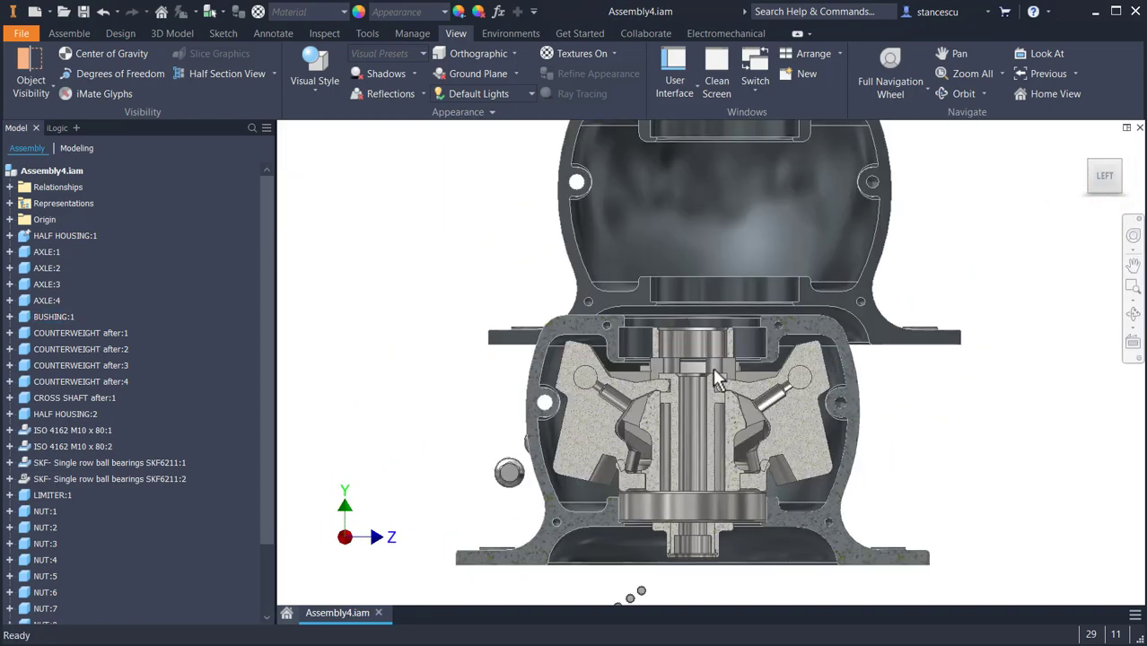
scroll(683, 381, up, 4)
middle_drag(686, 395, 671, 218)
scroll(672, 288, up, 4)
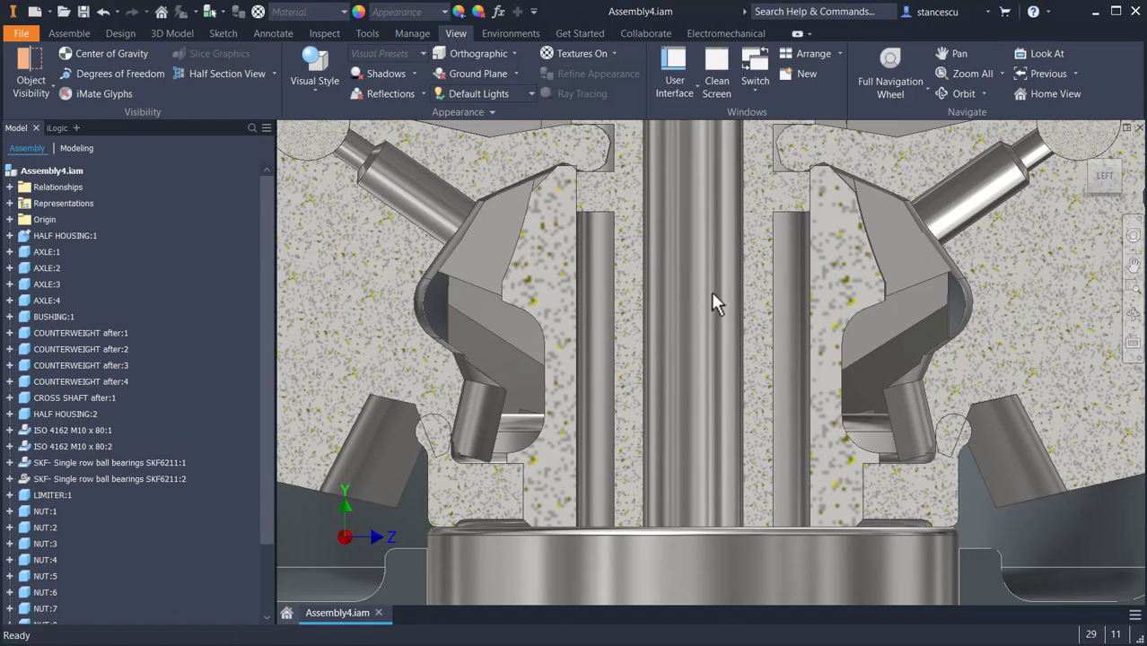
scroll(711, 289, down, 8)
scroll(701, 357, up, 8)
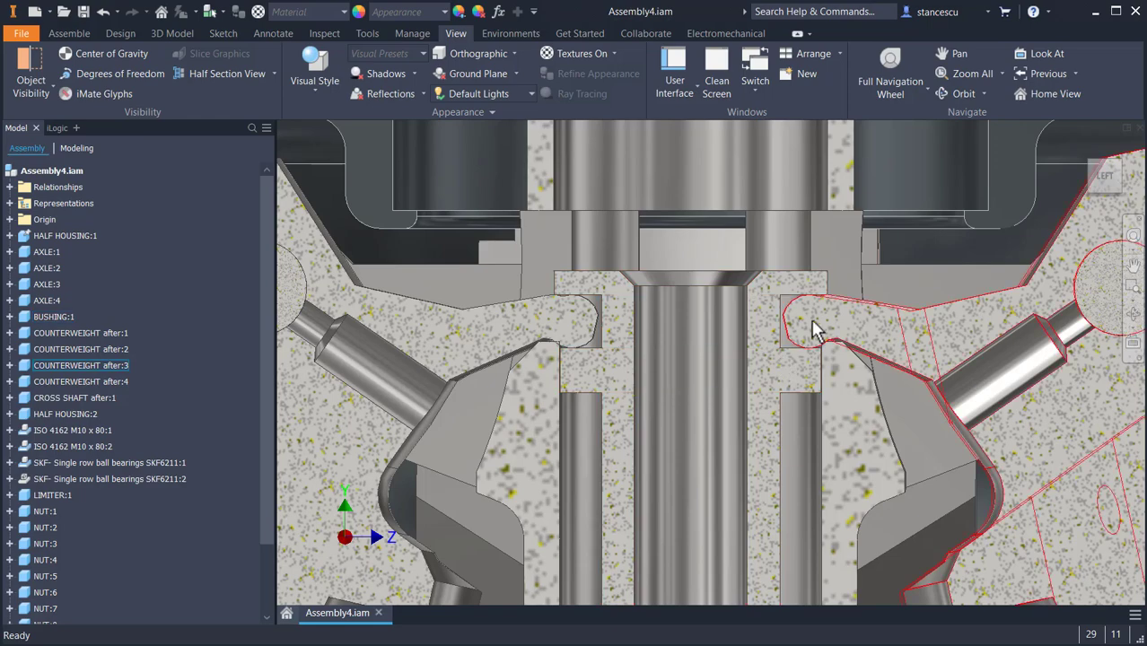
drag(811, 318, 809, 165)
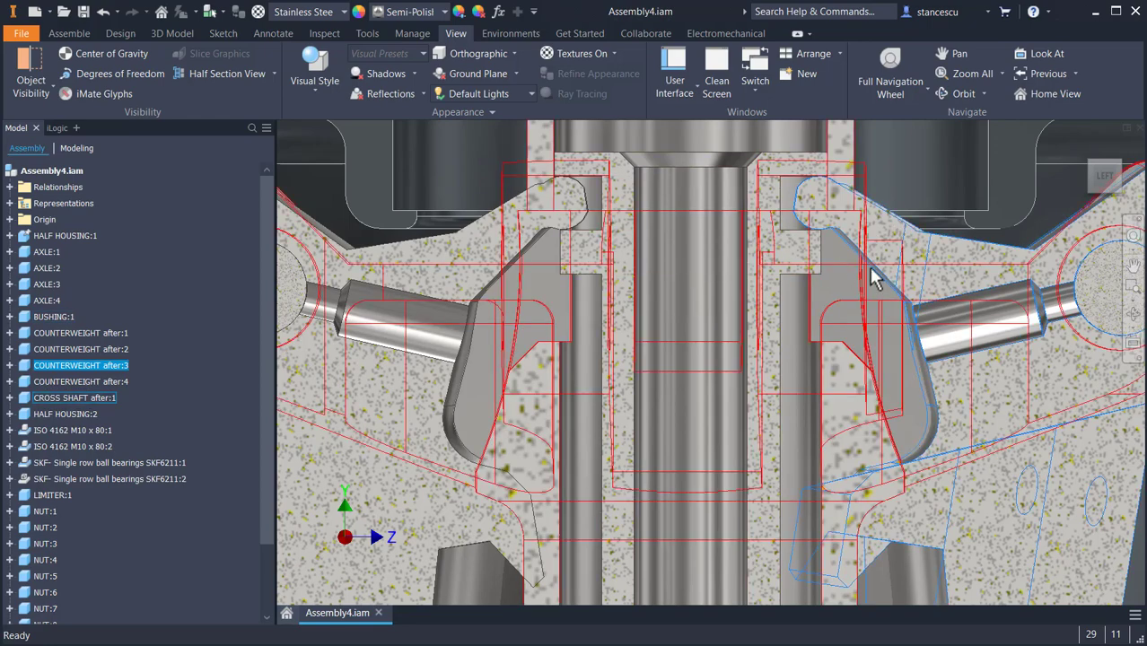
middle_drag(773, 221, 611, 300)
drag(689, 314, 687, 285)
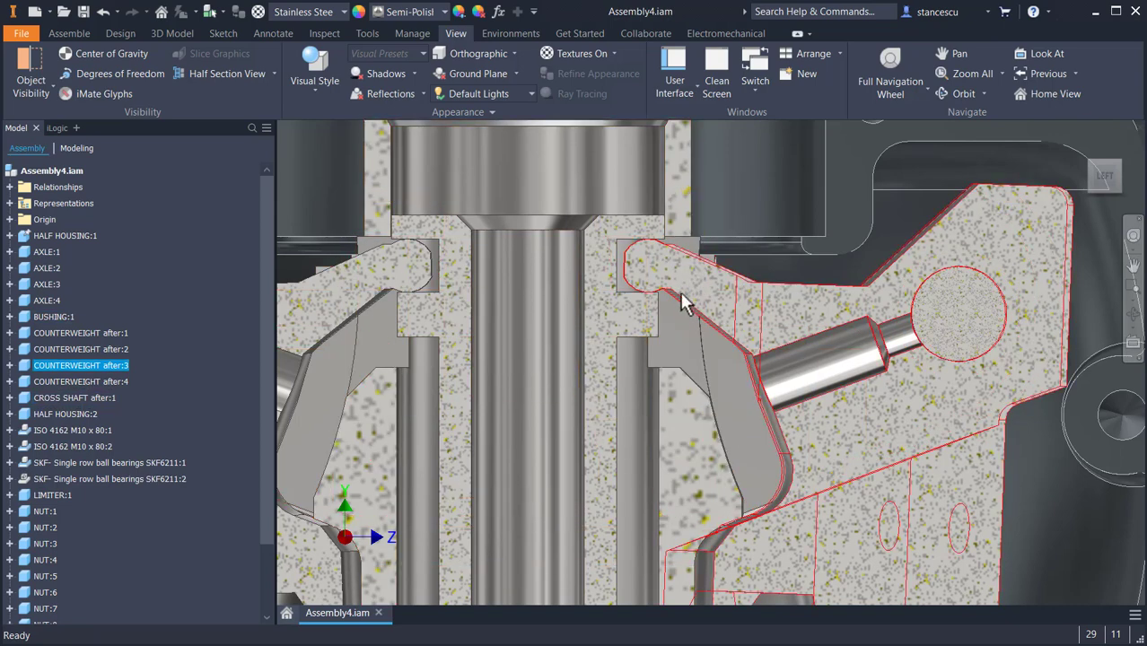
drag(687, 296, 680, 287)
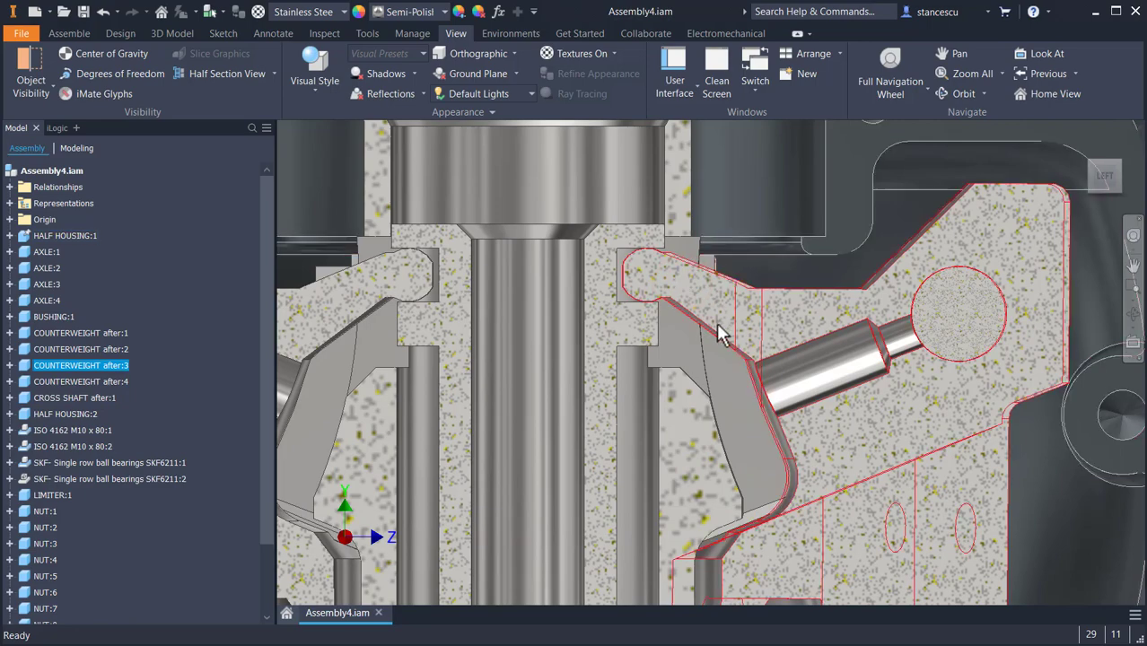
Examine the finger of COUNTERWEIGHT after:3 in the bushing groove from an angle while swinging the counterweight again
shift+middle_drag(718, 330, 681, 338)
scroll(705, 242, down, 3)
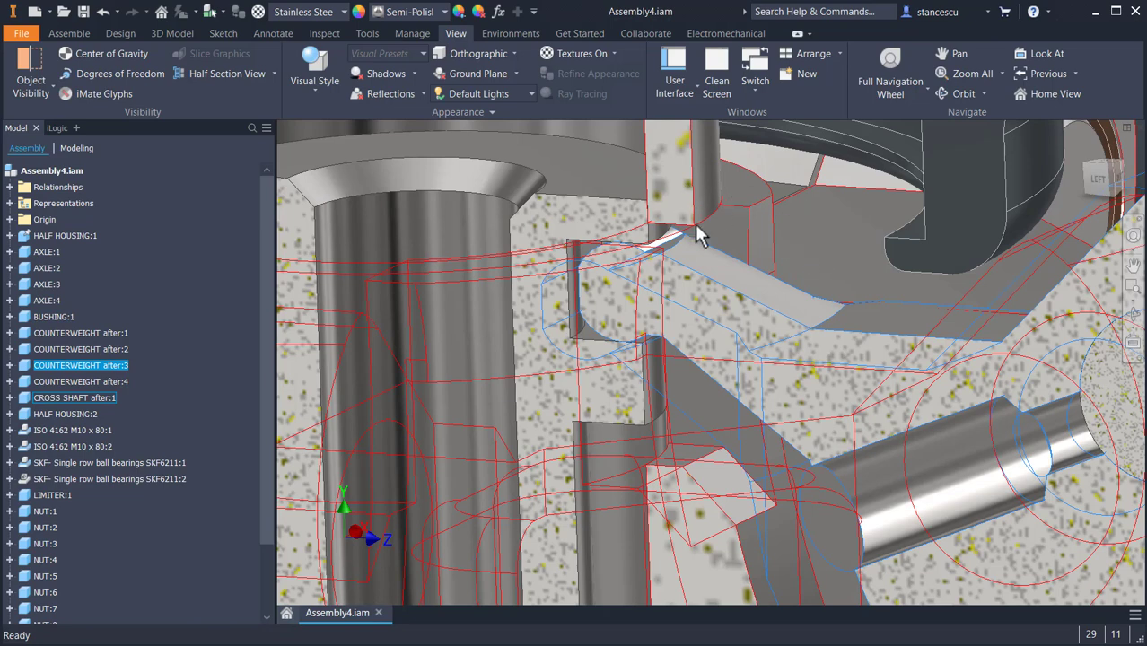
drag(683, 340, 715, 276)
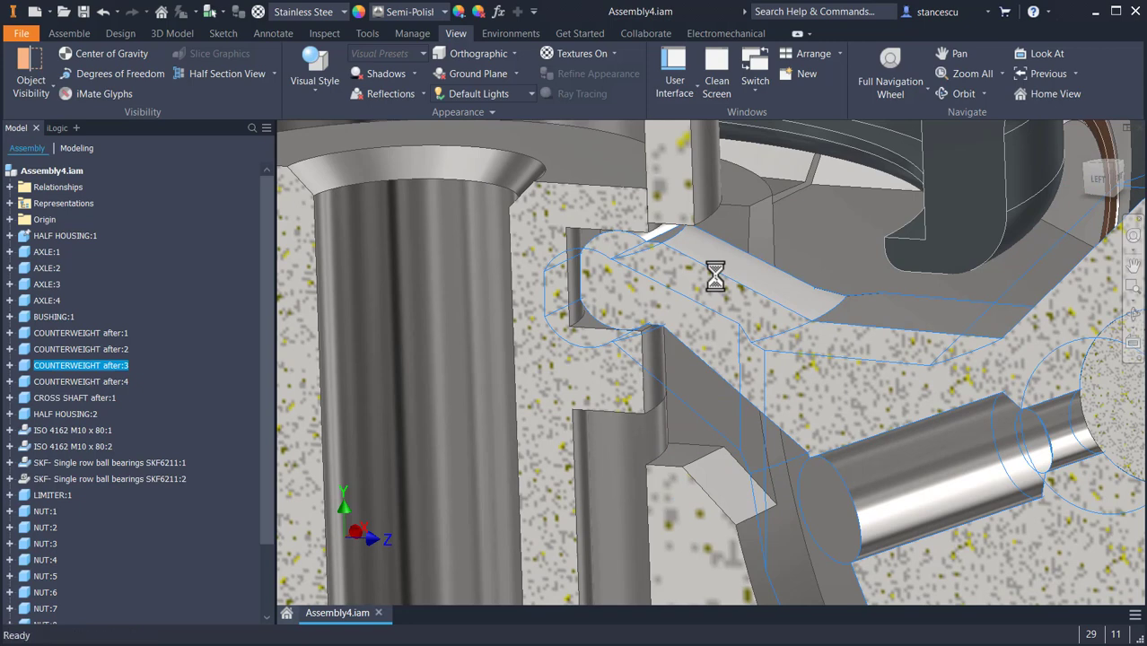
key(Escape)
Return to the left view and swing COUNTERWEIGHT after:3 near the limiter's rounded rim to check whether they collide
click(1097, 177)
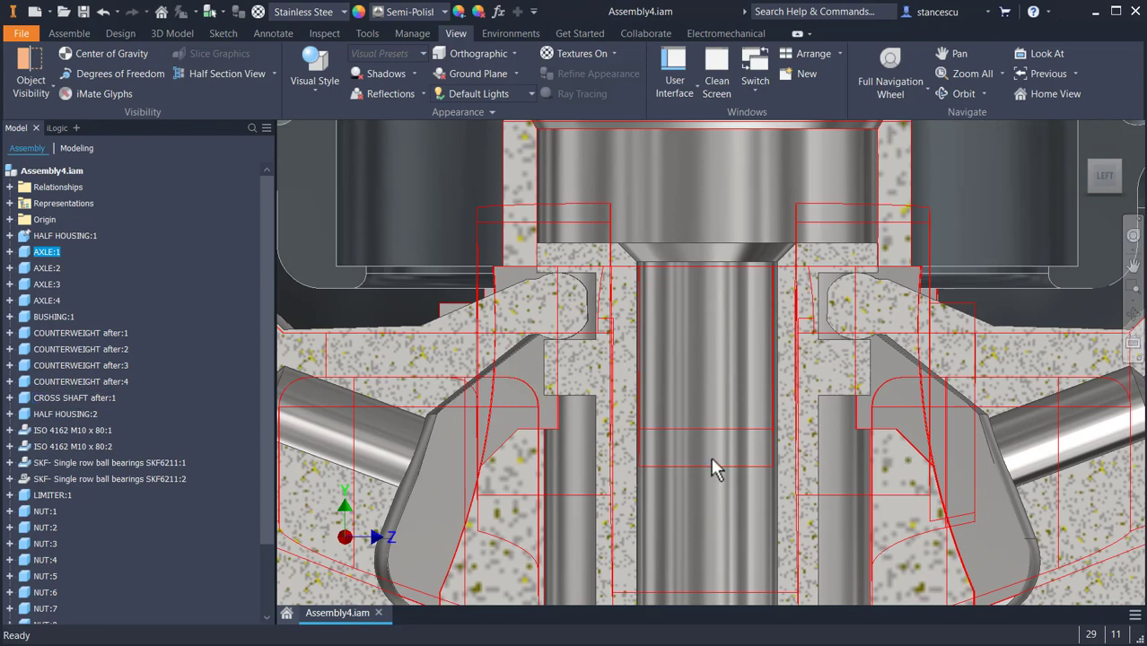
scroll(915, 202, up, 5)
scroll(852, 444, down, 2)
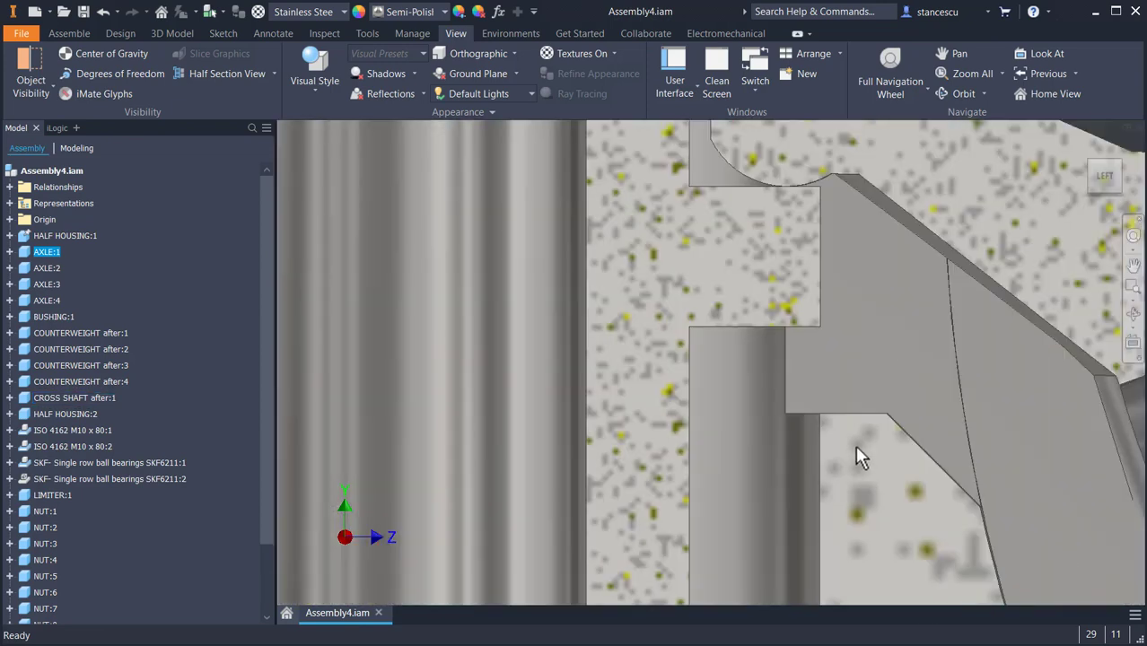
scroll(867, 493, down, 2)
middle_drag(866, 493, 778, 194)
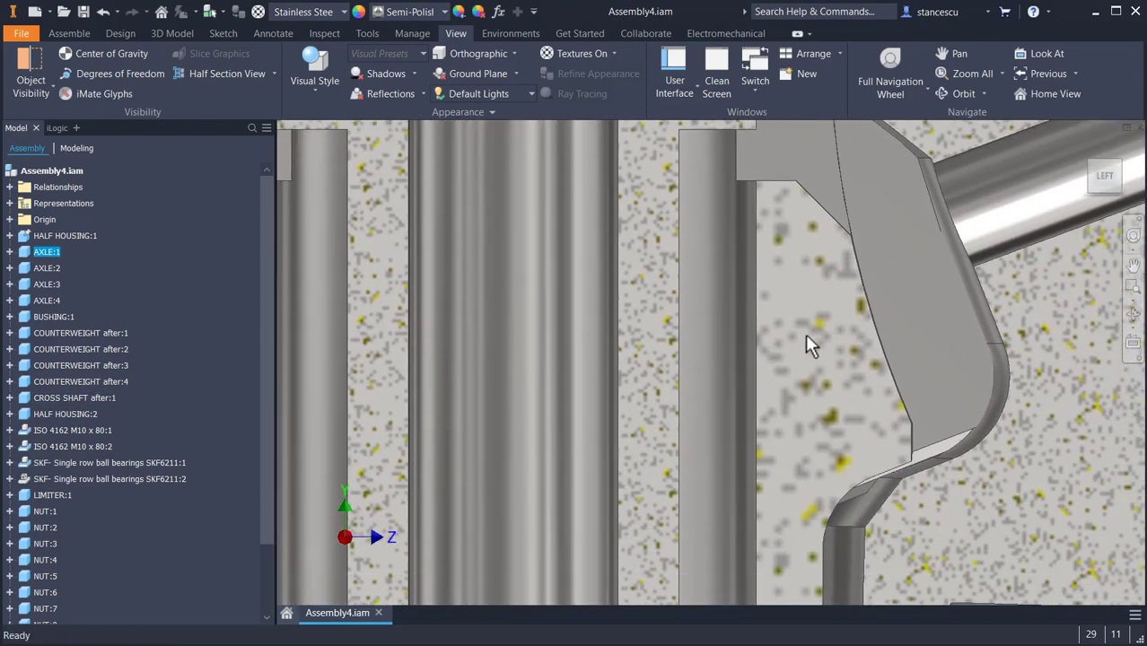
middle_drag(805, 335, 642, 143)
middle_drag(736, 431, 705, 317)
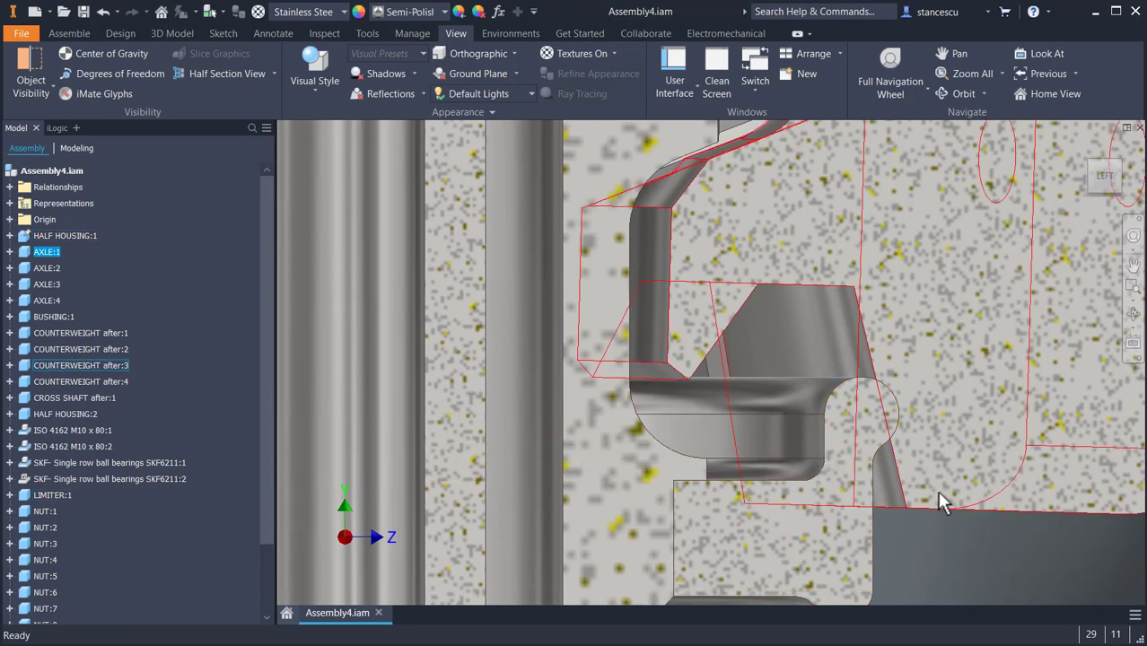
drag(937, 491, 991, 499)
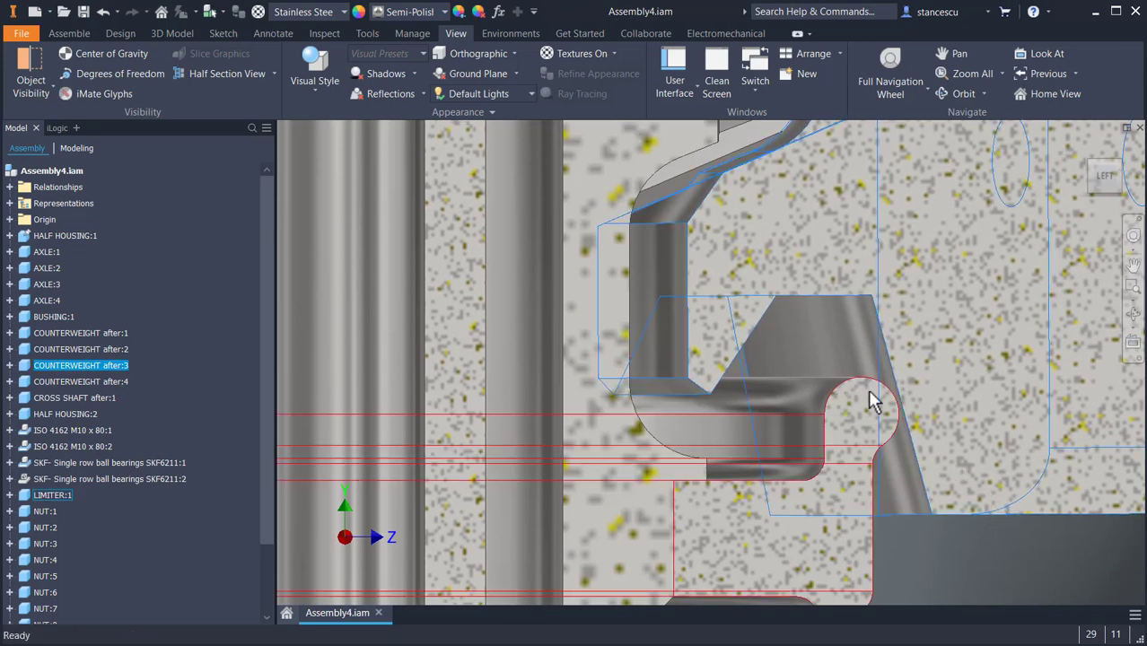
scroll(879, 400, down, 2)
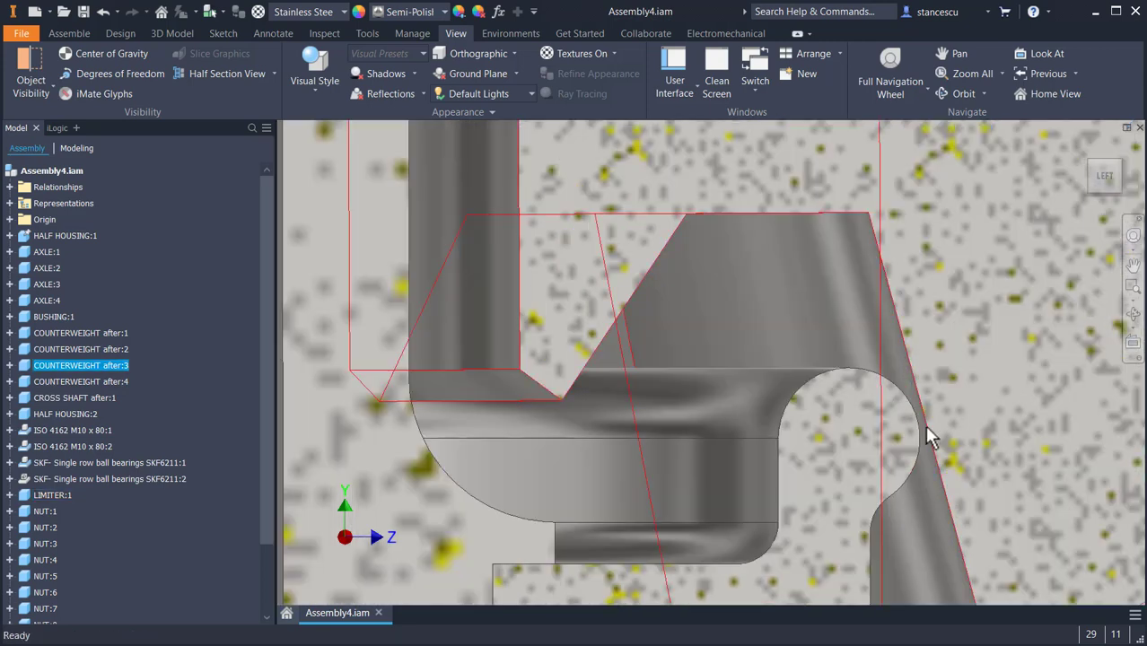
drag(589, 158, 653, 327)
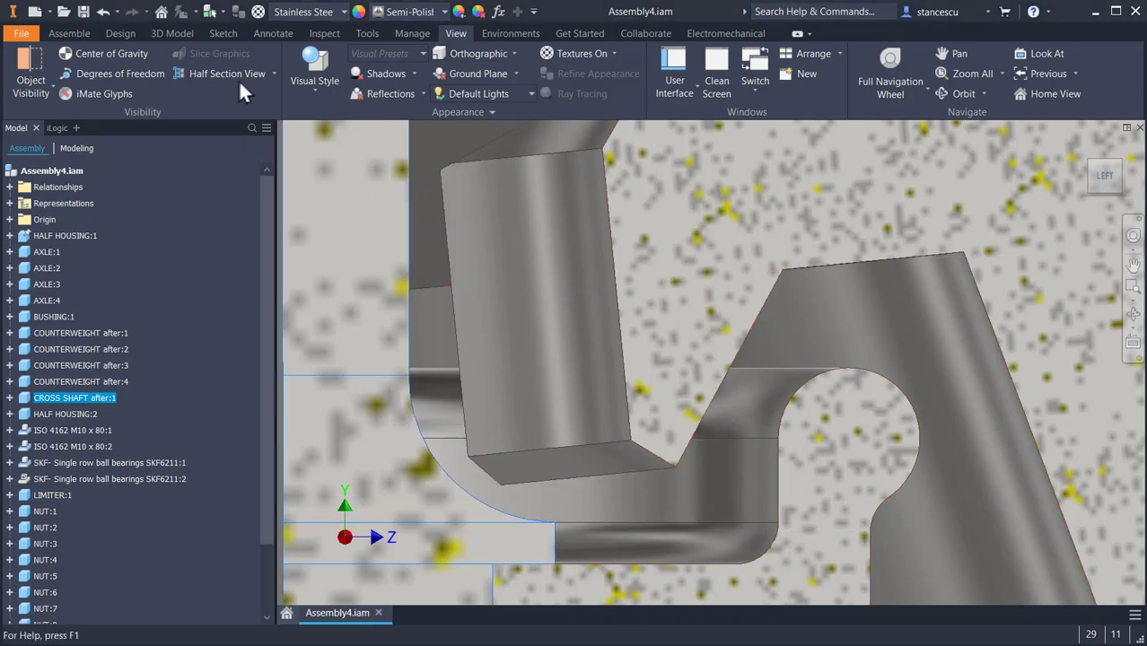
Activate the Contact Solver and add COUNTERWEIGHT after:3 and LIMITER:1 to the contact set
click(324, 34)
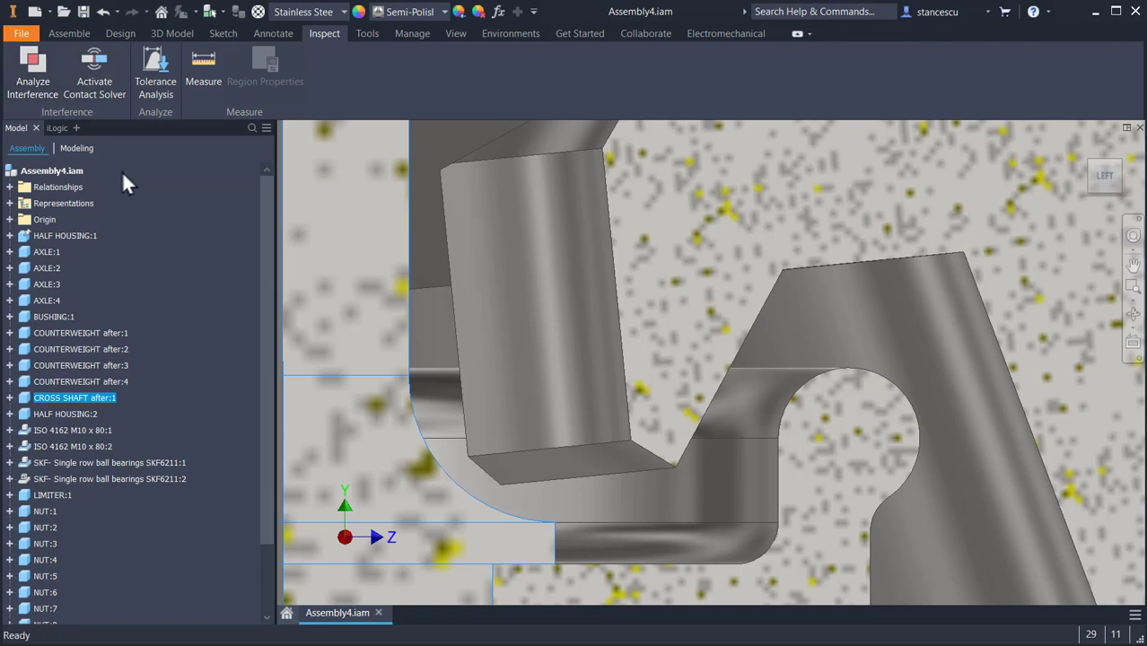
click(95, 93)
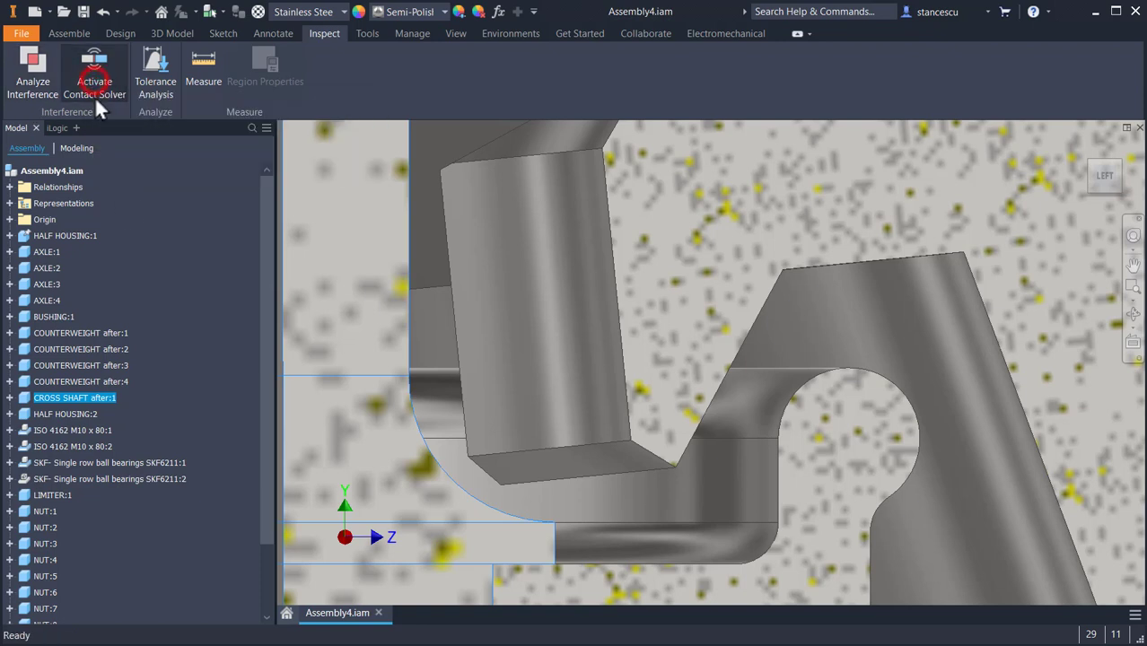
click(671, 337)
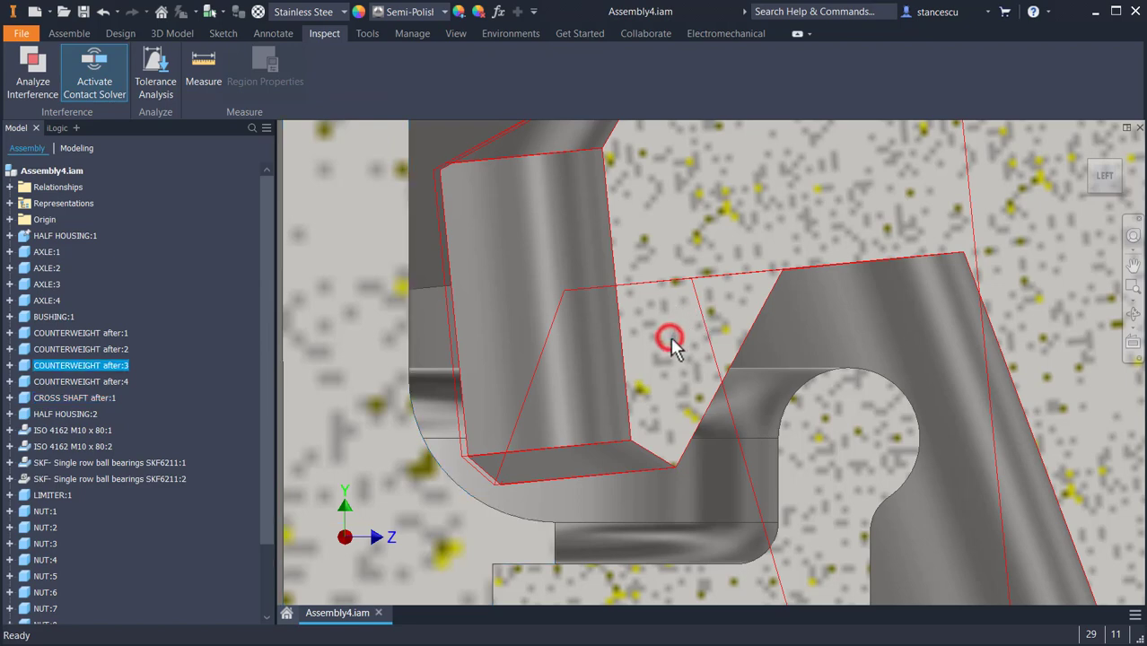
ctrl+click(828, 414)
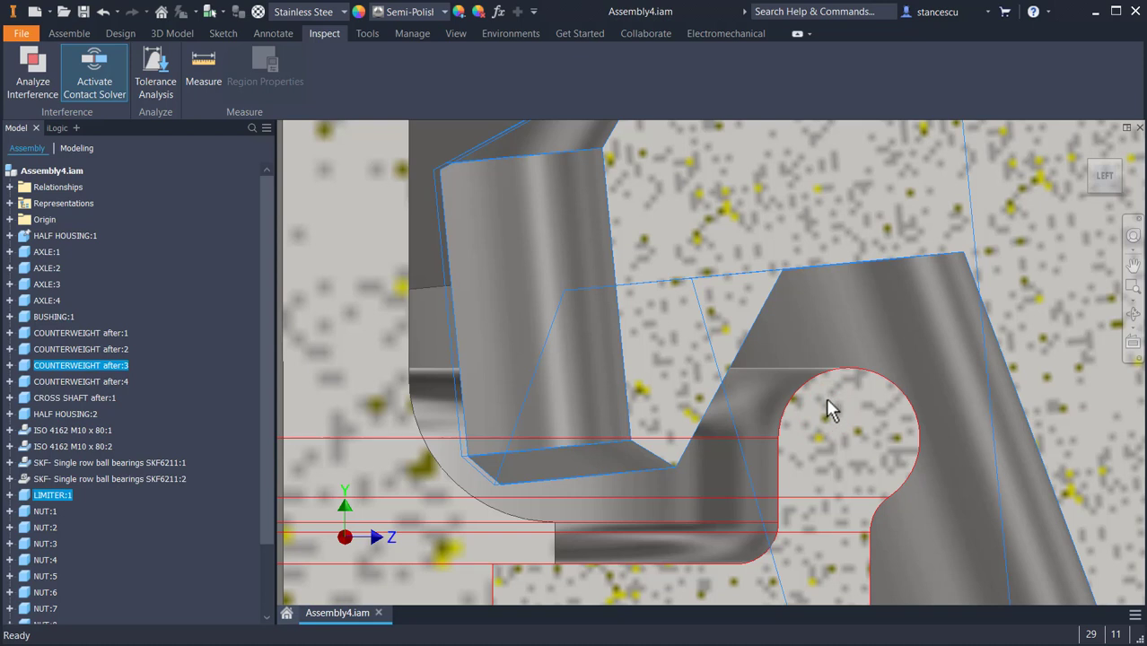
right_click(828, 410)
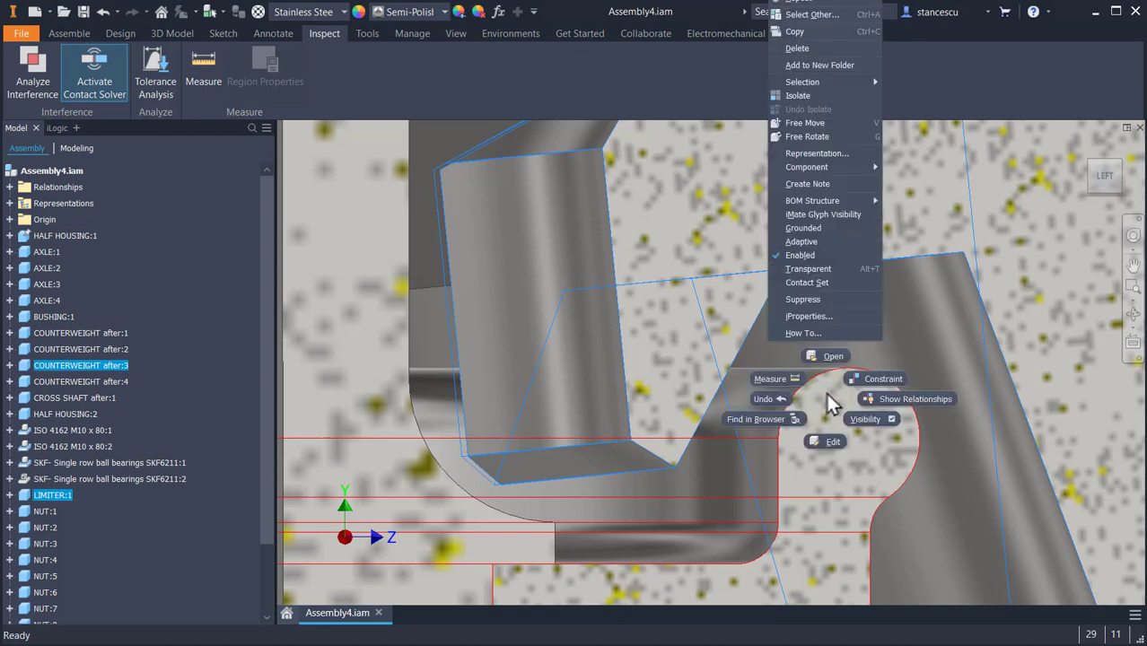
click(799, 283)
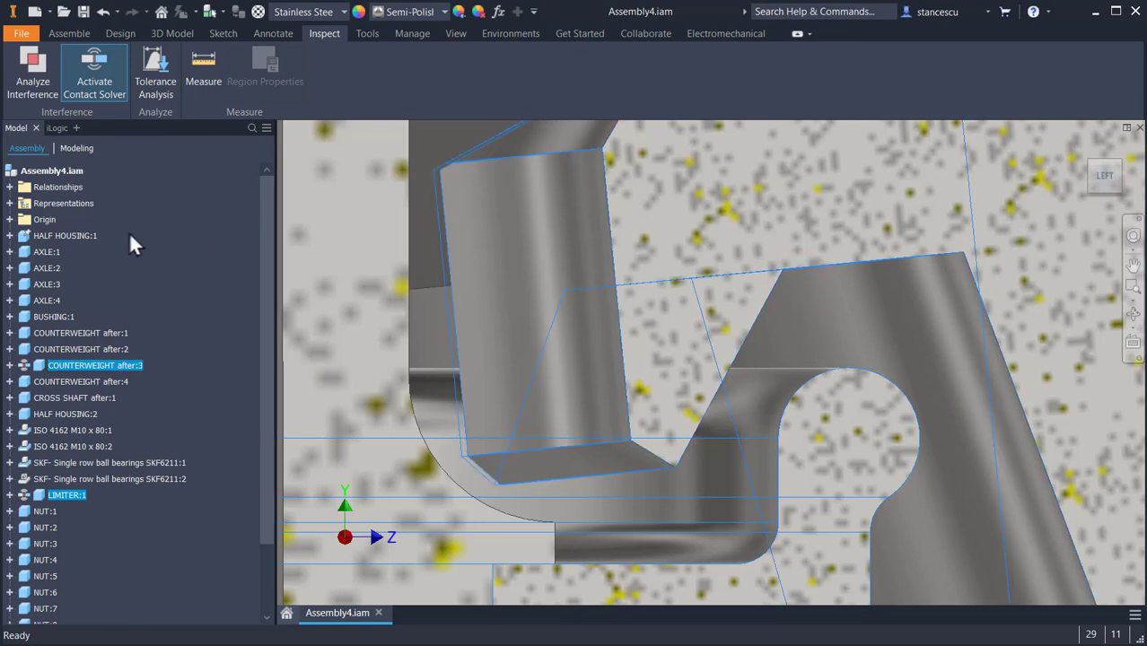
Swing COUNTERWEIGHT after:3 against the limiter to test the contact set, and end the section view
click(99, 86)
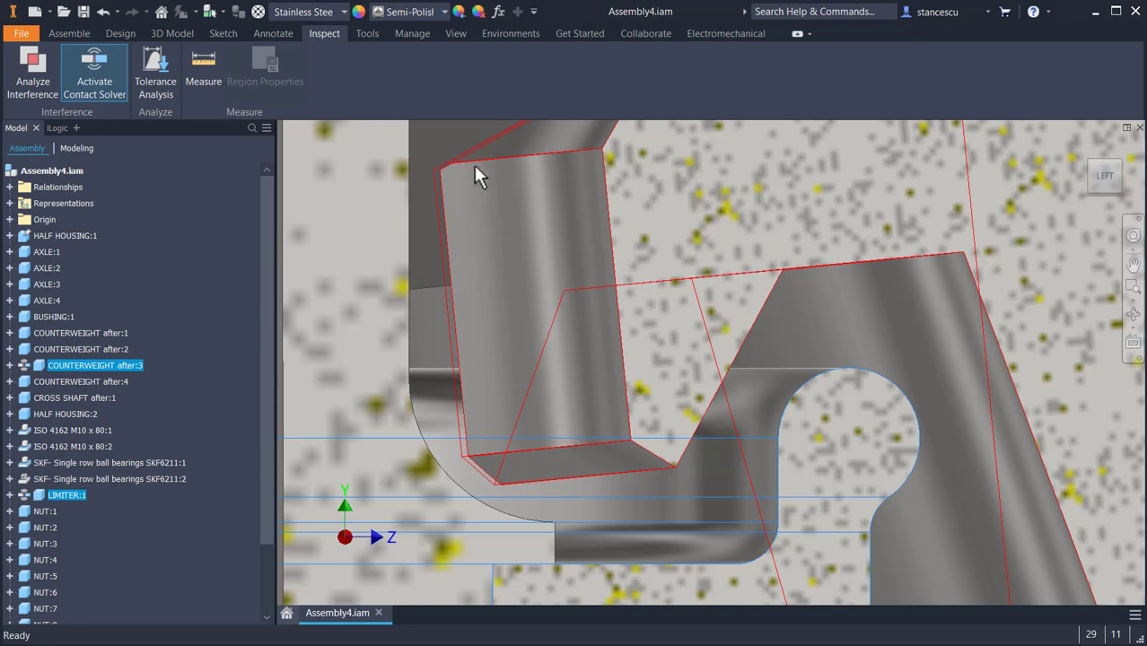
click(375, 249)
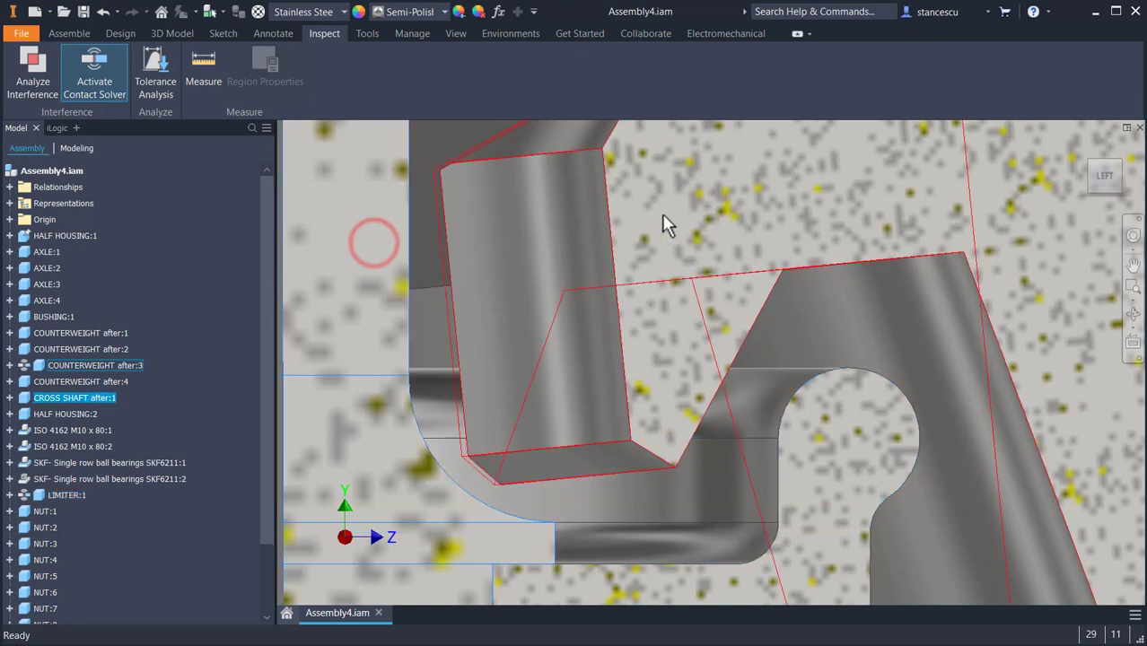
drag(661, 214, 597, 266)
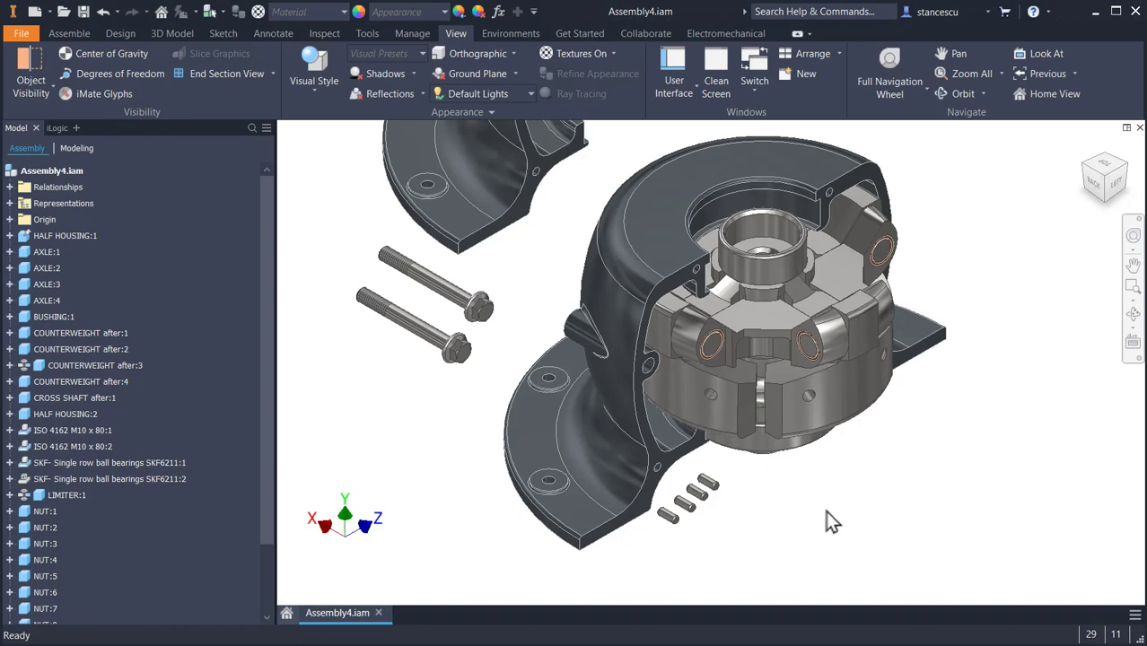
scroll(826, 510, up, 3)
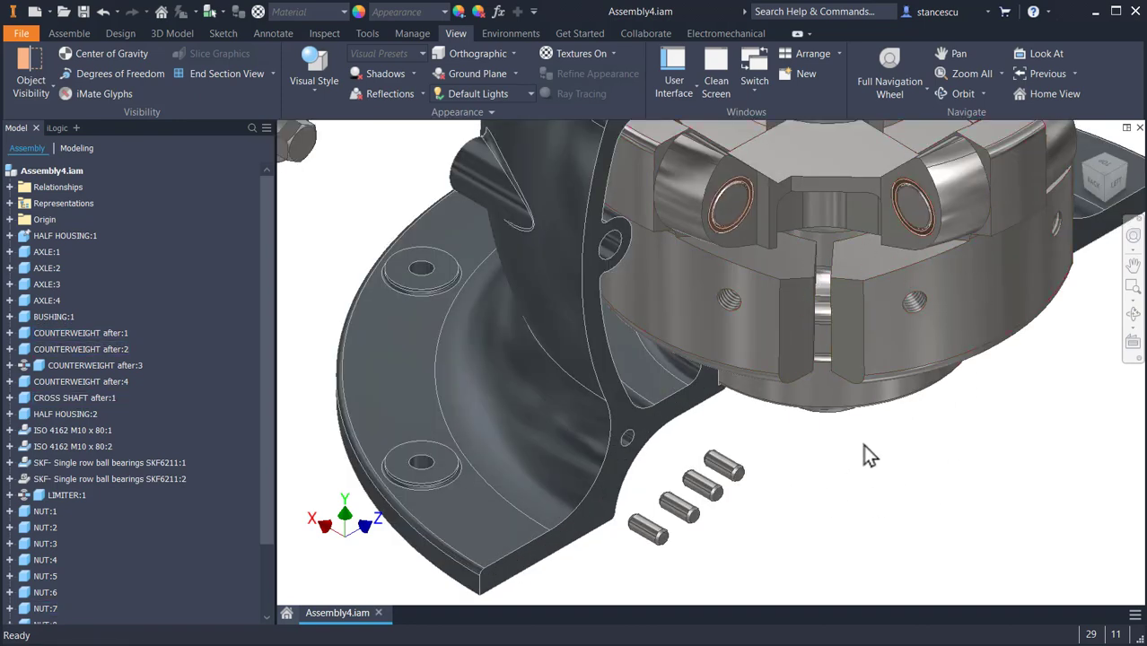
middle_drag(838, 447, 827, 430)
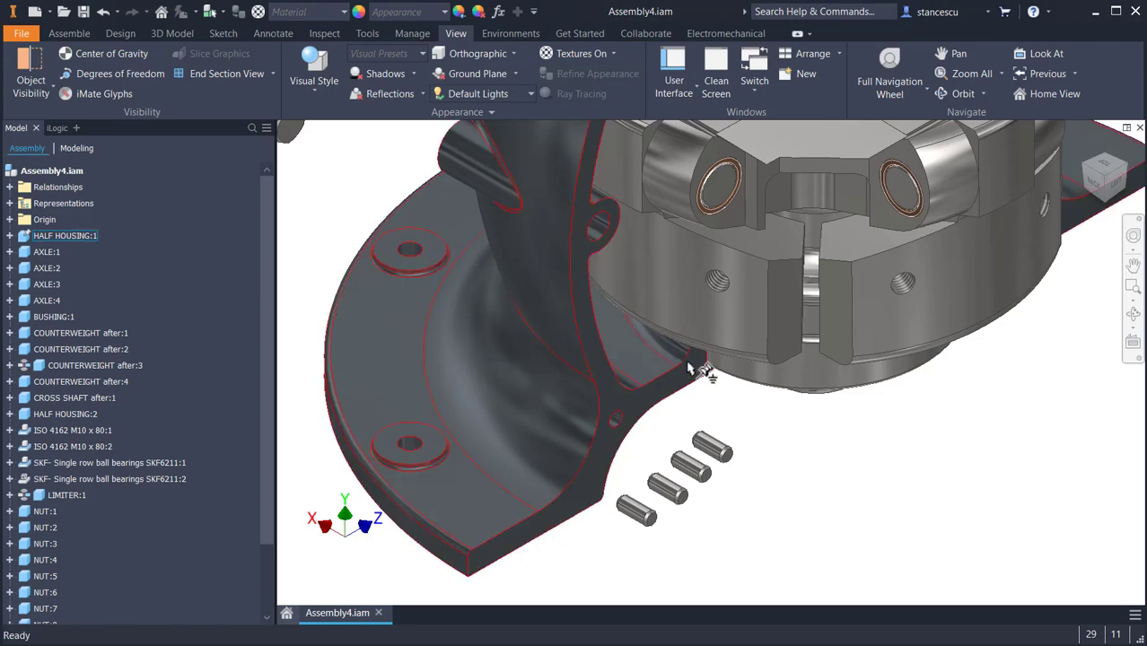
Insert one pin into the lower front hole of HALF HOUSING:1 using an aligned Insert constraint with a -6 mm offset
middle_drag(790, 395, 877, 462)
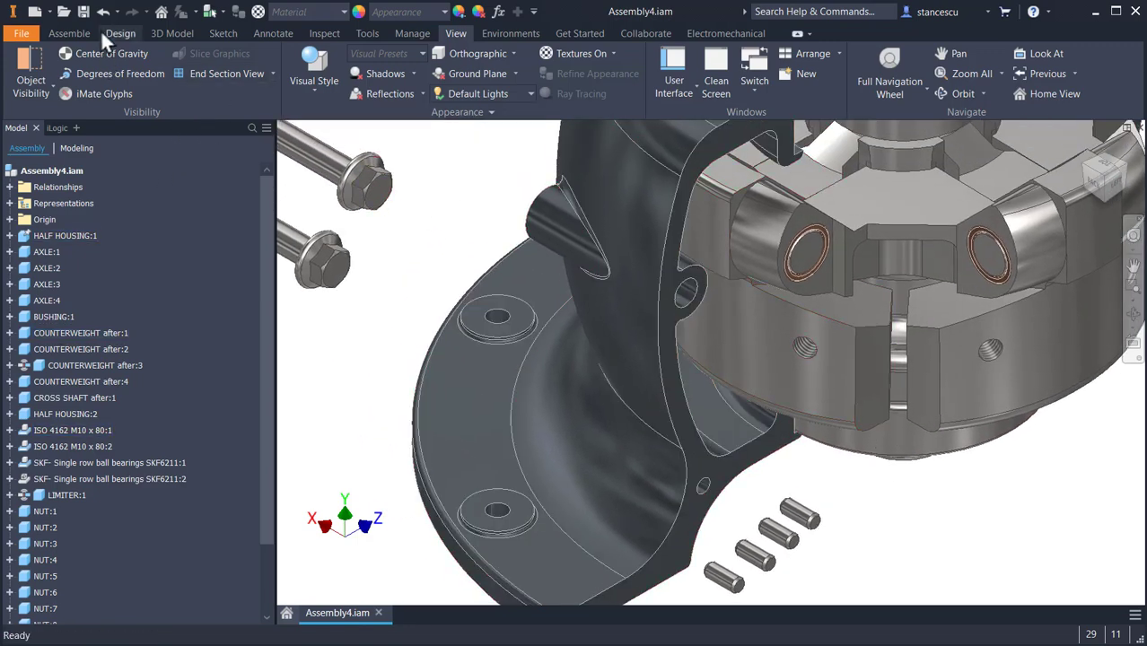
click(72, 31)
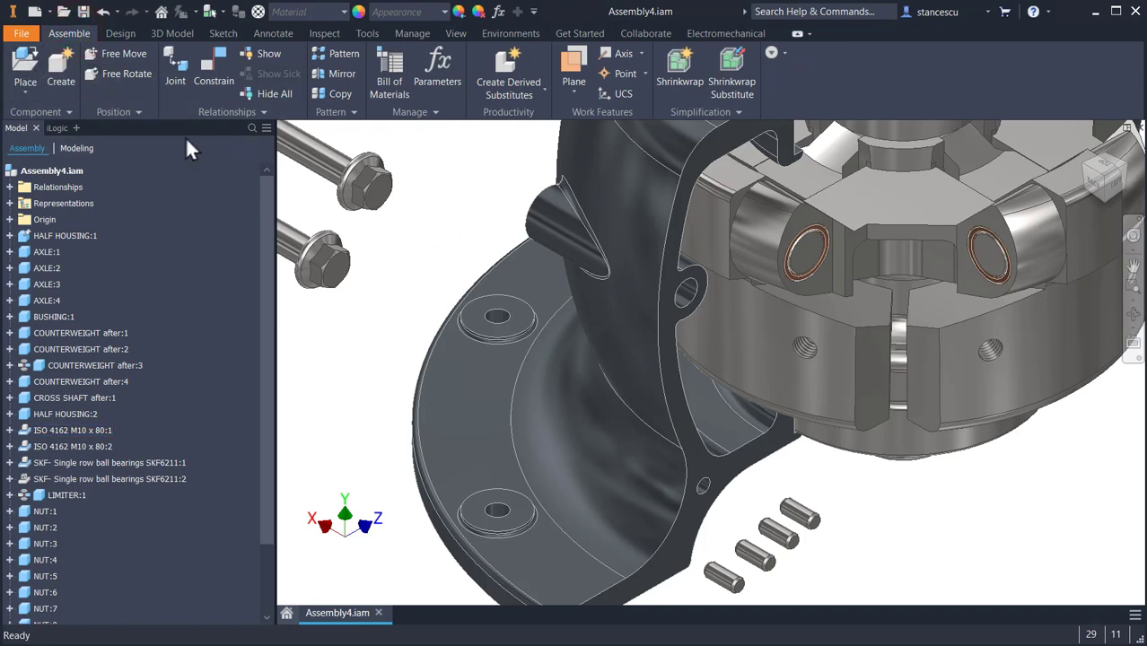
click(215, 74)
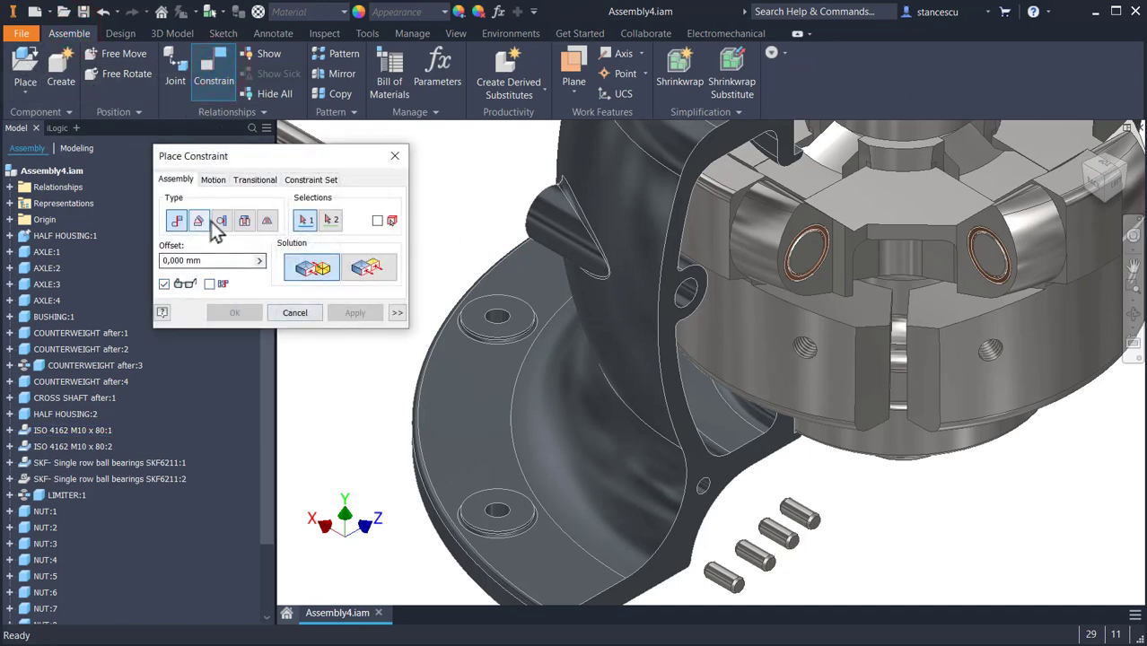
click(246, 221)
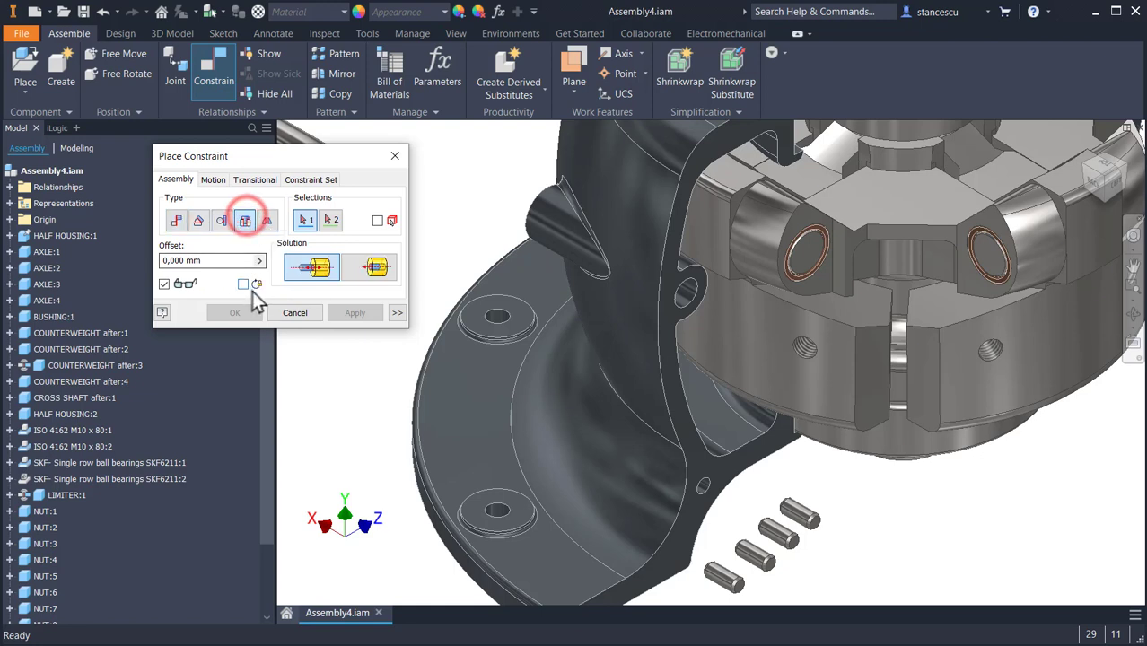
click(375, 267)
scroll(759, 503, up, 5)
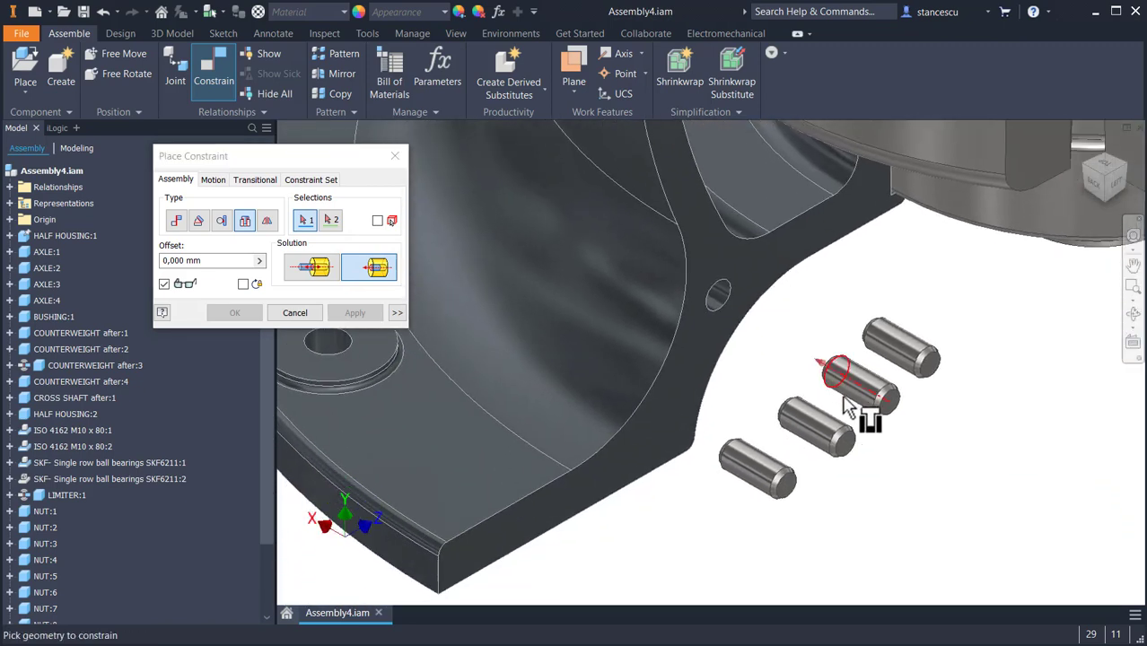
click(898, 402)
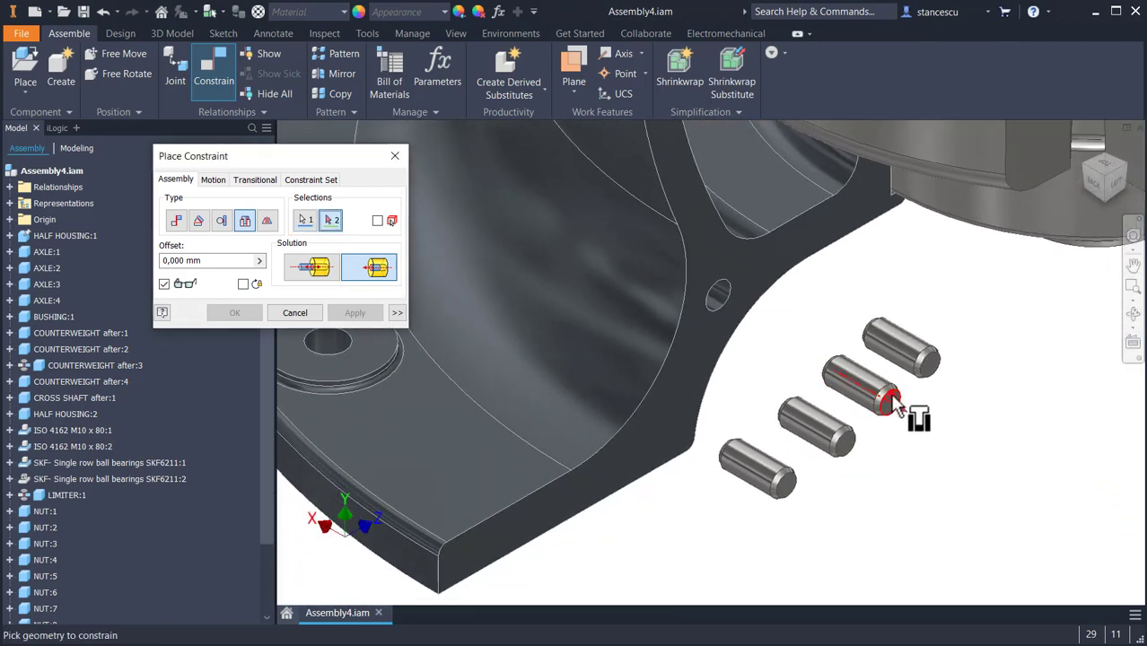
click(732, 280)
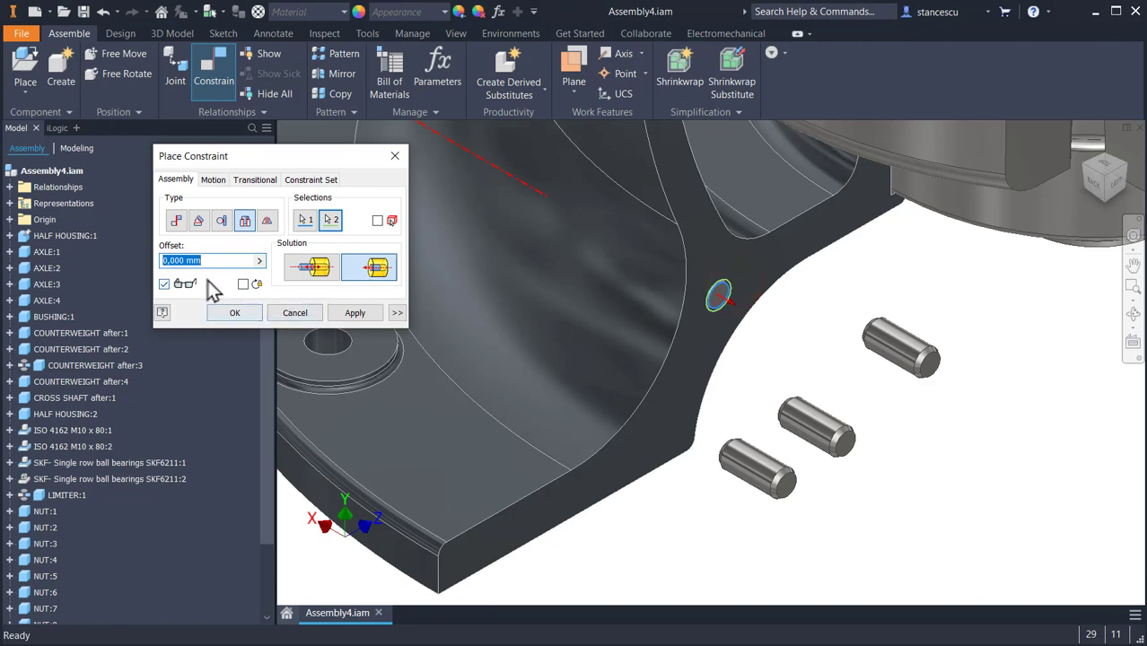
text(-6)
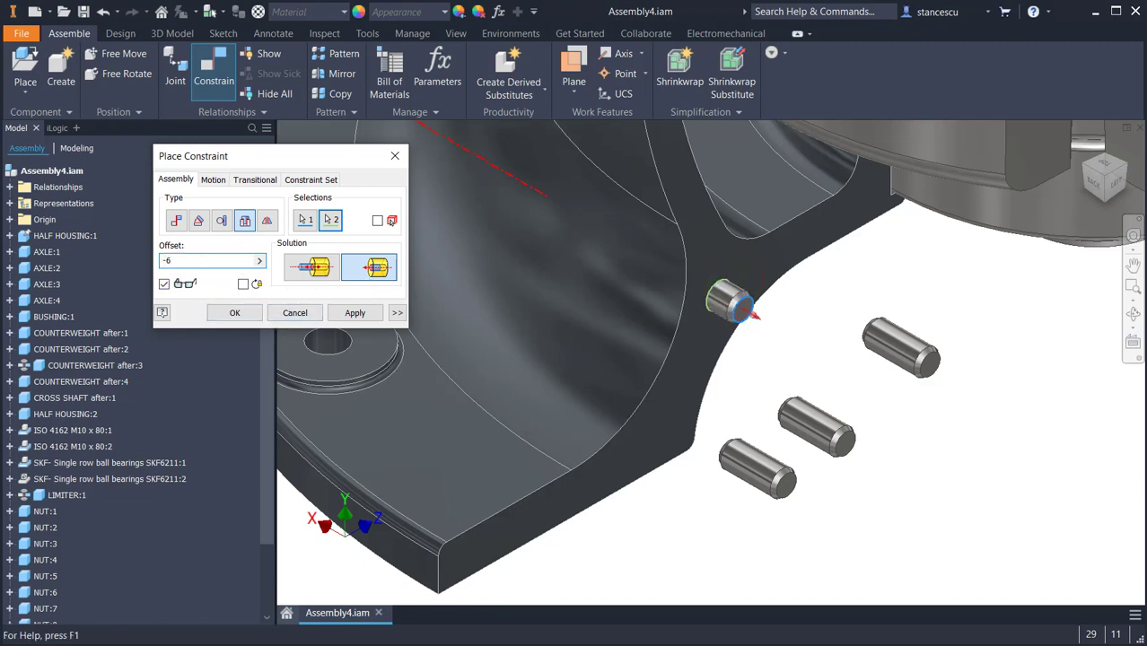
click(337, 315)
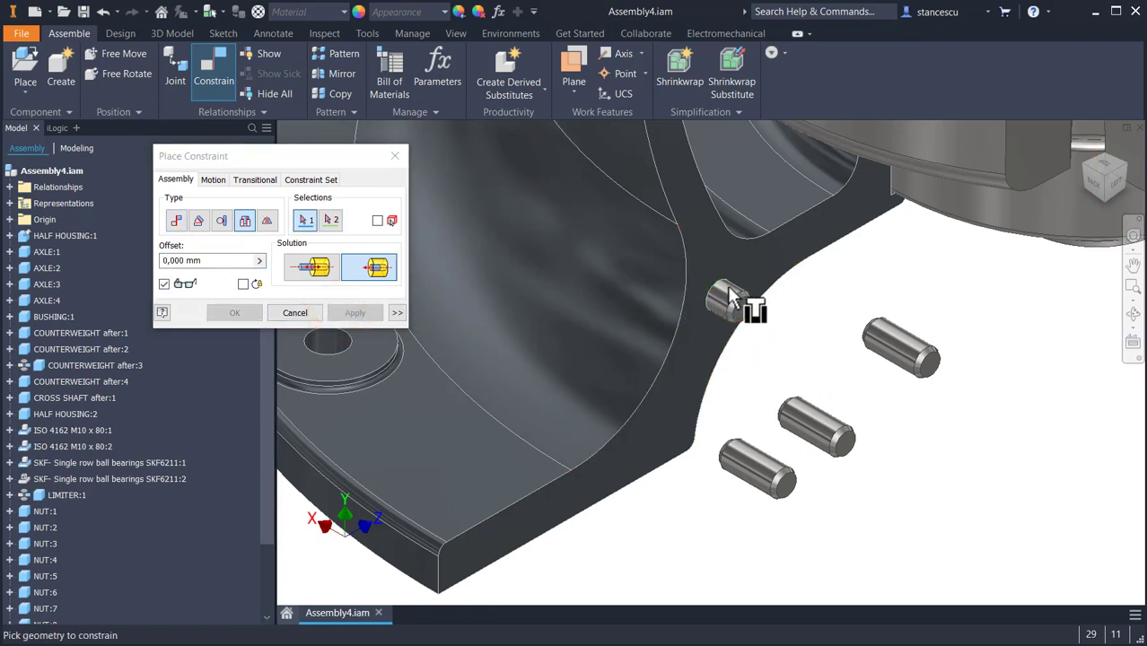
Insert a second pin into the upper front hole of HALF HOUSING:1's split face, aligned with a -6 mm offset
scroll(816, 316, down, 2)
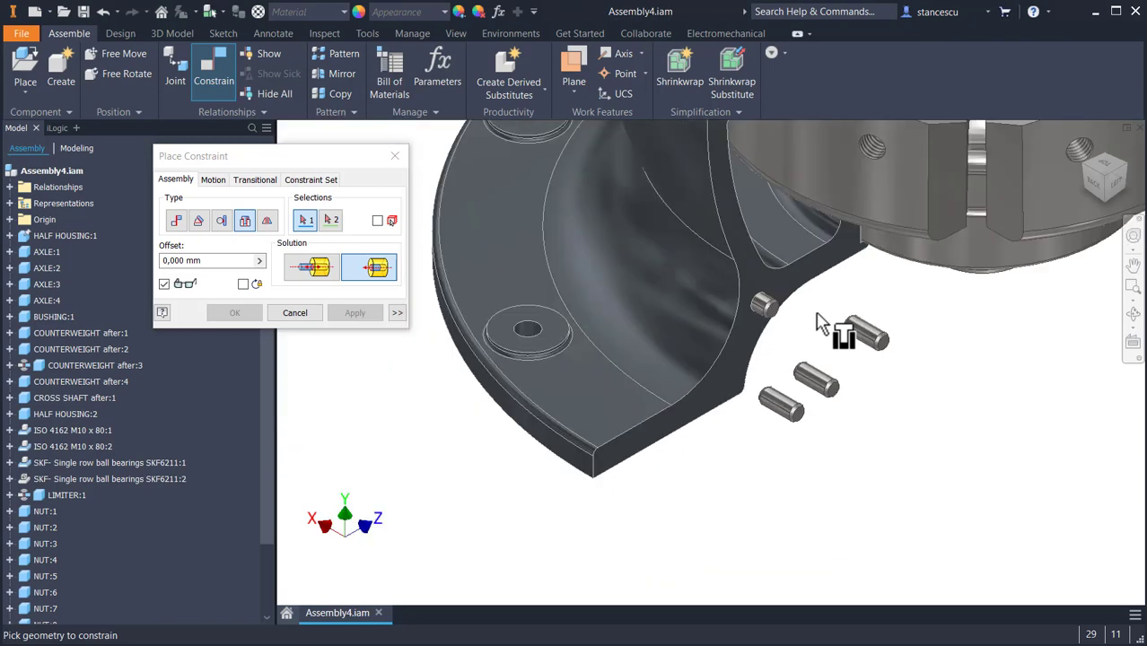
middle_drag(816, 318, 794, 394)
middle_drag(628, 283, 621, 336)
scroll(646, 301, down, 2)
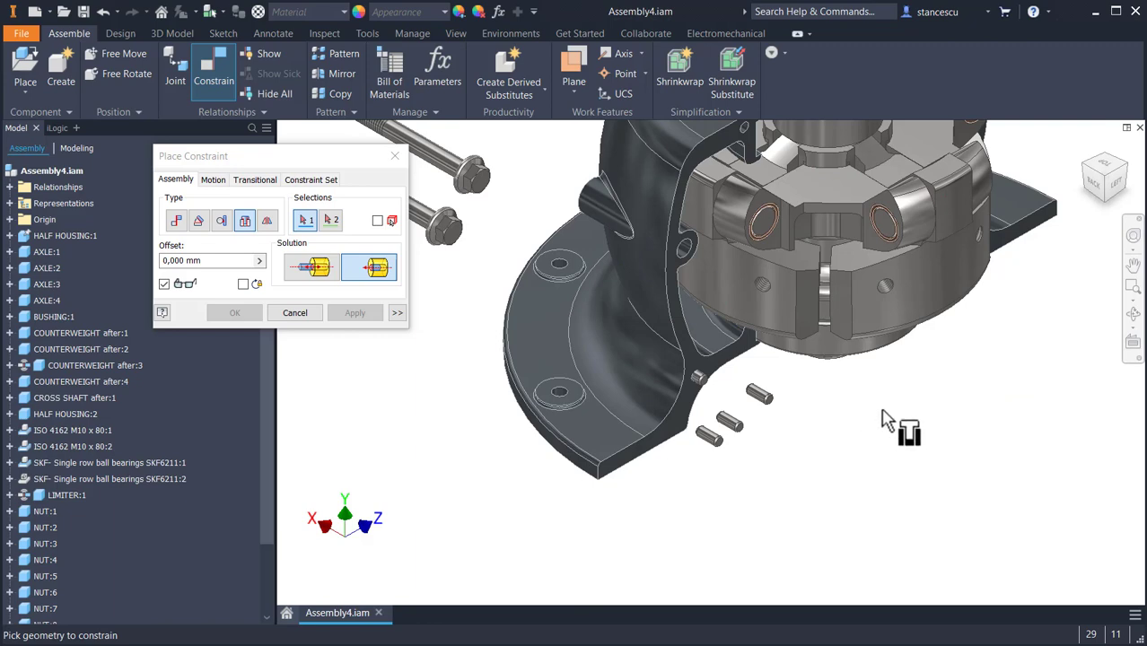
middle_drag(896, 417, 863, 495)
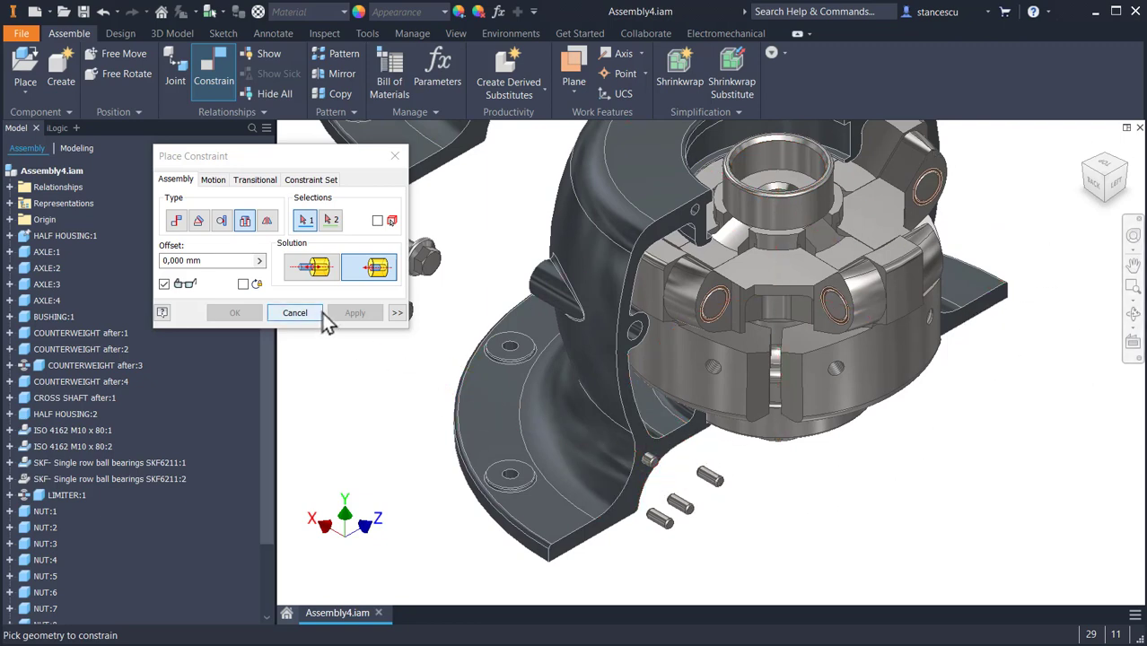
scroll(745, 493, down, 3)
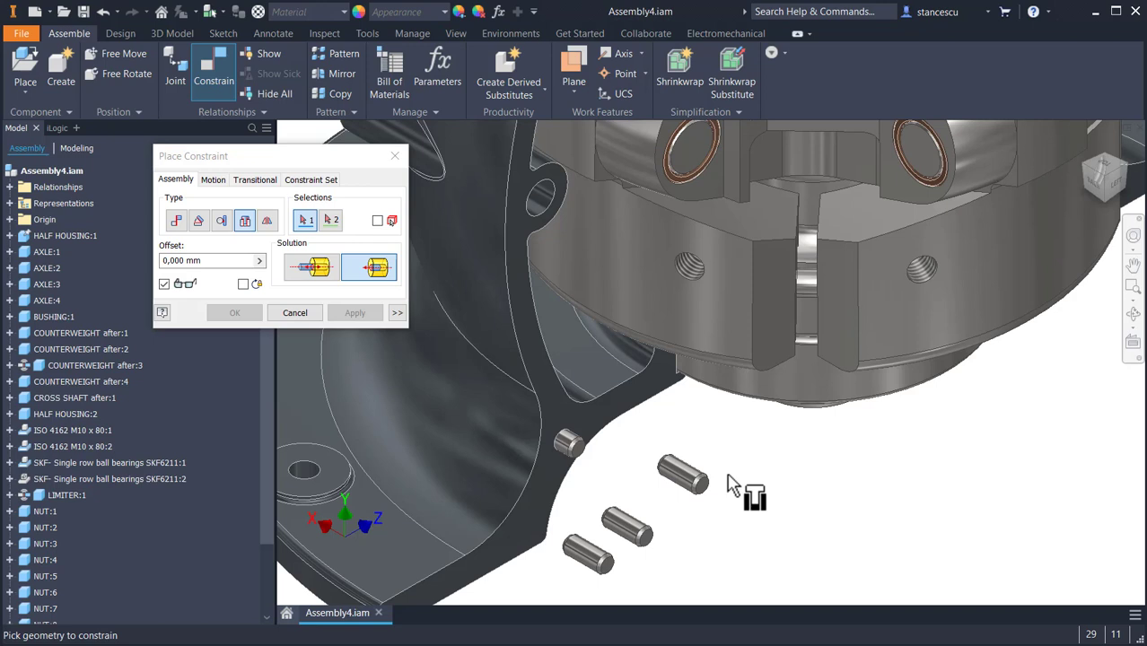
click(208, 260)
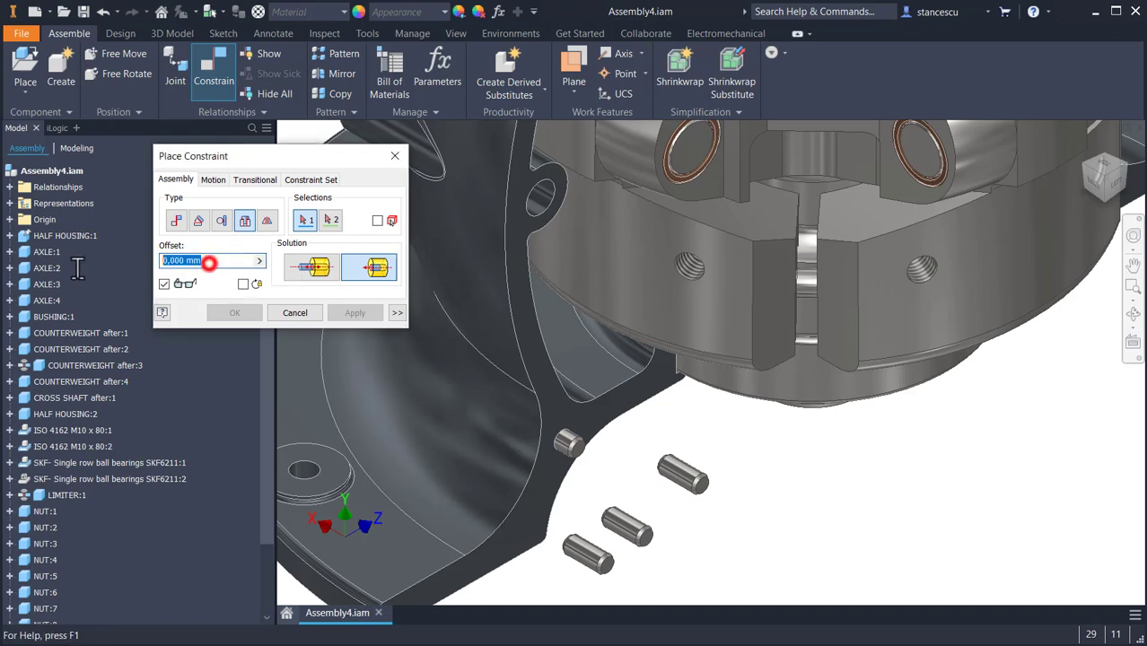
text(-6)
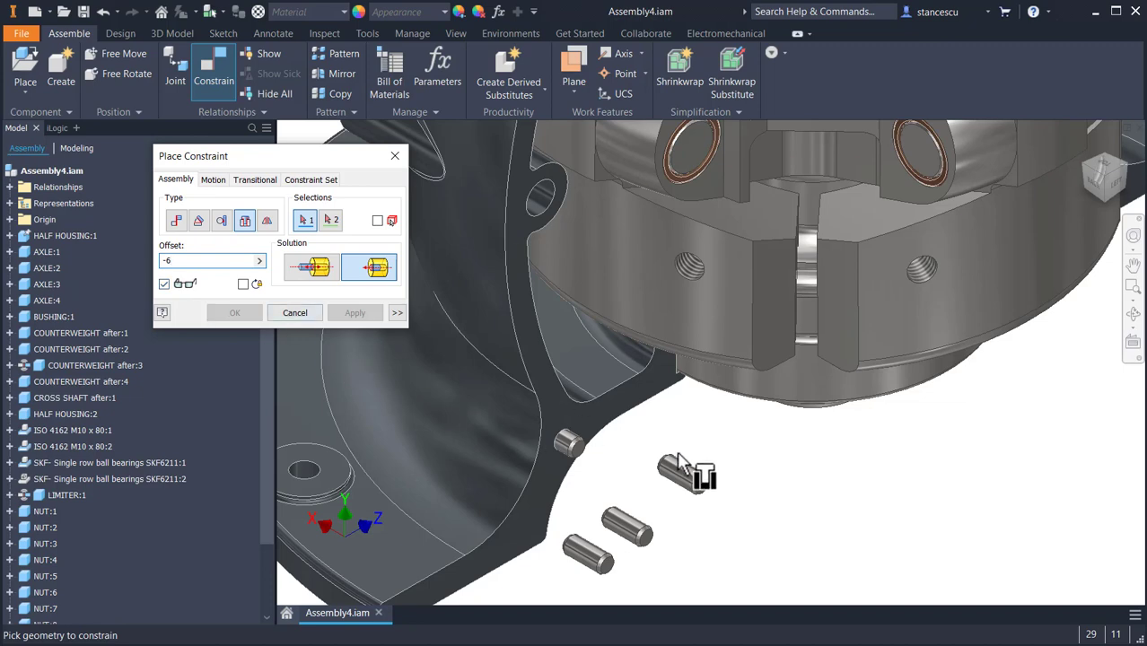
click(704, 490)
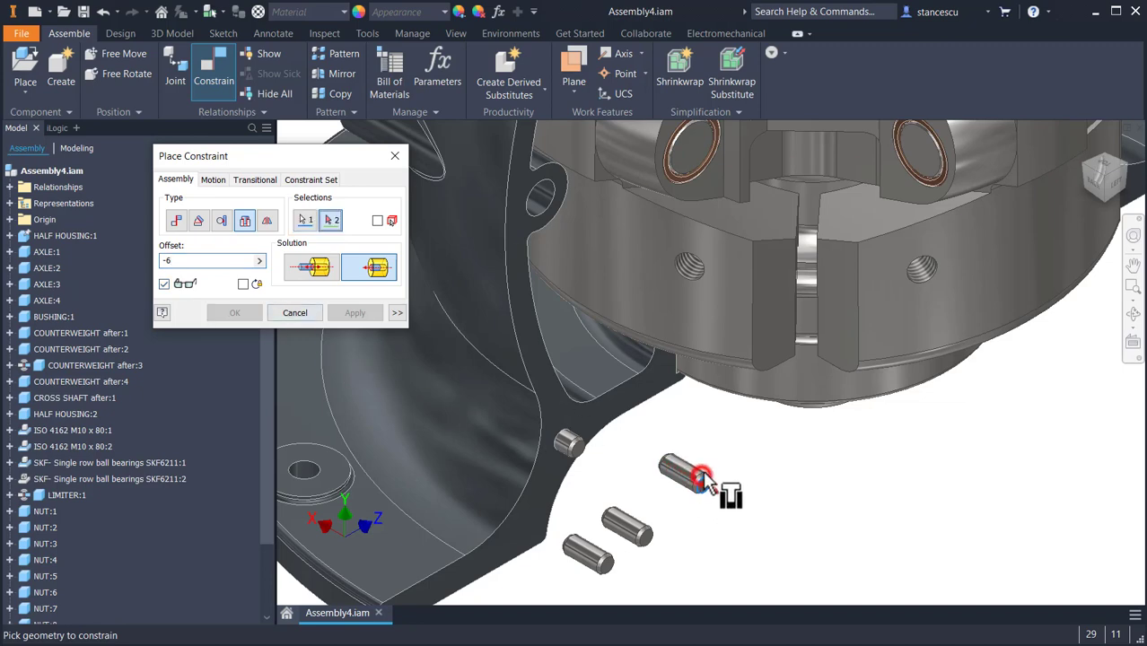
middle_drag(679, 410, 681, 621)
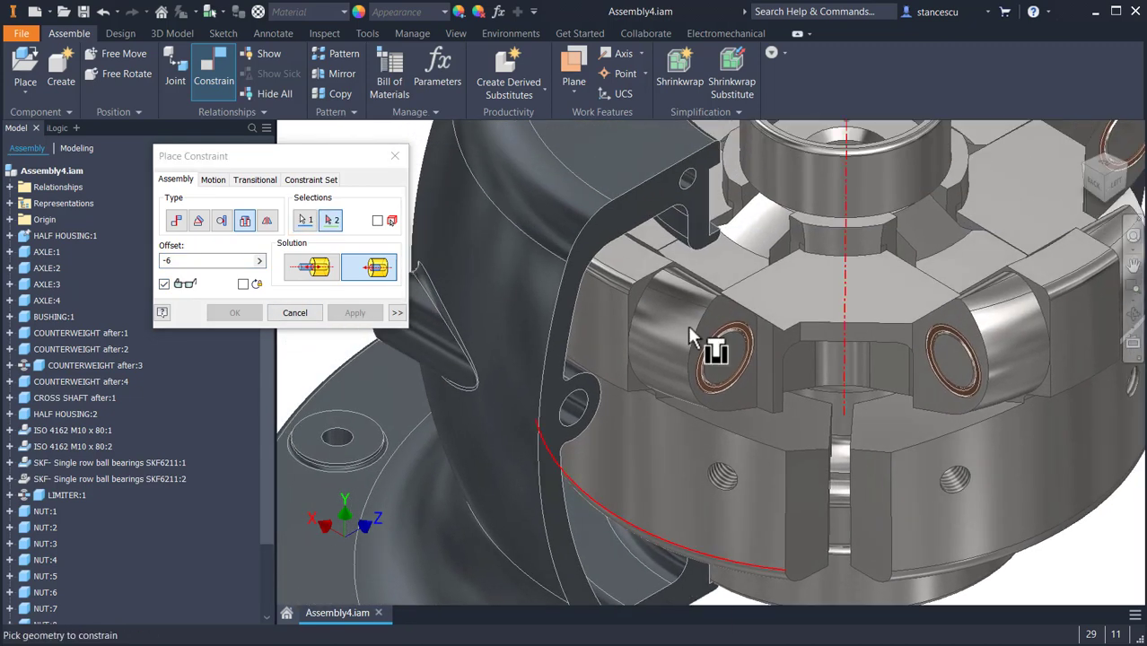
click(696, 175)
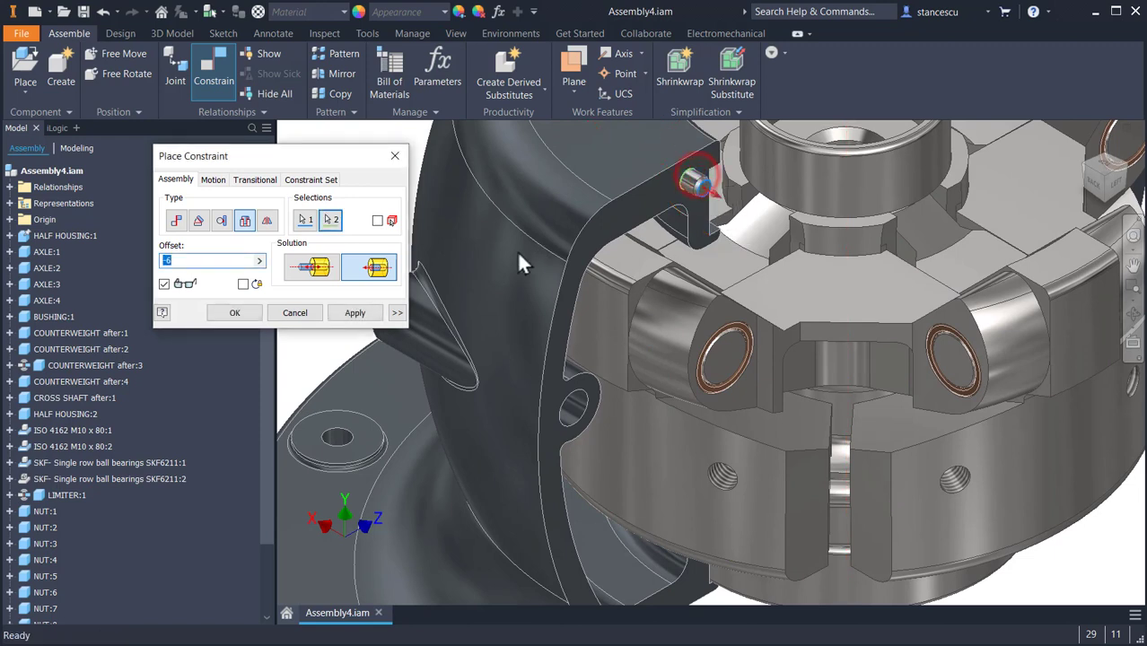
click(368, 313)
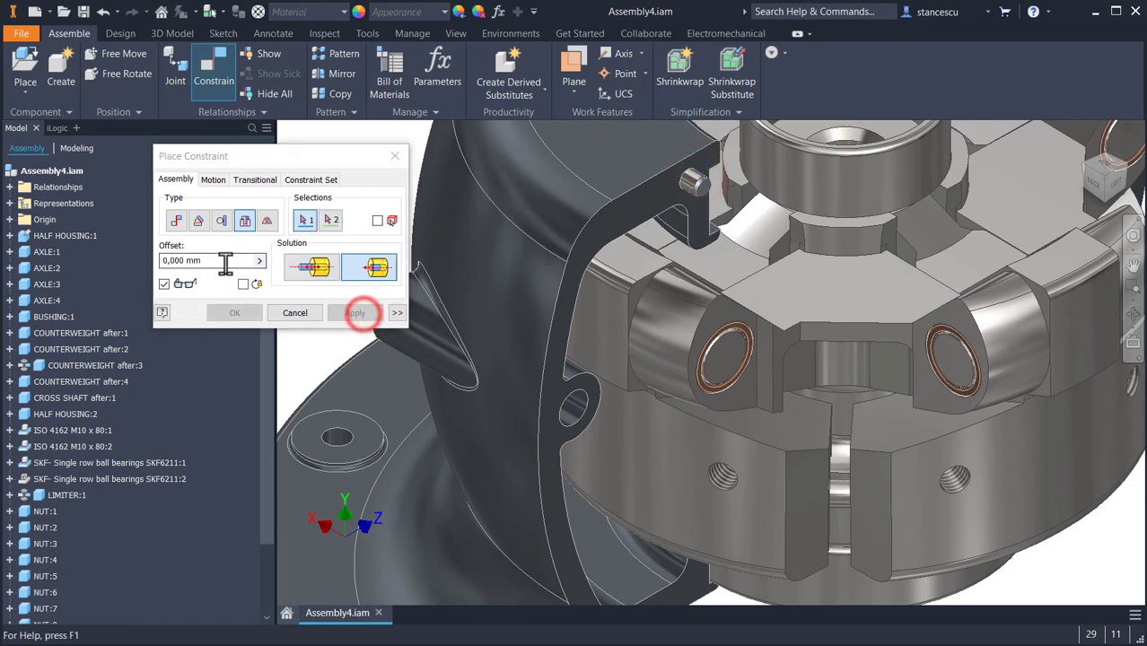
Insert a third pin into the upper hole on the far side of HALF HOUSING:1's split face, aligned at -6 mm offset
drag(215, 262, 83, 269)
key(BackSpace)
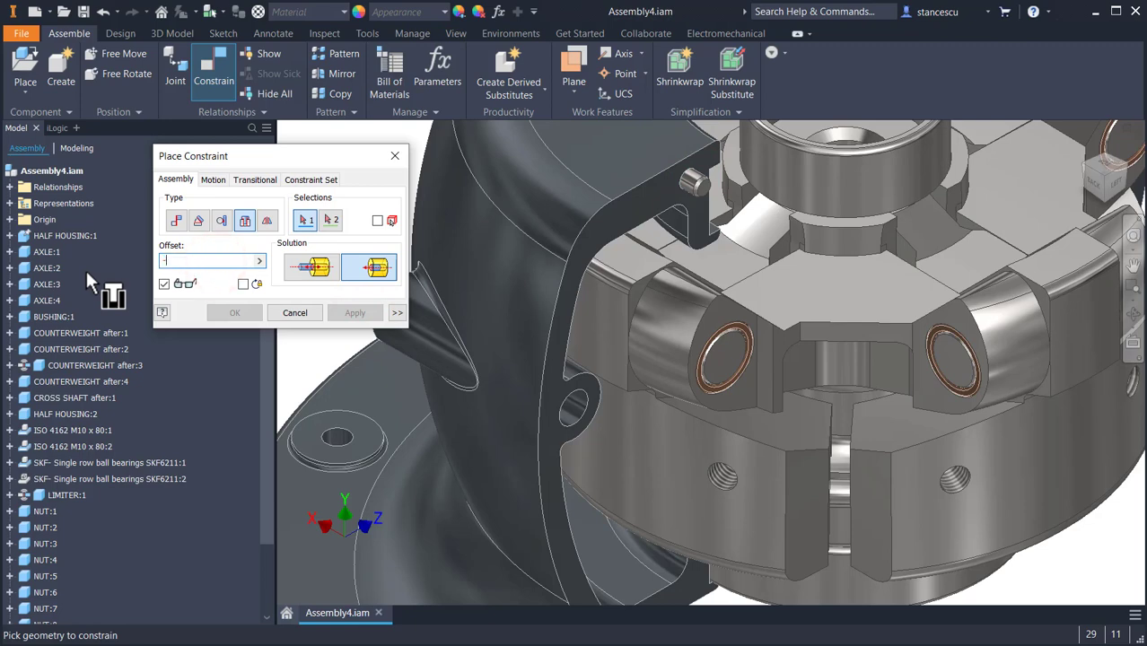
text(-6)
middle_drag(541, 425, 544, 217)
click(679, 531)
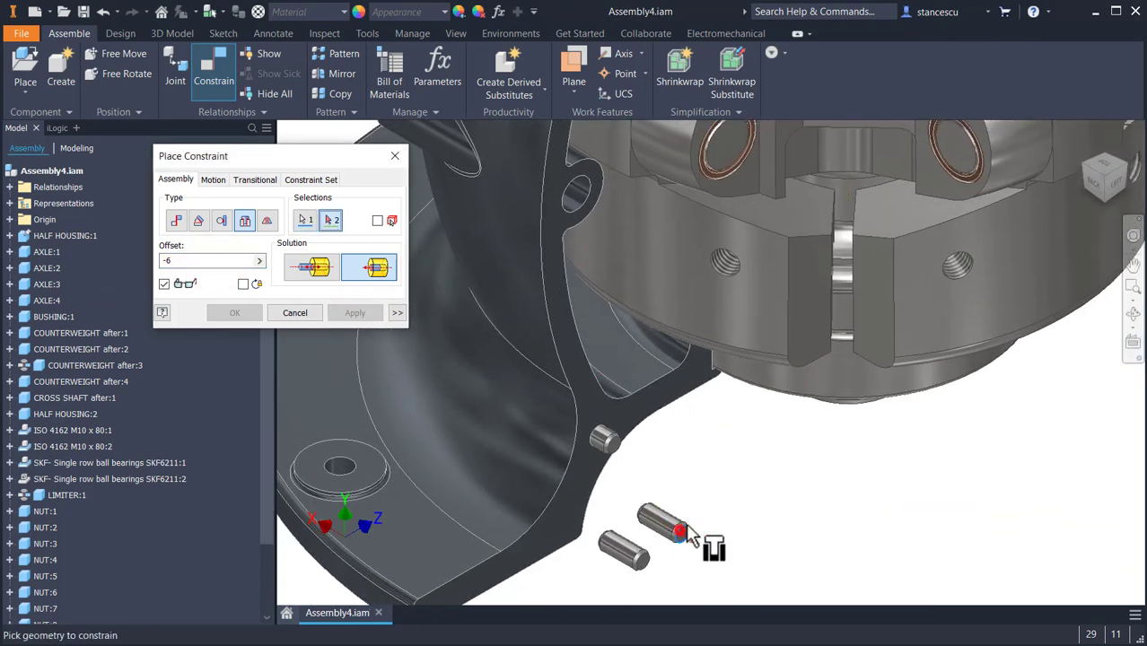
middle_drag(929, 260, 795, 579)
middle_drag(905, 291, 865, 494)
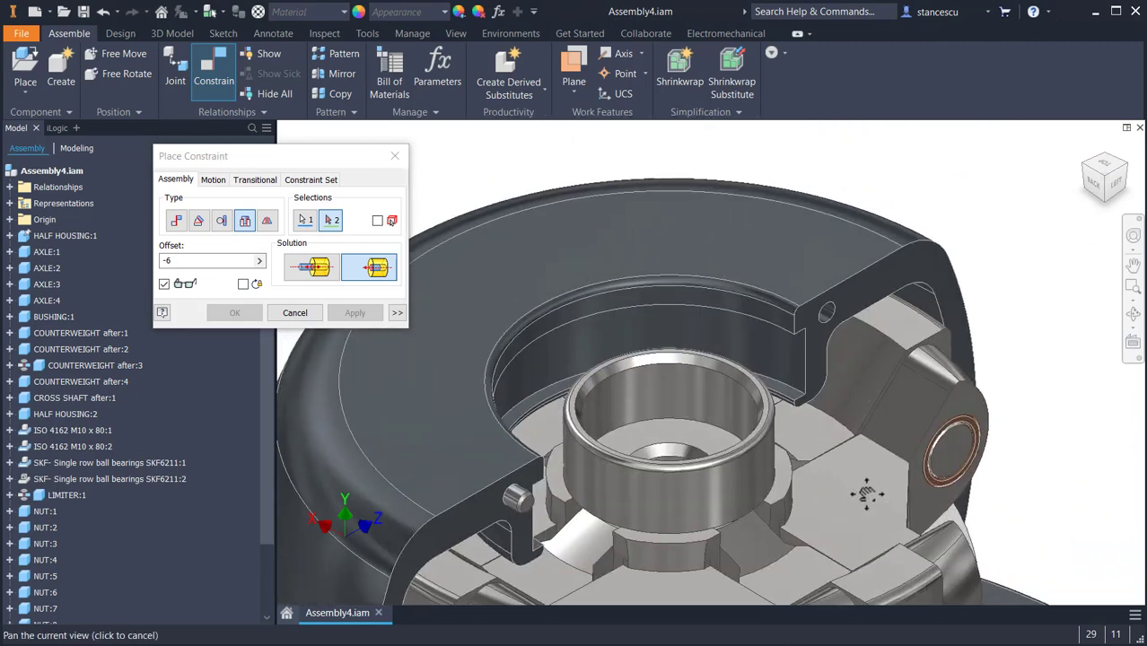
click(823, 324)
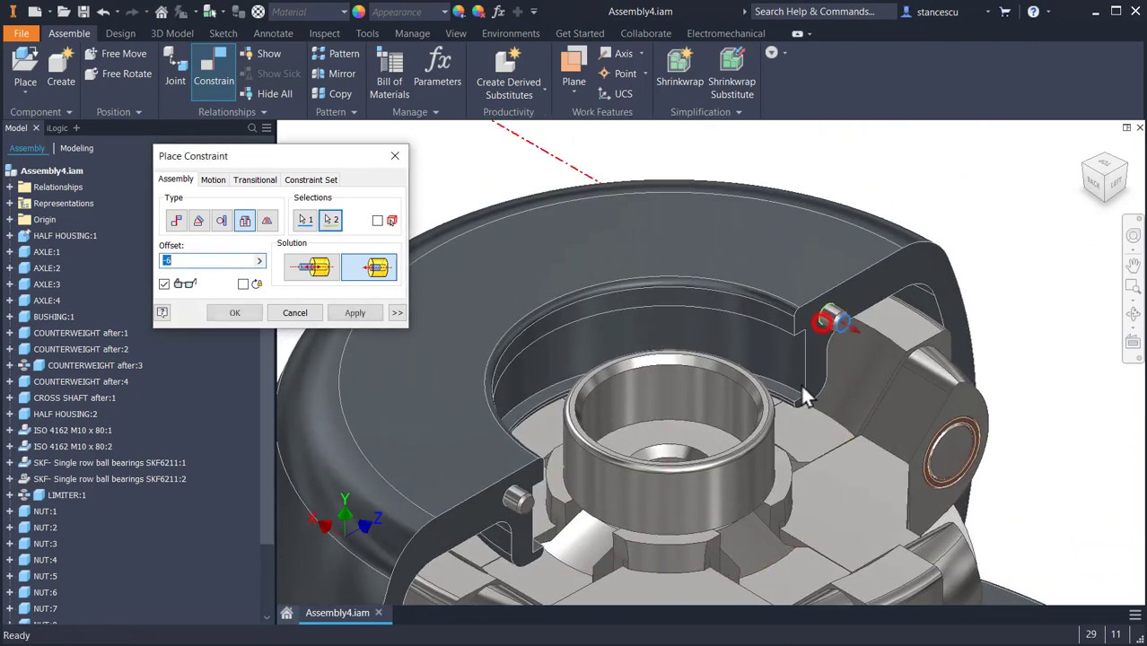
click(345, 312)
Insert the last pin into the far lower hole of HALF HOUSING:1, aligned with a -6 mm offset, and finish constraining the pins
middle_drag(607, 449, 715, 150)
middle_drag(567, 547, 662, 350)
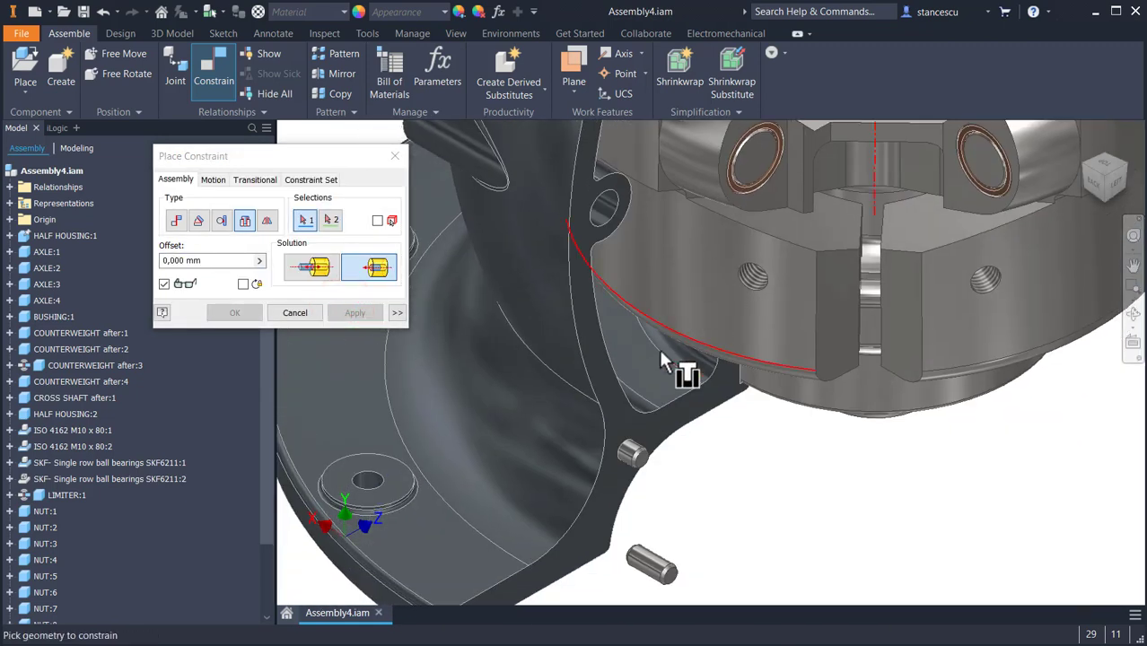
click(681, 581)
shift+middle_drag(895, 520, 826, 414)
click(918, 215)
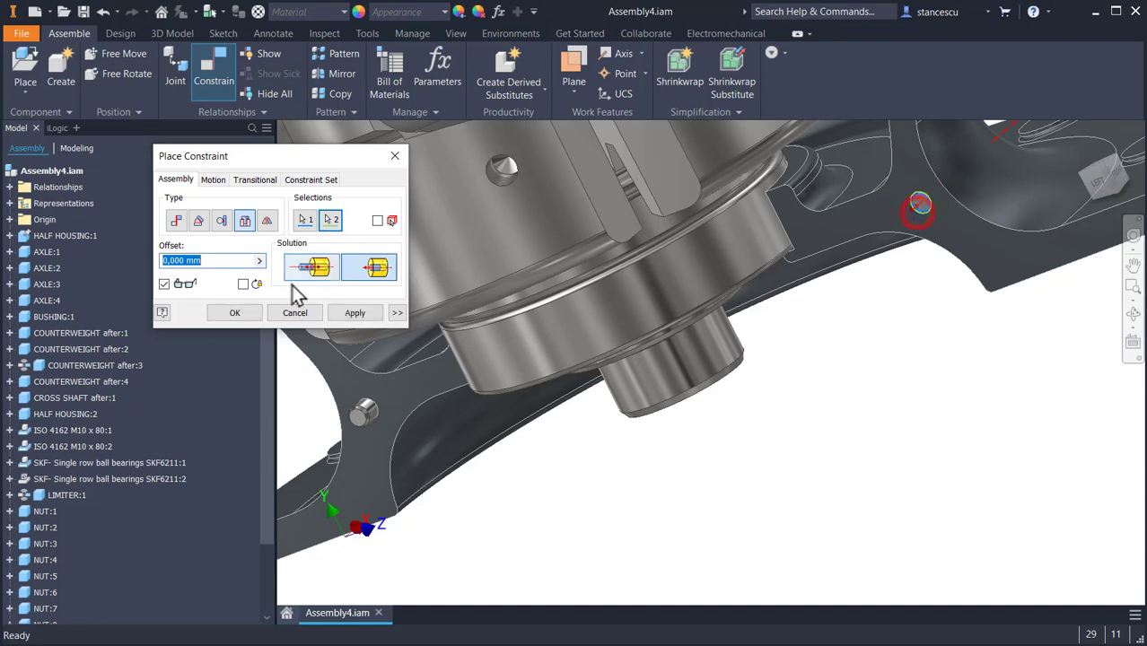
text(-6)
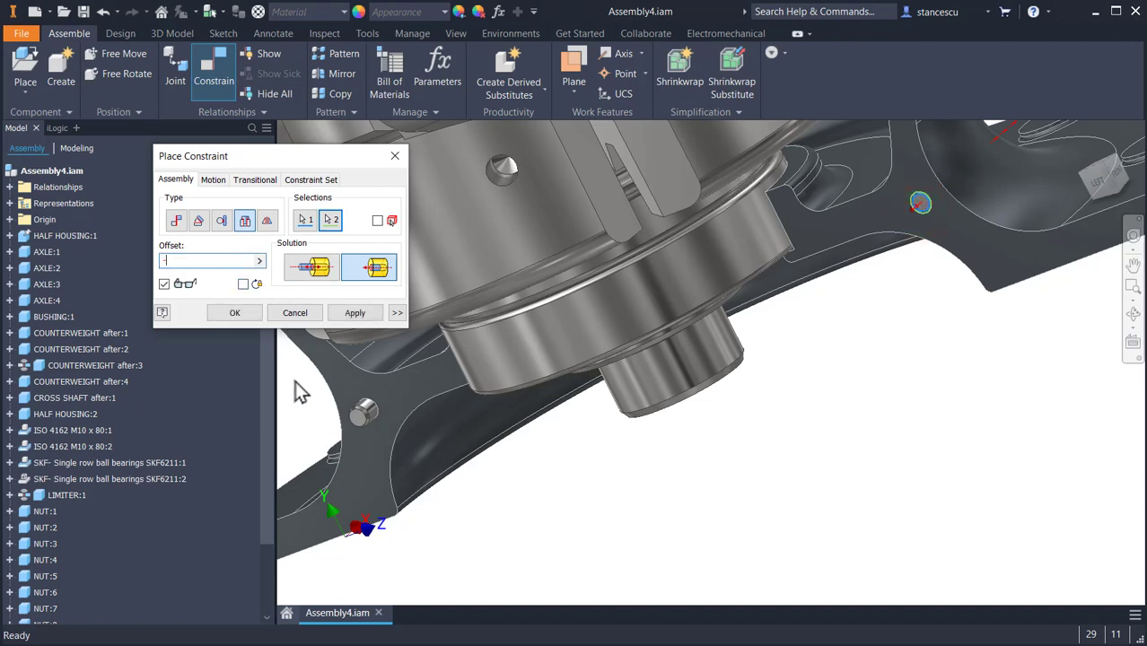
click(235, 313)
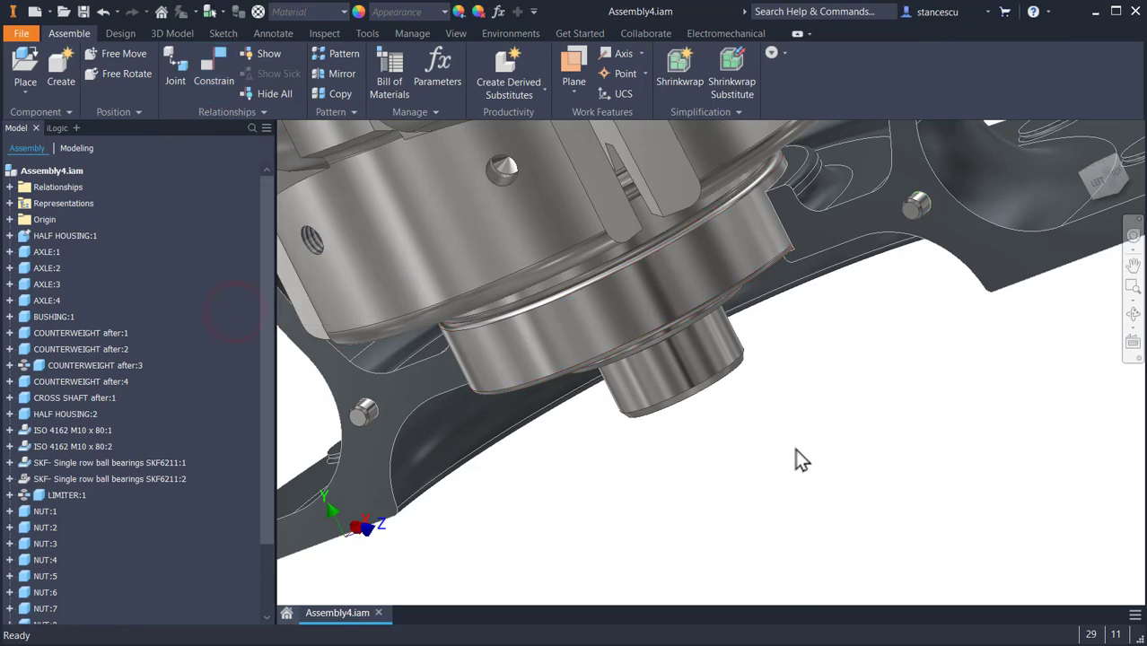
Mate the split face of HALF HOUSING:2 against the split face of HALF HOUSING:1 with zero offset
key(F6)
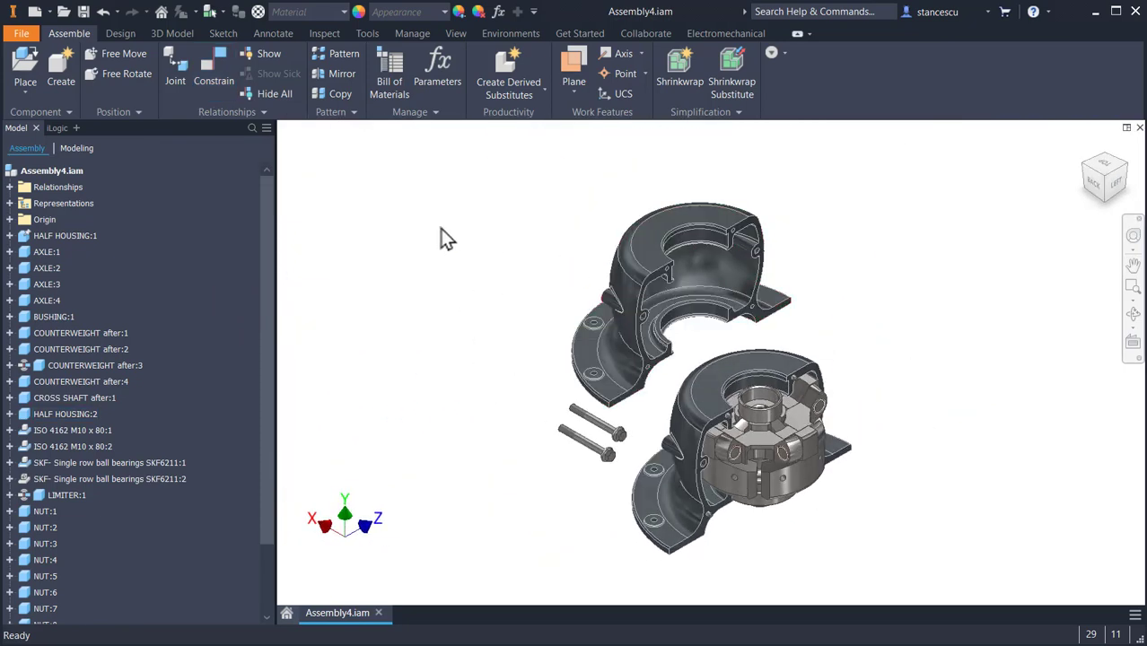
click(213, 77)
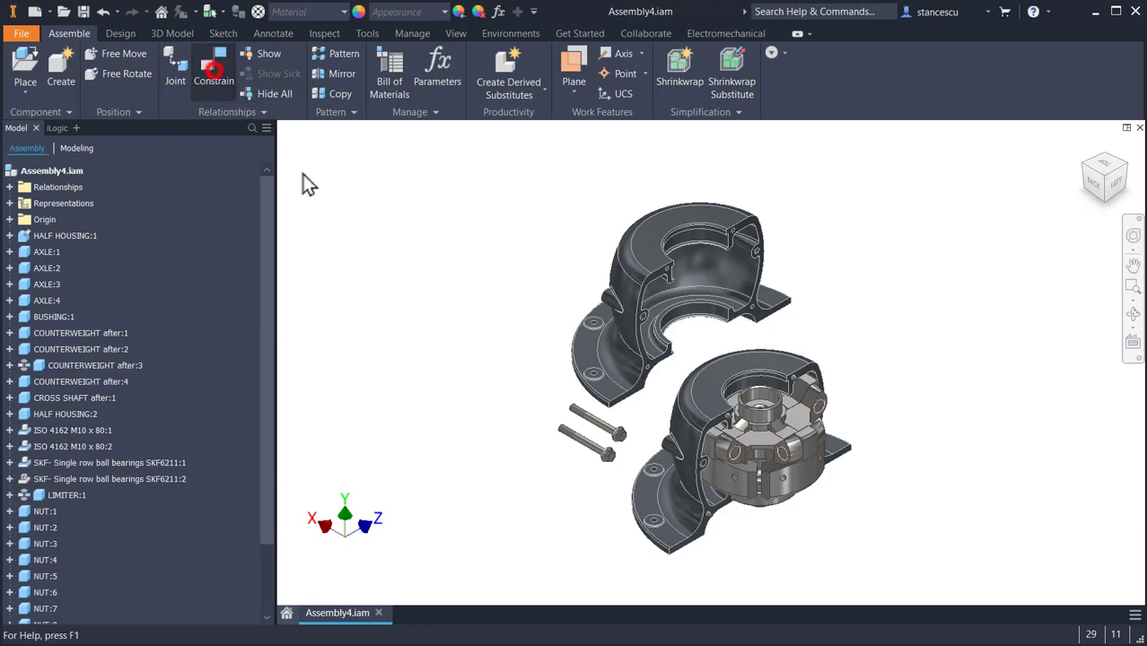
scroll(713, 252, up, 3)
scroll(788, 153, up, 3)
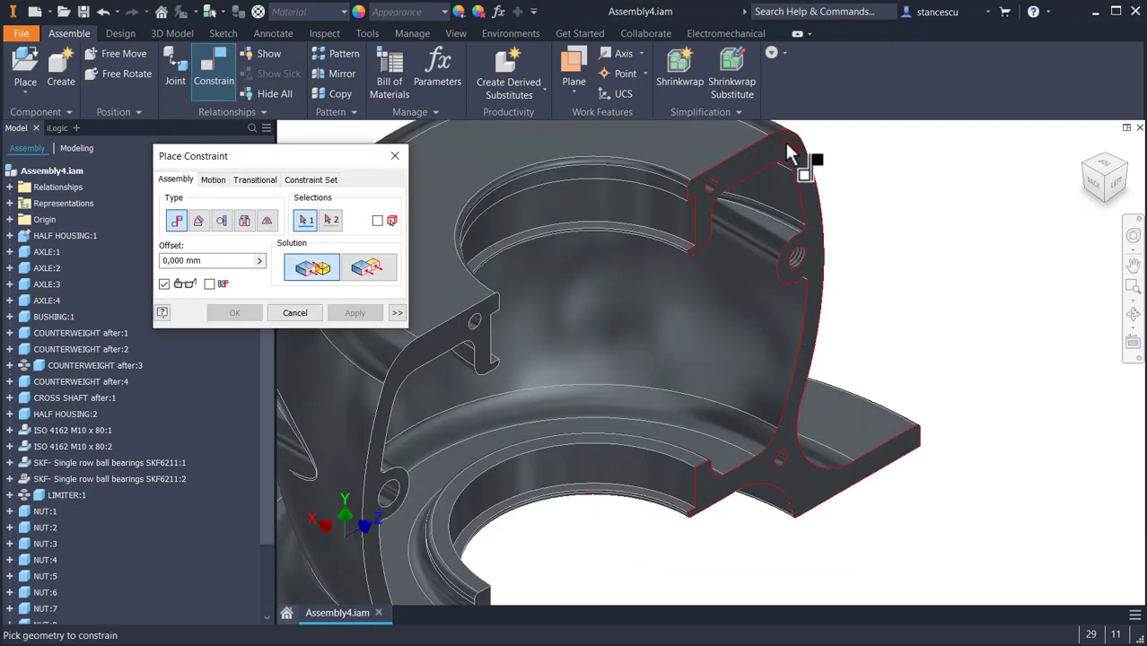
click(785, 141)
scroll(953, 280, down, 5)
middle_drag(965, 312, 901, 180)
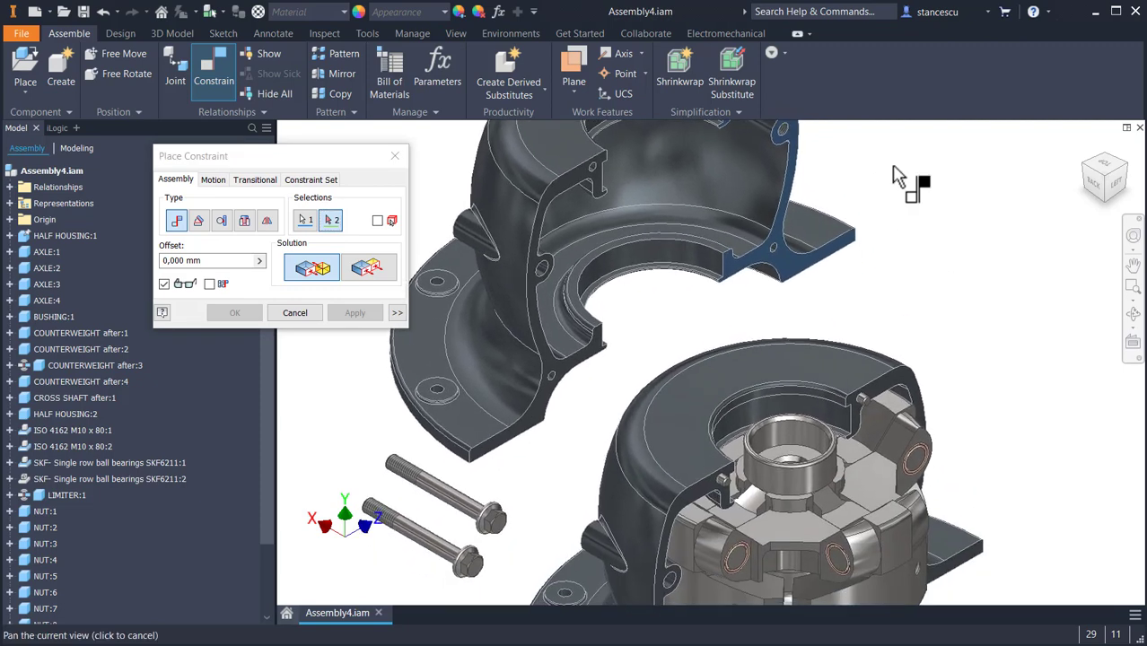
click(911, 385)
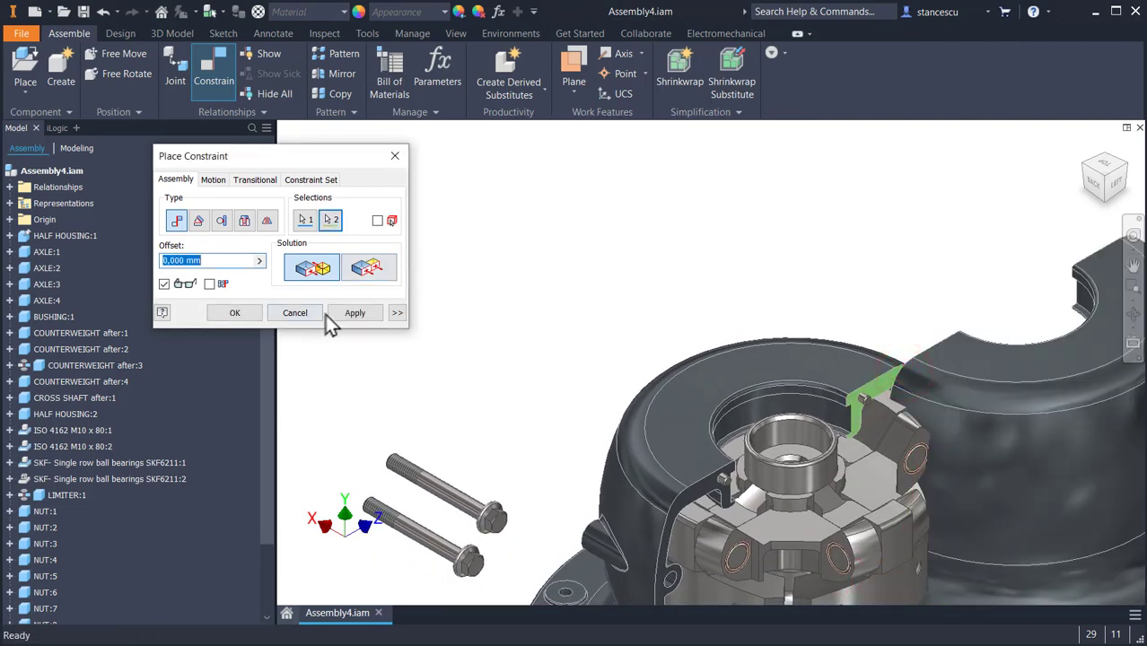
click(355, 313)
Make the underside flange faces of the two housing halves flush with zero offset
shift+middle_drag(709, 323, 734, 372)
click(367, 267)
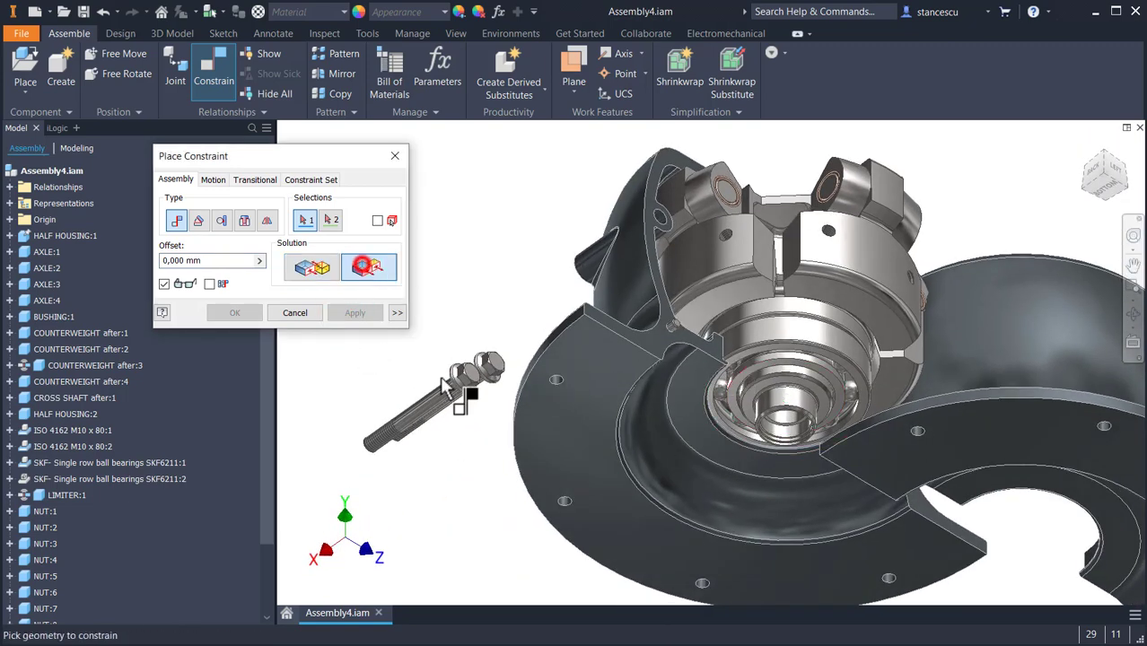
click(864, 535)
click(896, 460)
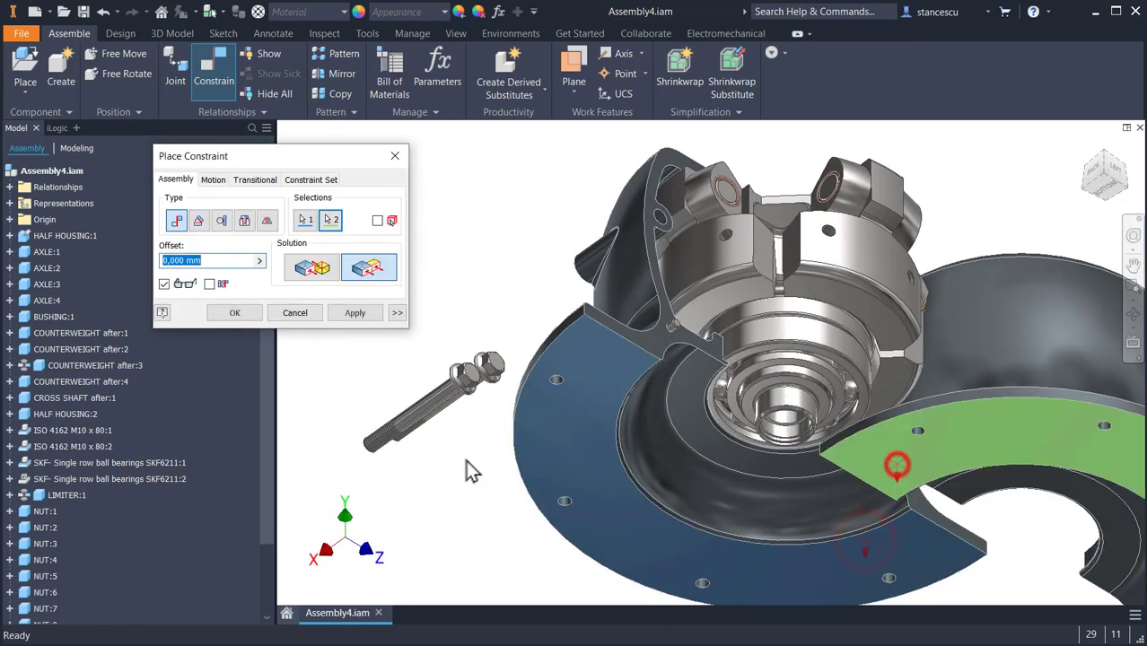
click(358, 312)
shift+middle_drag(548, 486, 563, 540)
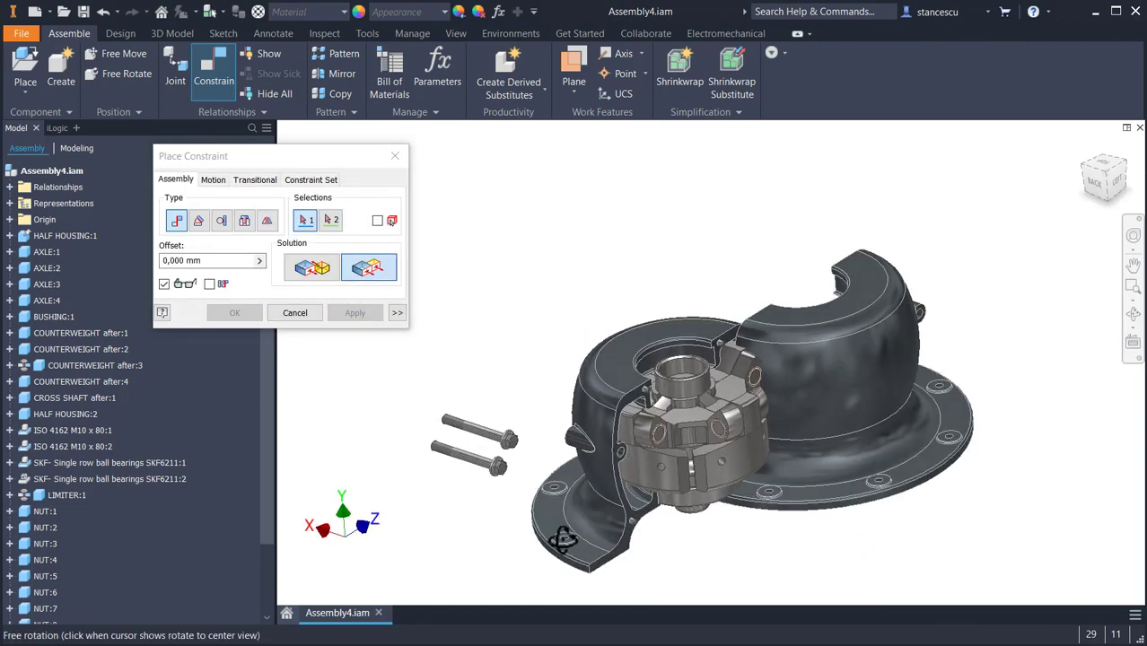
Slide HALF HOUSING:2 along the split plane to test which movement the mate and flush constraints still allow
click(295, 312)
drag(824, 391, 782, 424)
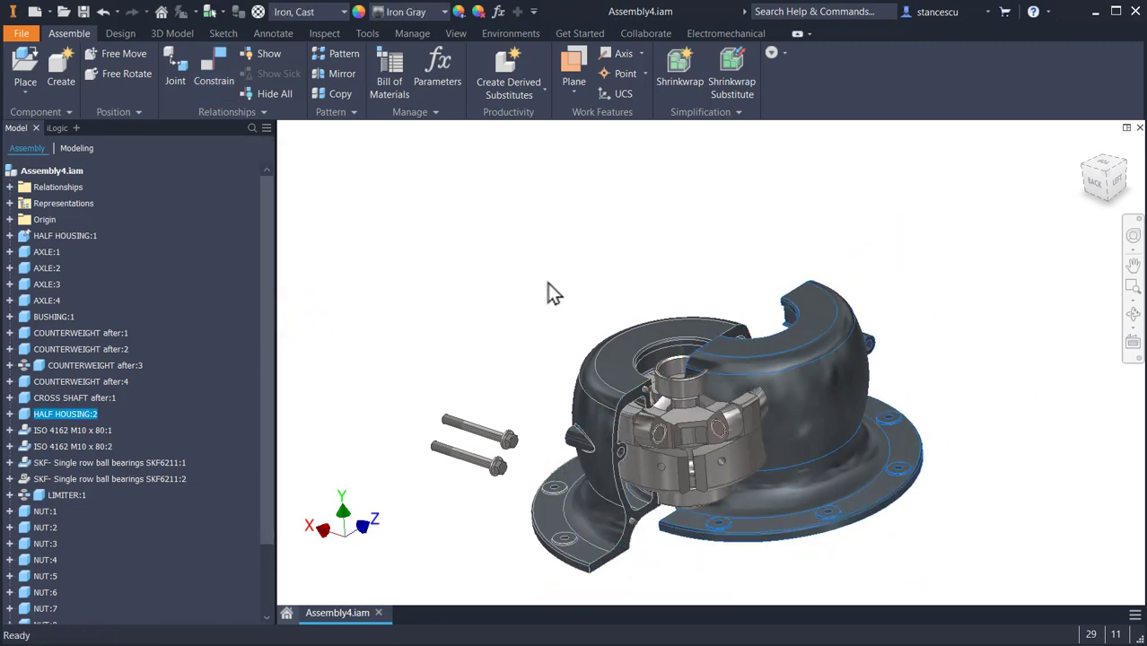
middle_drag(495, 300, 542, 259)
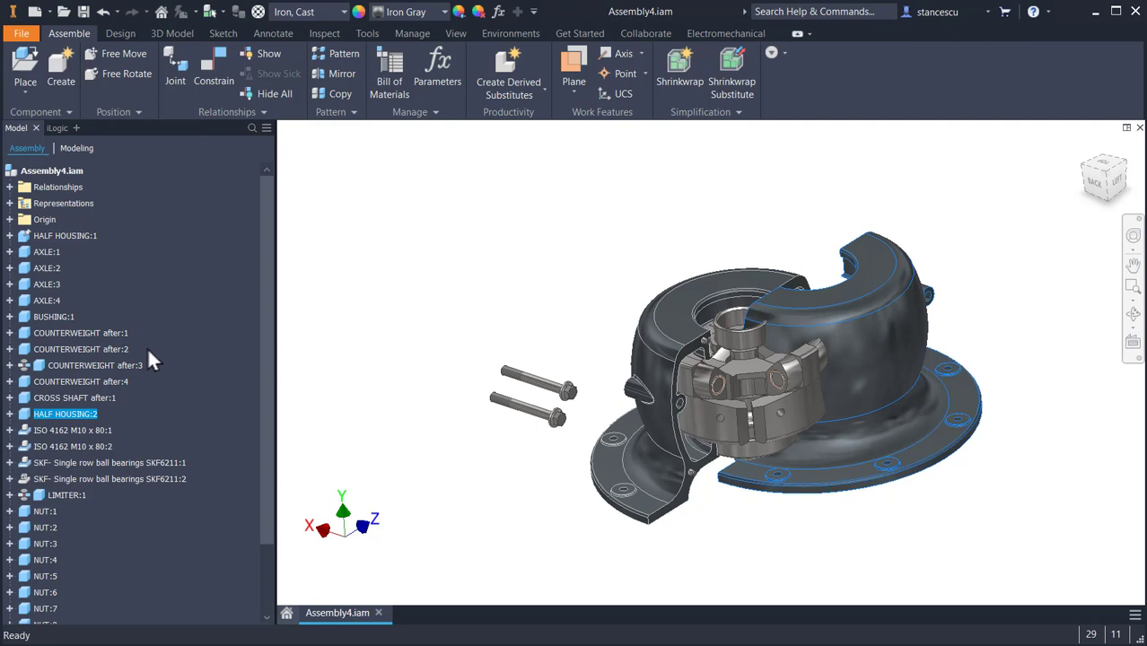
Reorder HALF HOUSING:2 directly below HALF HOUSING:1 in the model tree and expand both parts' Origin folders
scroll(149, 352, down, 3)
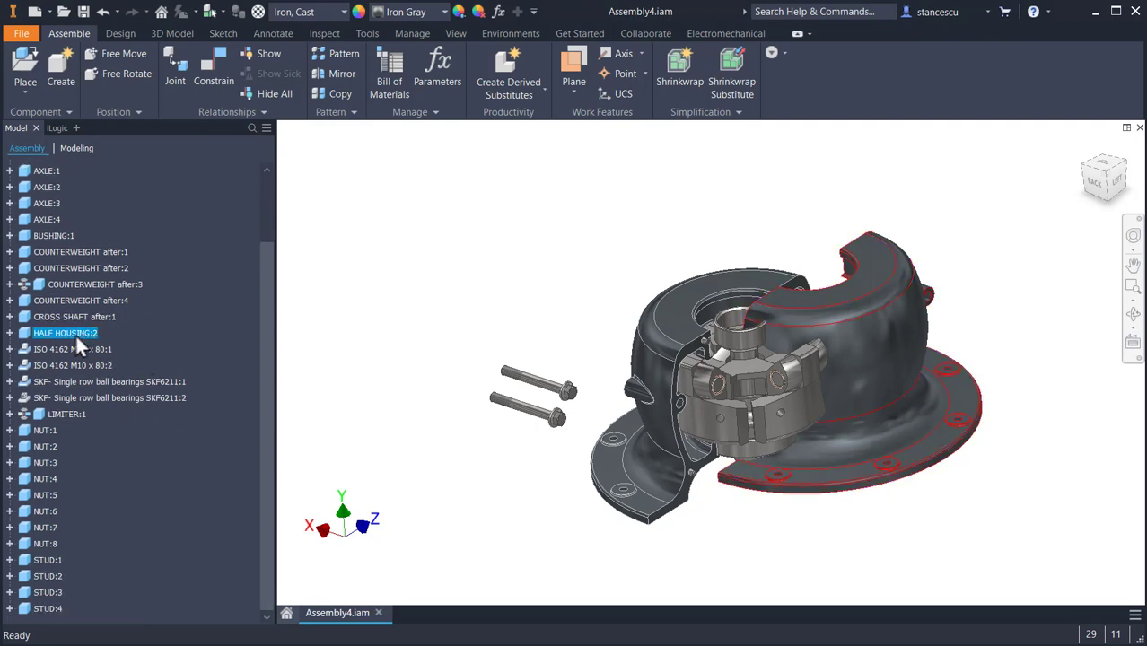
scroll(125, 308, up, 3)
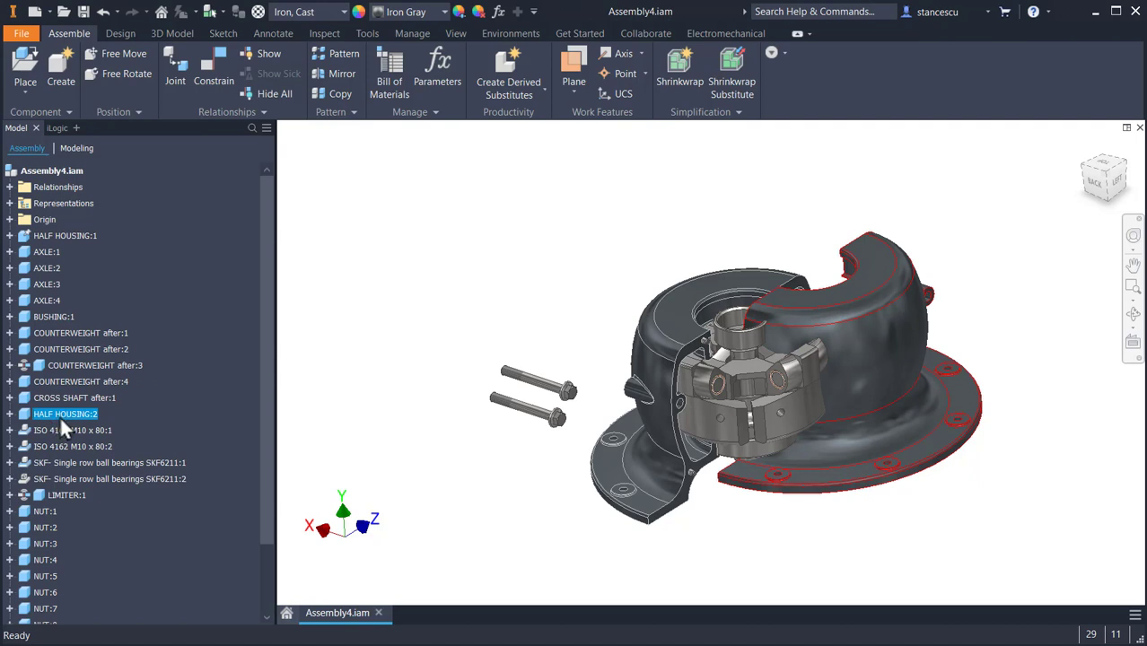
drag(61, 412, 77, 246)
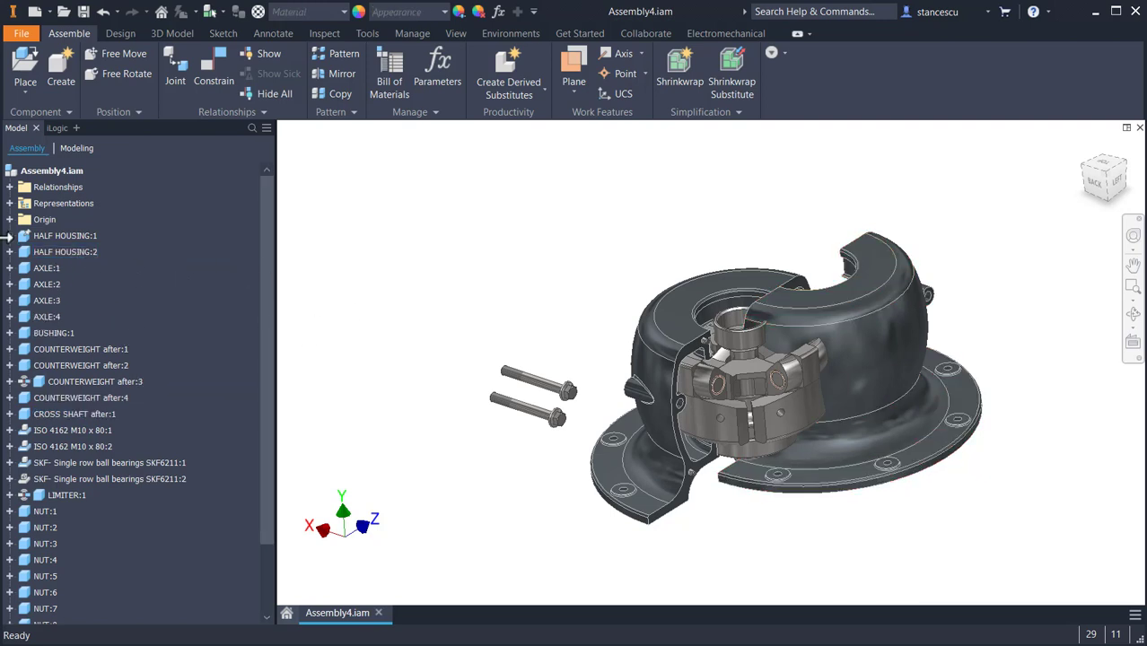
click(9, 236)
click(9, 430)
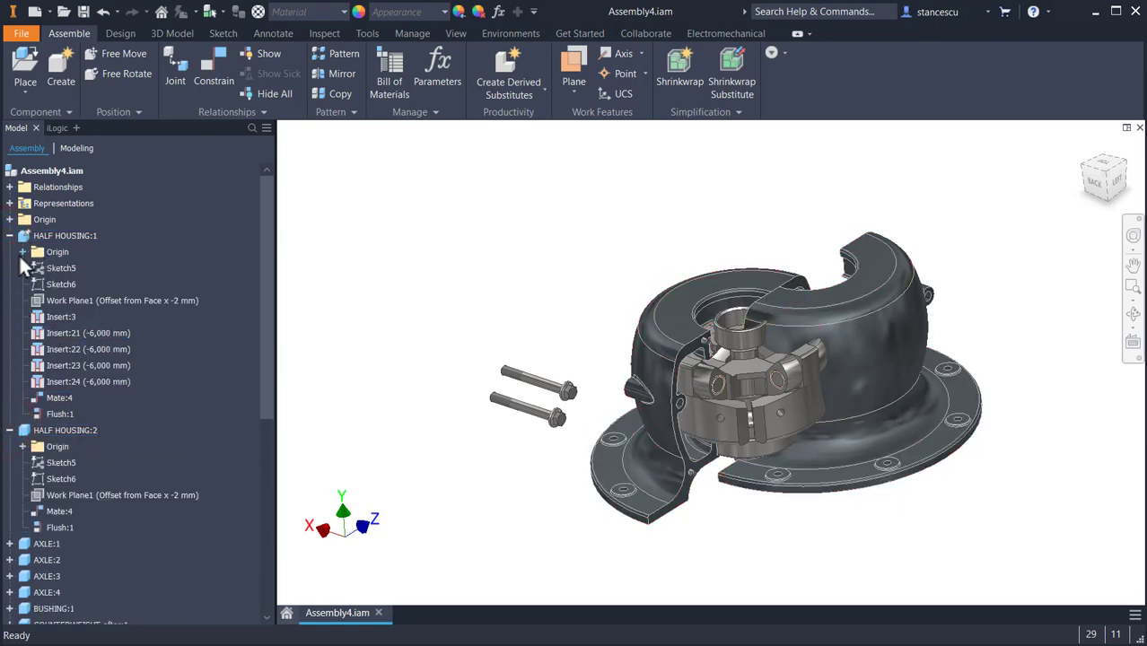
click(22, 252)
click(23, 560)
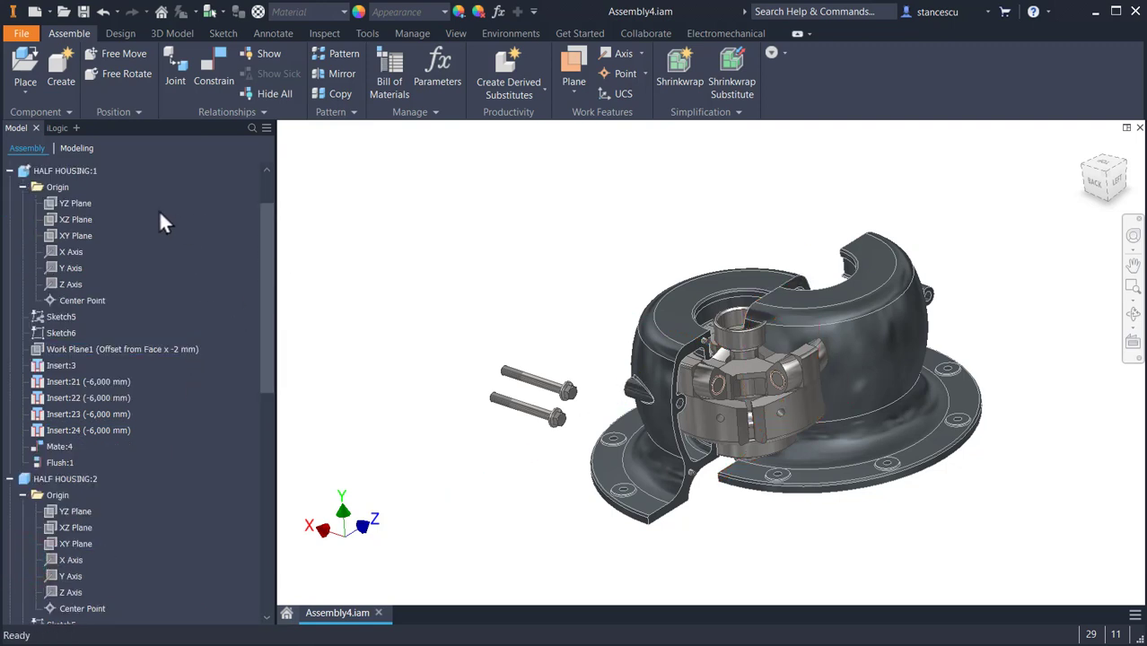
Mate the XY Plane of HALF HOUSING:1 to the Center Point of HALF HOUSING:2 with zero offset
click(65, 235)
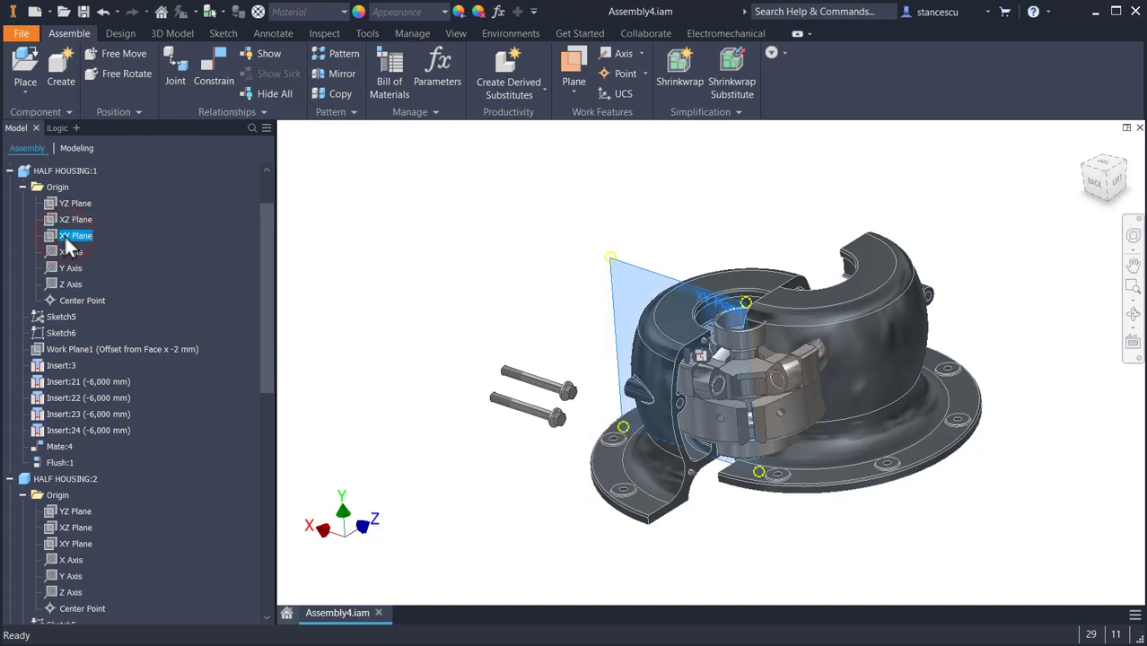
click(58, 609)
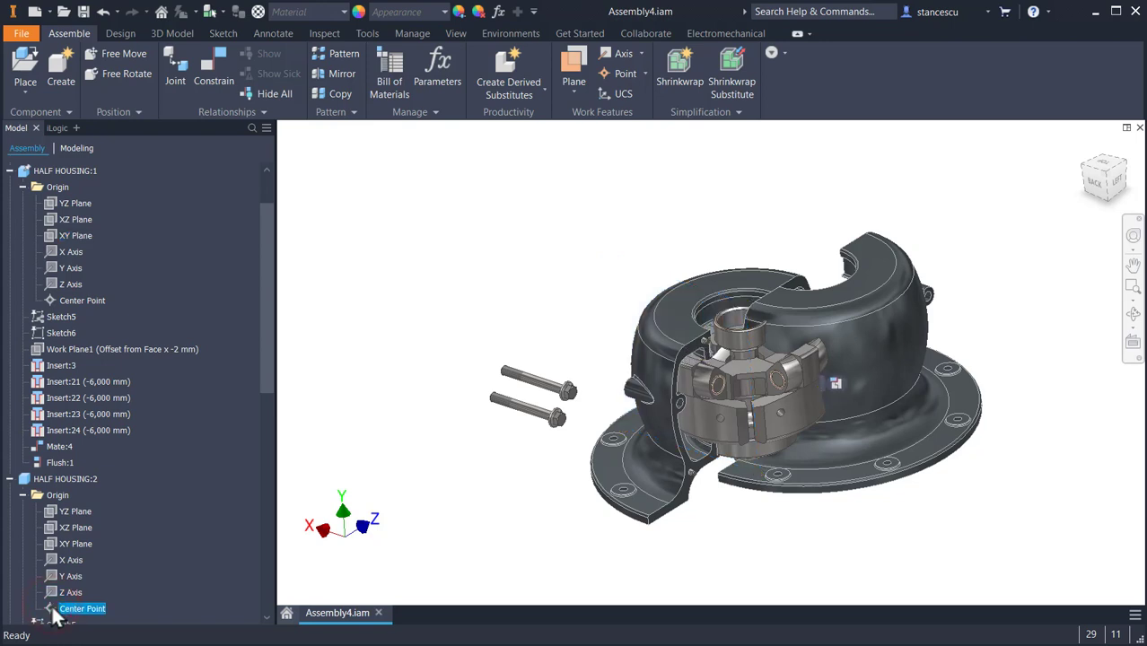
click(365, 319)
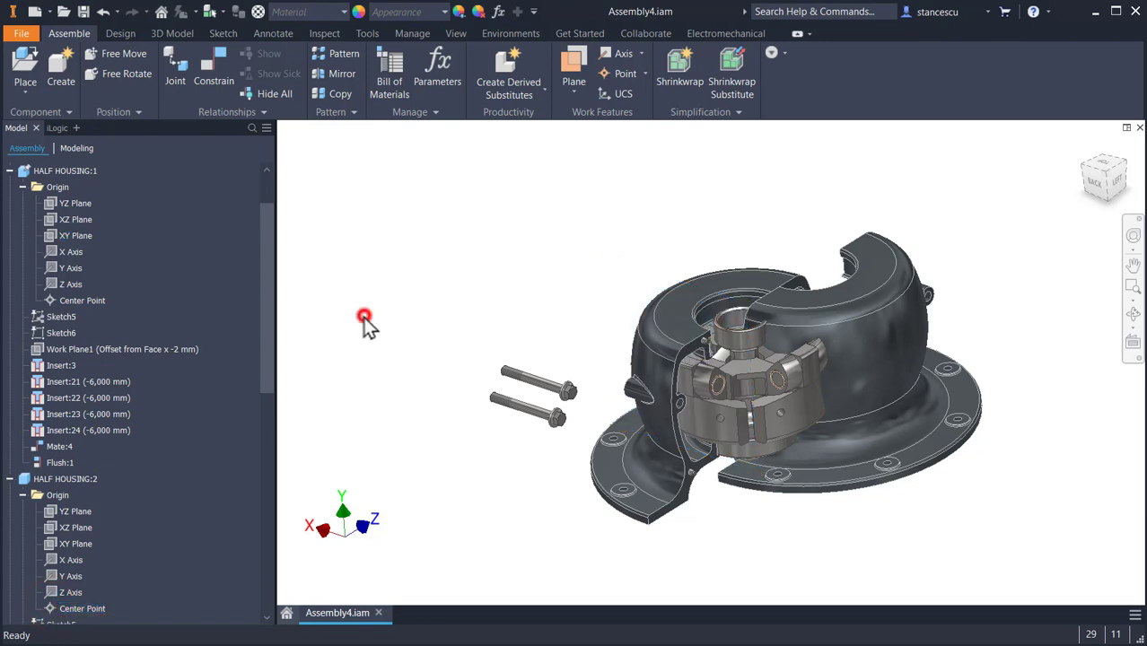
click(209, 76)
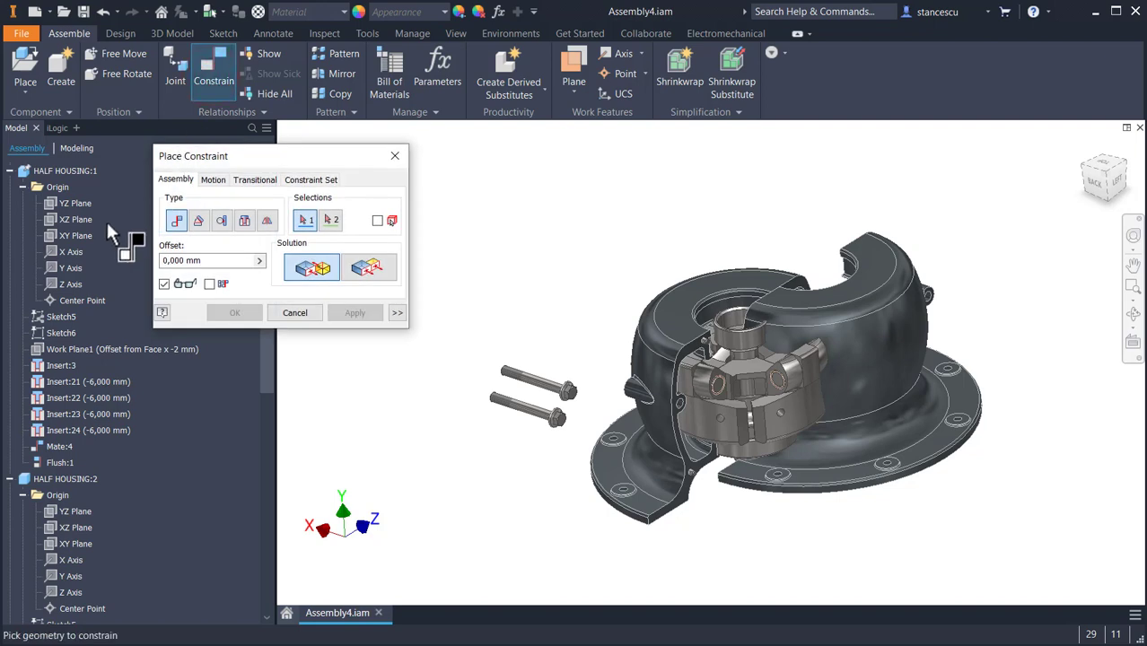
click(79, 236)
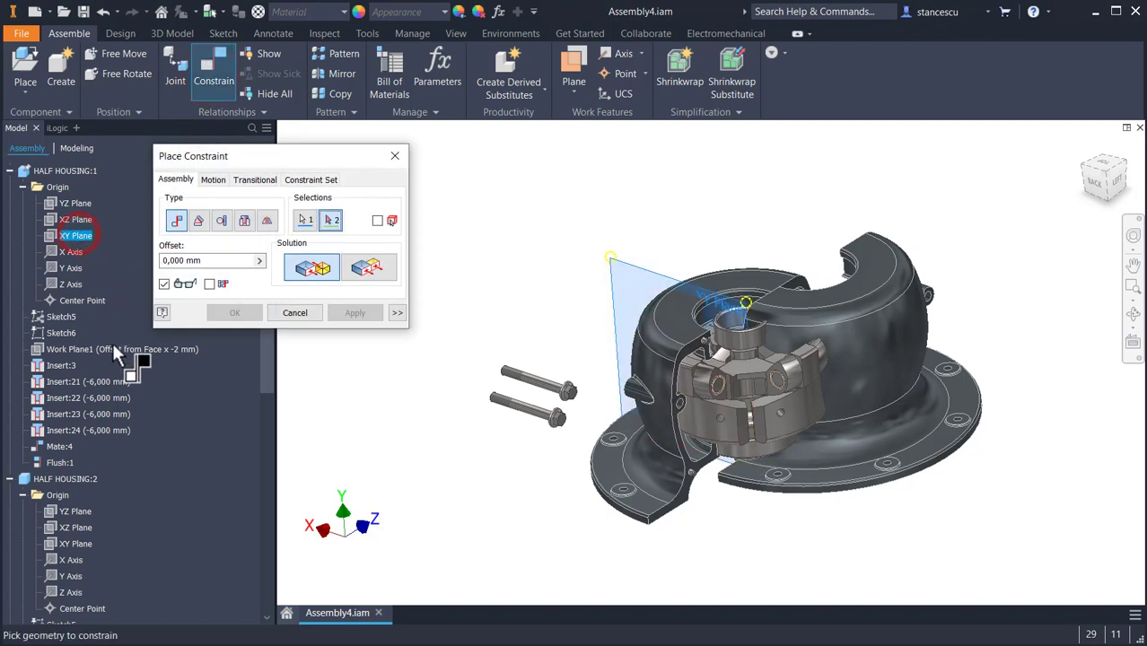
click(77, 611)
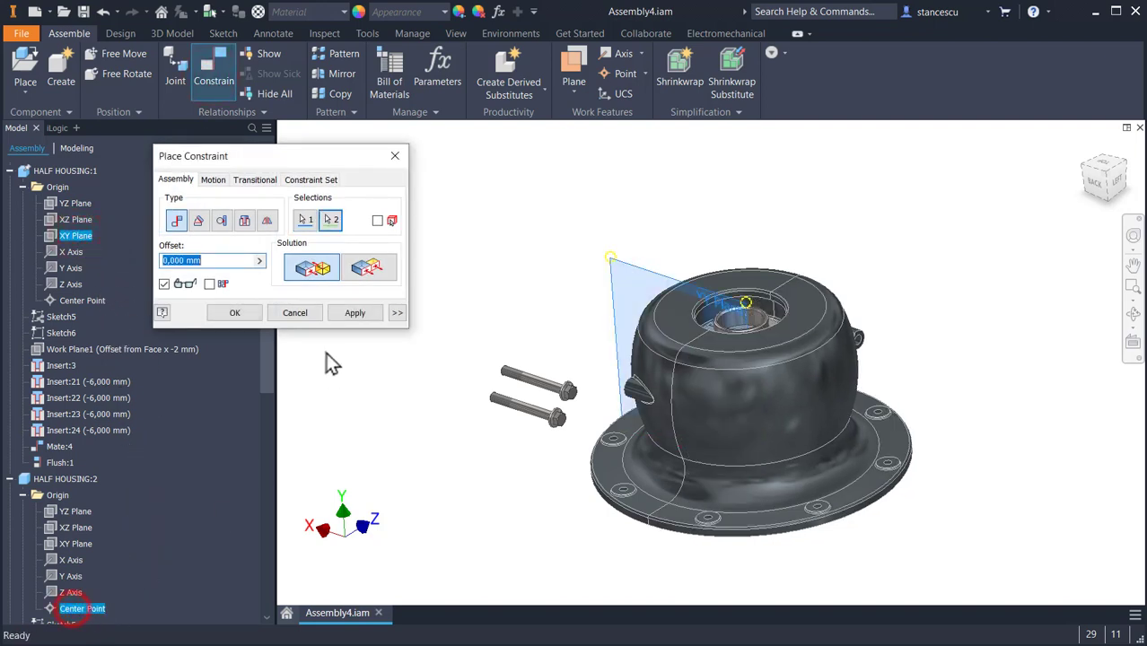
click(241, 314)
click(477, 285)
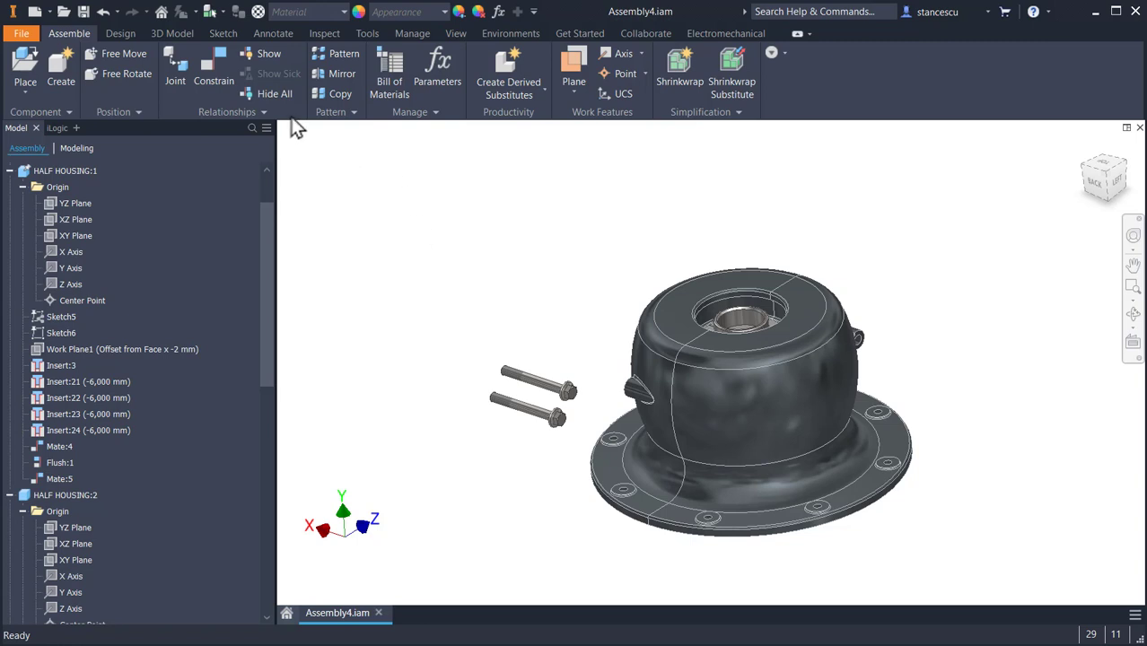
Insert one ISO 4162 M10 x 80 bolt into the side boss hole of HALF HOUSING:2 with zero offset
click(220, 69)
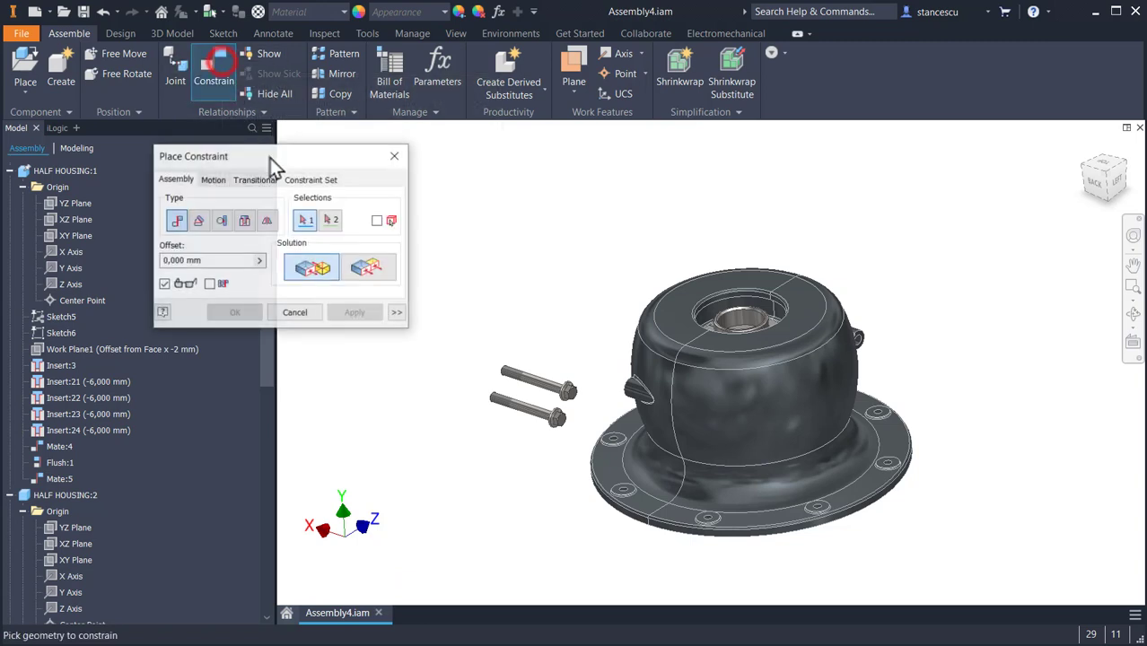
click(245, 220)
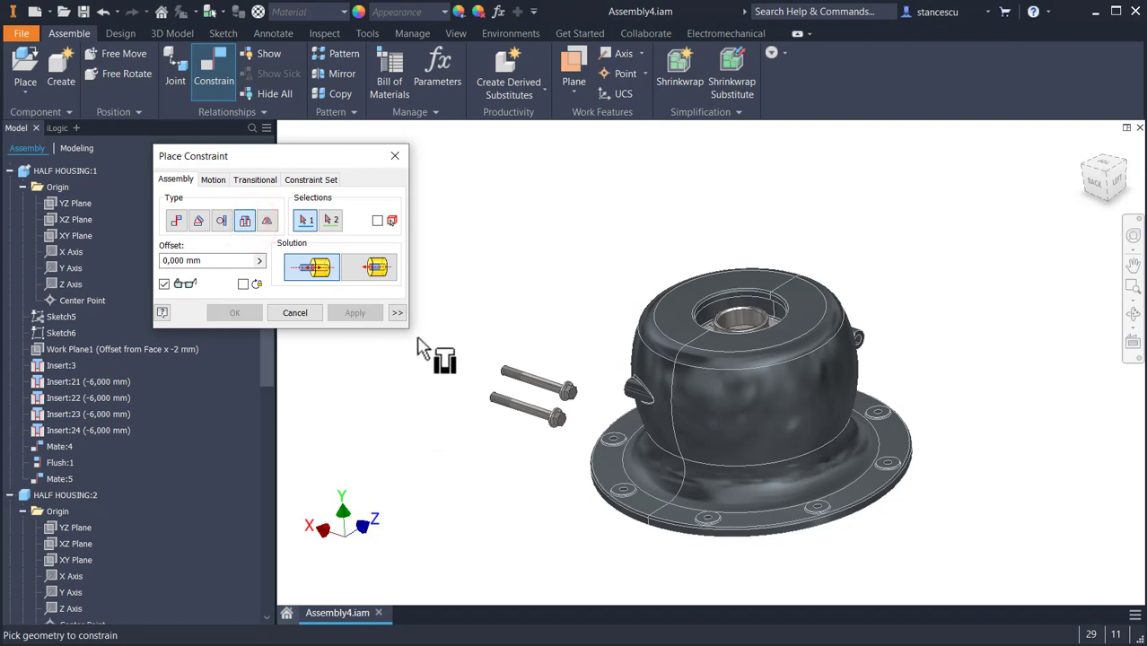
scroll(880, 351, up, 3)
click(860, 357)
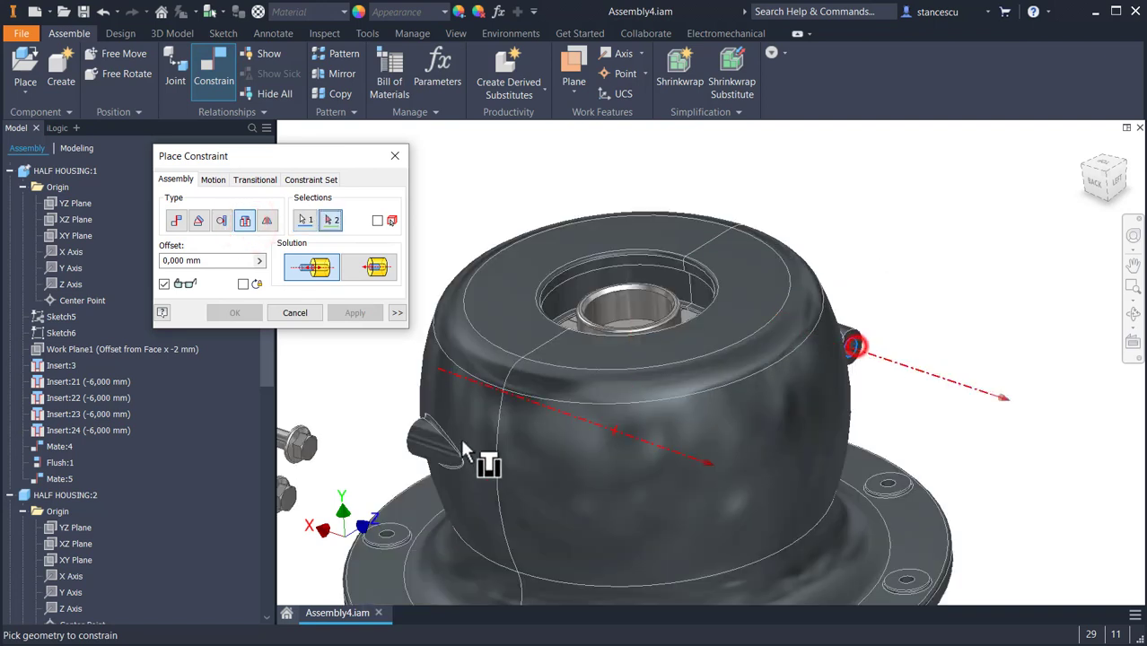
shift+middle_drag(359, 461, 484, 461)
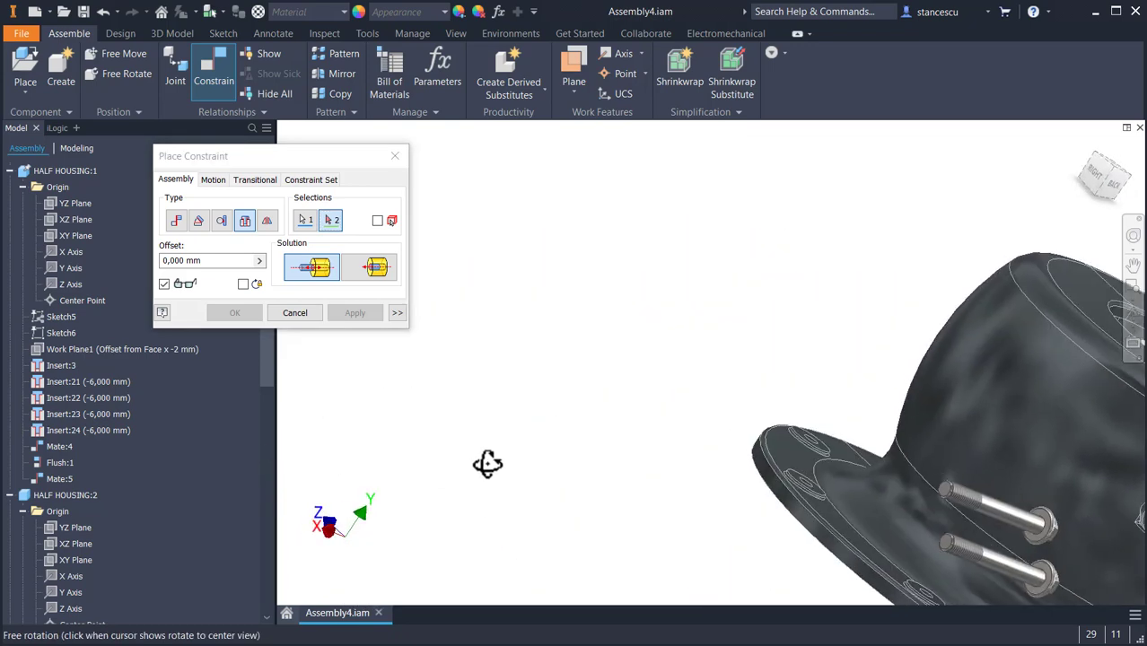
click(1039, 531)
click(355, 316)
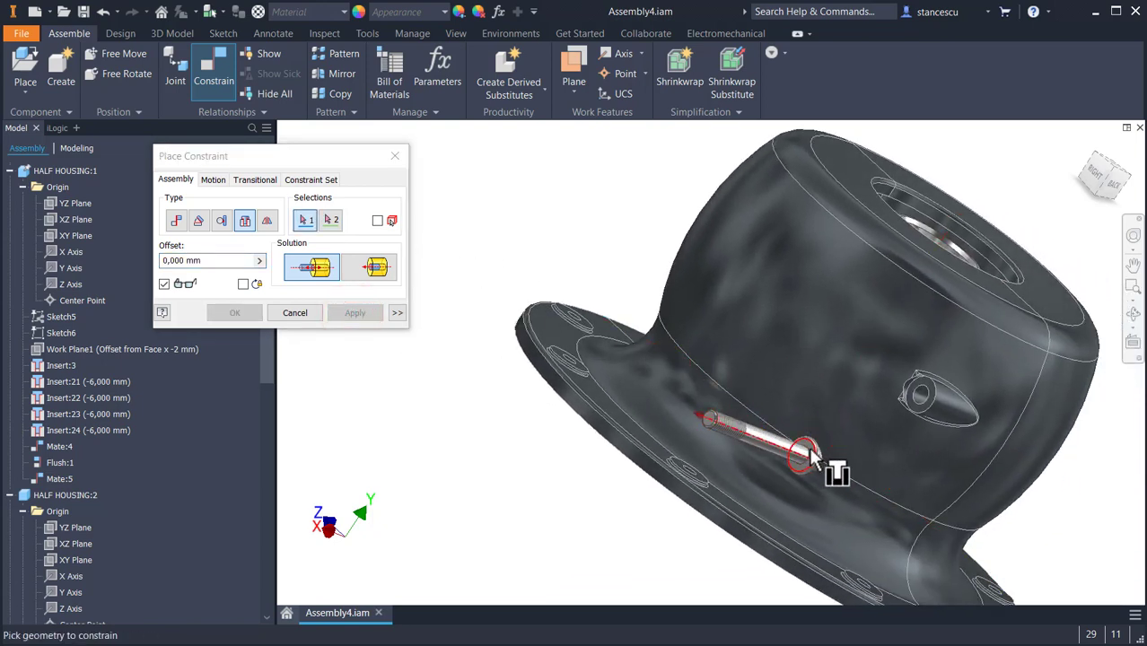
Insert the remaining ISO 4162 M10 x 80 bolt into the side boss hole of HALF HOUSING:1 with zero offset and restore the home view
click(807, 452)
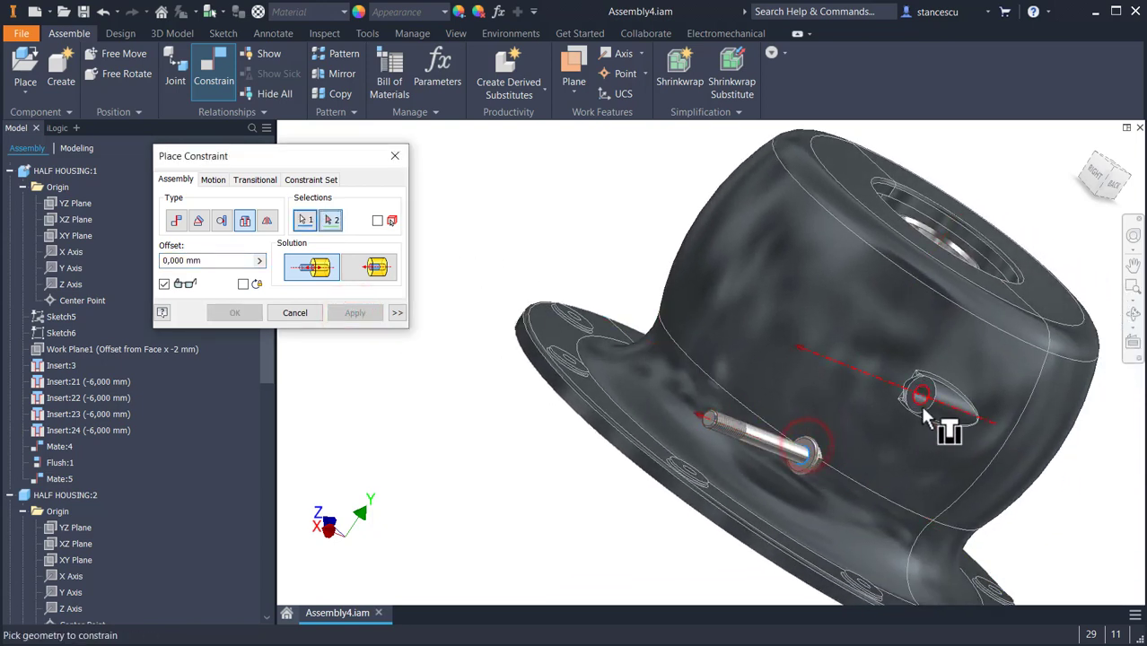
click(929, 397)
click(235, 311)
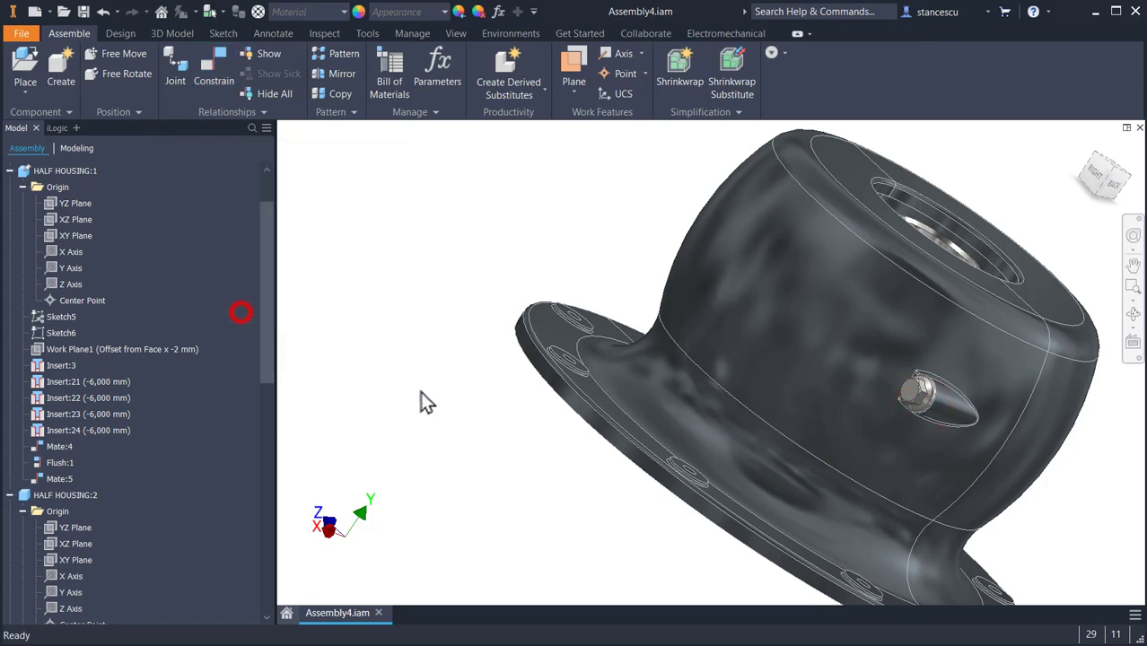
click(423, 391)
key(F6)
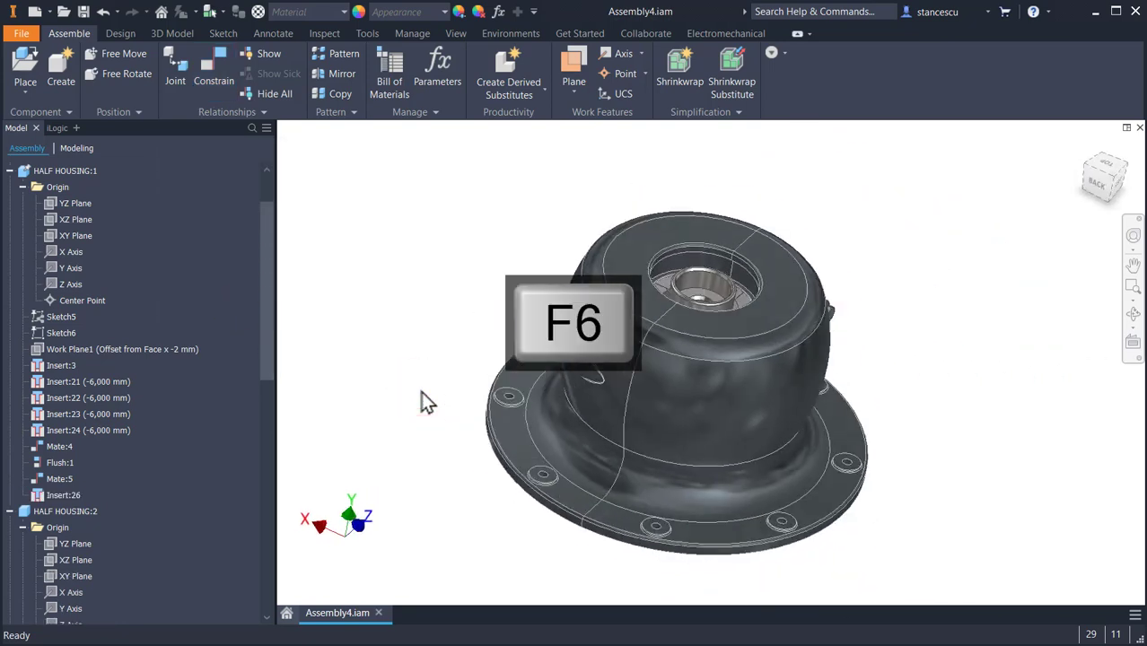
click(940, 238)
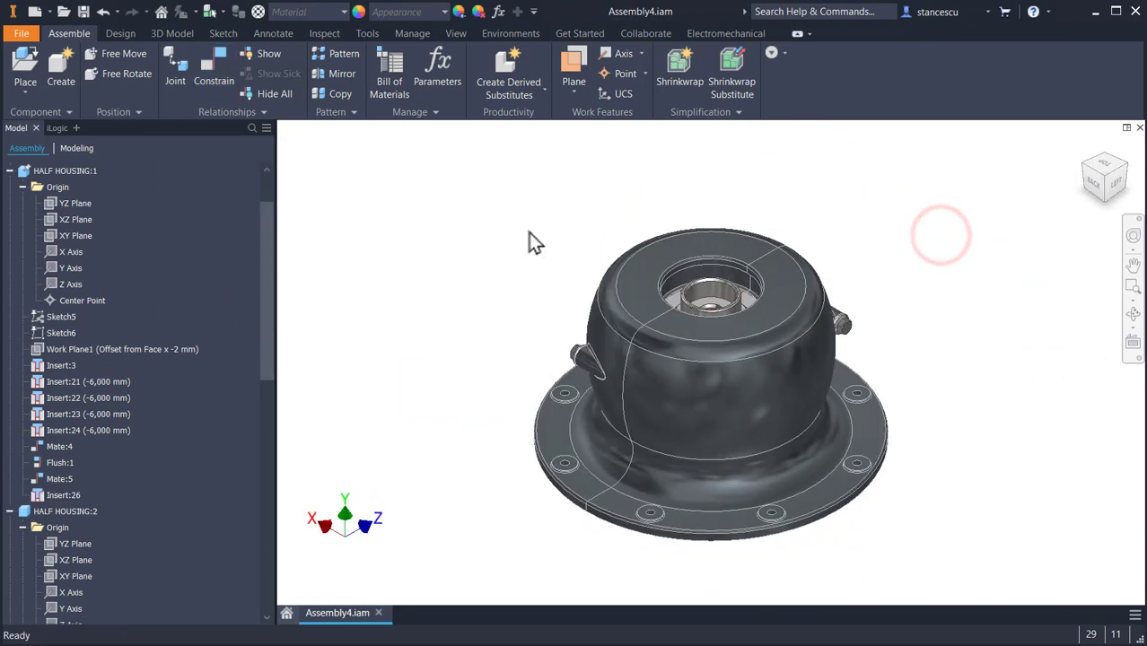